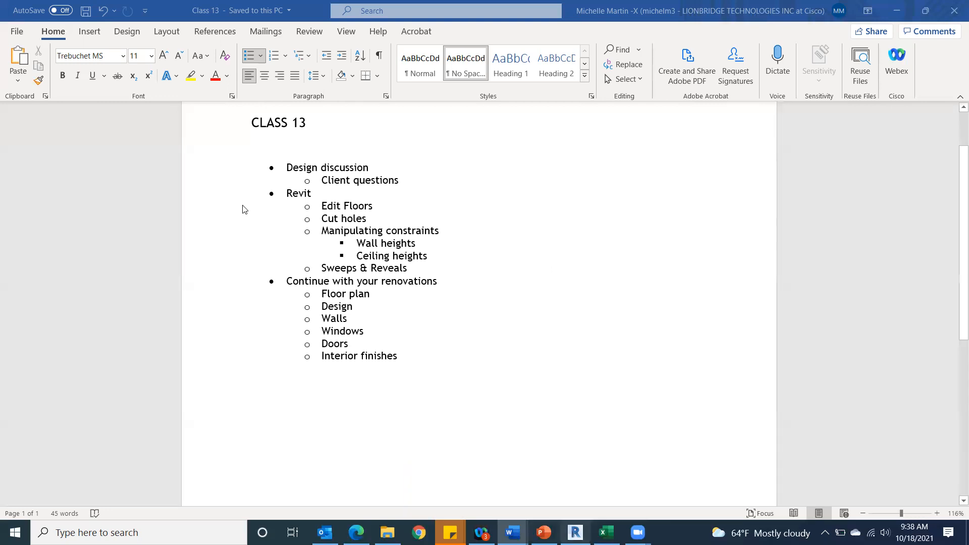
Bring up the Class 13 document in Word to review the lesson outline.
left_click(575, 532)
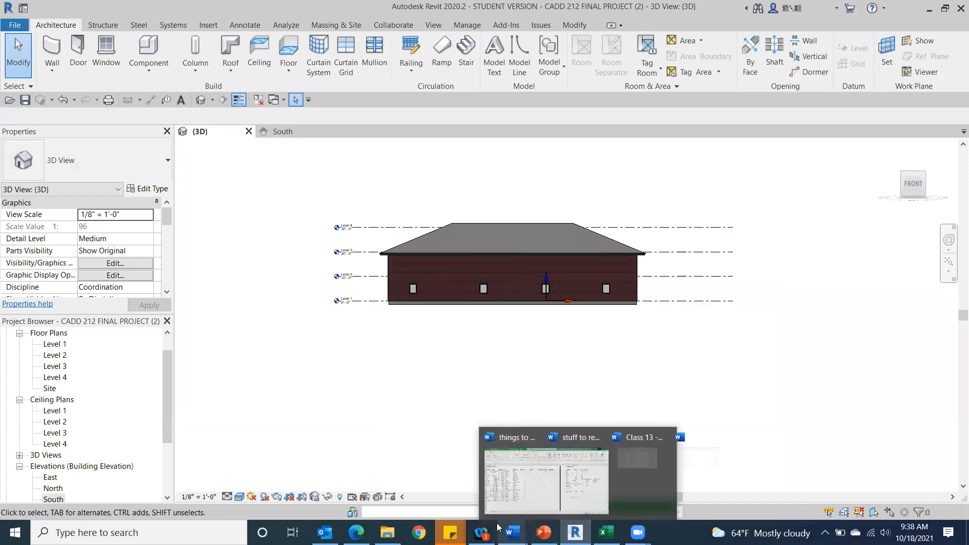
mouse_move(512, 532)
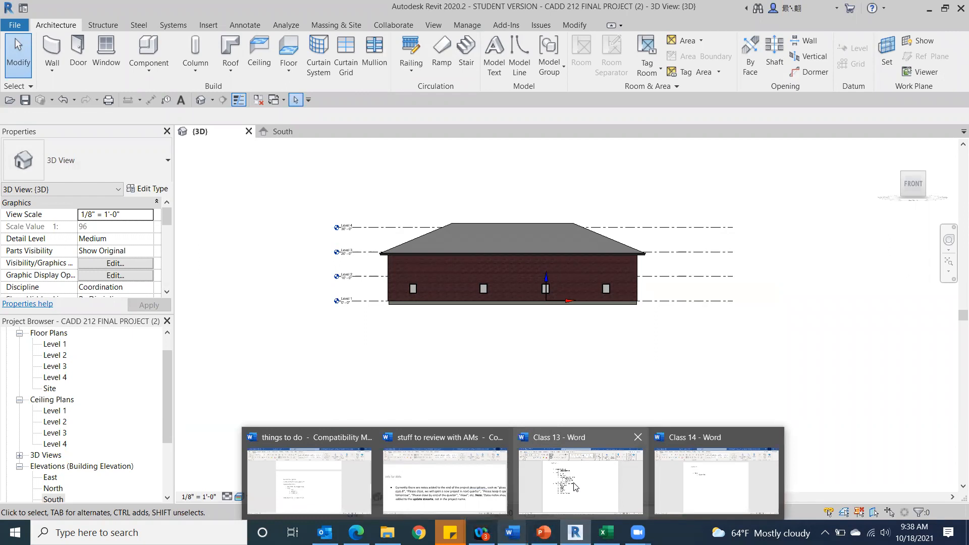
left_click(574, 487)
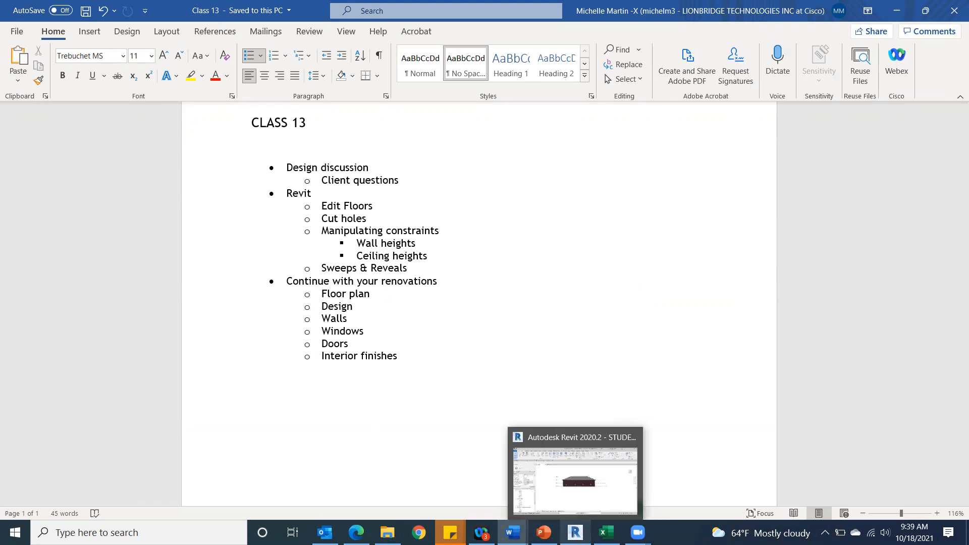
Switch to Revit and open the Level 1 floor plan, dismissing the save reminder without saving.
left_click(575, 533)
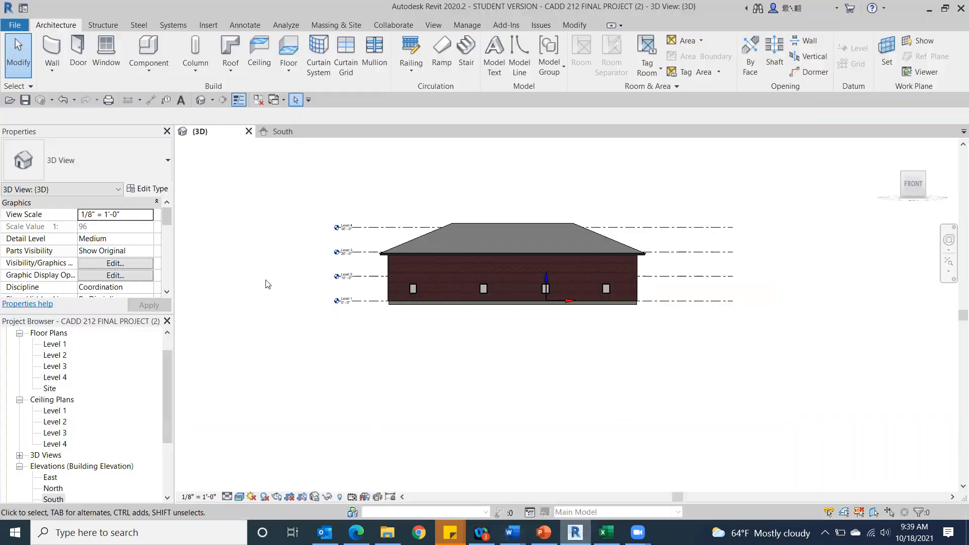
double_click(53, 344)
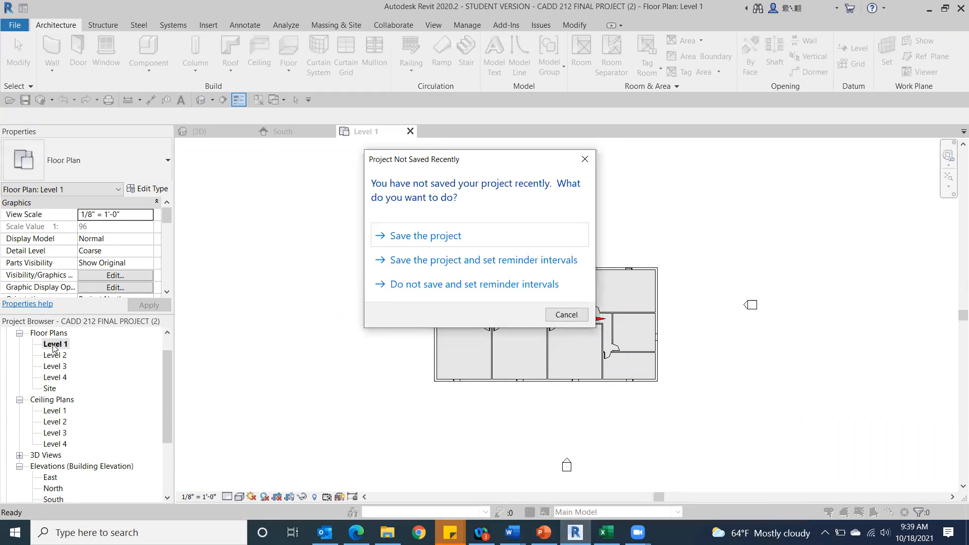
left_click(585, 159)
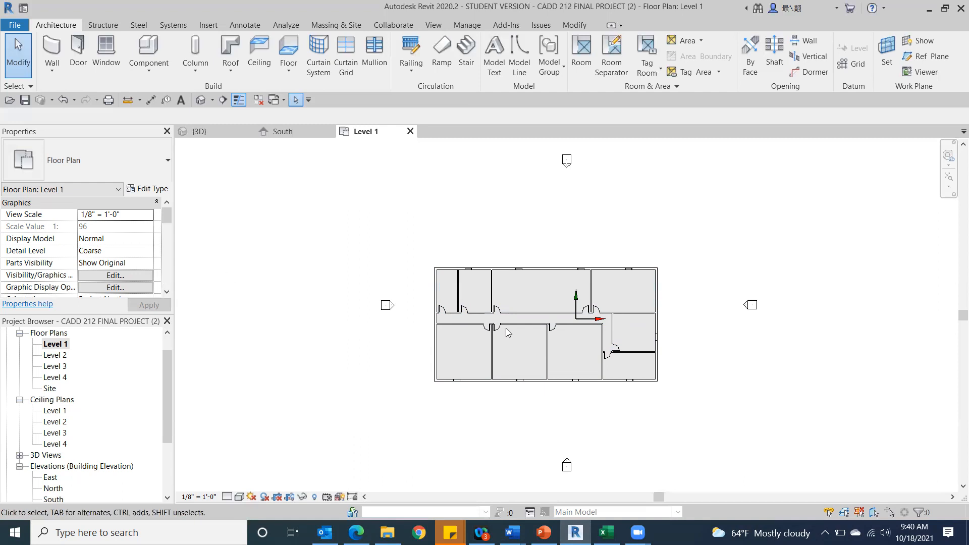
scroll(496, 347, "up", 2)
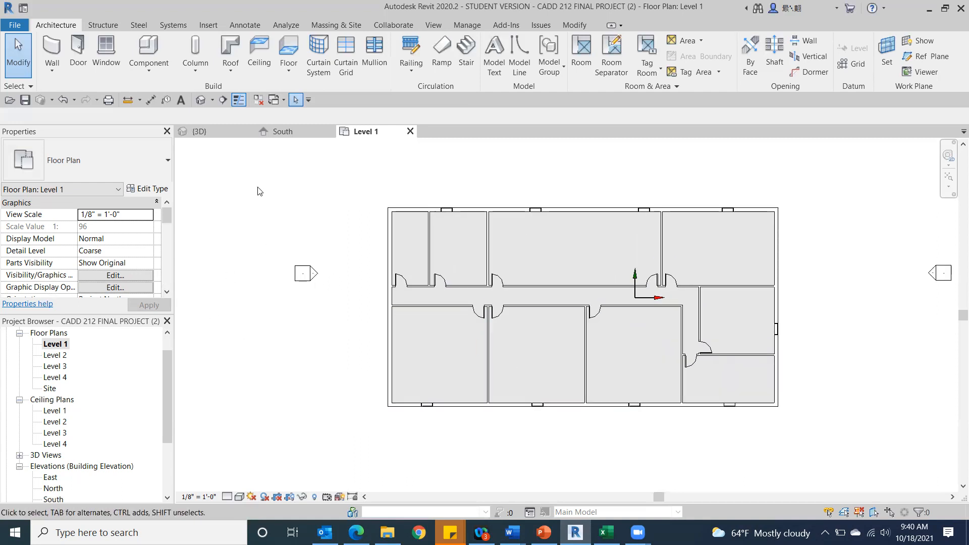
In the 3D view, temporarily hide the front exterior wall to expose the building's interior.
left_click(200, 105)
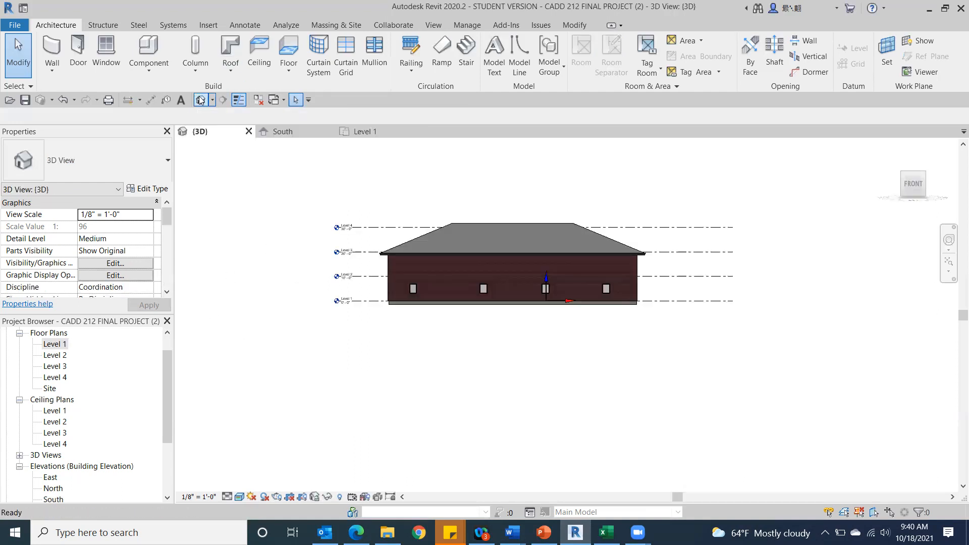
left_click_drag(921, 177, 865, 183)
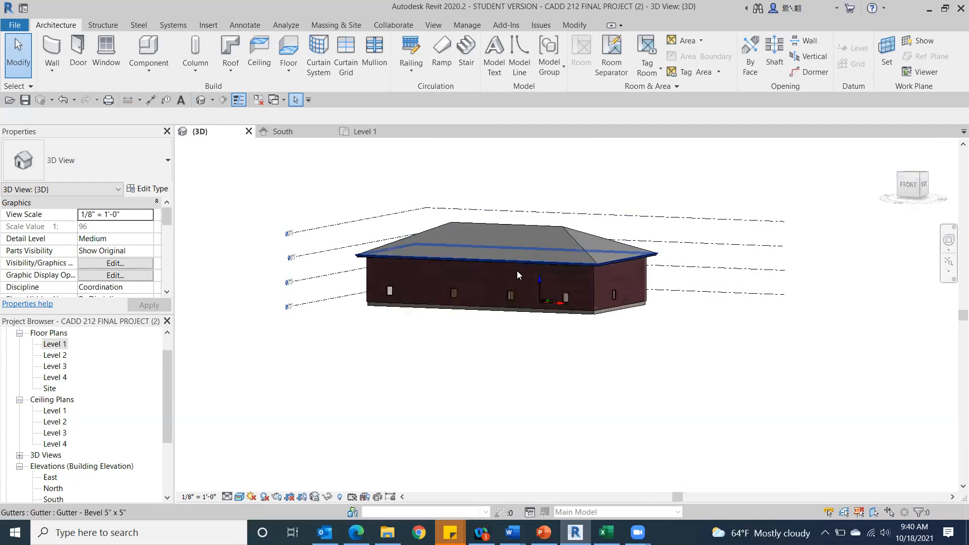
left_click(559, 287)
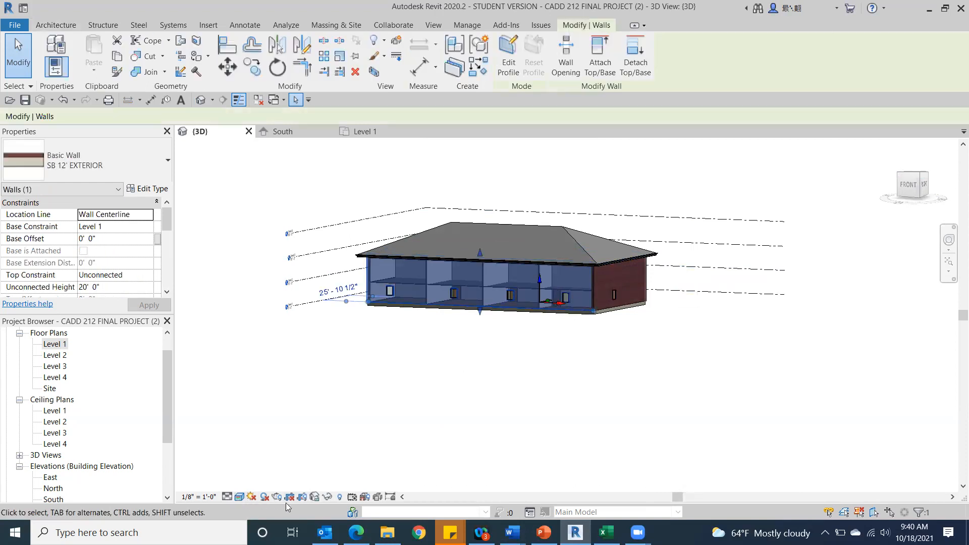
left_click(326, 498)
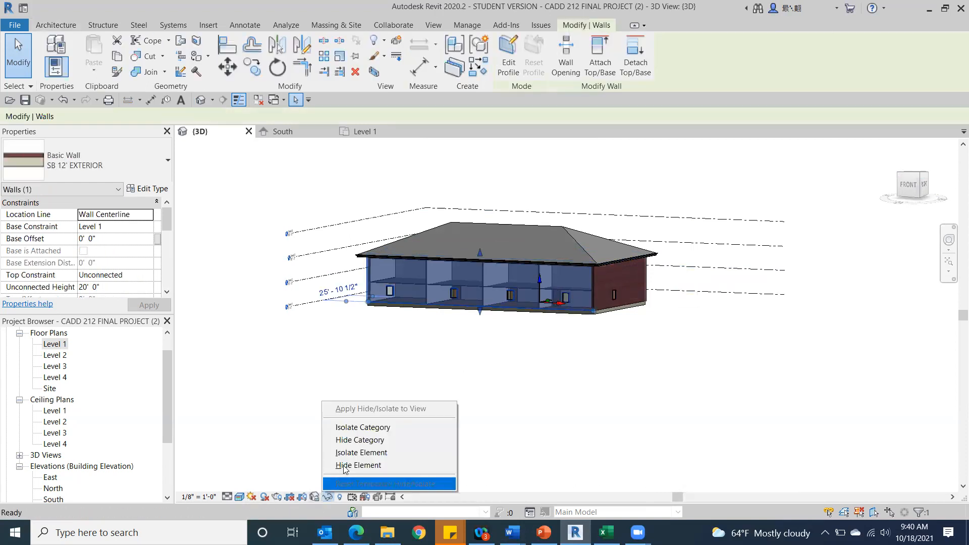
left_click(356, 467)
Delete the 2' x 4' ACT System ceiling above the first-floor rooms and view the open interior from the front.
scroll(486, 318, "up", 5)
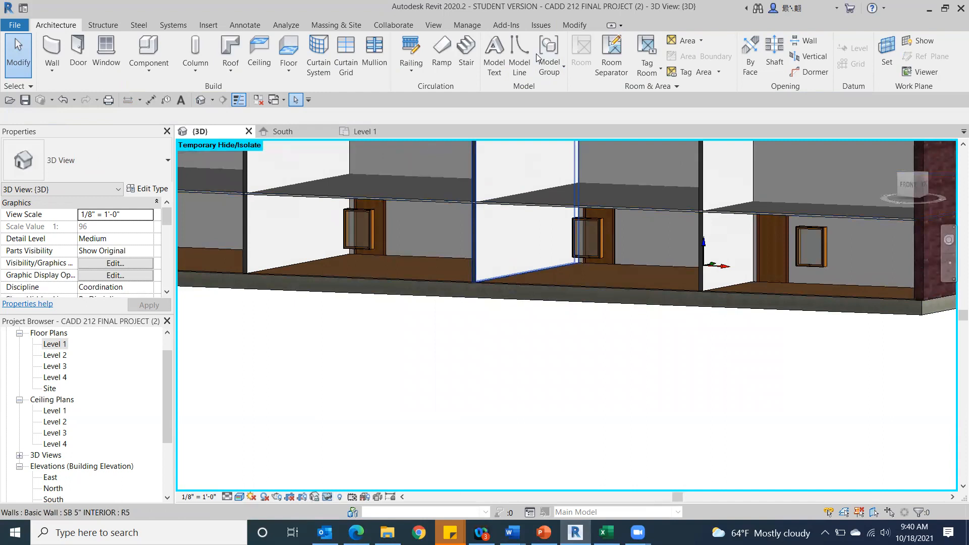
left_click(564, 213)
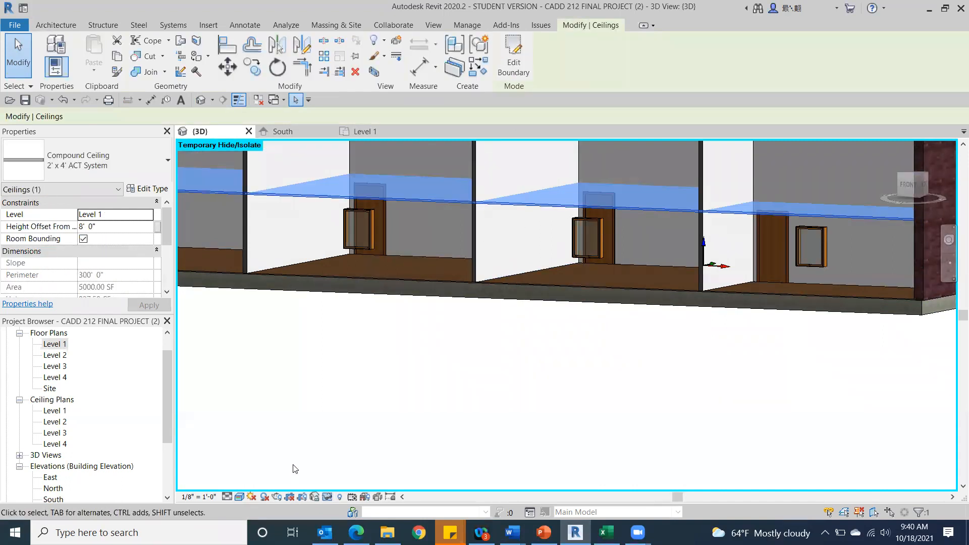
key("Delete")
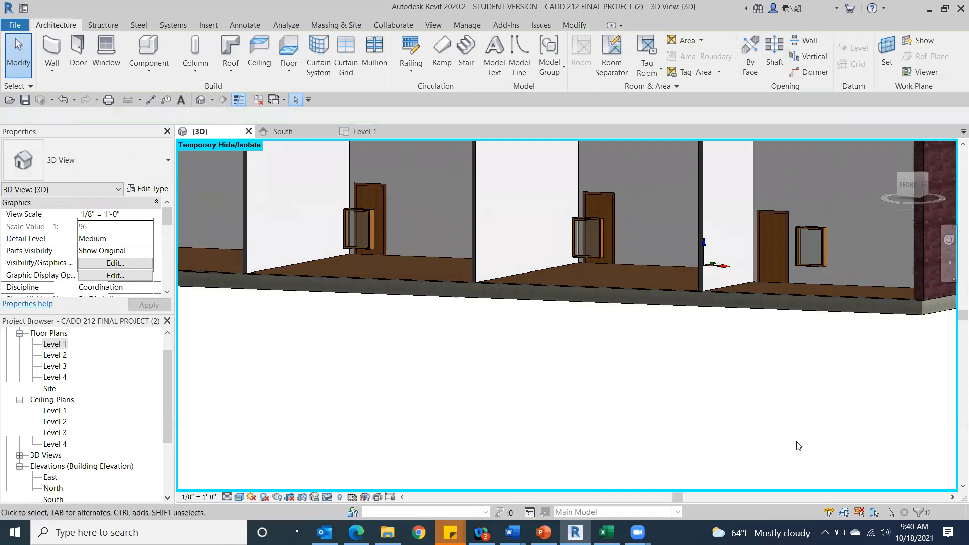
left_click(900, 181)
left_click_drag(925, 204, 181, 186)
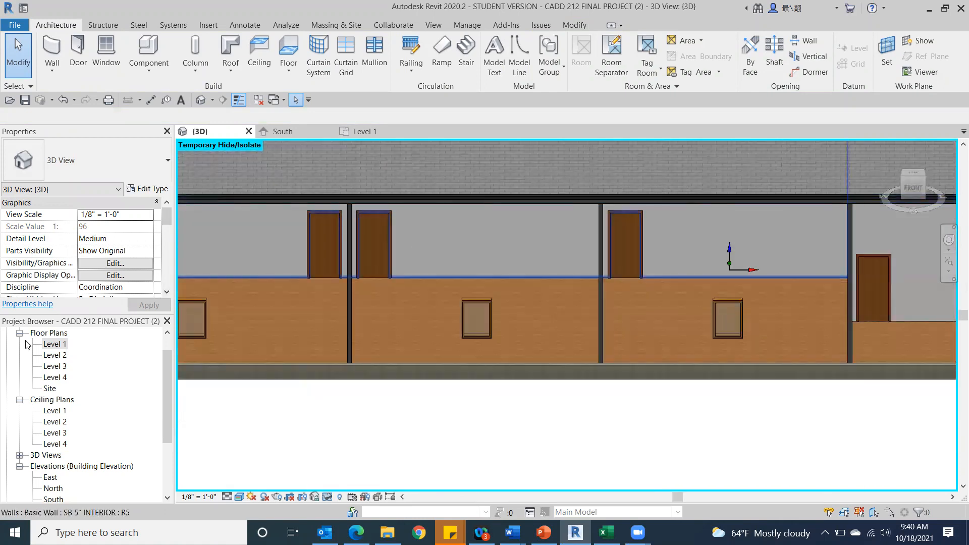
Start a floor on the Level 2 plan using the Wood Joist 10" - Wood Finish type.
double_click(53, 355)
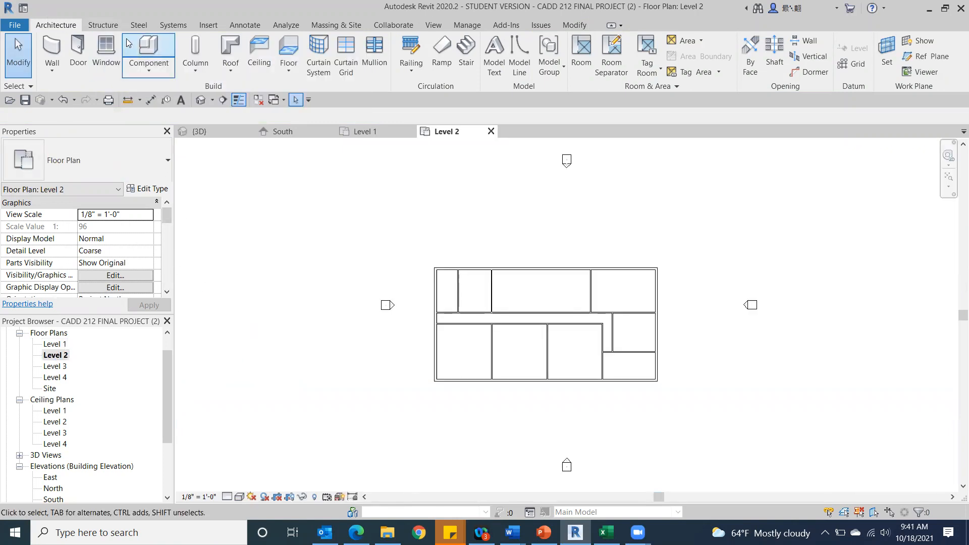
left_click(297, 49)
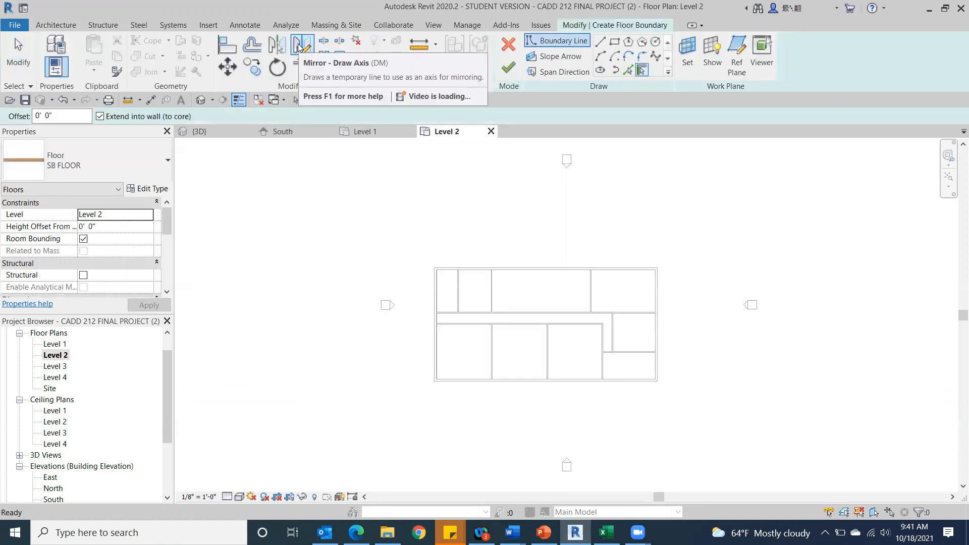
left_click(134, 157)
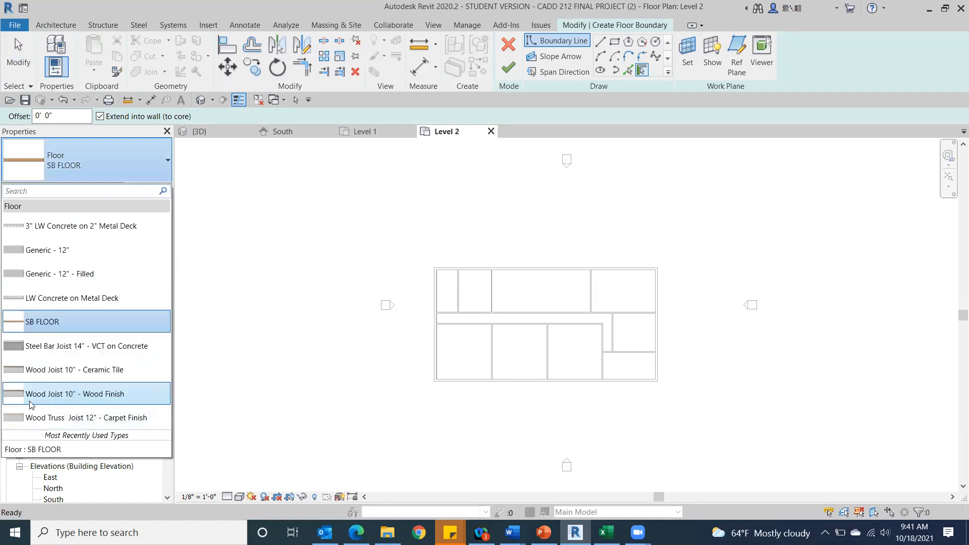
left_click(53, 400)
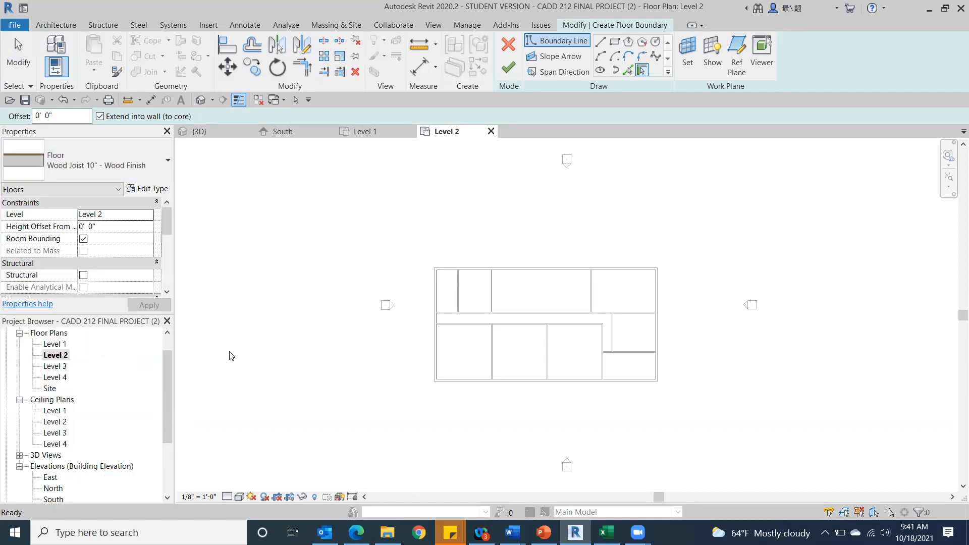
Pick the four exterior walls as the boundary and finish the Level 2 floor, joining it and cutting its overlap out of the walls.
scroll(502, 328, "up", 2)
scroll(303, 304, "up", 2)
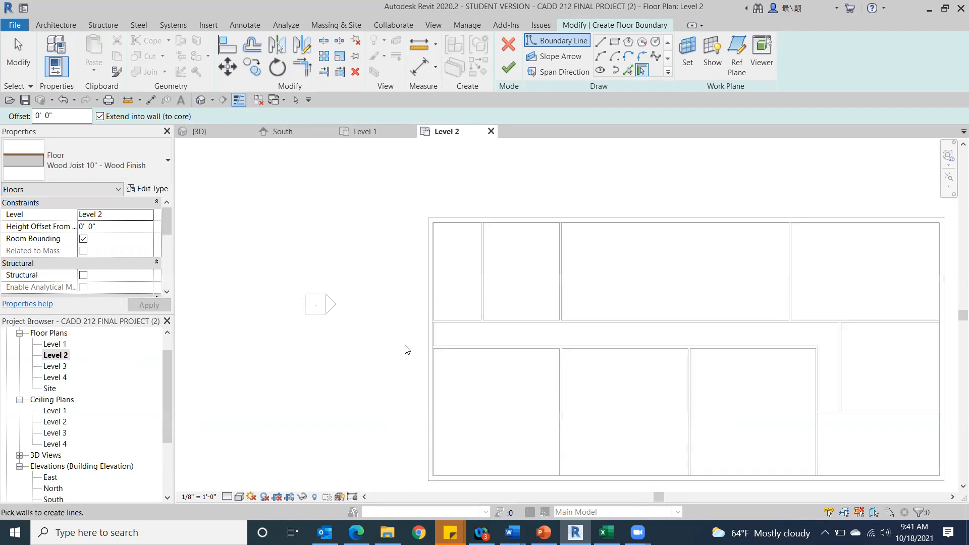
left_click(596, 227)
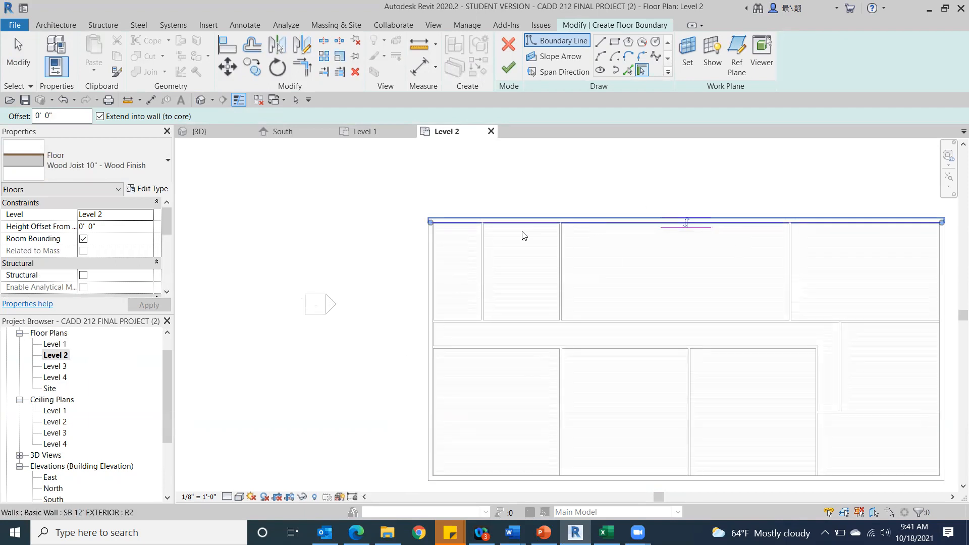
left_click(435, 306)
middle_click_drag(369, 279, 111, 115)
left_click(452, 348)
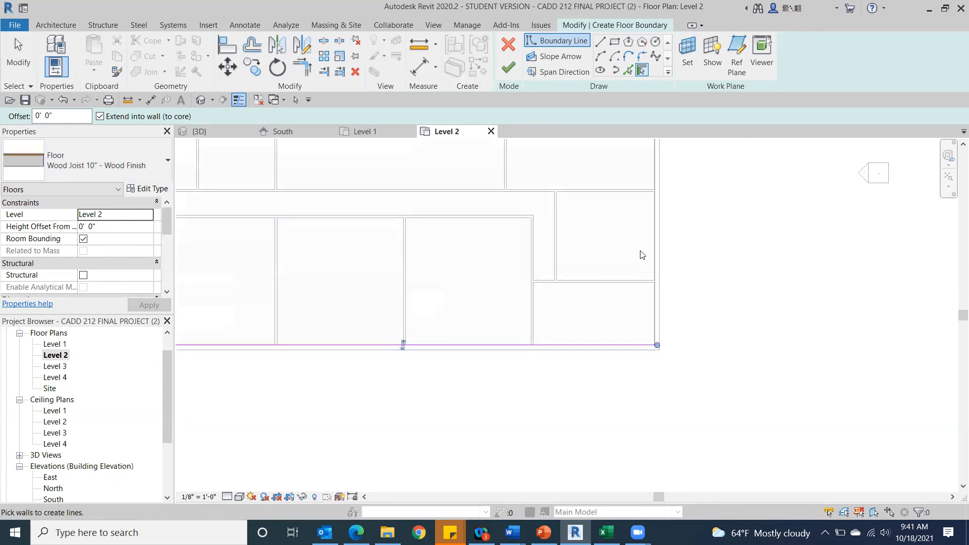
left_click(655, 269)
middle_click_drag(533, 243, 690, 355)
scroll(642, 313, "down", 1)
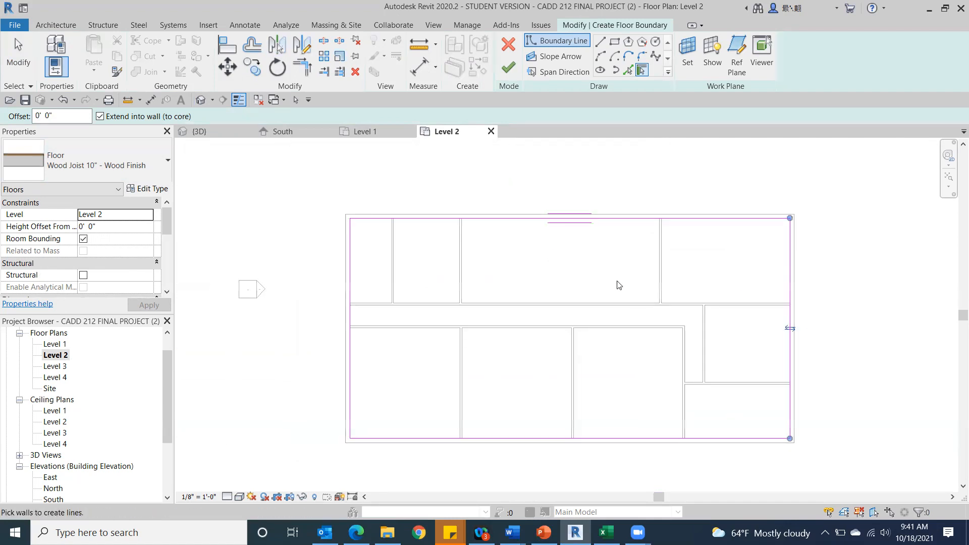
left_click(508, 67)
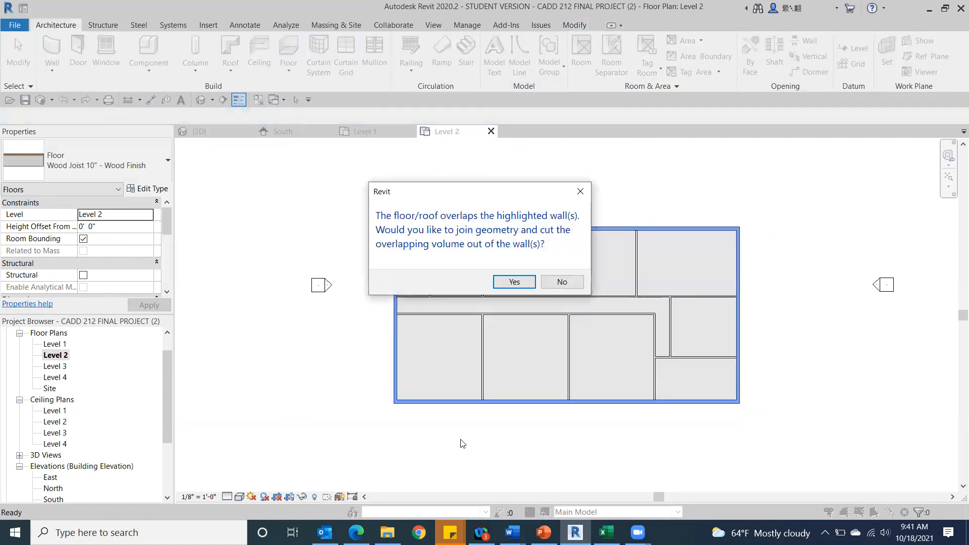
left_click(514, 281)
left_click(299, 396)
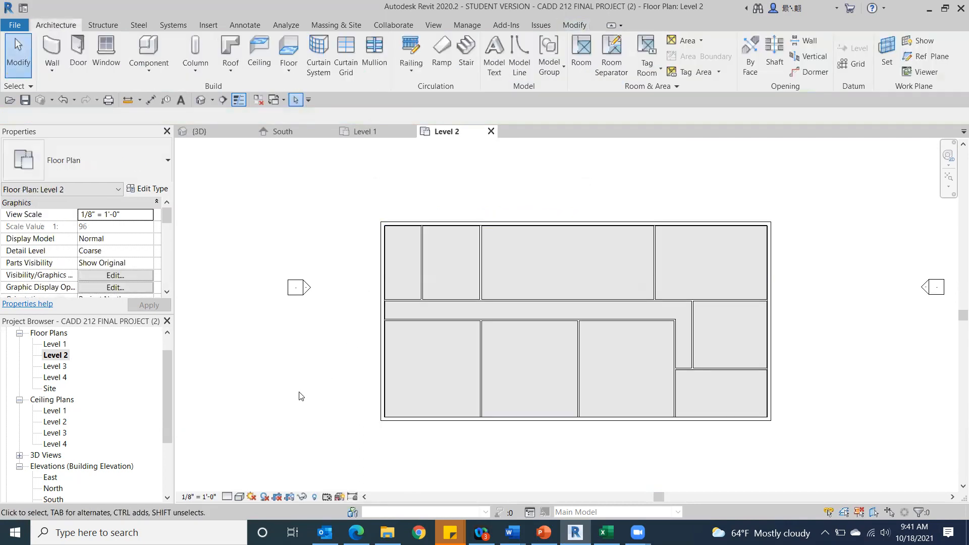
Set the Level 3 floor plan's underlay base level to Level 3 and its top level to Unbounded.
double_click(55, 369)
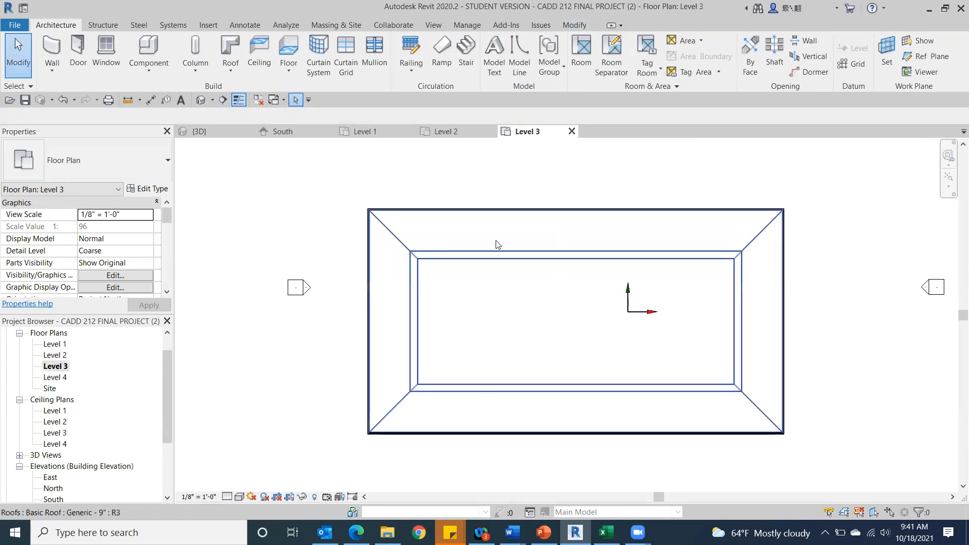
left_click_drag(162, 216, 163, 246)
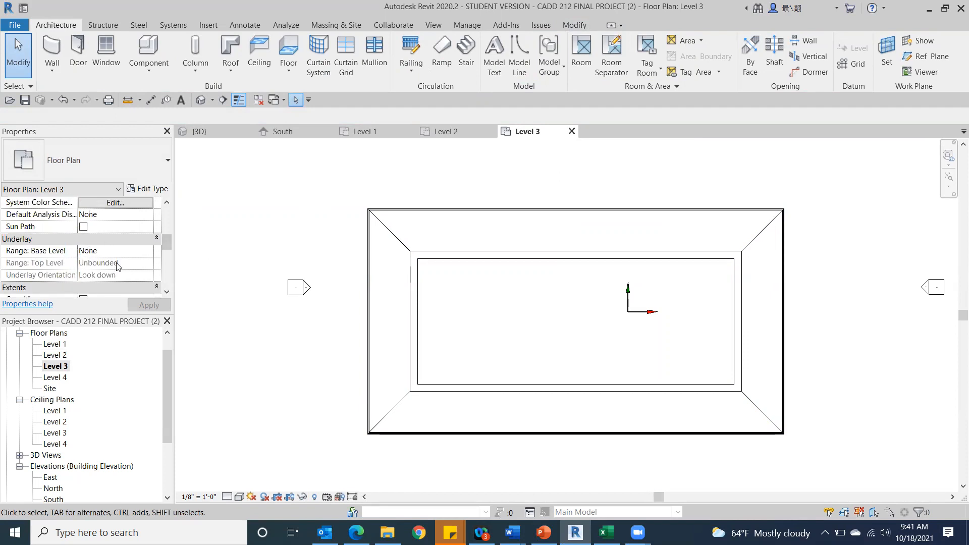
left_click_drag(161, 240, 166, 245)
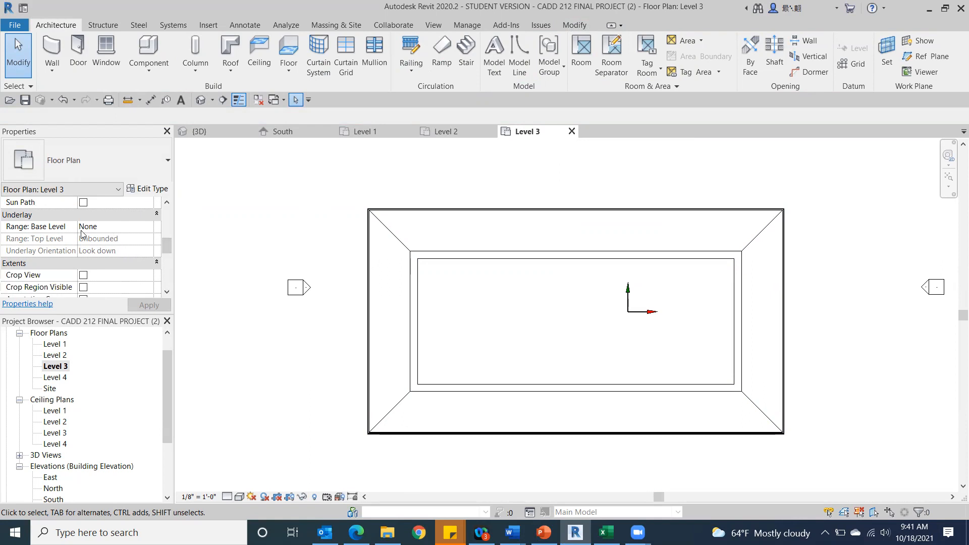
left_click(148, 228)
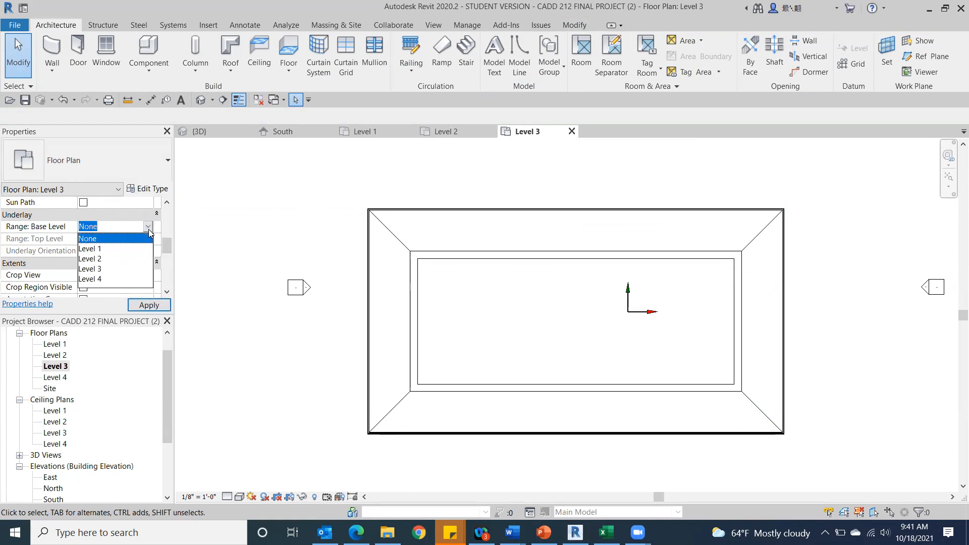
left_click(93, 269)
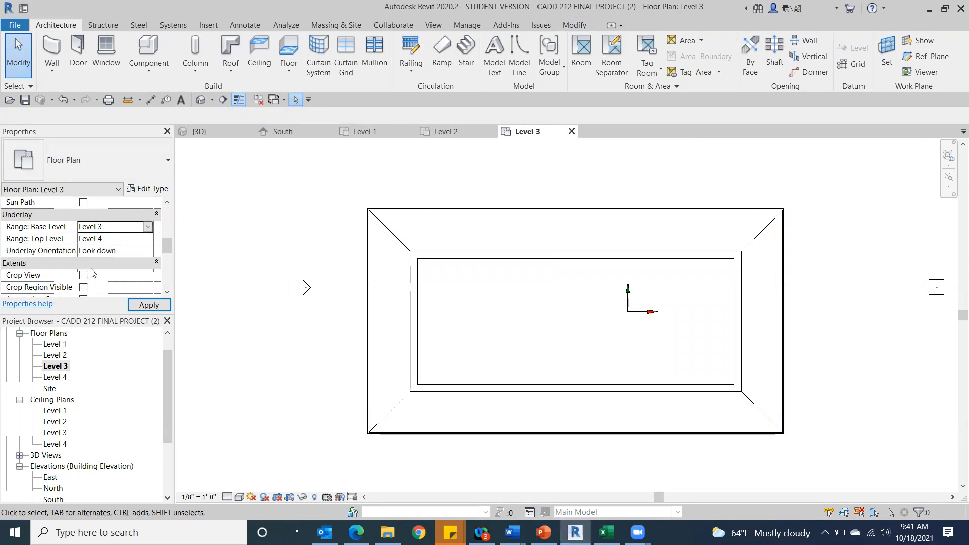
left_click(150, 238)
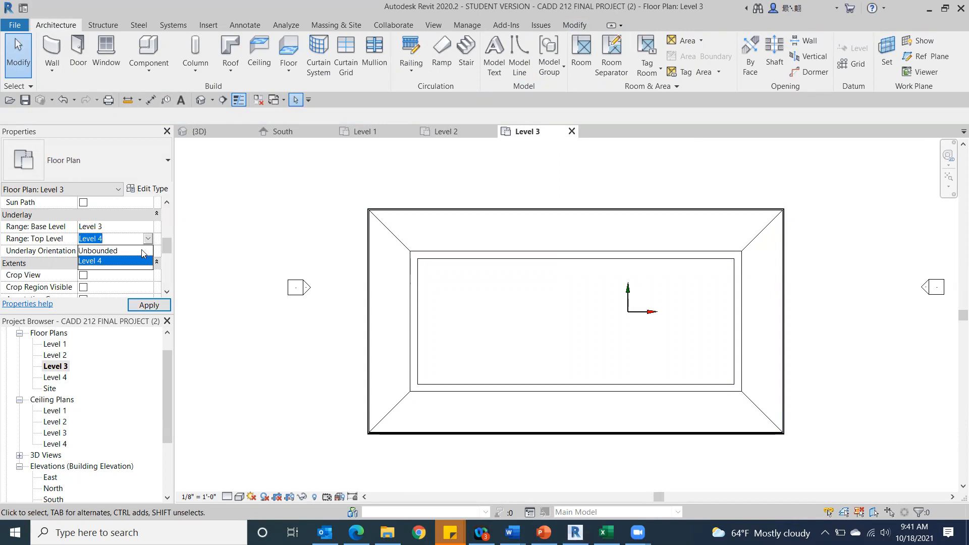
left_click(136, 251)
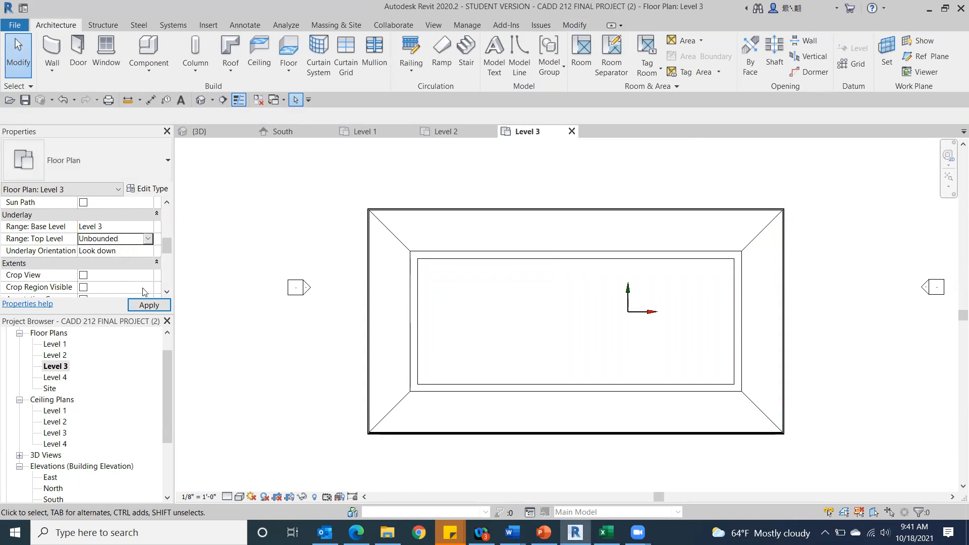
left_click(148, 304)
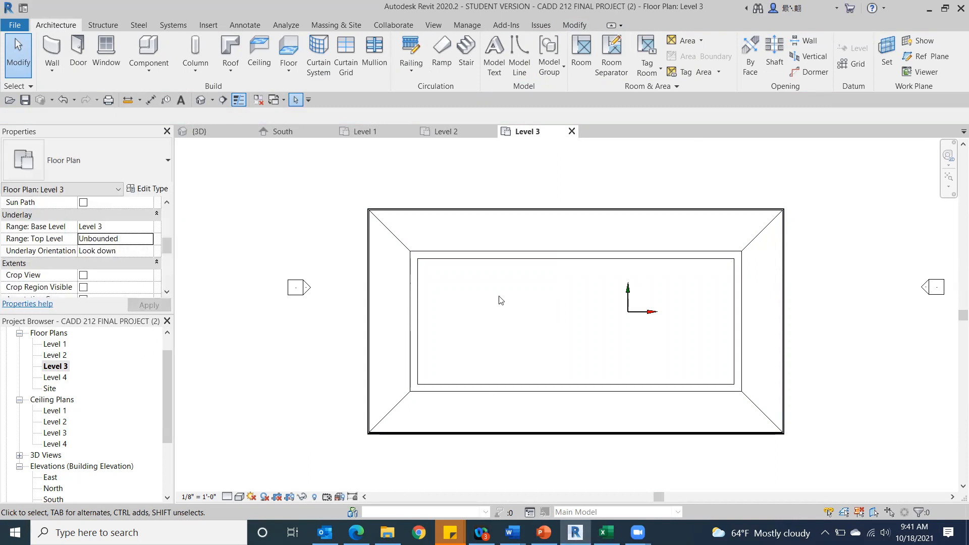
left_click(149, 241)
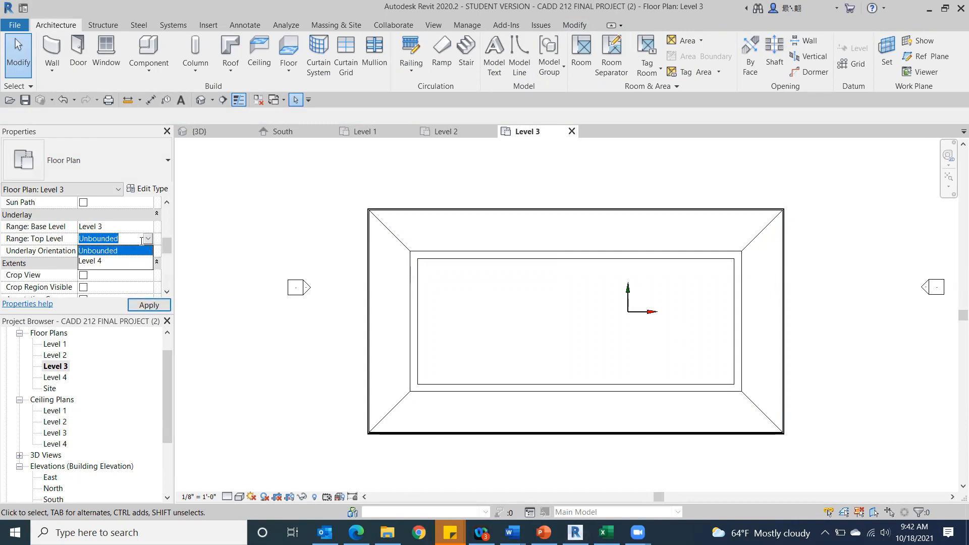
left_click(148, 240)
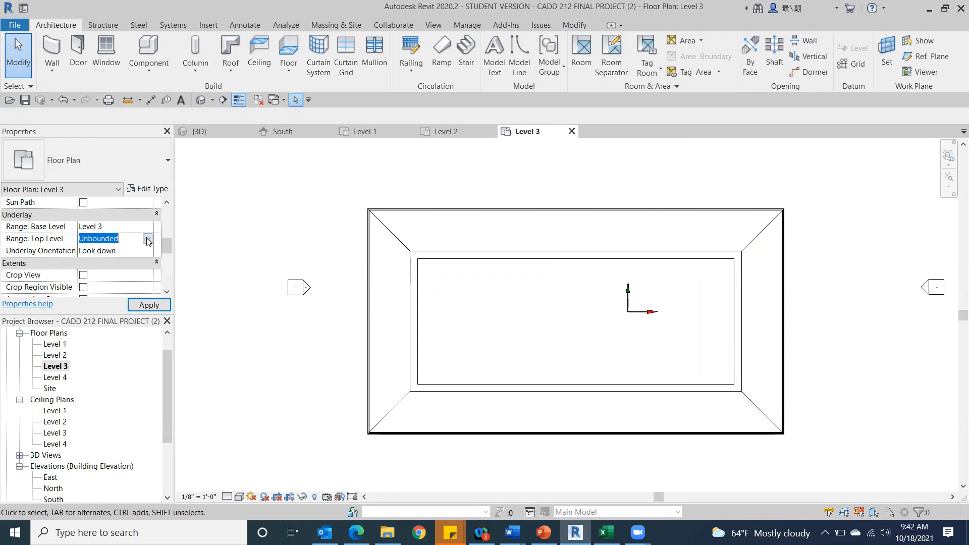
Set the Level 3 floor plan's underlay base level to None.
left_click(149, 240)
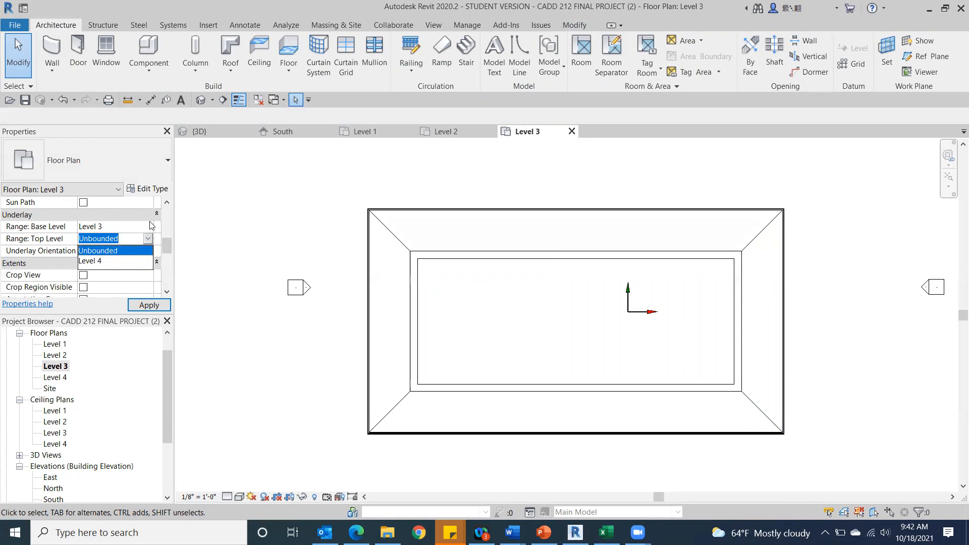
left_click(150, 227)
left_click(147, 227)
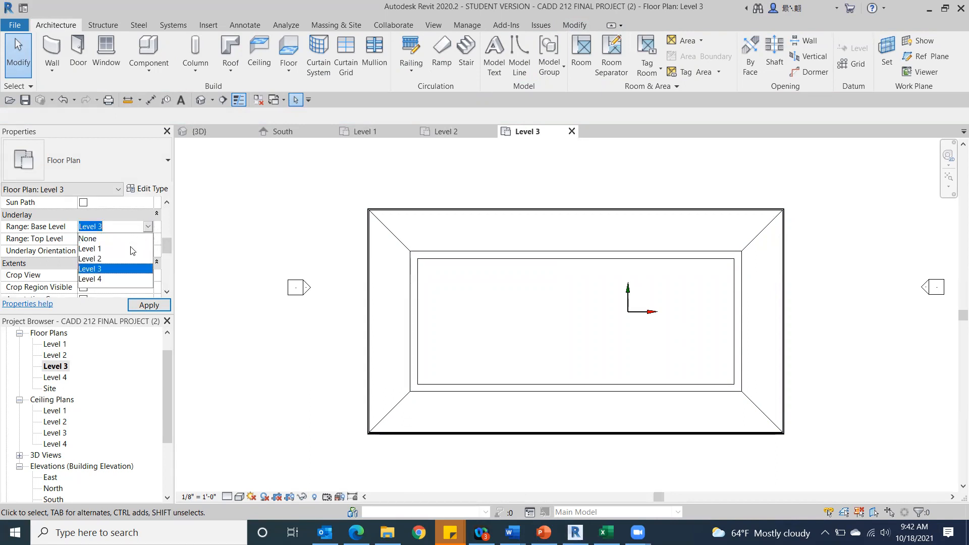
left_click(88, 238)
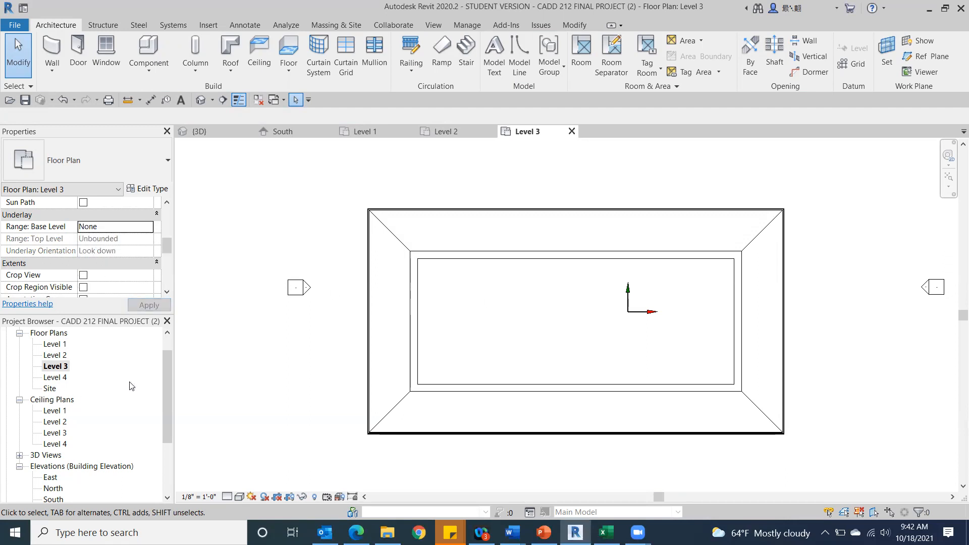
Temporarily hide the Generic - 9" roof in the Level 3 floor plan.
left_click(449, 257)
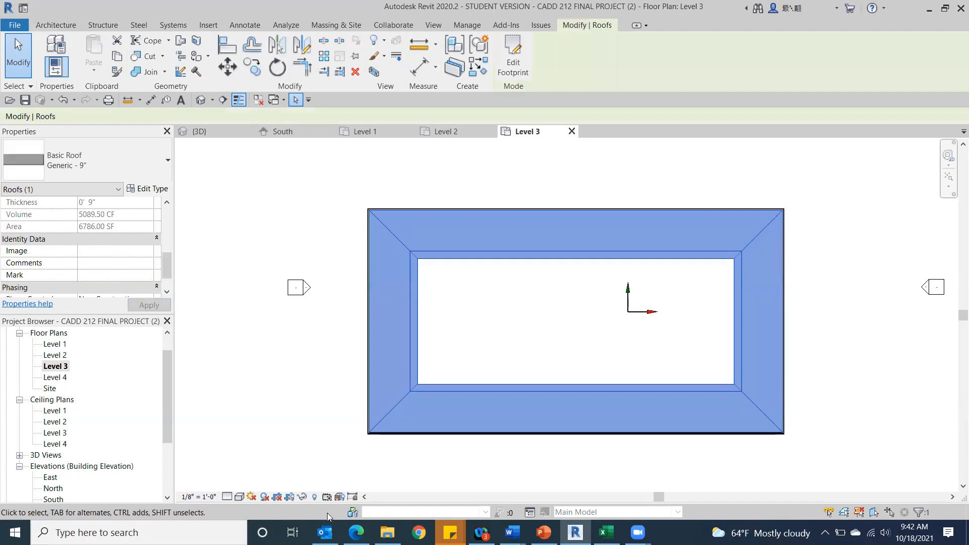
left_click(302, 498)
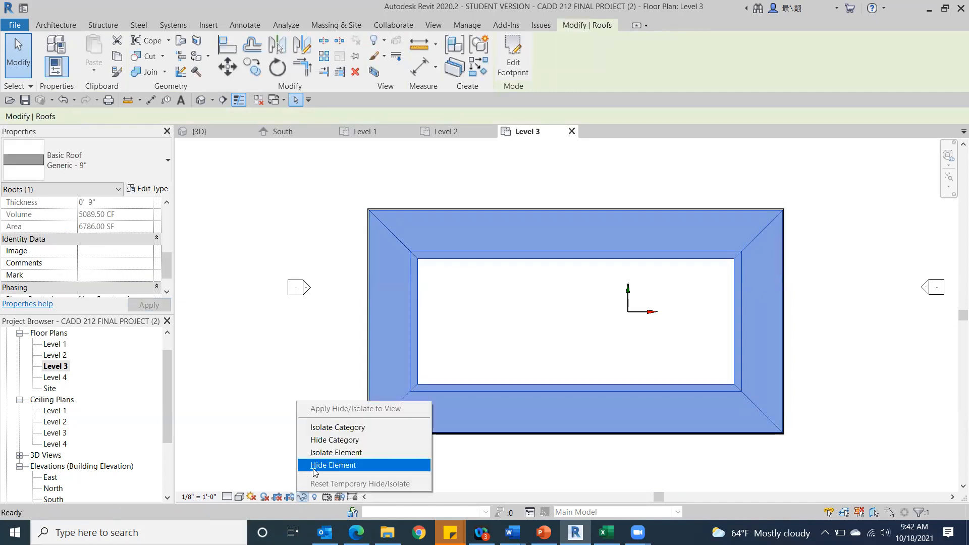
left_click(333, 465)
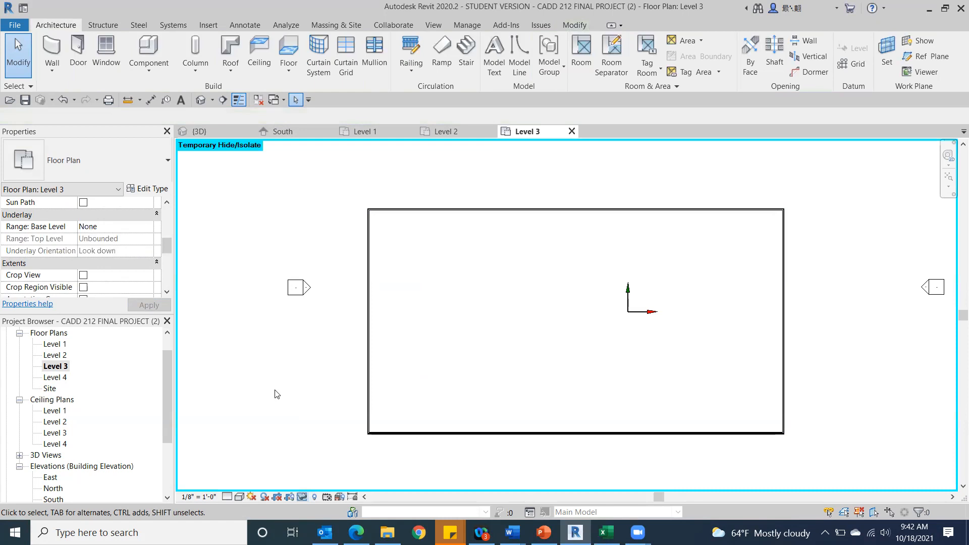
Open the 3D view, switch it to Wireframe and orbit around the building to examine the interior from the front-right corner.
left_click(198, 101)
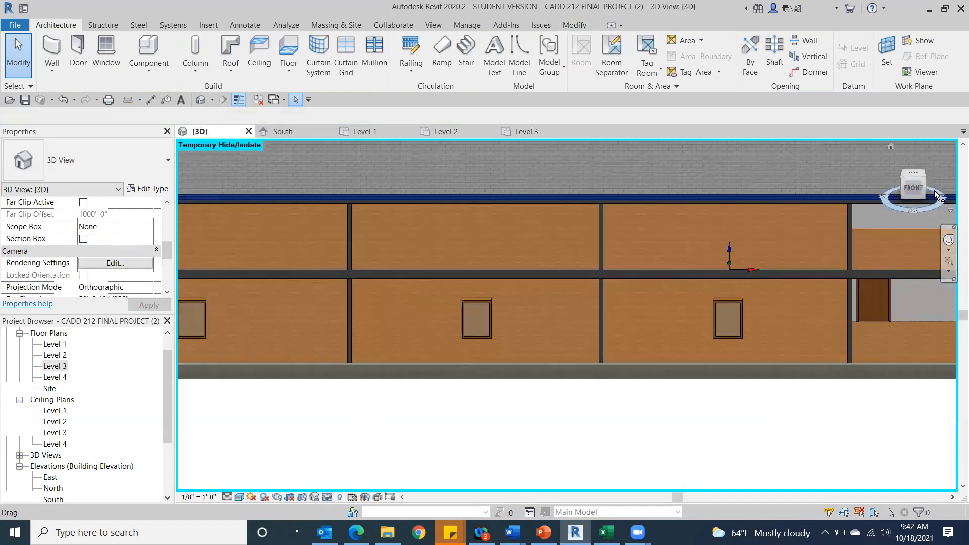
left_click_drag(935, 195, 855, 200)
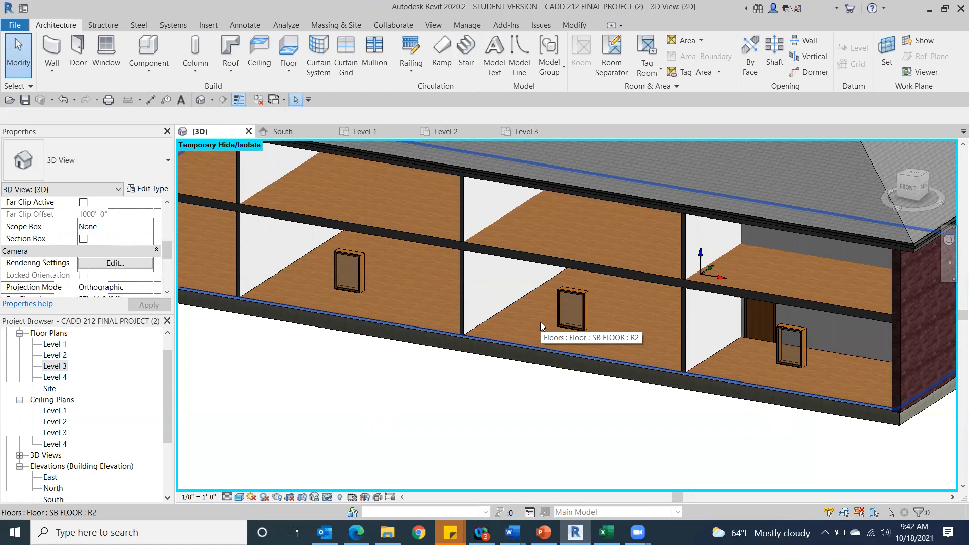
scroll(540, 322, "down", 3)
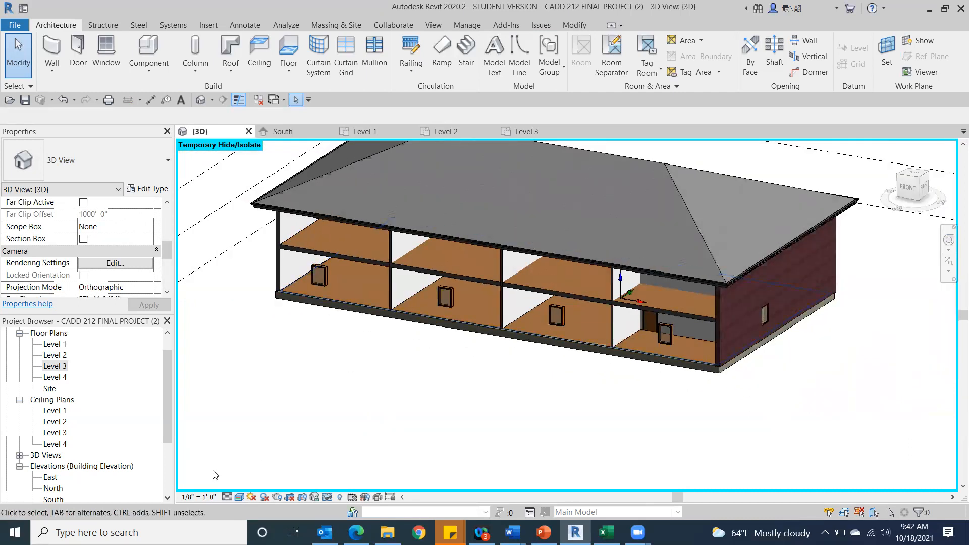
left_click(237, 497)
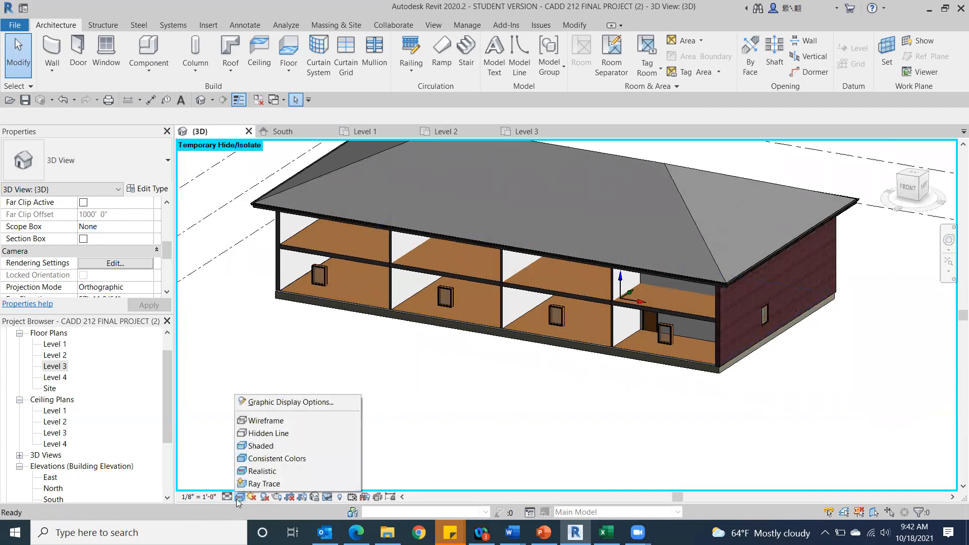
left_click(267, 421)
mouse_move(922, 188)
left_mouse_down()
mouse_move(935, 176)
mouse_move(883, 224)
mouse_move(900, 226)
left_mouse_up()
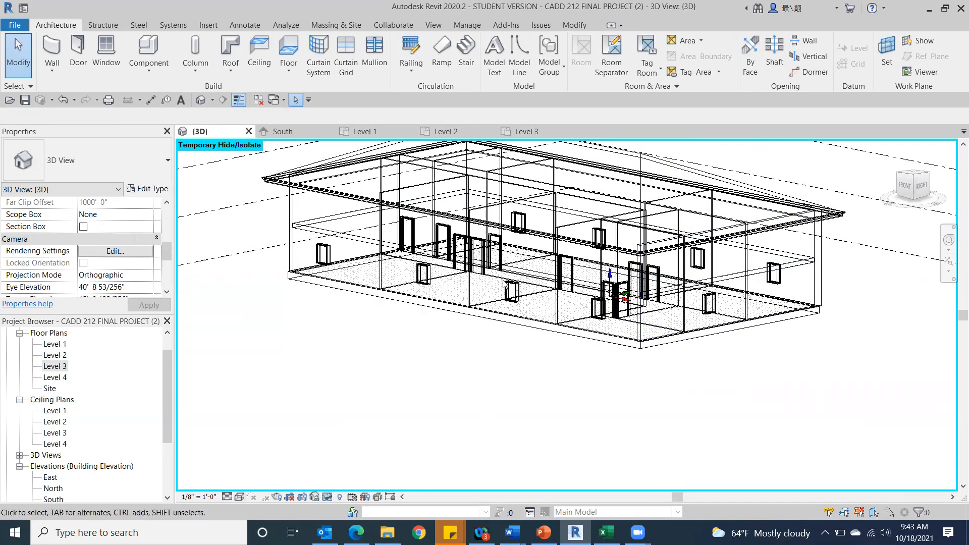
left_click(414, 230)
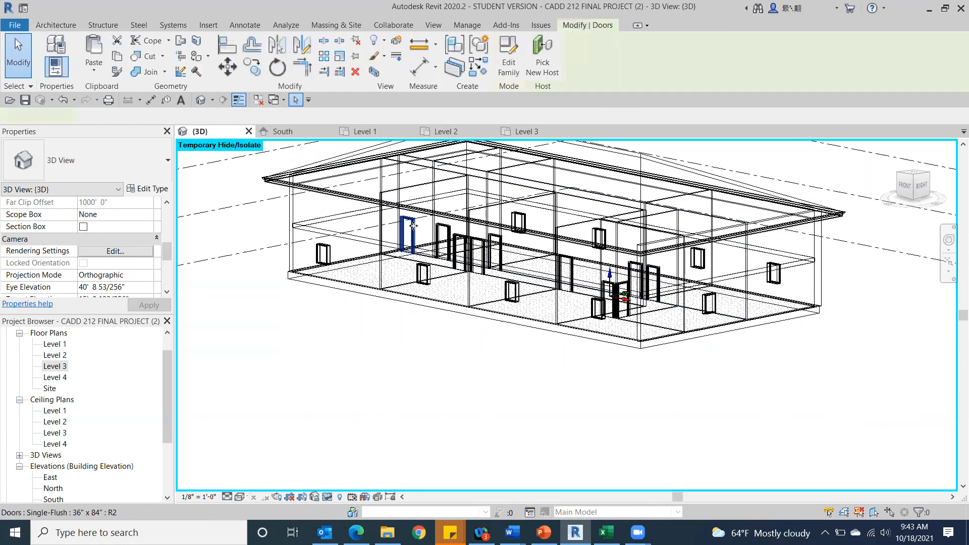
left_click(339, 499)
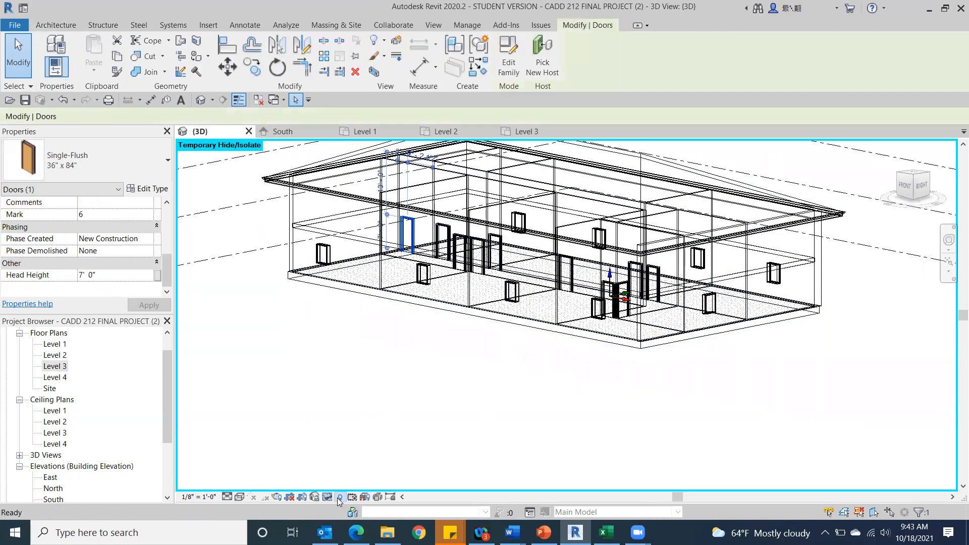
left_click(339, 499)
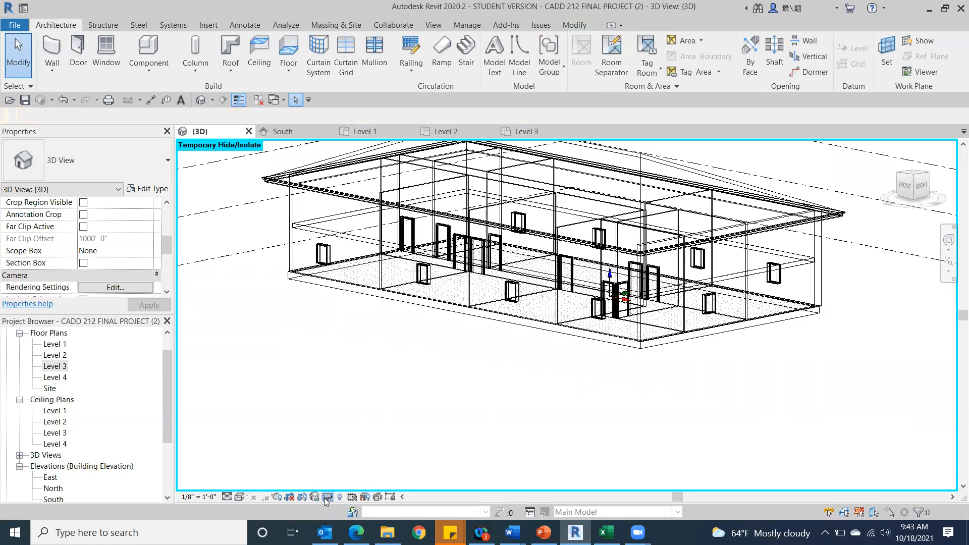
left_click(326, 499)
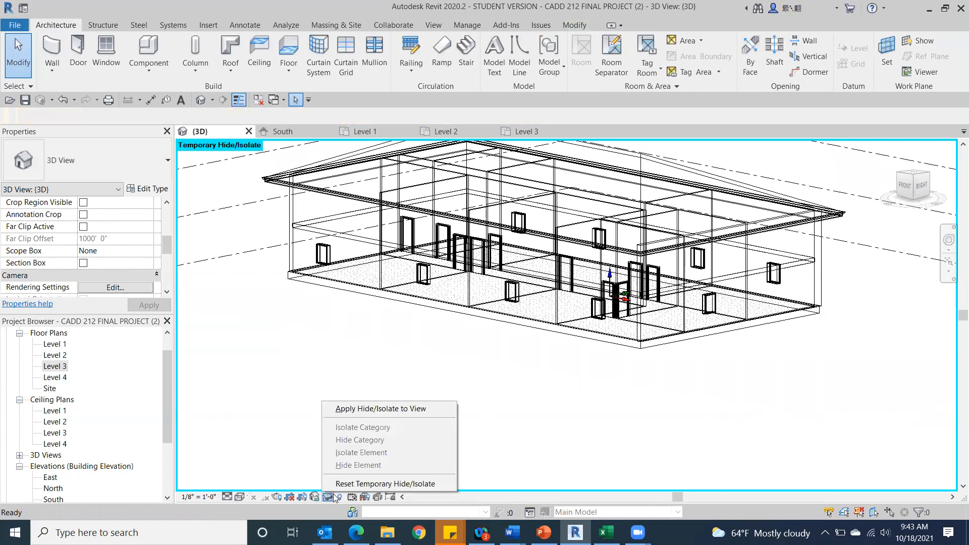
left_click(299, 341)
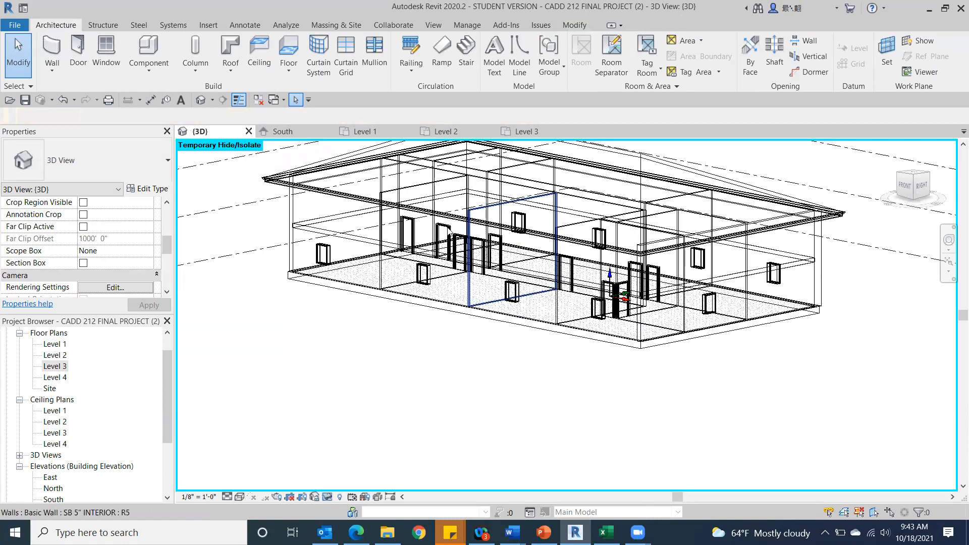
Select the leftmost Single-Flush 36" x 84" door, look for it on the Level 3 and Level 2 floor plans, and return to 3D.
left_click(413, 228)
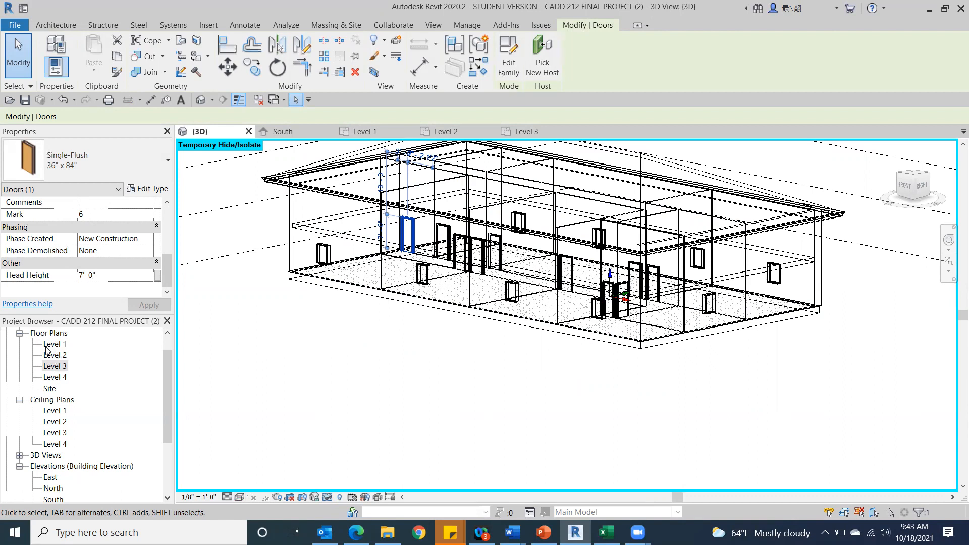
double_click(50, 366)
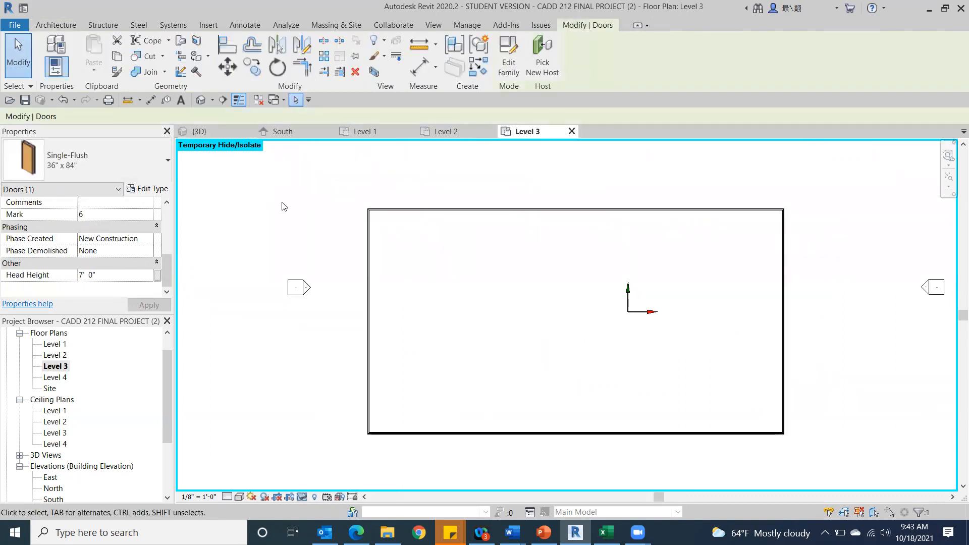
double_click(54, 355)
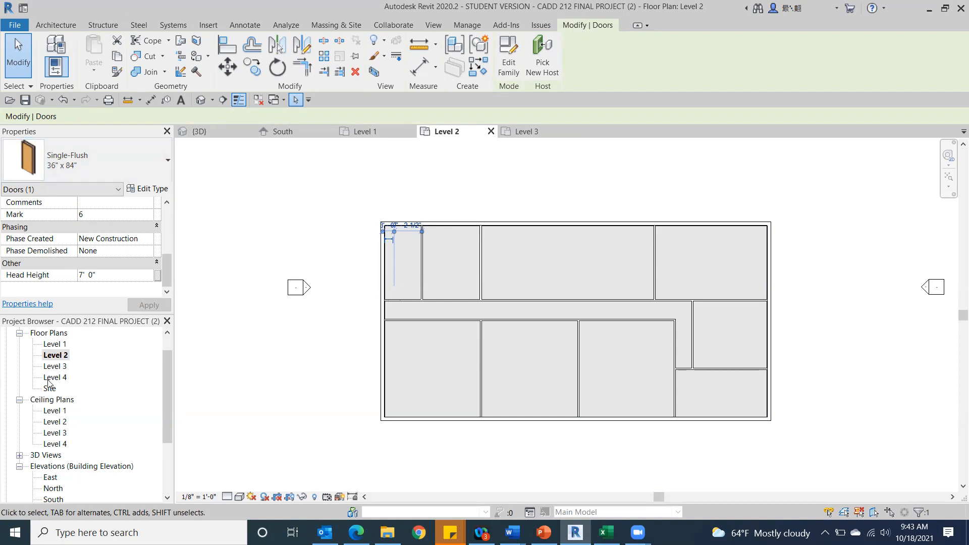
left_click(200, 100)
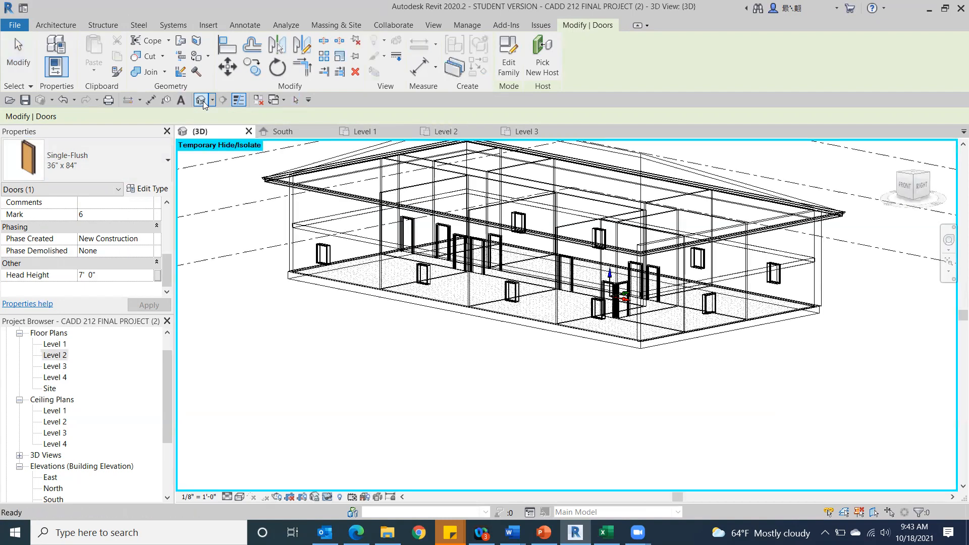
Try filtering a selection of the whole building to exclude windows, walls, structural foundations and roofs, then clear the selection.
scroll(443, 387, "down", 3)
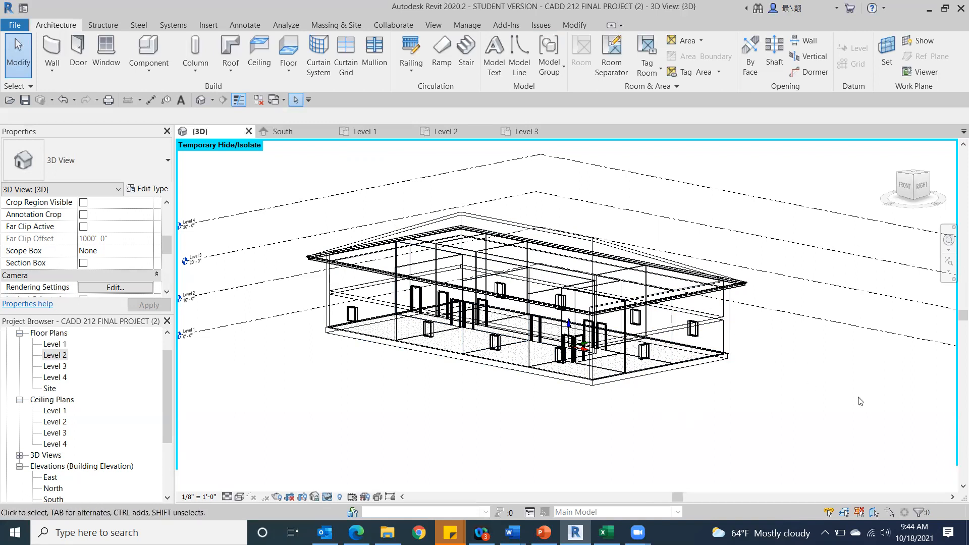
left_click_drag(788, 195, 287, 395)
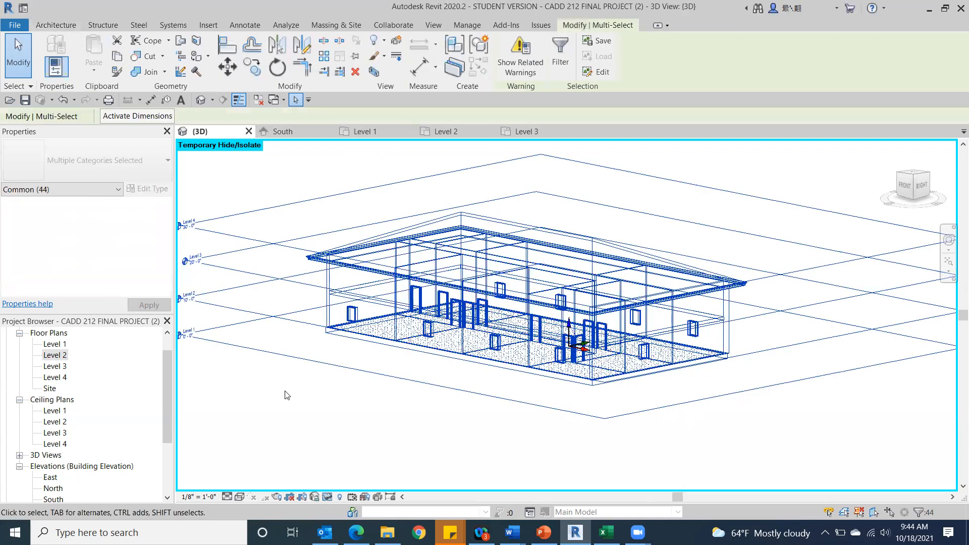
left_click(557, 60)
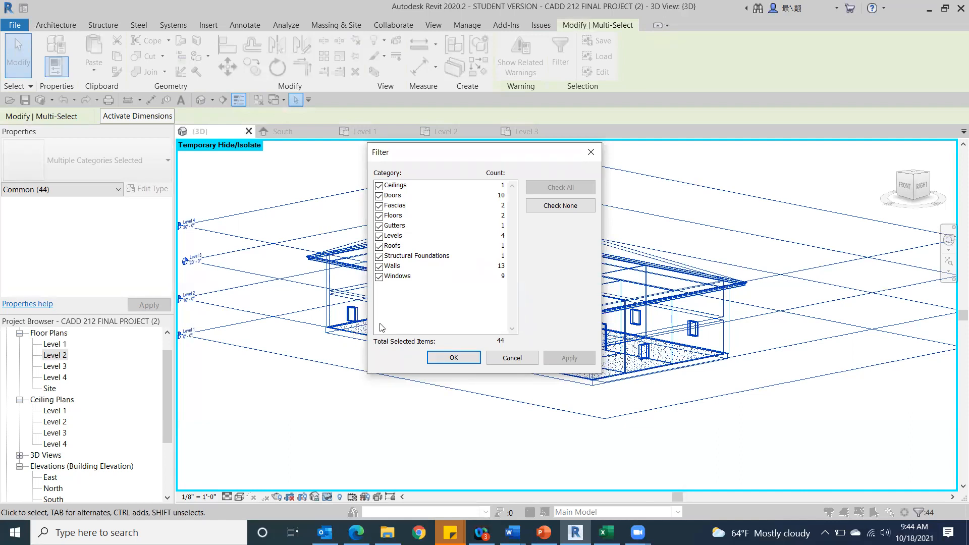
left_click(379, 276)
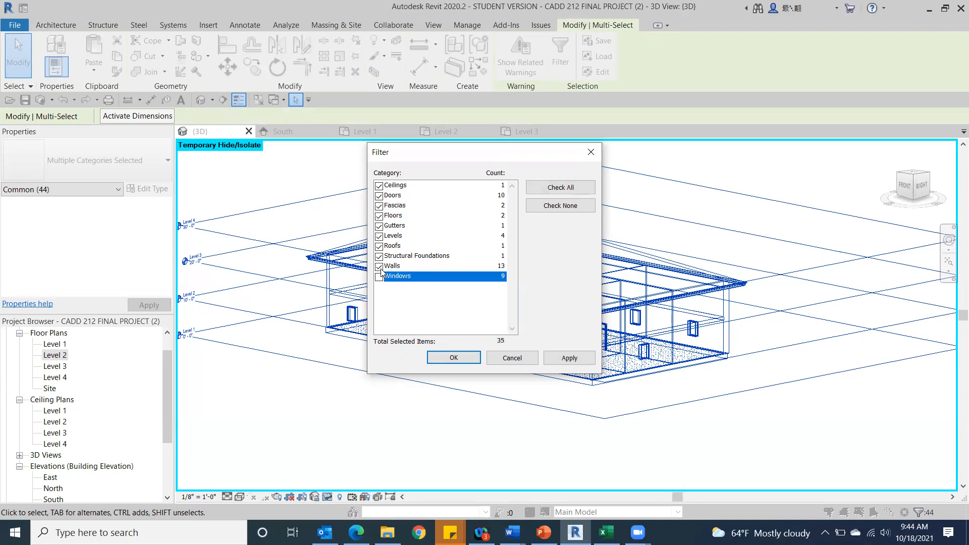
left_click(380, 266)
left_click(379, 256)
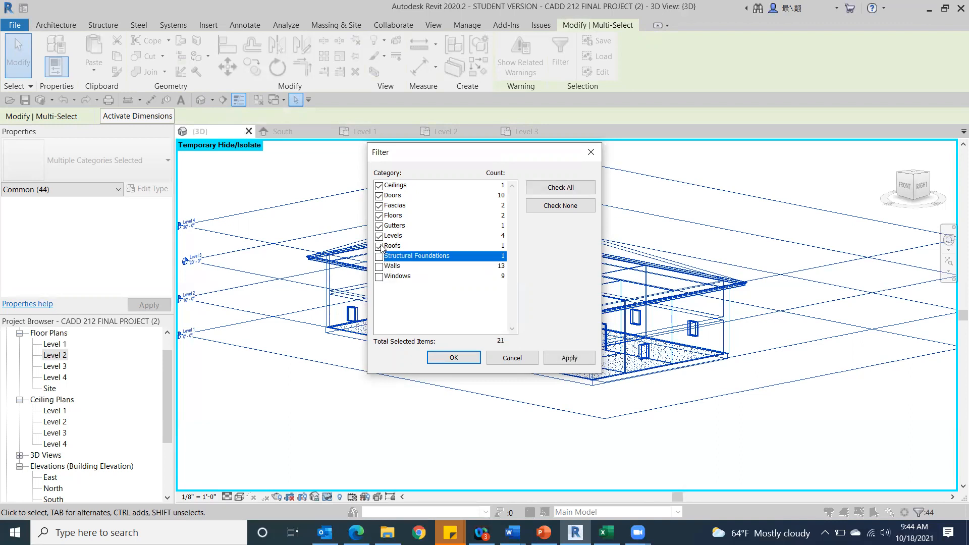
left_click(379, 246)
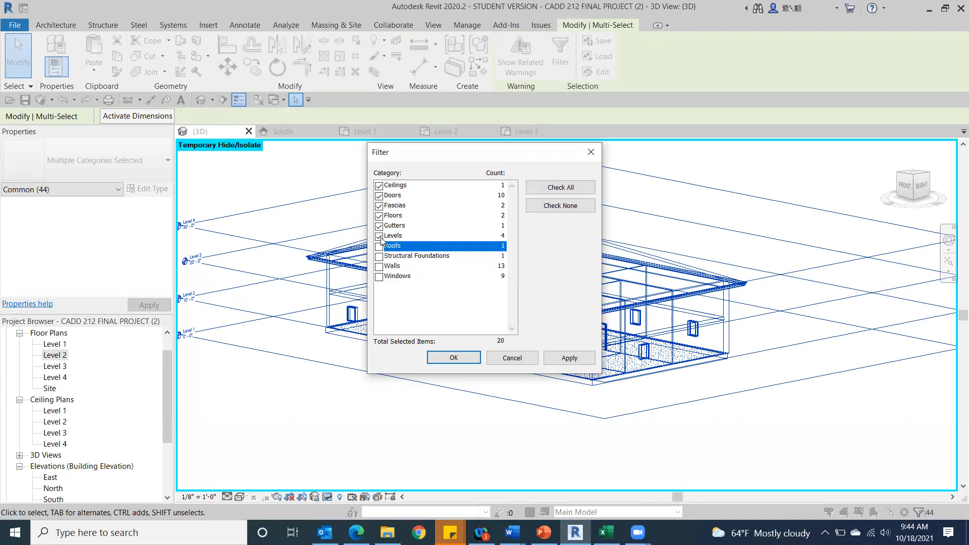
left_click(520, 361)
left_click(456, 398)
left_click_drag(800, 259, 251, 317)
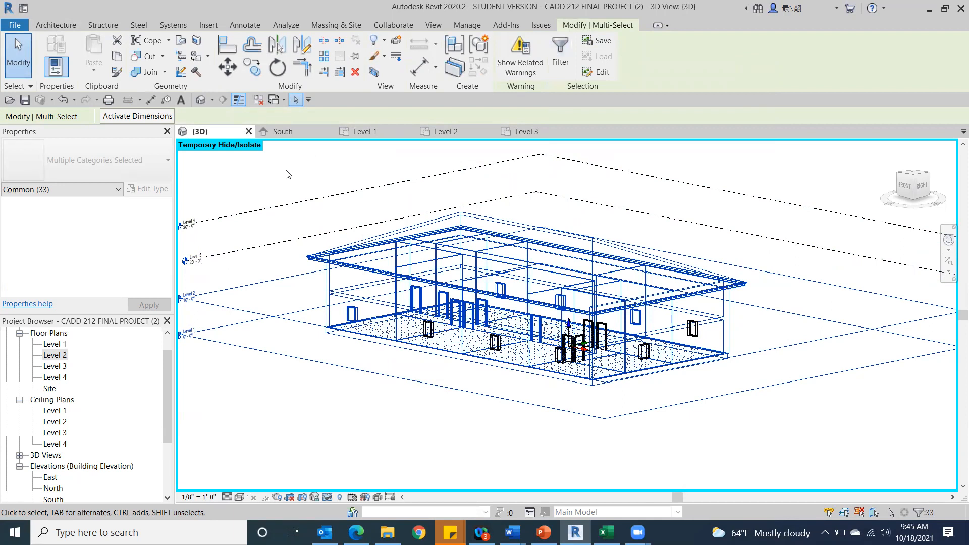
left_click(261, 171)
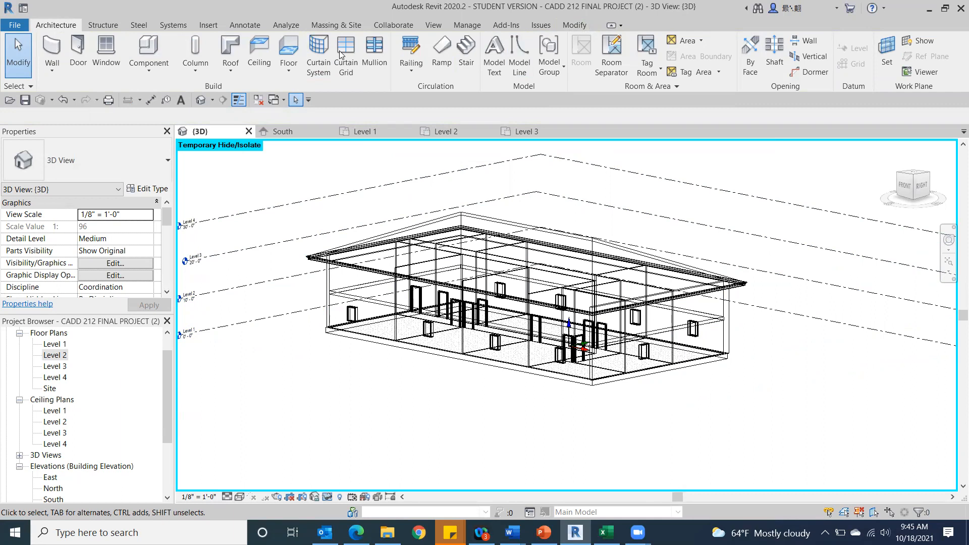
Set the 3D view's visual style to Shaded and reopen the Level 3 floor plan.
left_click(239, 497)
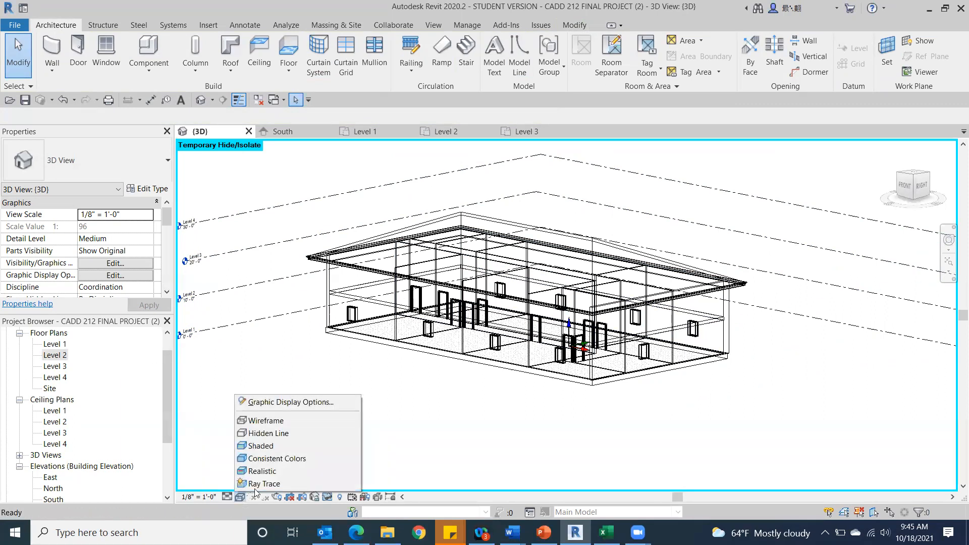
left_click(289, 448)
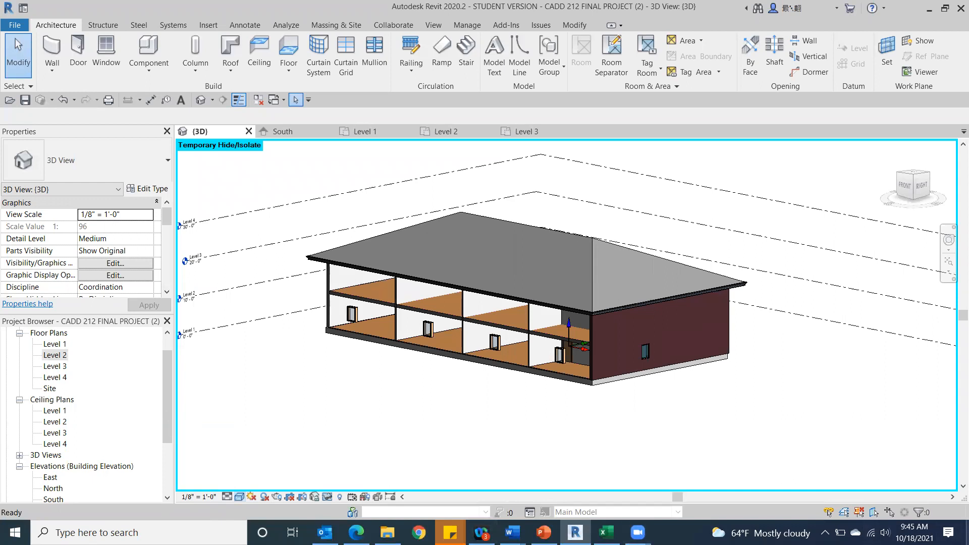
double_click(53, 367)
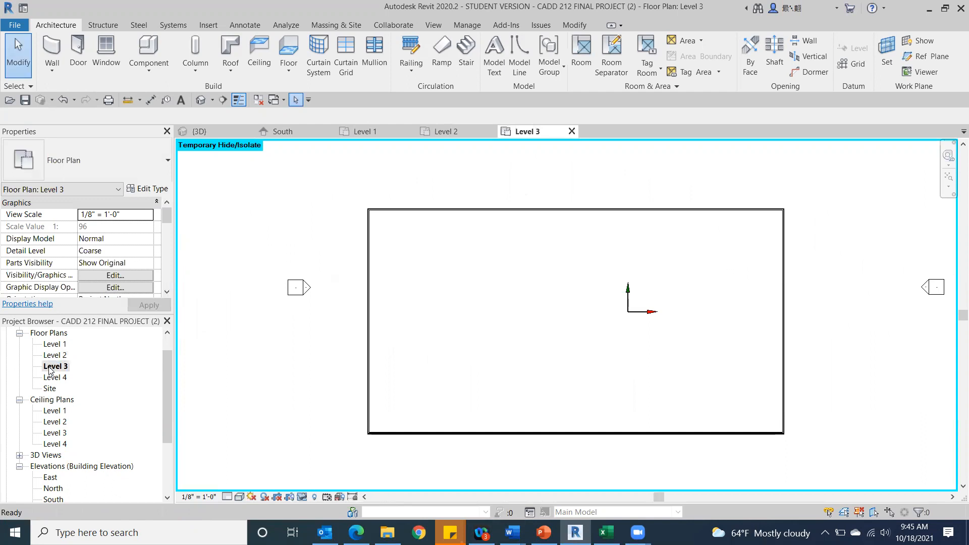
scroll(407, 310, "up", 3)
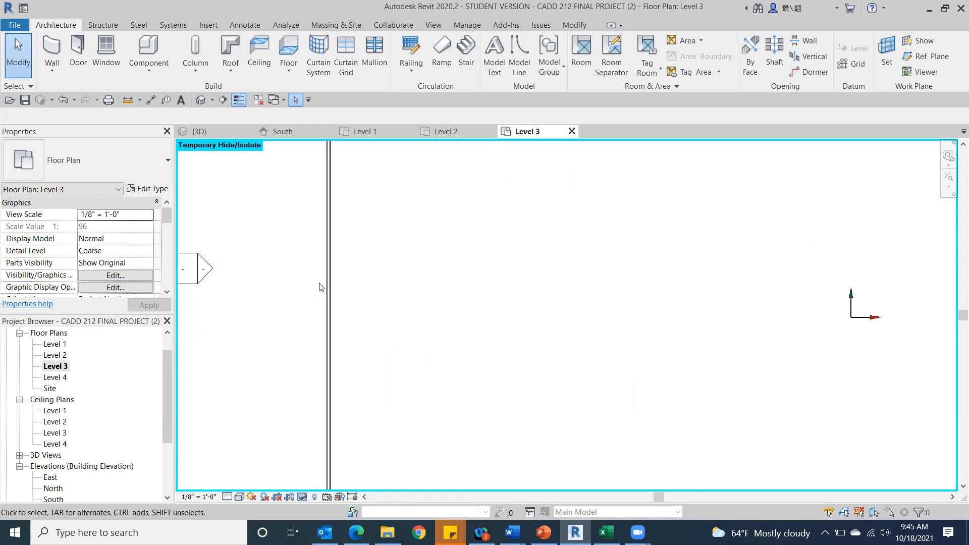
left_click(328, 296)
scroll(303, 285, "down", 3)
left_click(242, 358)
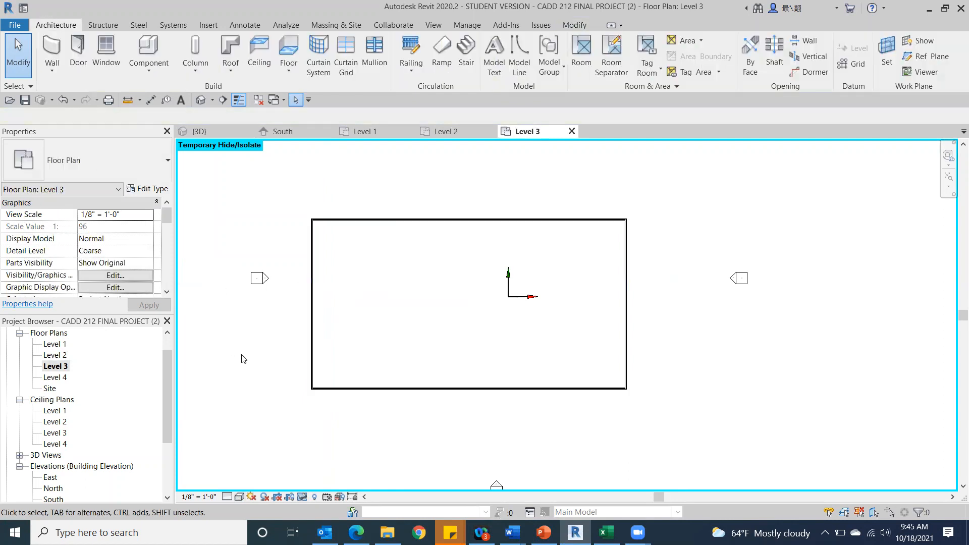
left_click(58, 357)
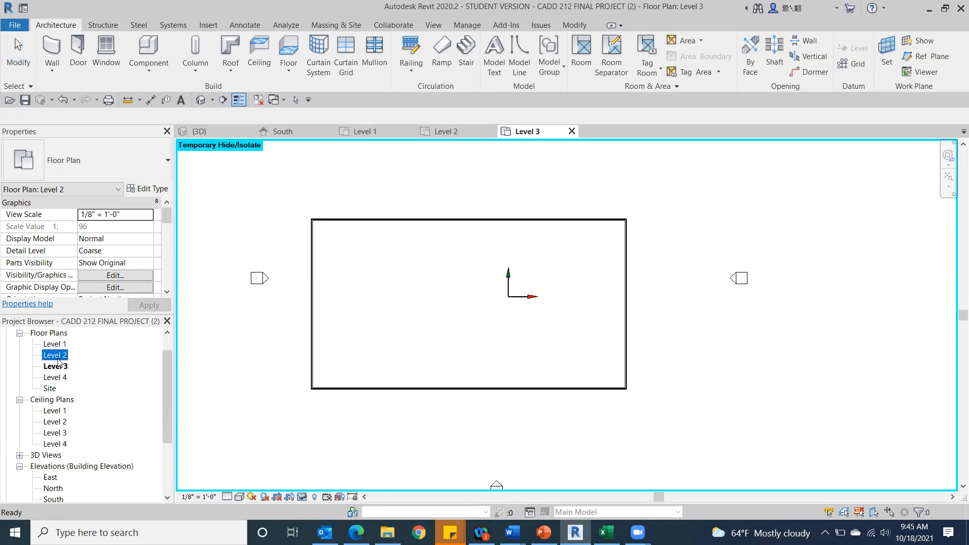
left_click(55, 367)
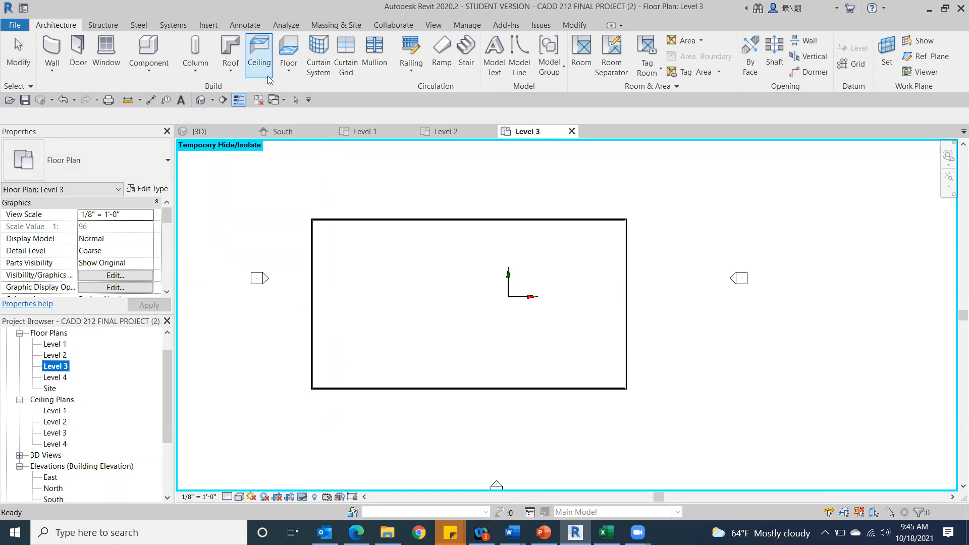
left_click(296, 55)
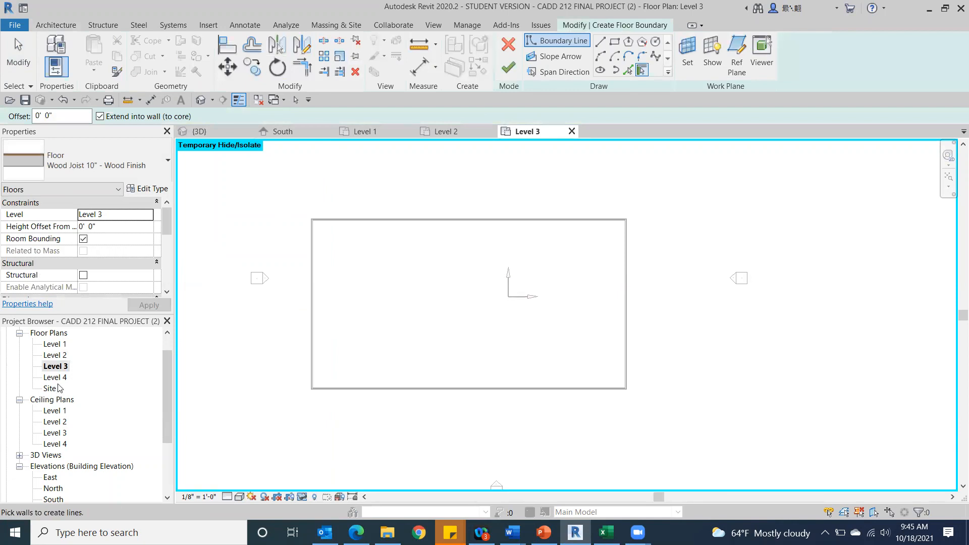
double_click(61, 355)
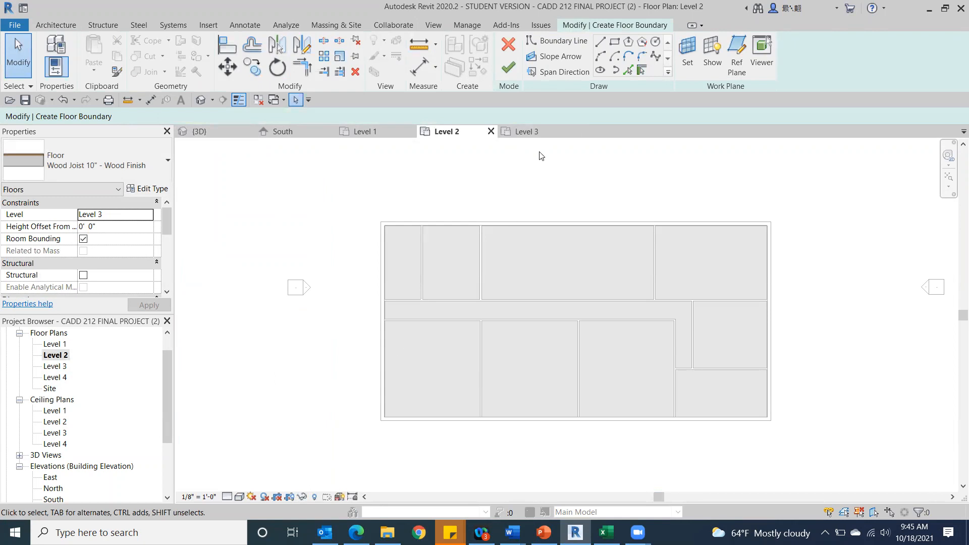
left_click(516, 49)
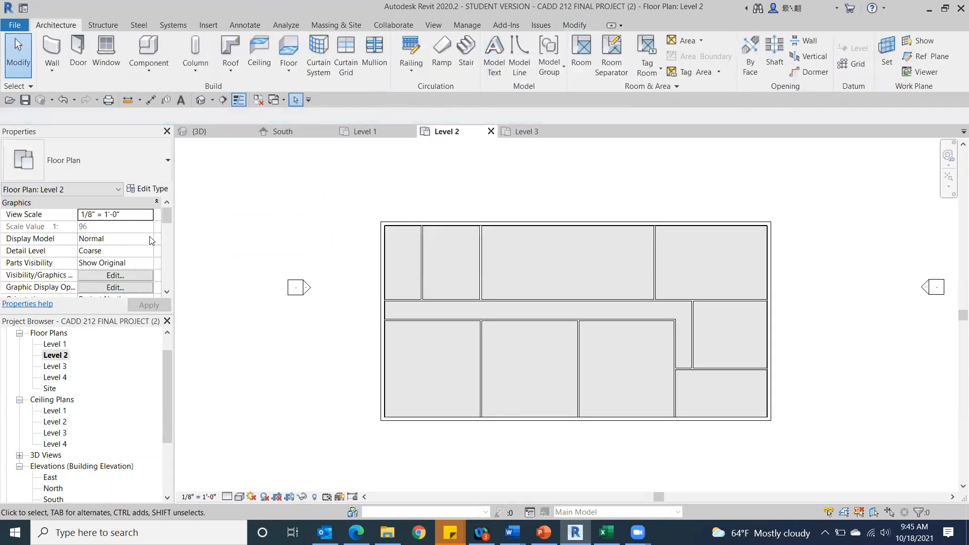
Open the 3D view and temporarily hide the roof element to expose the upper storey.
left_click(206, 101)
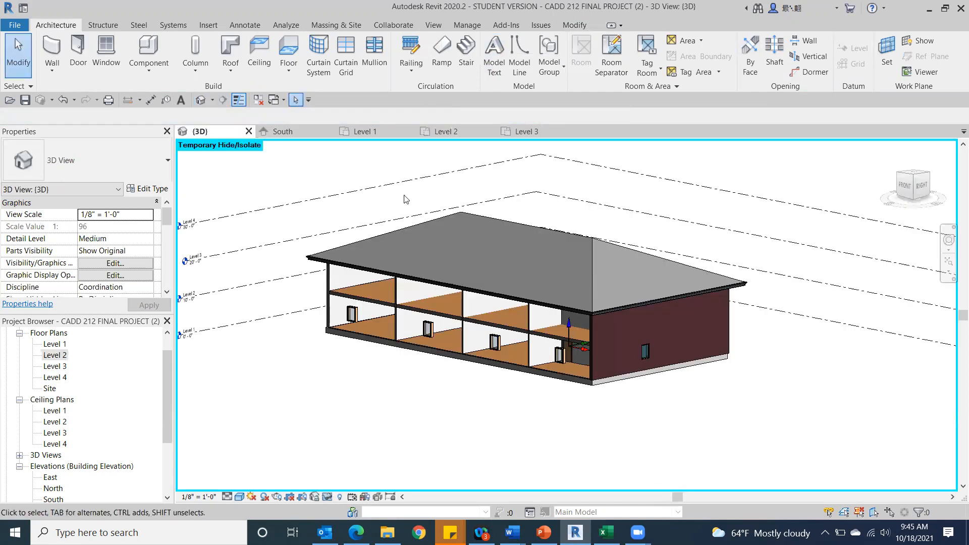
left_click(586, 248)
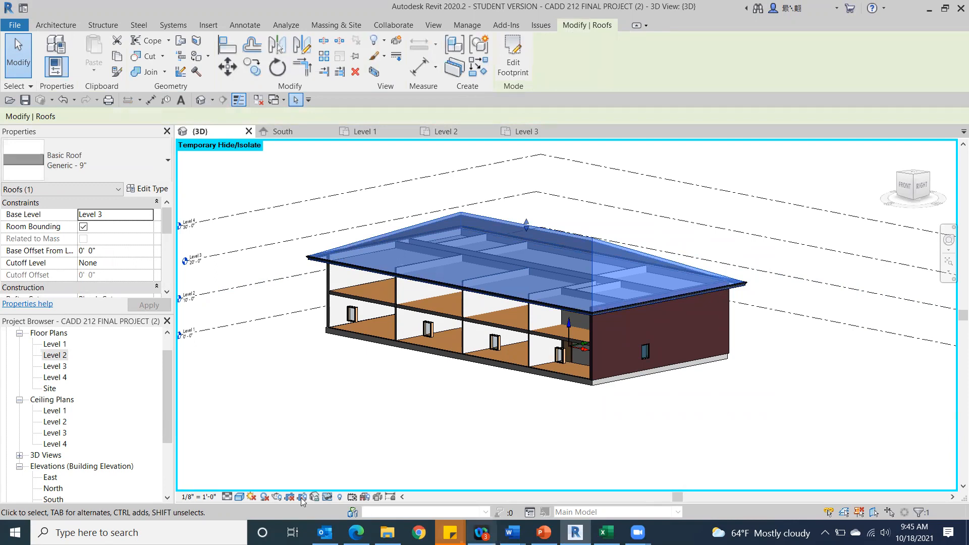
left_click(327, 497)
left_click(356, 464)
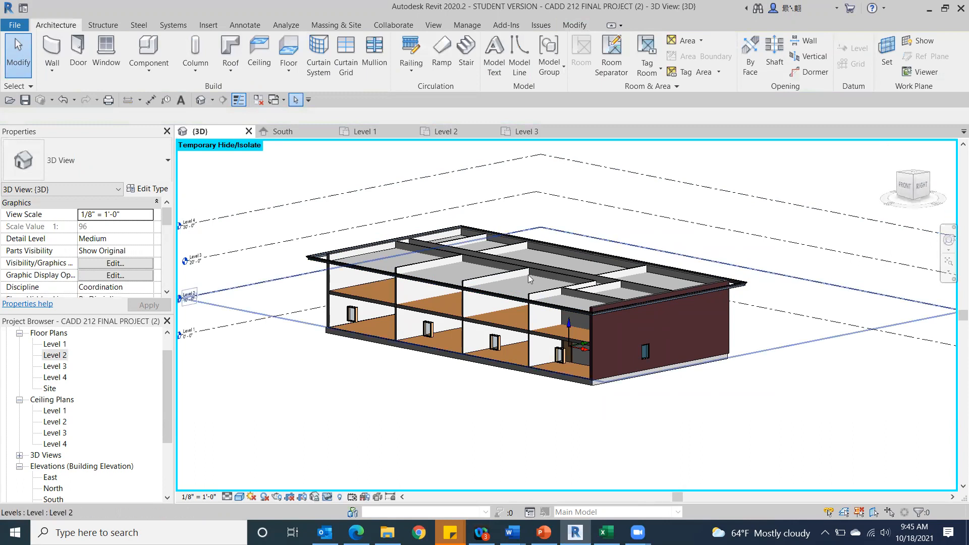
Temporarily hide the roof gutter and remove the front Fascia-Flat 1x12 from the 3D view.
scroll(416, 291, "up", 4)
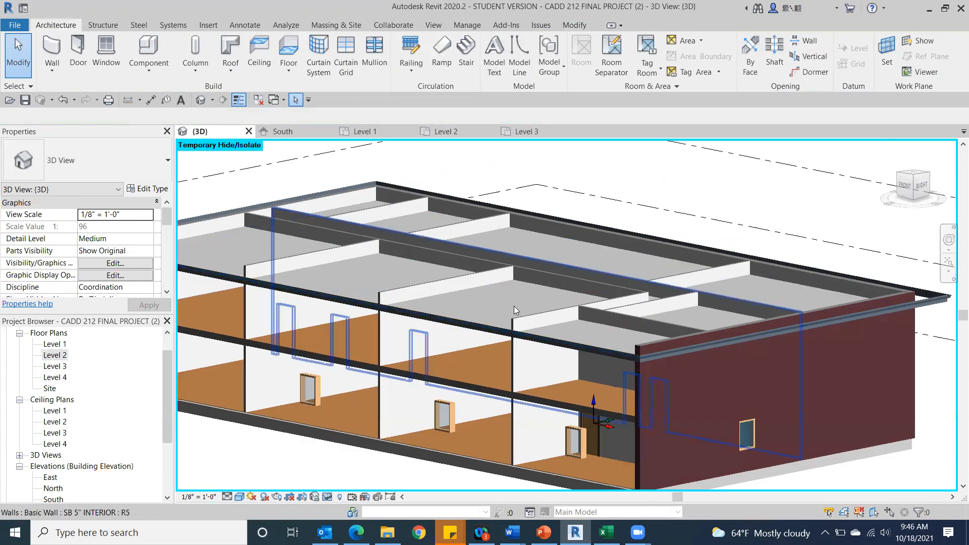
left_click(499, 333)
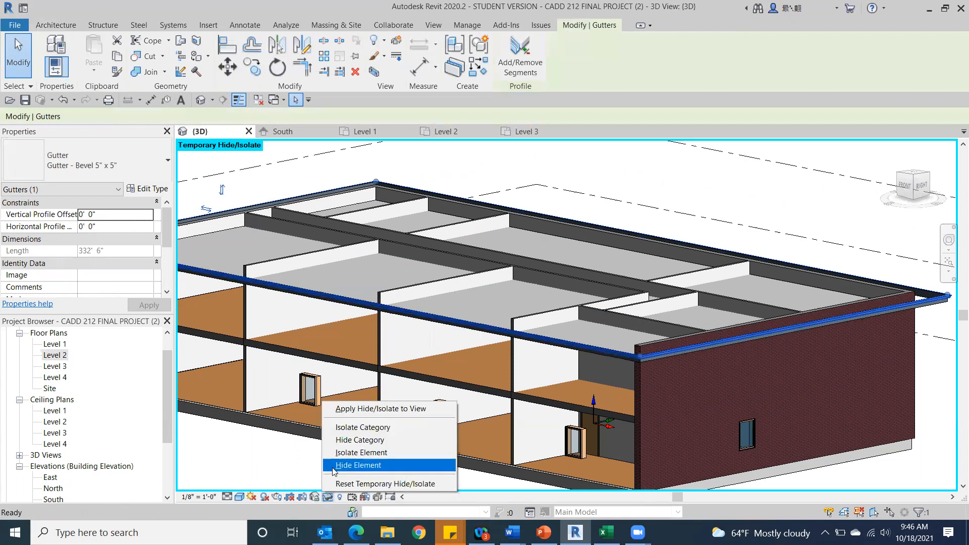
left_click(333, 465)
left_click_drag(906, 185, 946, 194)
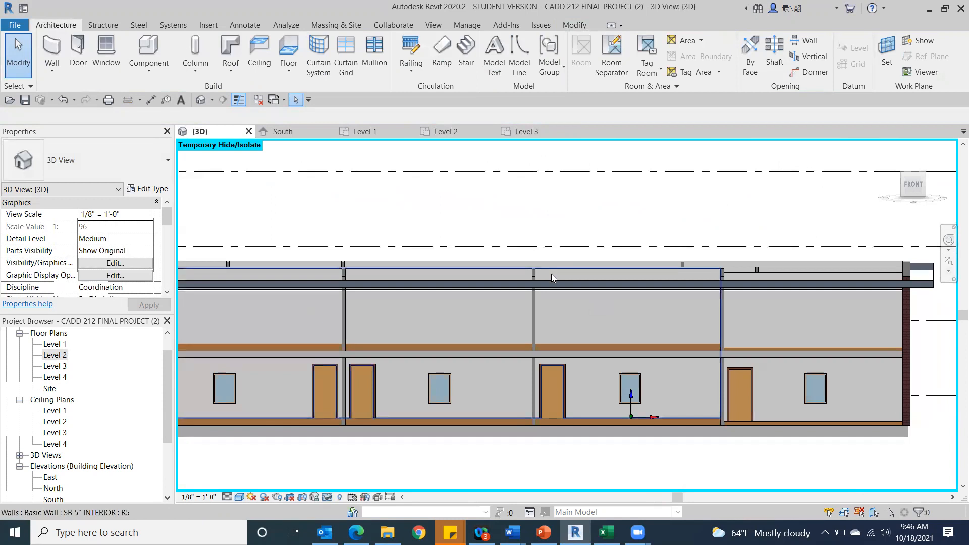
left_click(558, 284)
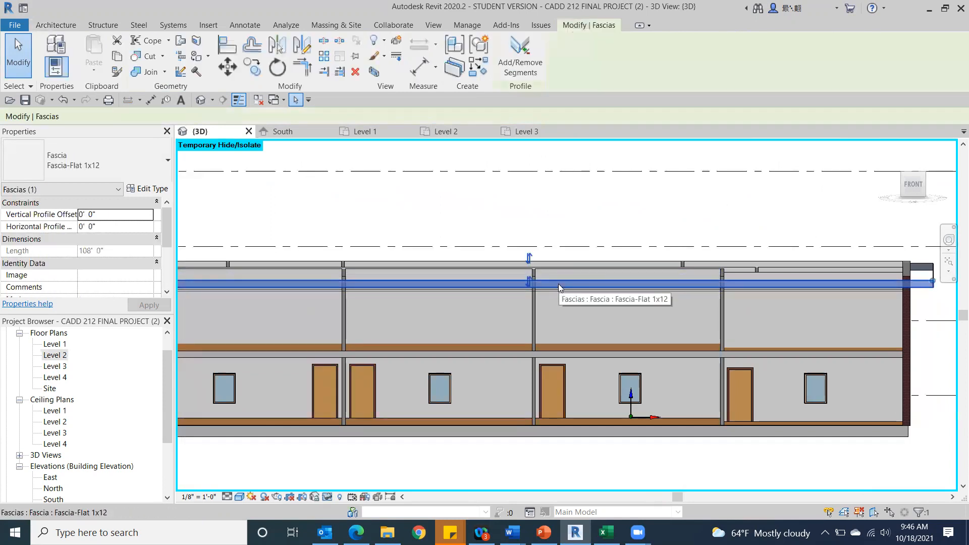
key("Escape")
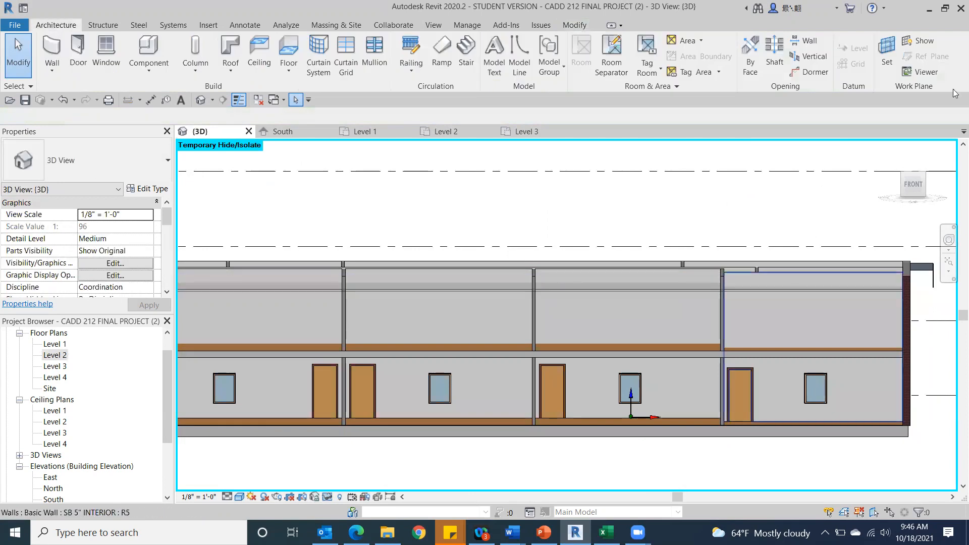
Delete the 2' x 4' ACT System ceiling above the second storey.
left_click_drag(909, 176, 907, 221)
left_click(907, 222)
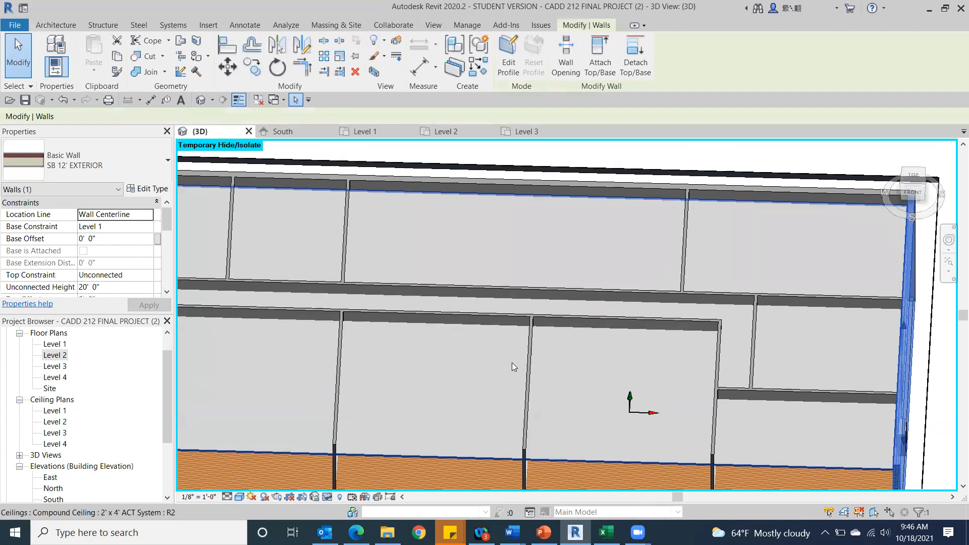
left_click(486, 367)
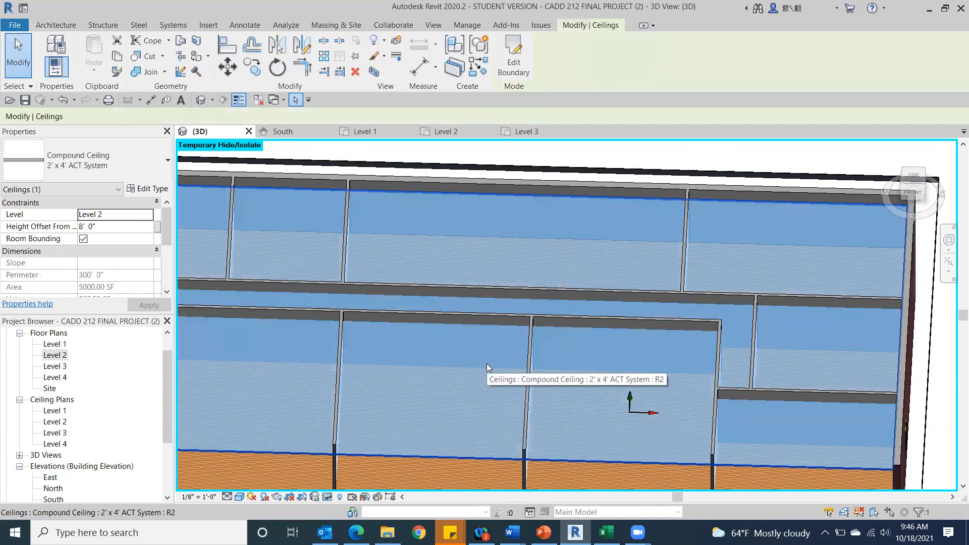
key("Delete")
left_click(911, 193)
left_click_drag(913, 150, 916, 193)
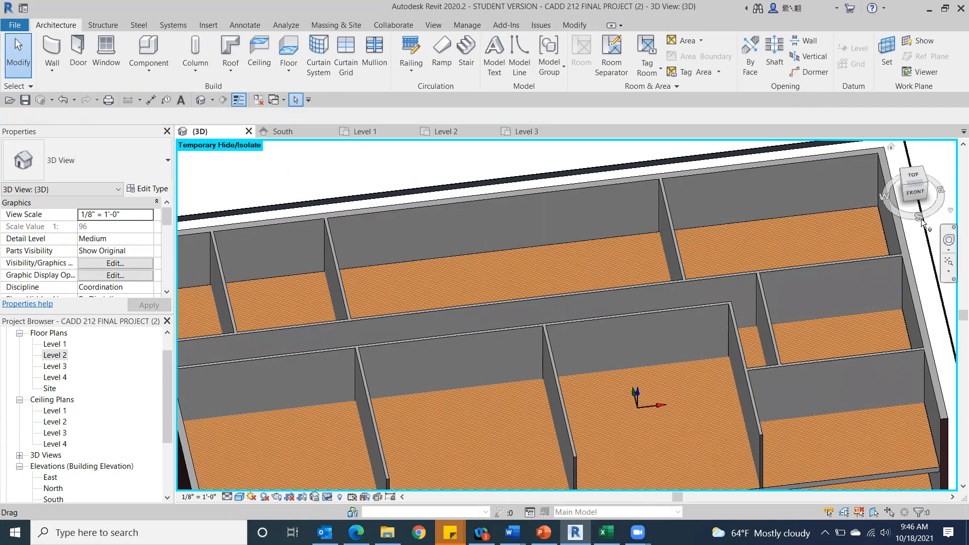
In top view, start a Wood Joist 10" - Wood Finish floor and pick the west, north and east exterior walls as its boundary.
left_click(912, 178)
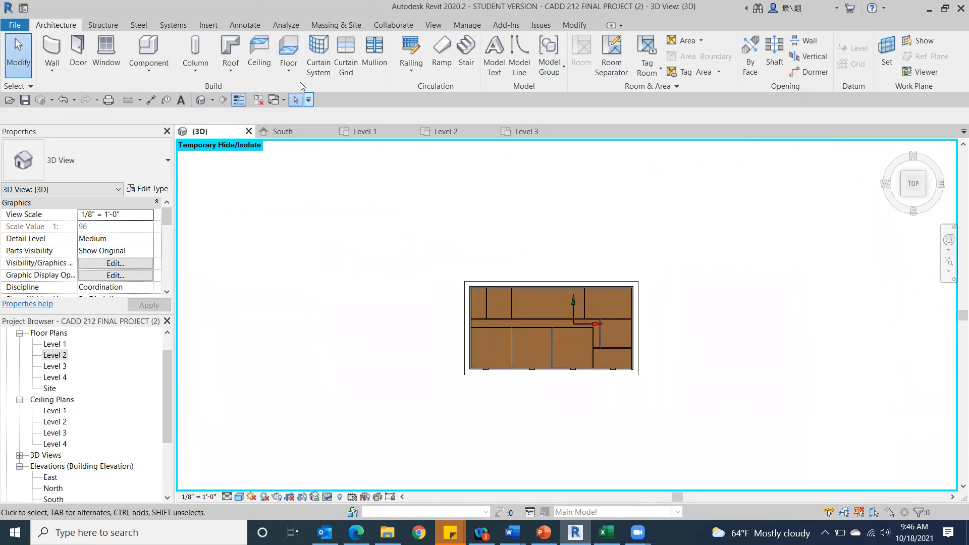
left_click(291, 54)
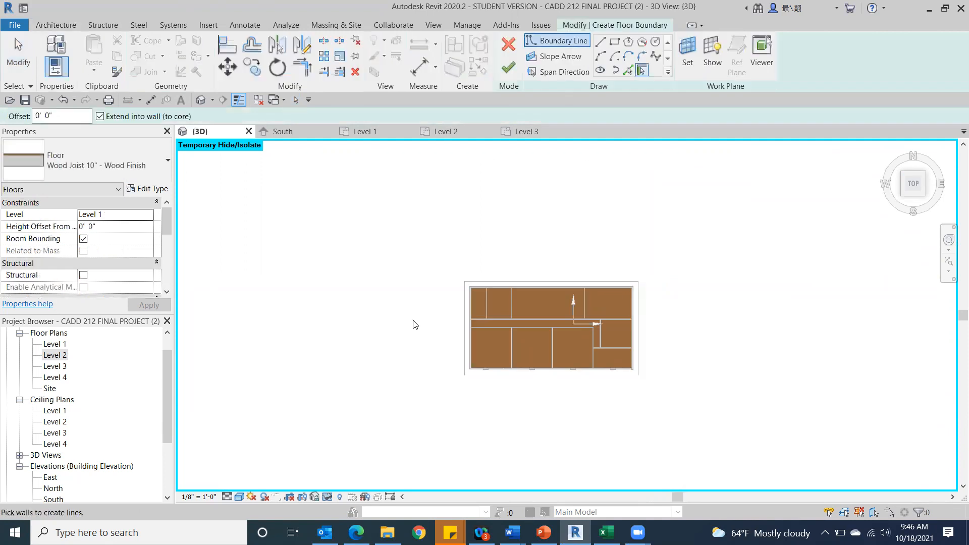
scroll(494, 398, "up", 4)
left_click(413, 221)
middle_click_drag(548, 214, 277, 439)
left_click(319, 332)
left_click(575, 429)
middle_click_drag(639, 313, 851, 178)
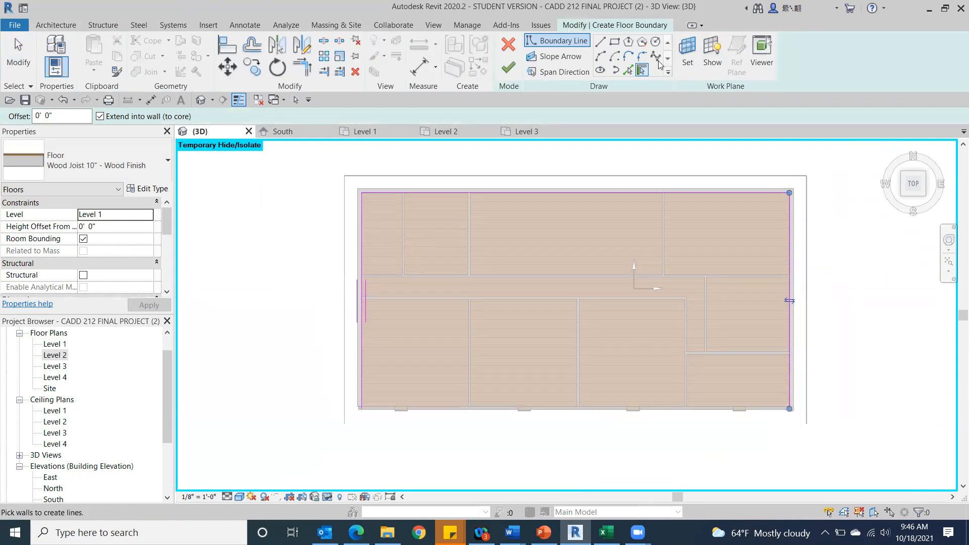
Draw a boundary line along the open south edge between the side wall lines, finish the floor sketch and deselect the floor.
left_click(602, 42)
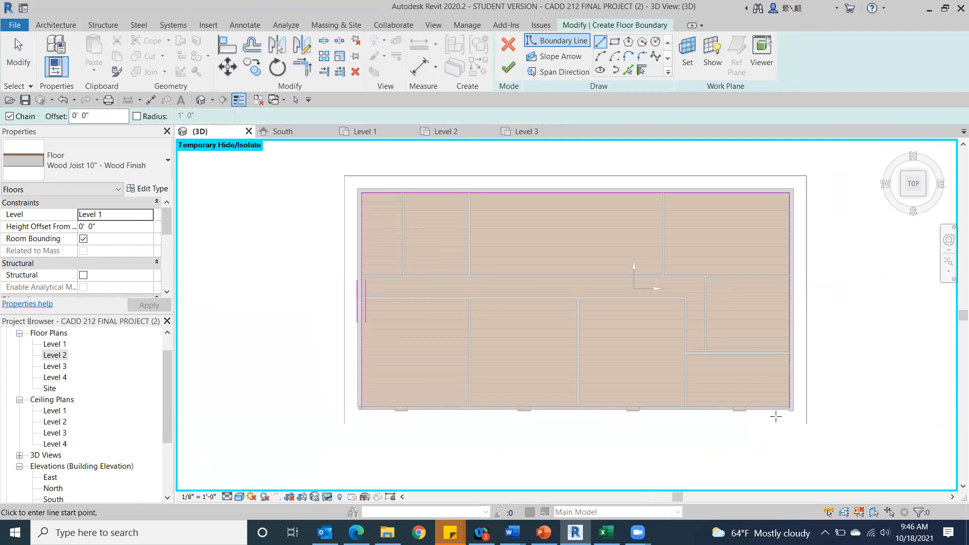
scroll(795, 410, "up", 3)
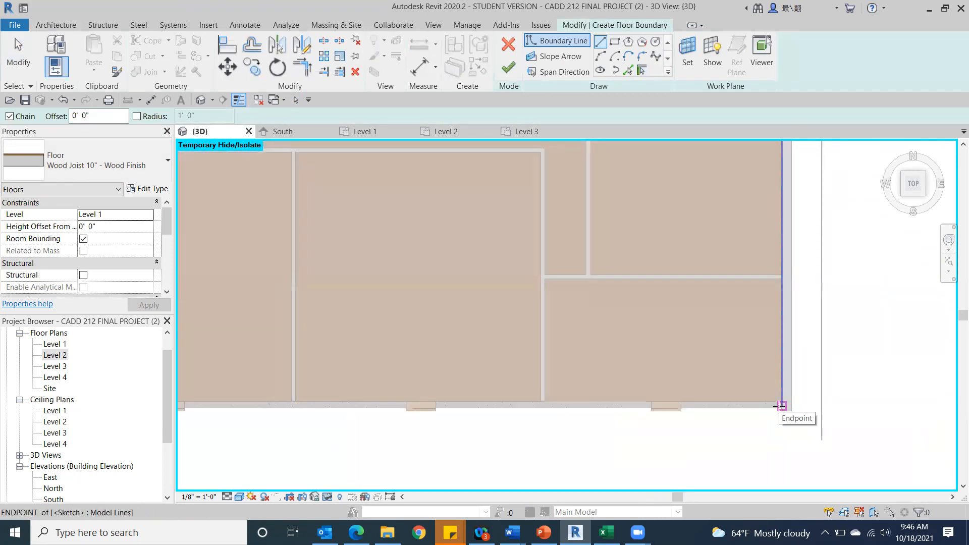
left_click(779, 406)
middle_click_drag(254, 350, 852, 273)
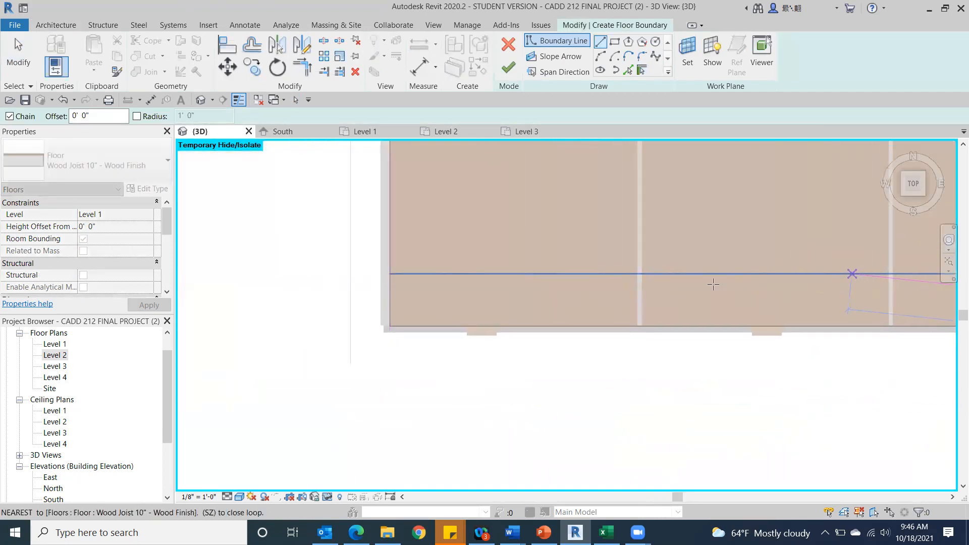
left_click(385, 331)
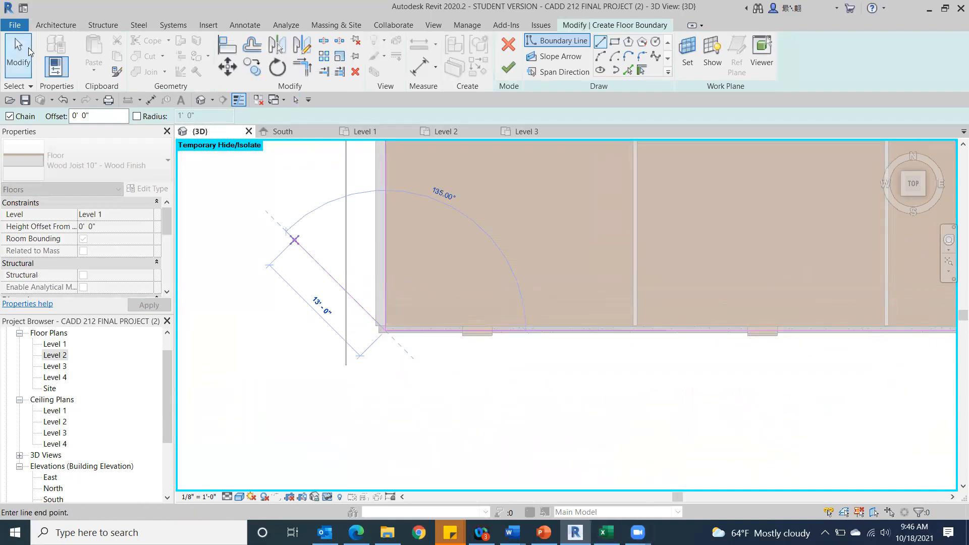
left_click(509, 70)
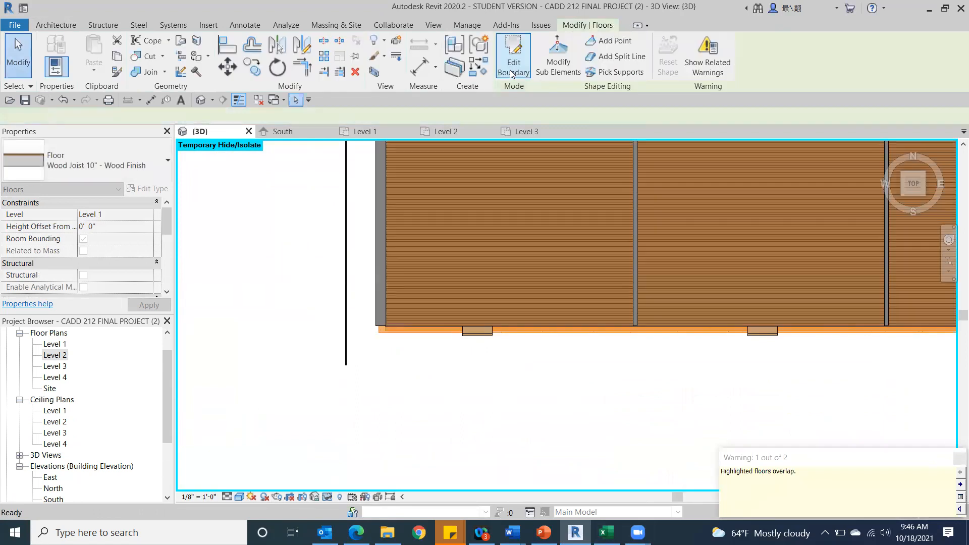
left_click(282, 319)
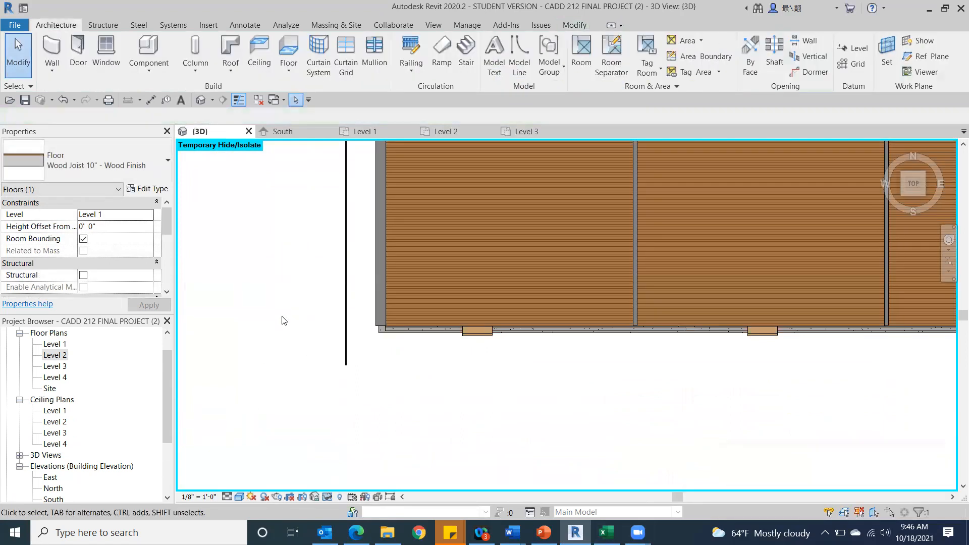
Try moving the existing second-storey Wood Joist 10" floor to Level 3.
left_click(922, 196)
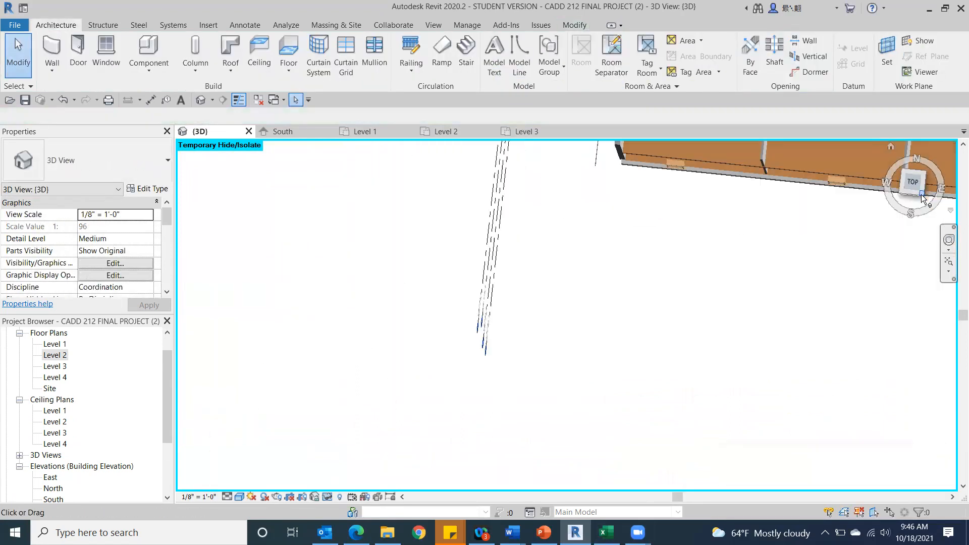
mouse_move(923, 196)
left_mouse_down()
mouse_move(946, 141)
mouse_move(953, 211)
left_mouse_up()
scroll(537, 331, "up", 4)
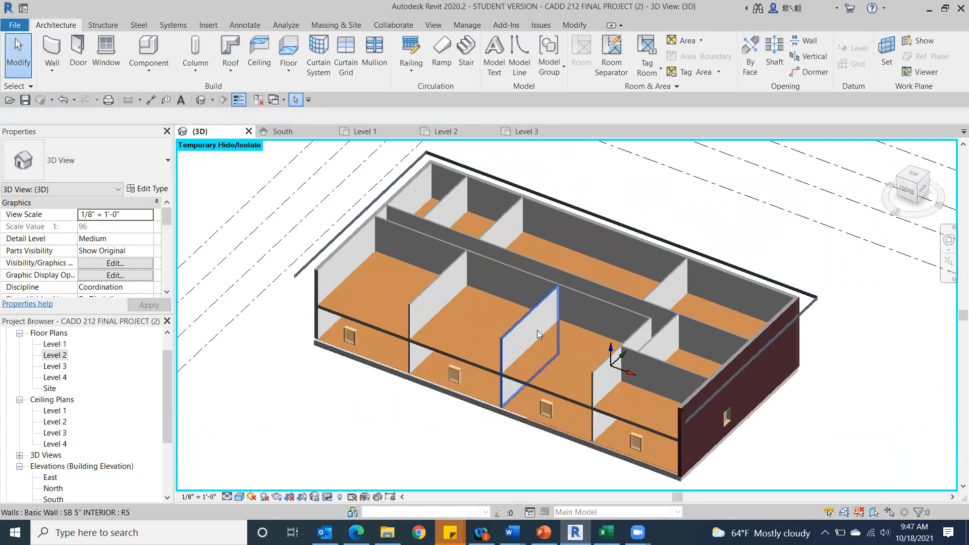
left_click(458, 344)
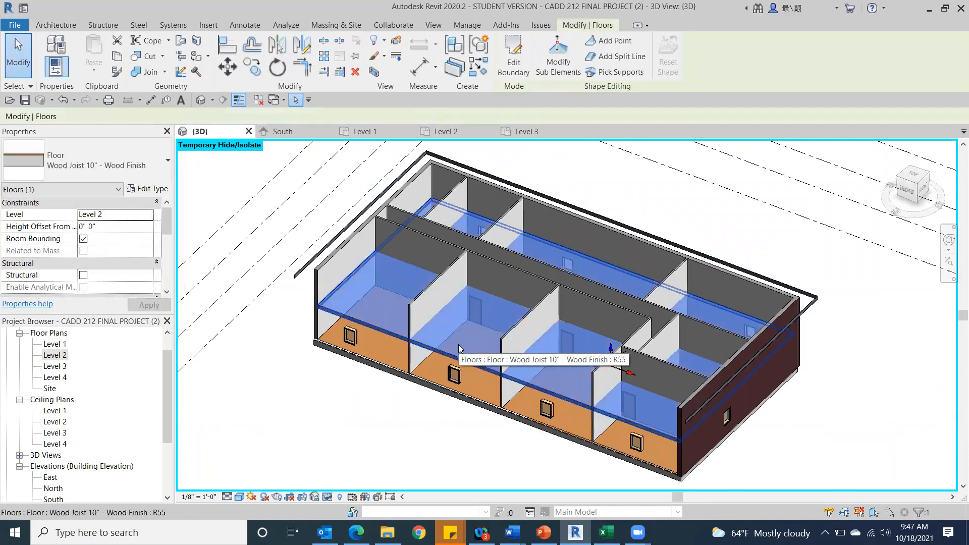
left_click(150, 216)
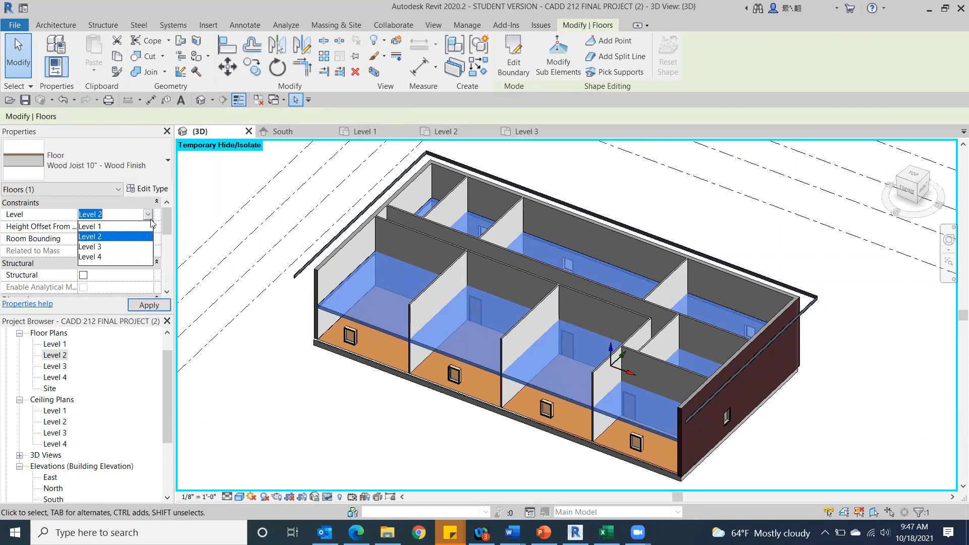
left_click(134, 247)
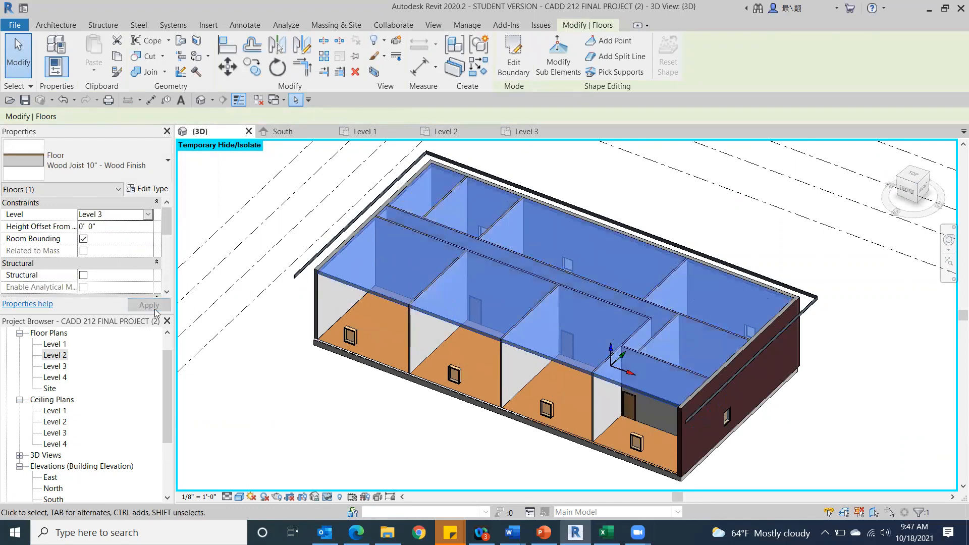
left_click(372, 153)
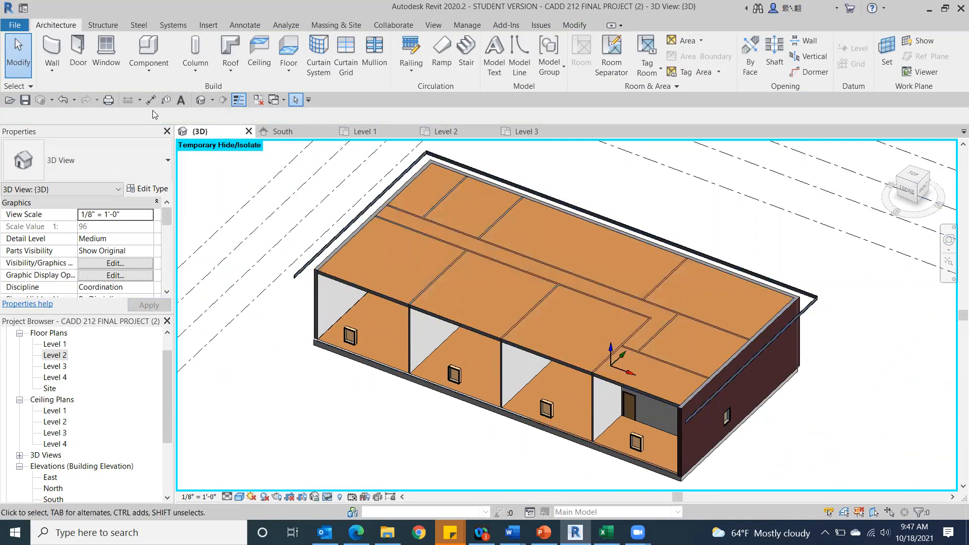
Undo the floor's level change and the new floor's completion to return to its boundary sketch.
left_click(63, 100)
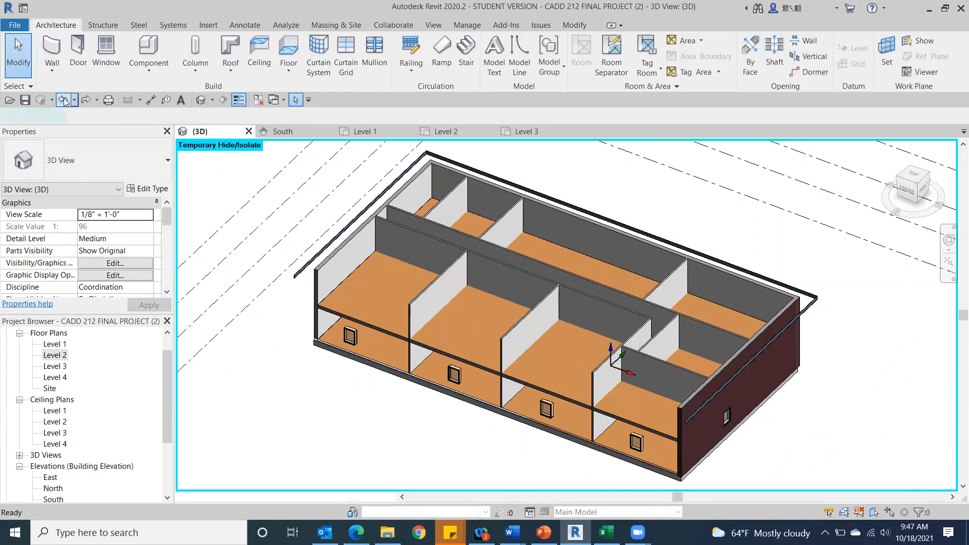
left_click(63, 100)
scroll(625, 441, "down", 4)
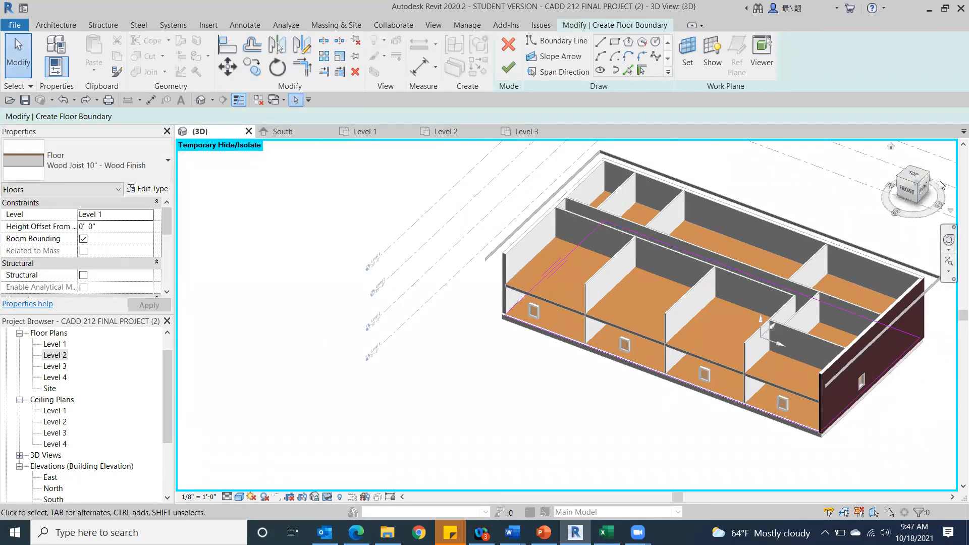
Assign the new floor to Level 3 and finish its boundary sketch, cutting the overlapping volume out of the walls.
left_click(914, 175)
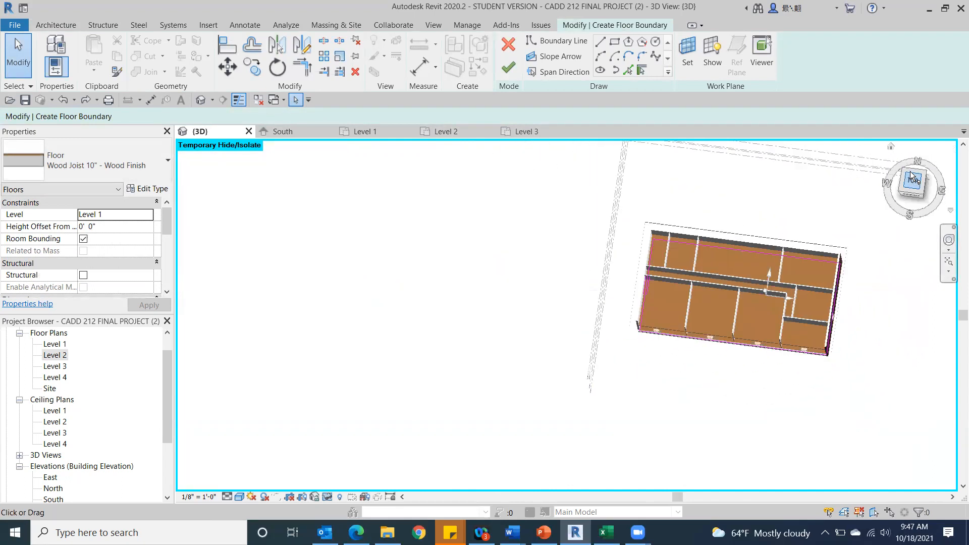
scroll(552, 303, "up", 5)
scroll(424, 303, "up", 2)
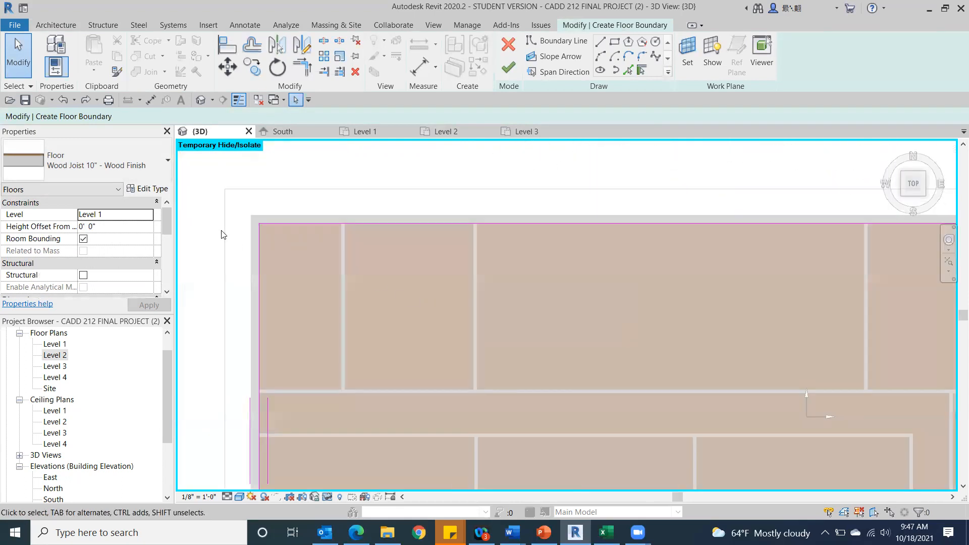
left_click(148, 215)
left_click(89, 247)
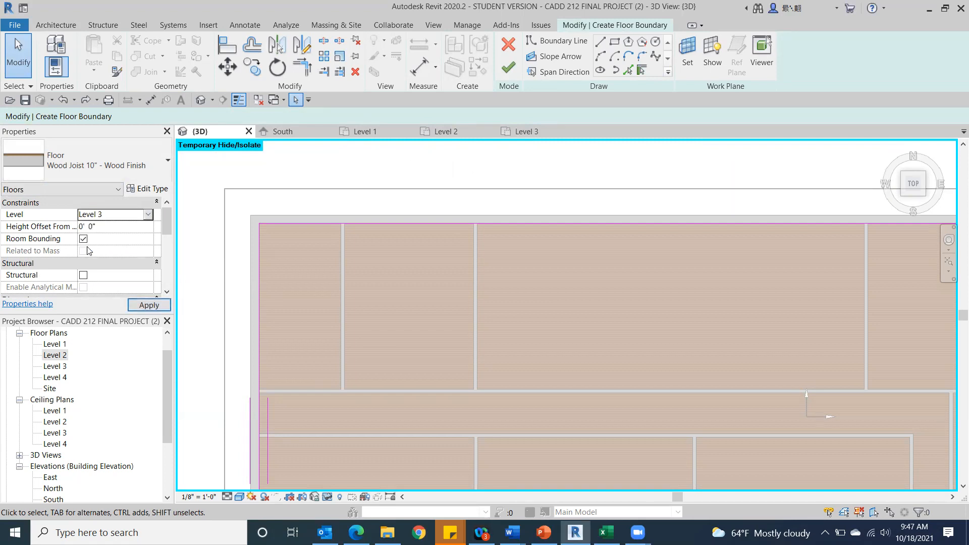
left_click(509, 67)
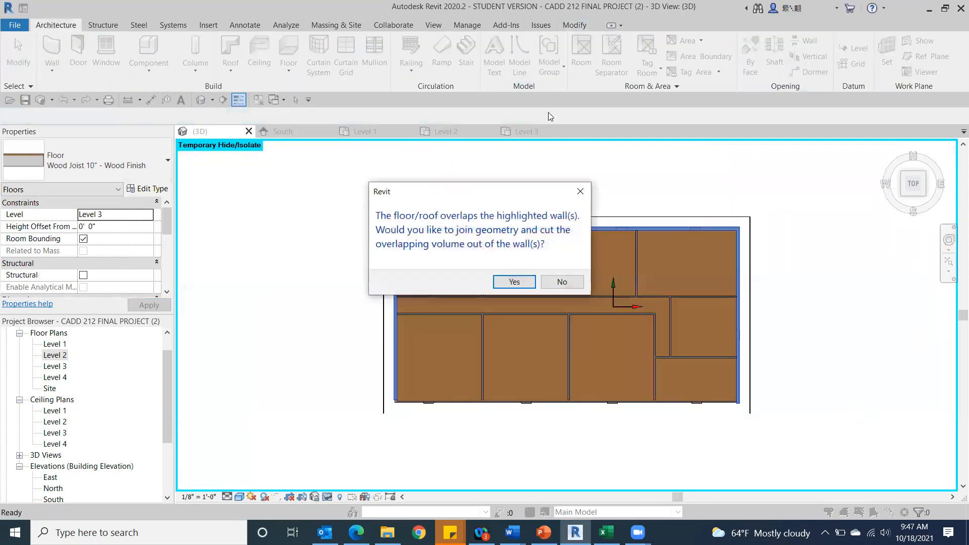
left_click(513, 279)
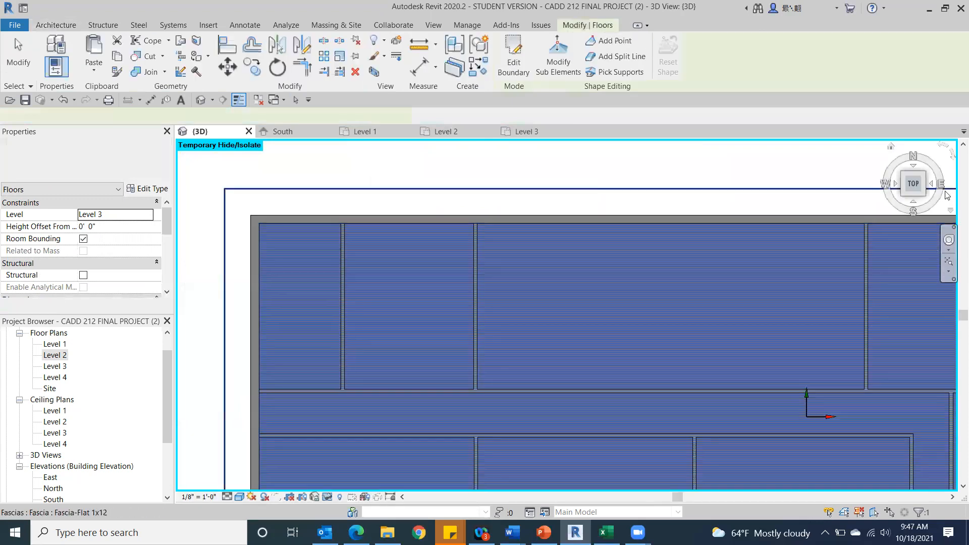
left_click(921, 198)
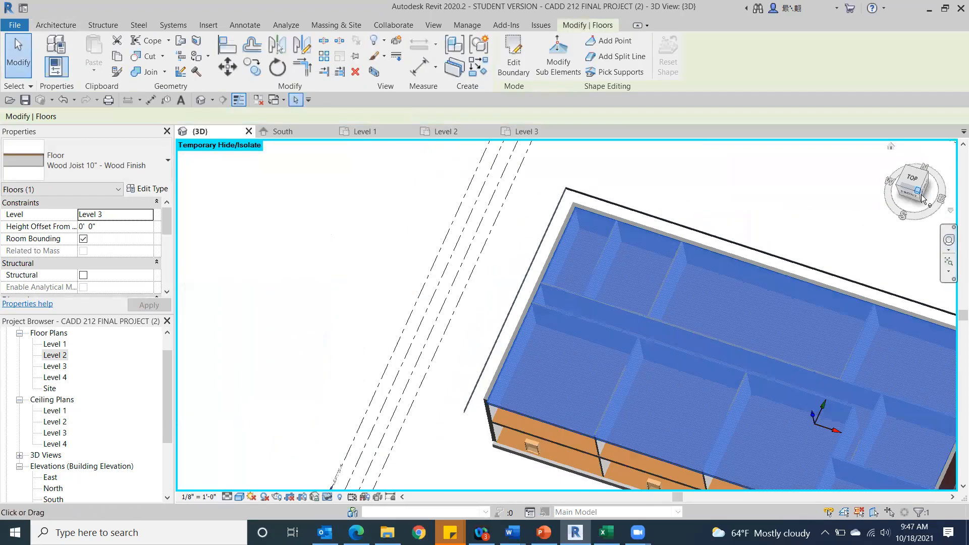
left_click(318, 349)
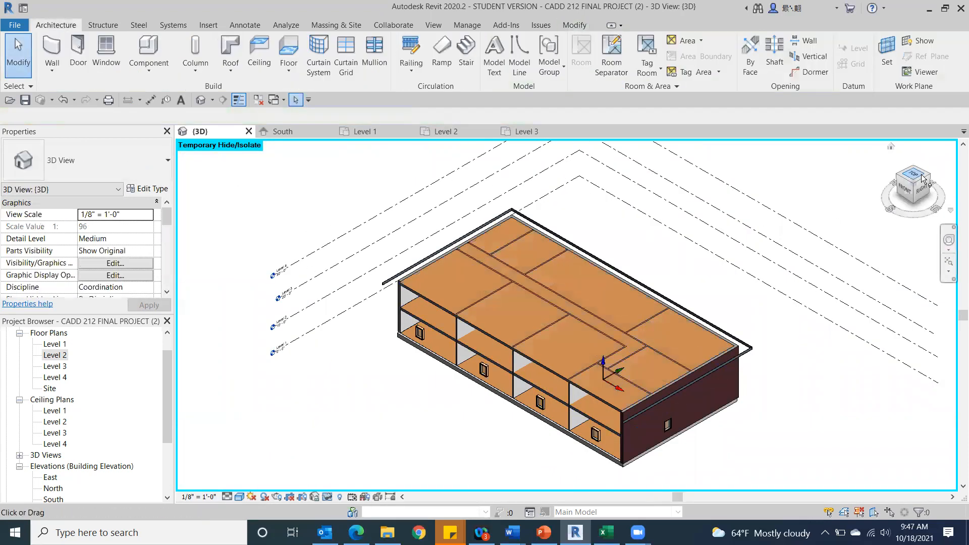
Examine the new Level 3 floor and the building from above, the front and underneath.
mouse_move(896, 200)
left_mouse_down()
mouse_move(935, 176)
mouse_move(936, 203)
mouse_move(907, 231)
mouse_move(922, 235)
mouse_move(931, 227)
mouse_move(833, 243)
mouse_move(210, 275)
mouse_move(385, 293)
left_mouse_up()
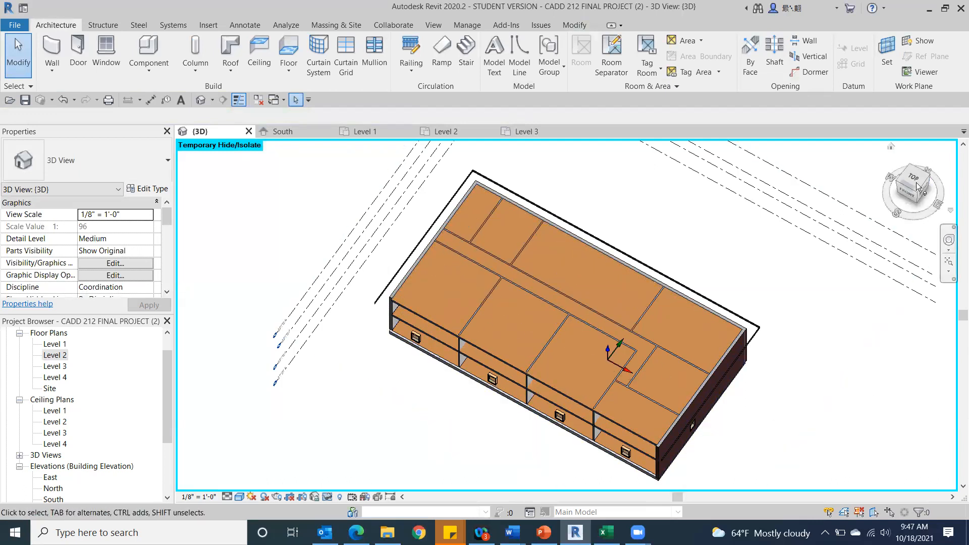
left_click_drag(913, 196, 915, 189)
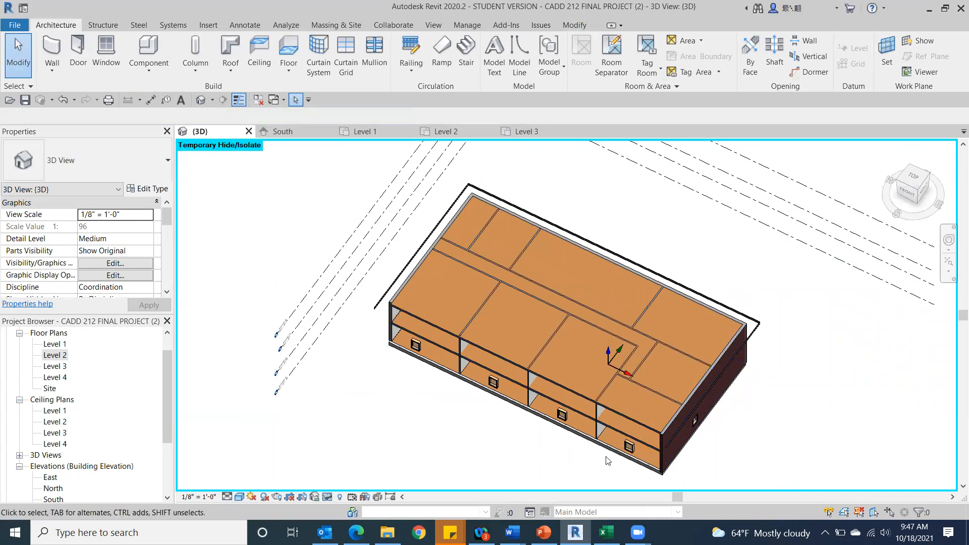
left_click(917, 200)
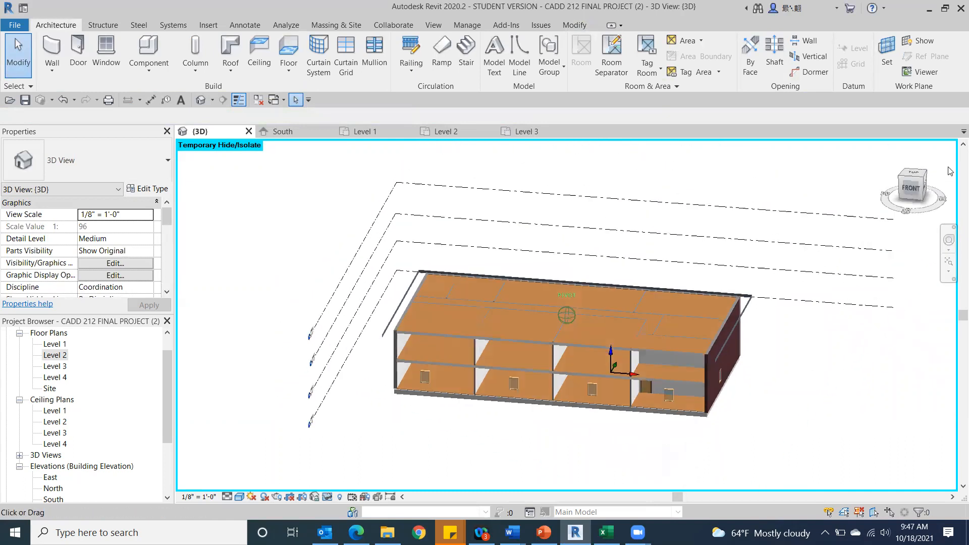
mouse_move(103, 180)
left_mouse_down()
mouse_move(2, 161)
mouse_move(18, 94)
mouse_move(2, 97)
mouse_move(1, 144)
mouse_move(1, 98)
left_mouse_up()
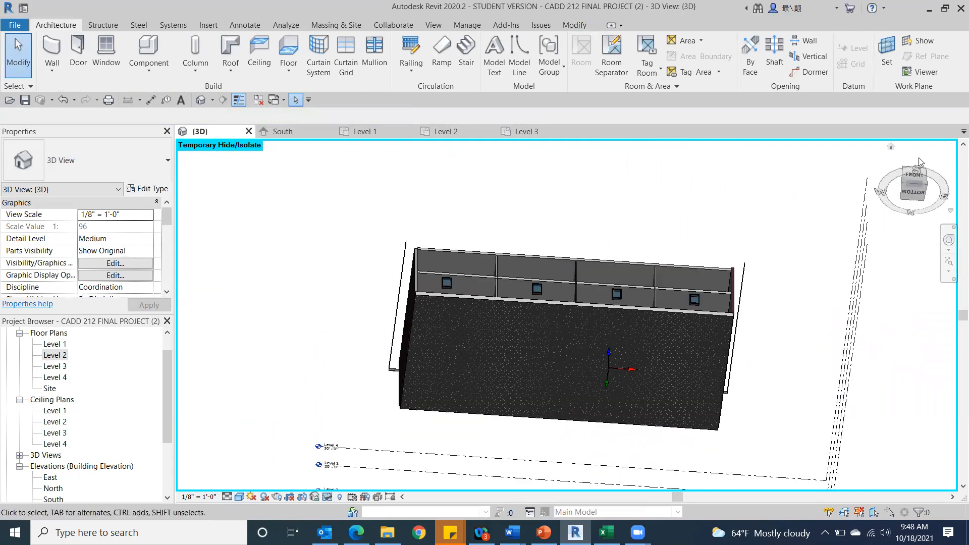
left_click(911, 180)
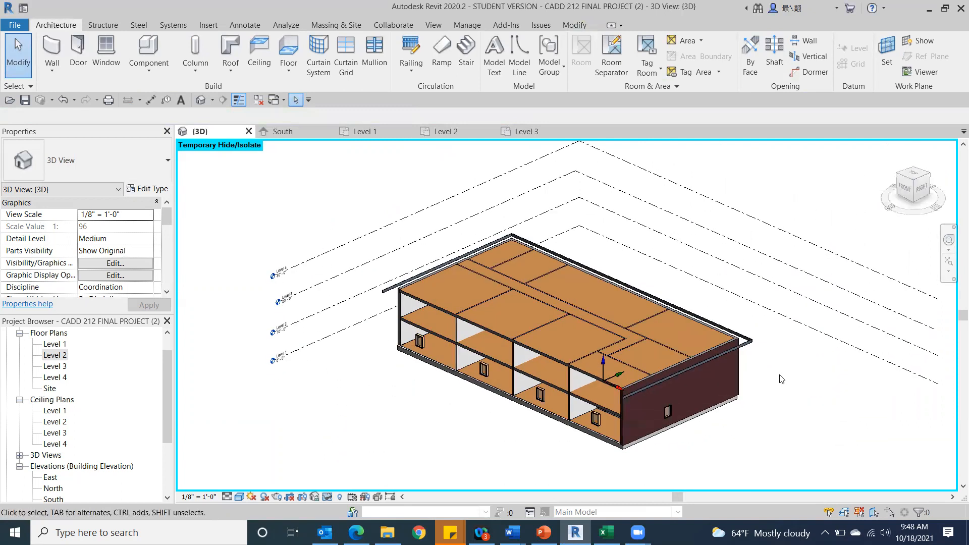
Try constraining the top of the westernmost SB 5" INTERIOR partition on the open south side up to Level 1.
left_click(463, 364)
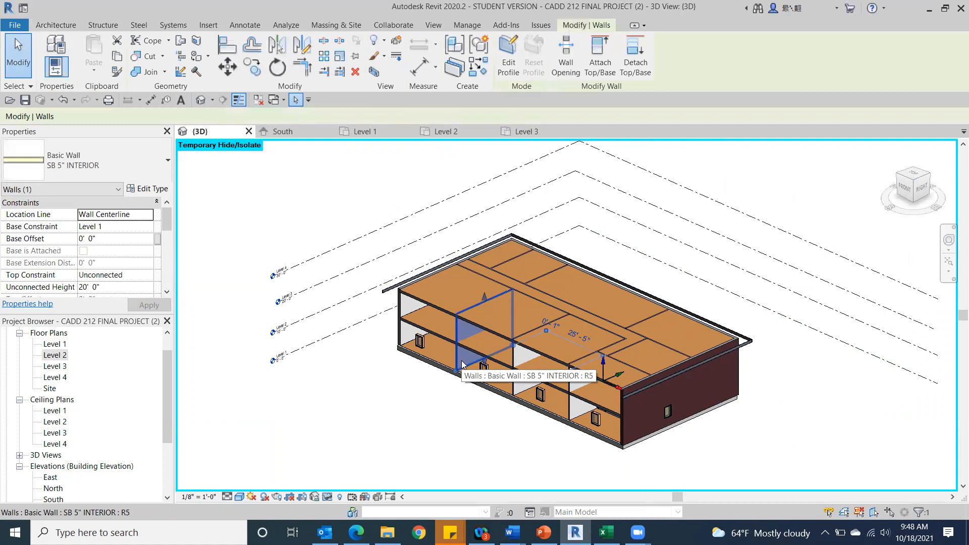
left_click(903, 189)
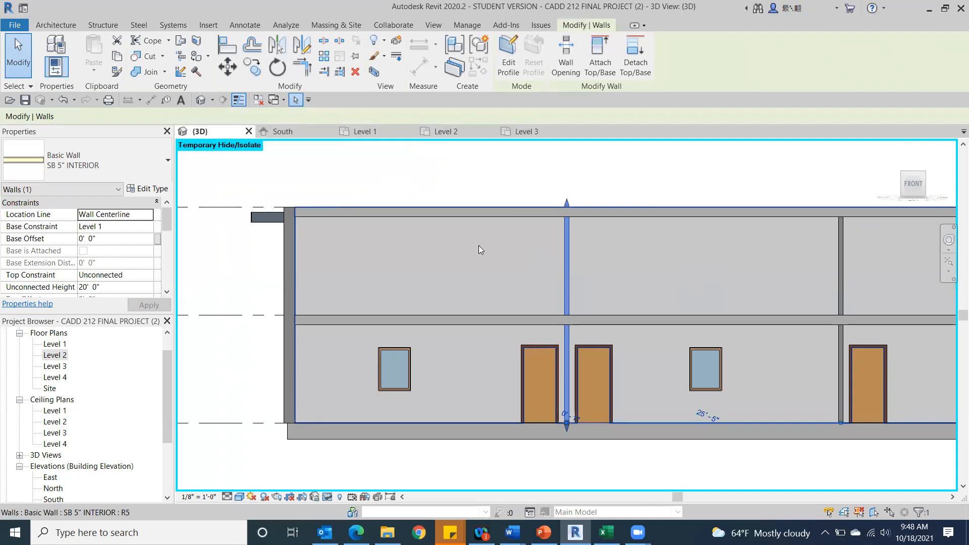
scroll(478, 245, "up", 3)
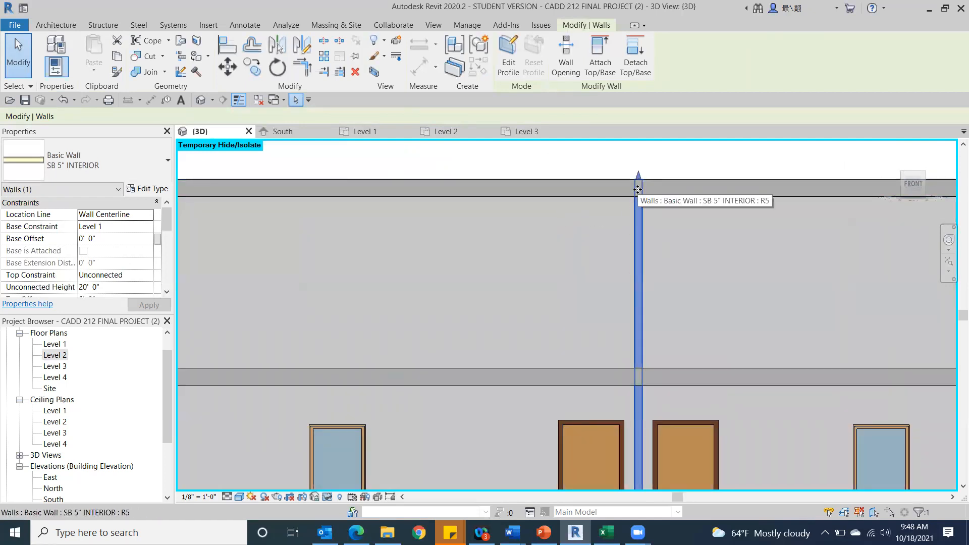
scroll(637, 189, "down", 3)
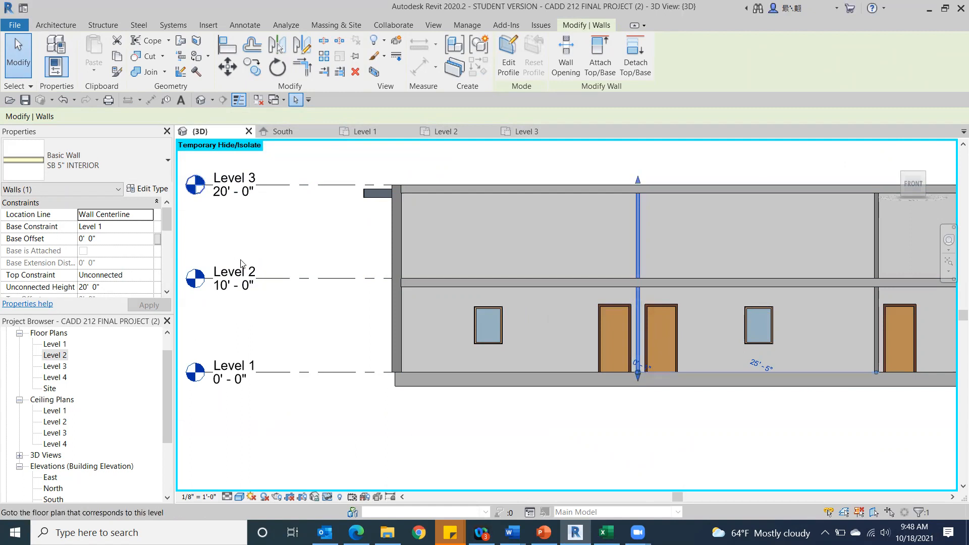
scroll(116, 252, "down", 1)
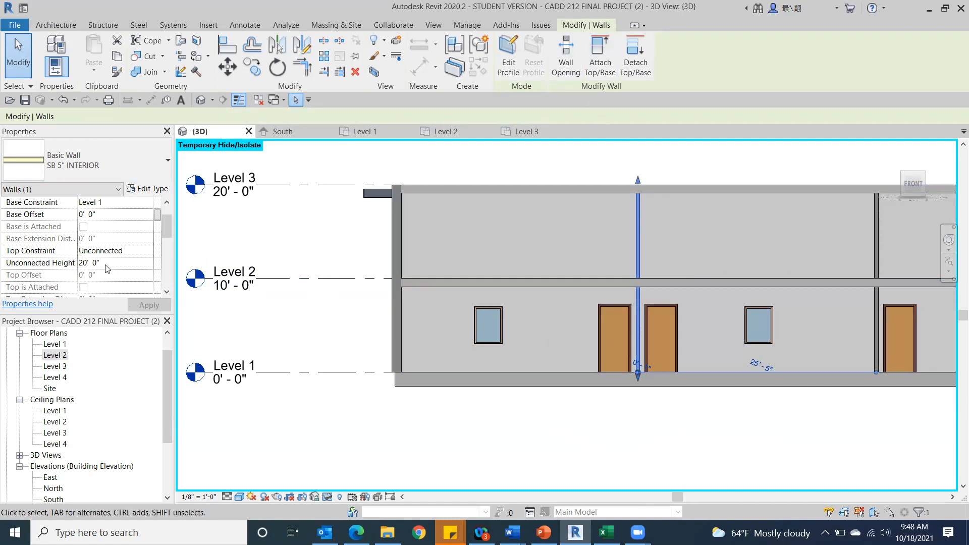
left_click(150, 252)
left_click(148, 252)
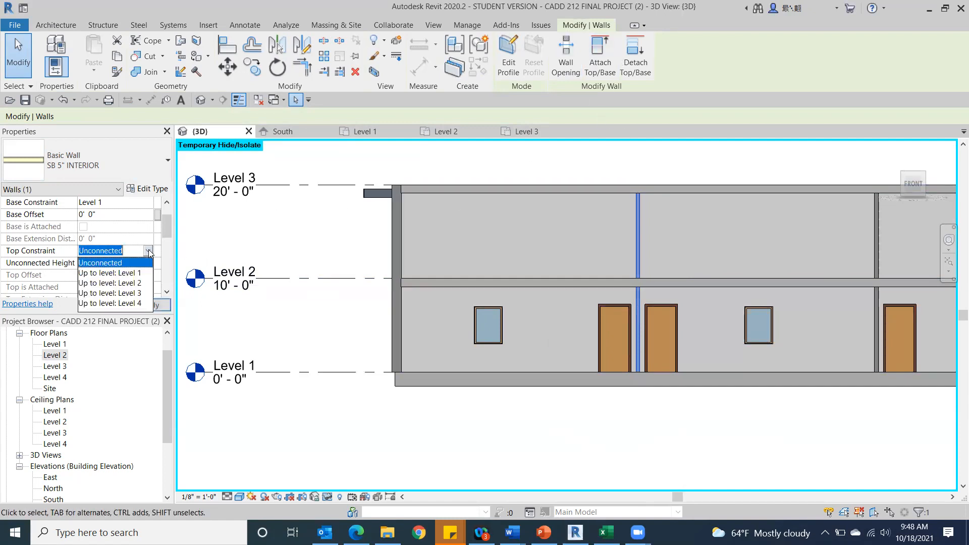
left_click(133, 274)
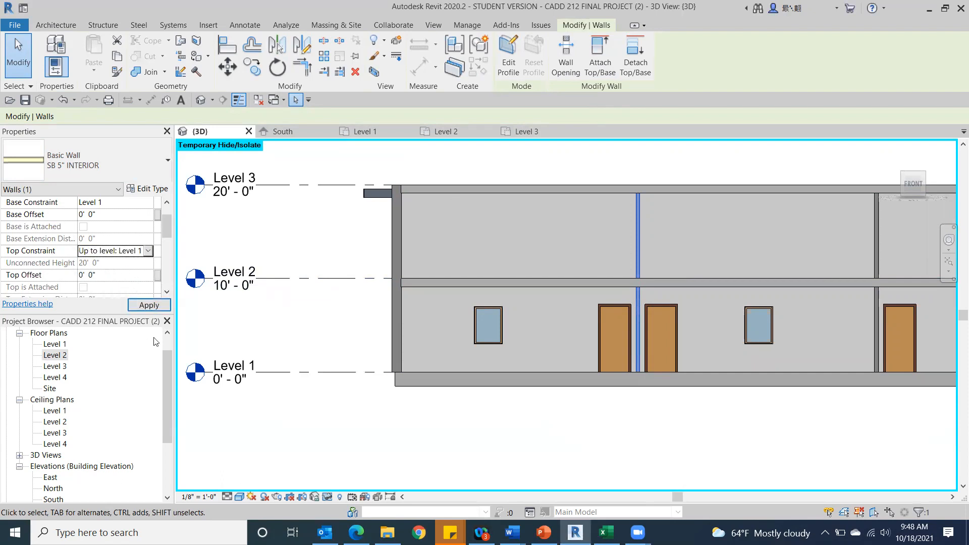
left_click(146, 306)
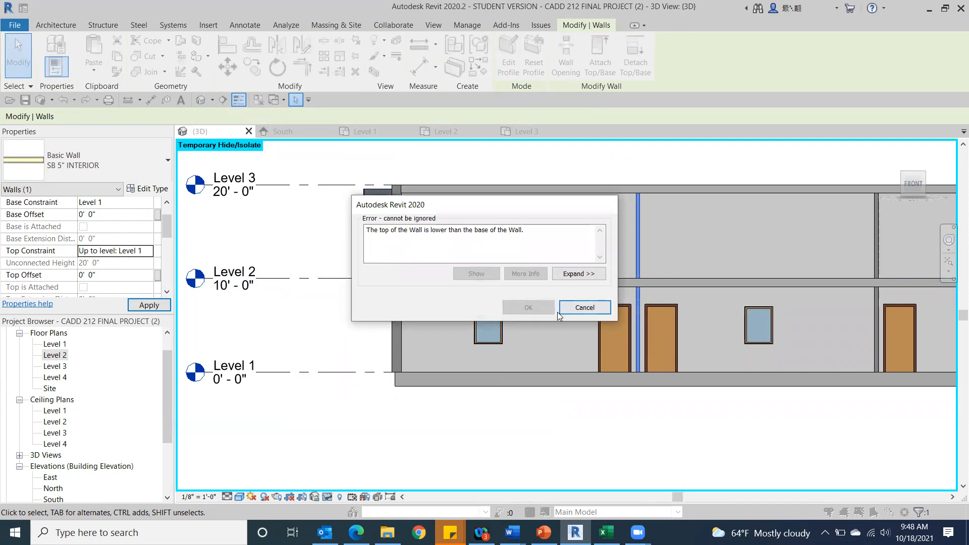
left_click(607, 307)
Constrain the top of the selected interior partition up to Level 2.
left_click(148, 251)
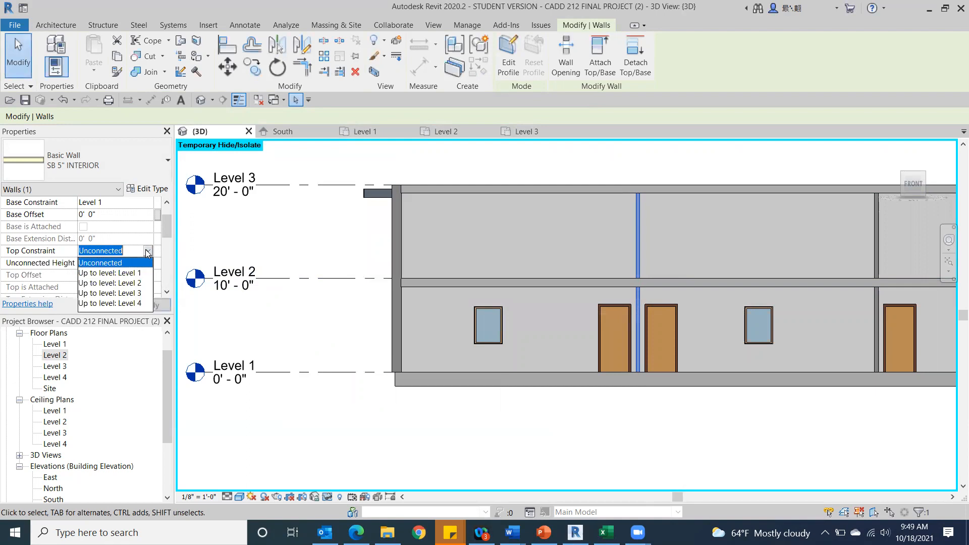
left_click(126, 283)
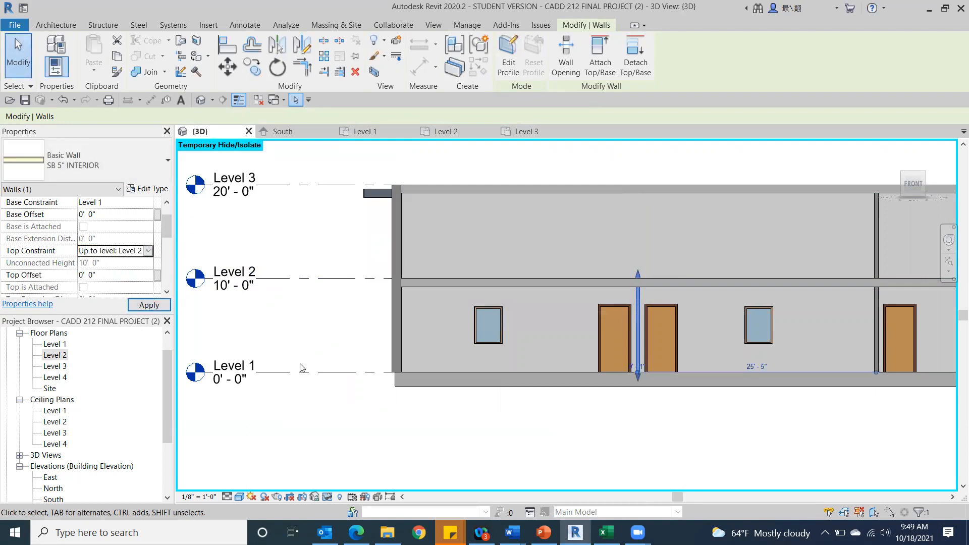
left_click(331, 373)
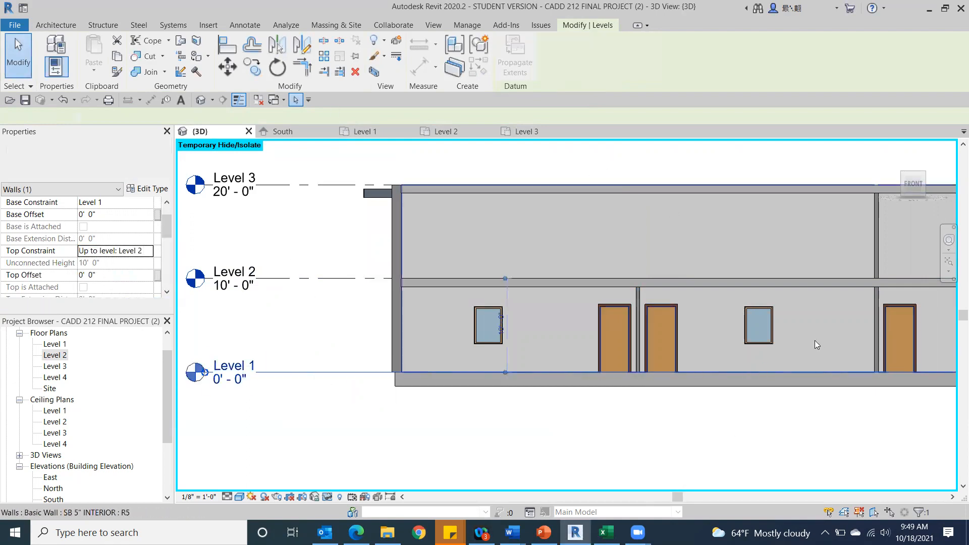
Examine how the top of the shortened partition meets the Level 2 floor, from above and from the front.
scroll(621, 375, "up", 3)
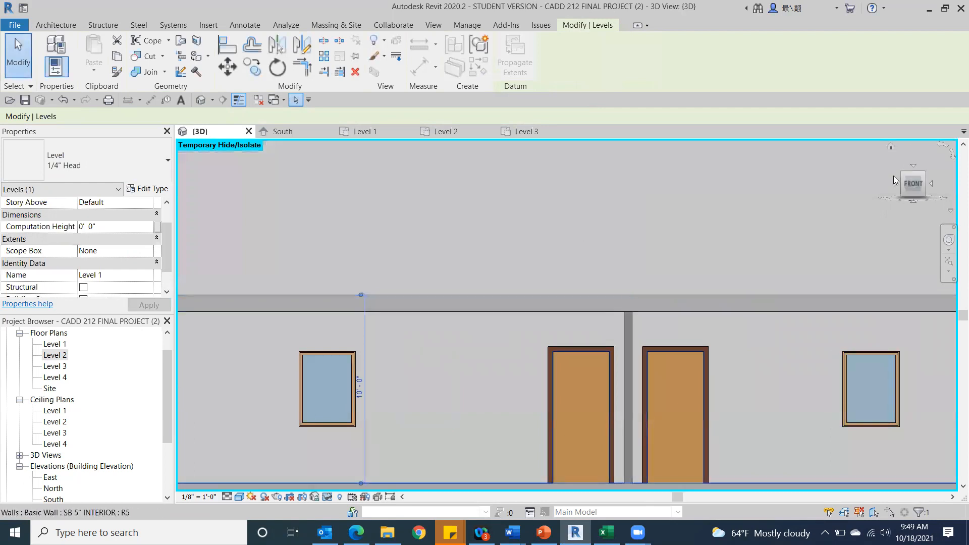
left_click_drag(924, 174, 903, 193)
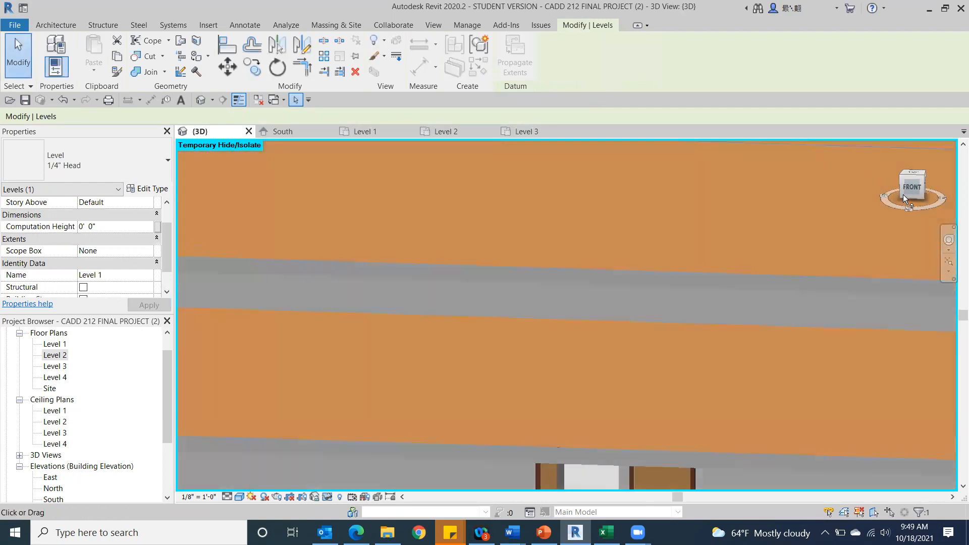
scroll(670, 320, "down", 3)
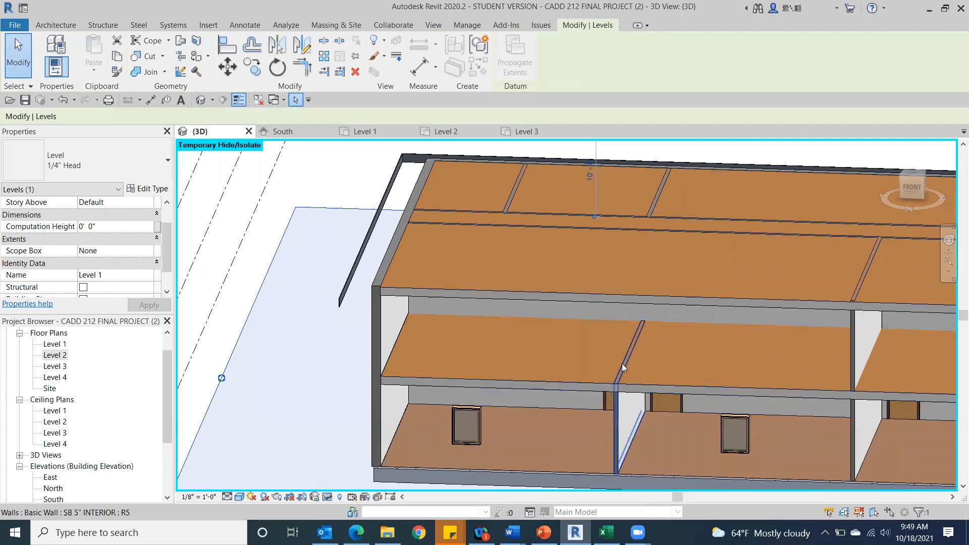
left_click(911, 187)
scroll(555, 308, "up", 6)
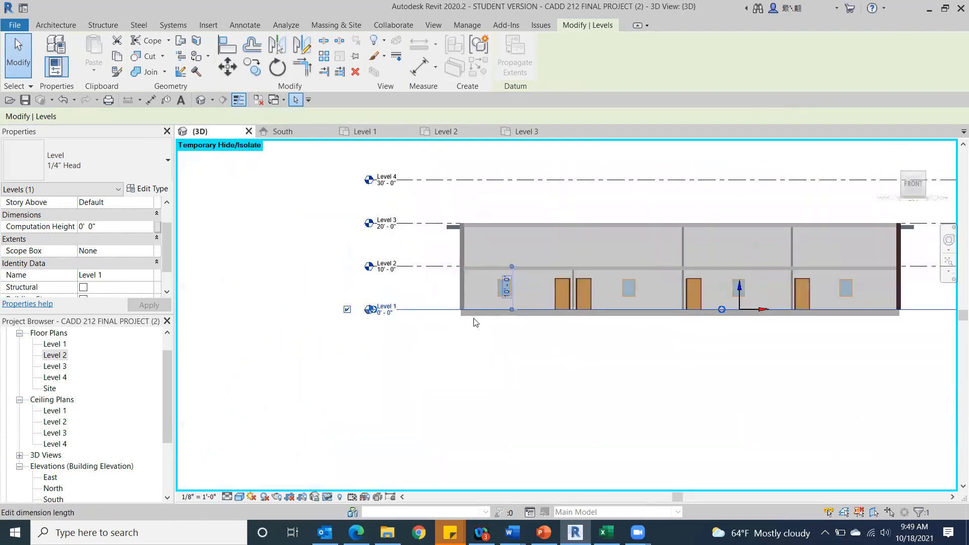
scroll(800, 238, "up", 2)
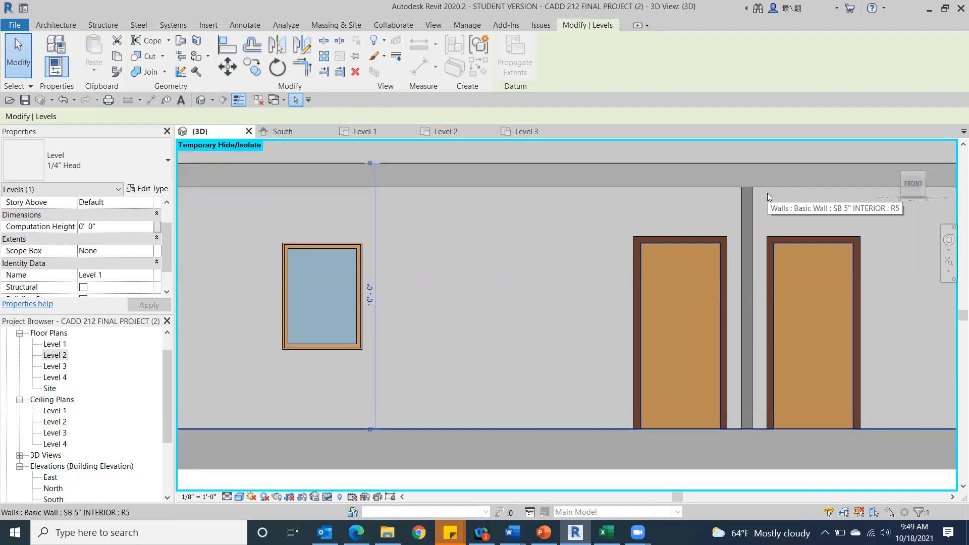
scroll(557, 262, "down", 2)
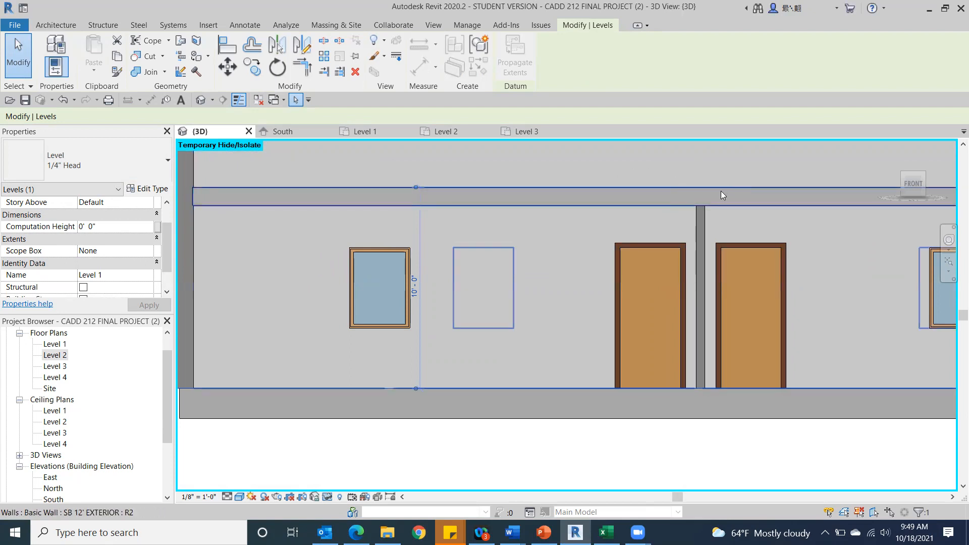
Make the top constraint of the interior partition between the two doors Unconnected and set its unconnected height to 9' 2".
left_click(703, 217)
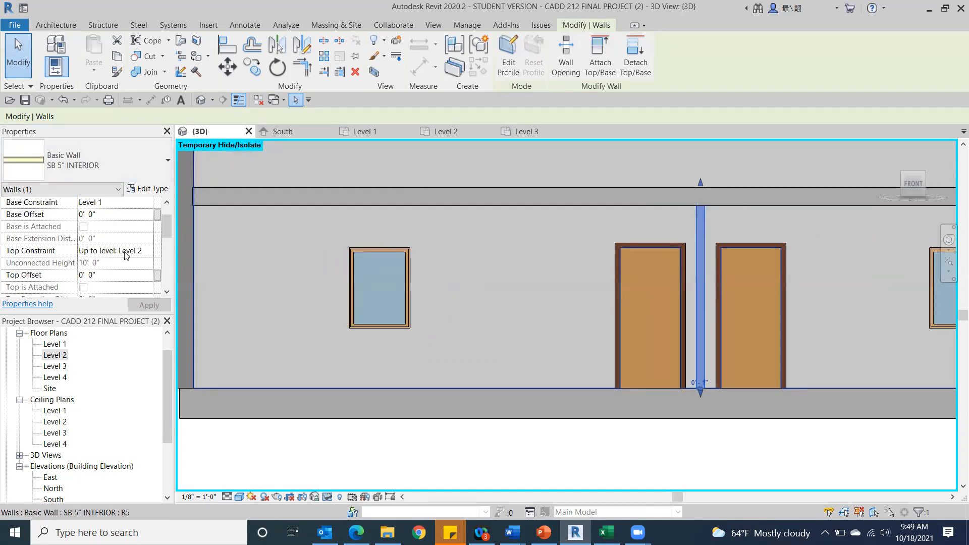
left_click(141, 251)
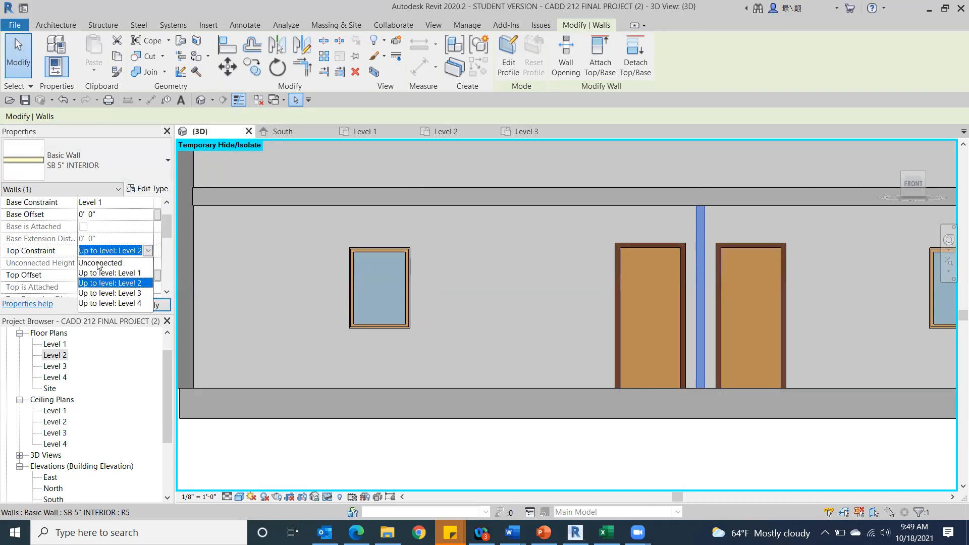
left_click(99, 263)
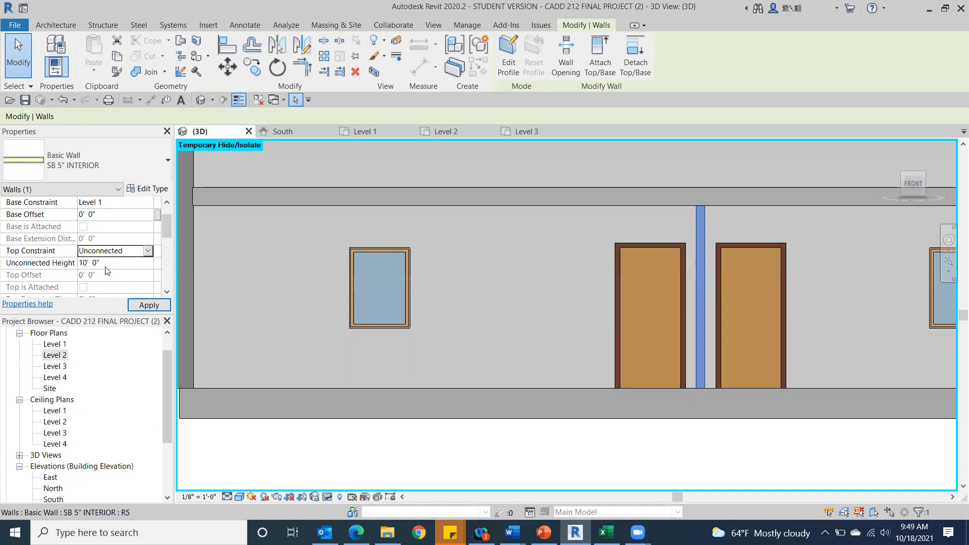
left_click(58, 259)
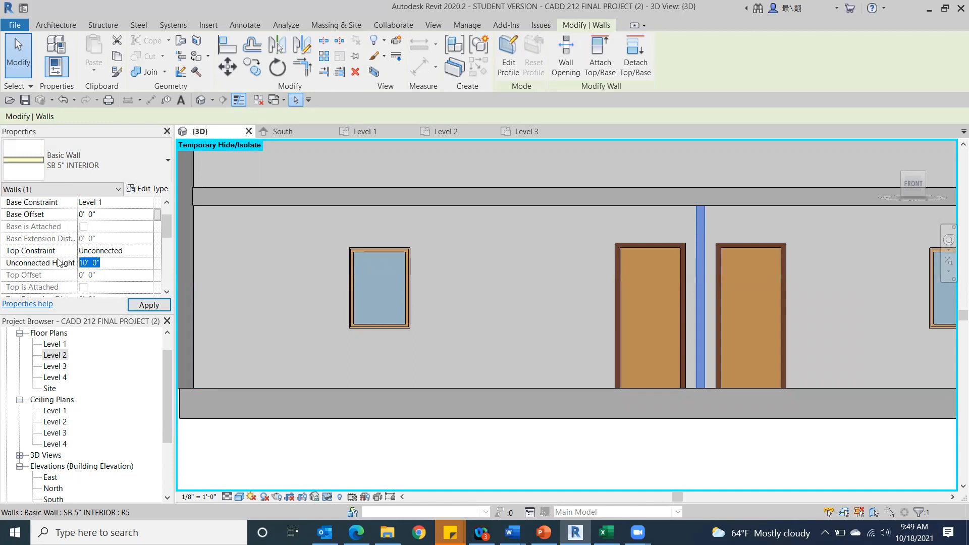
type("9")
left_click(152, 308)
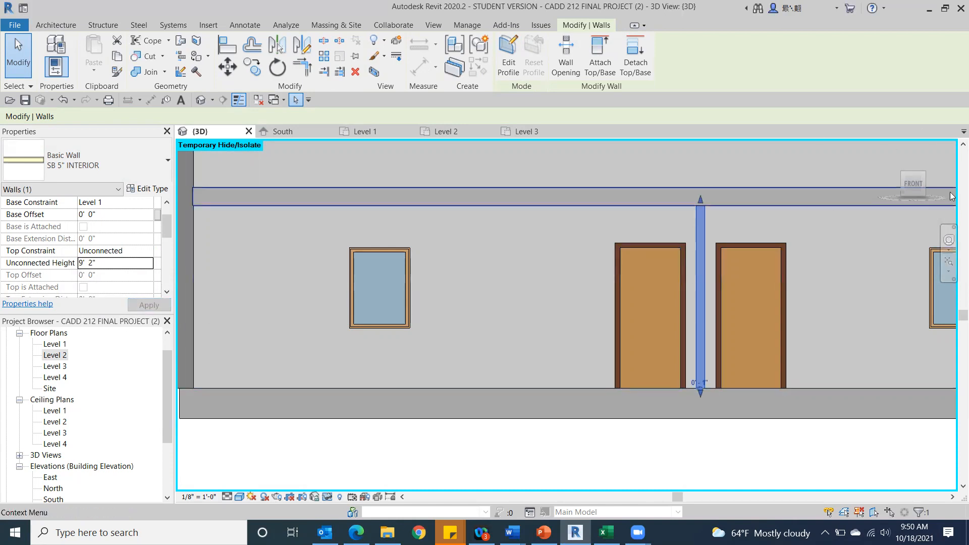
left_click(908, 184)
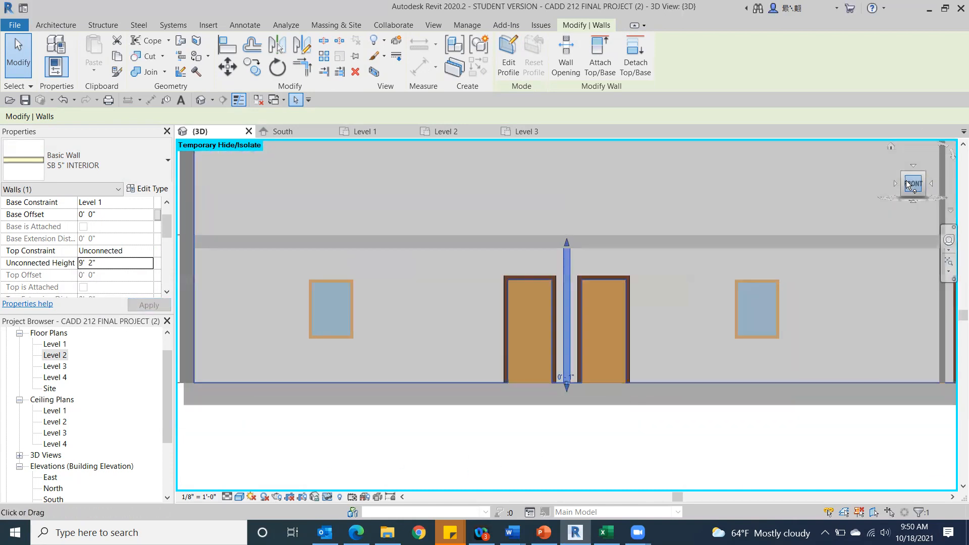
Set the unconnected height of the interior partition between the two doors to 9' 1" and examine its top against the Level 2 floor.
scroll(373, 241, "up", 3)
scroll(325, 285, "up", 3)
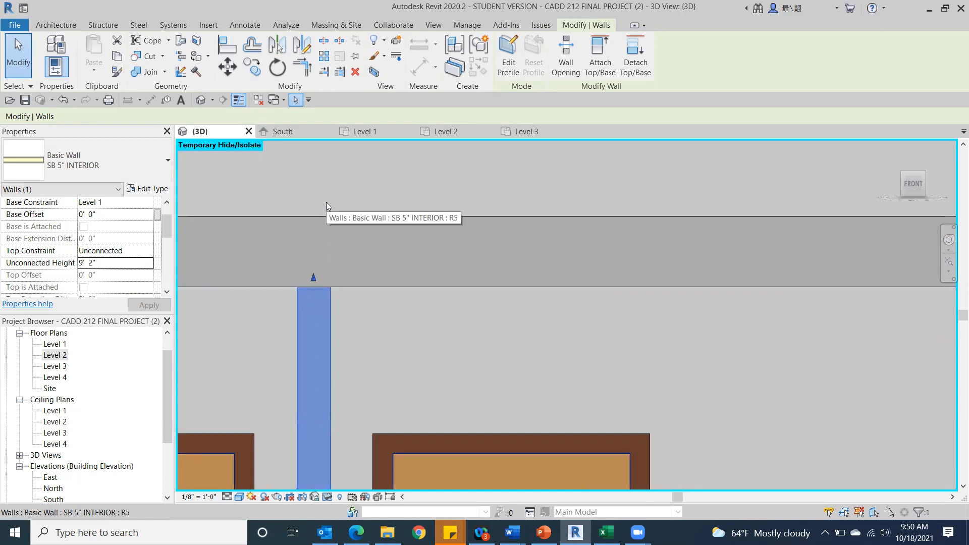
scroll(325, 206, "down", 3)
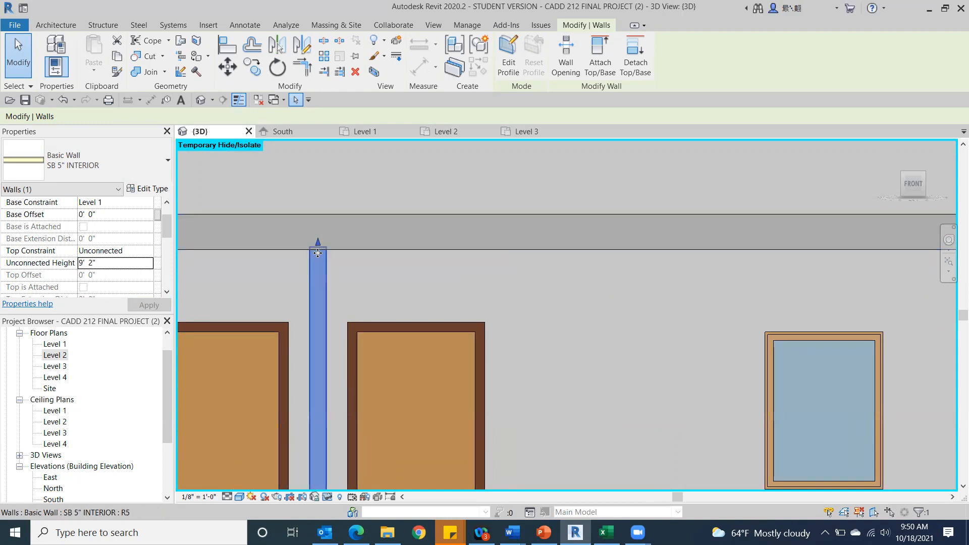
left_click(102, 261)
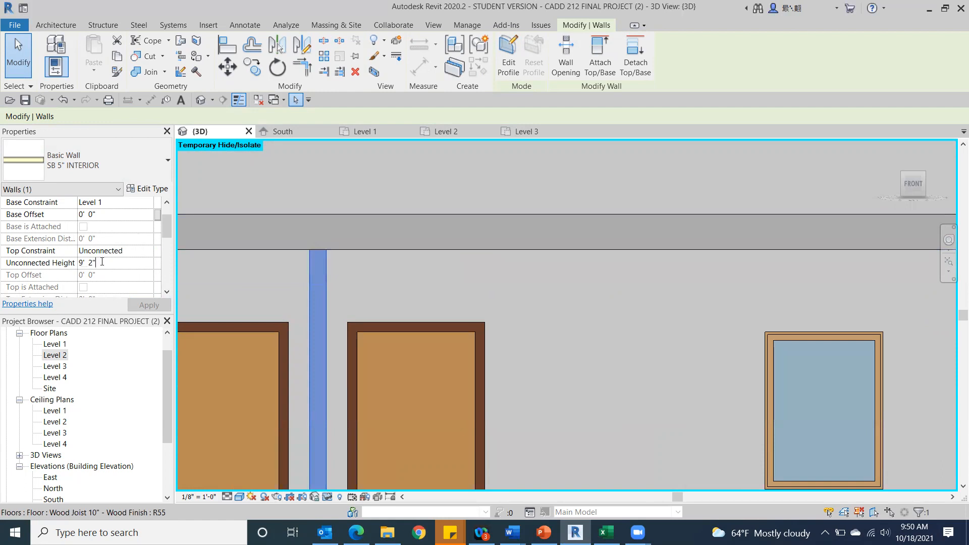
key("BackSpace")
key("BackSpace")
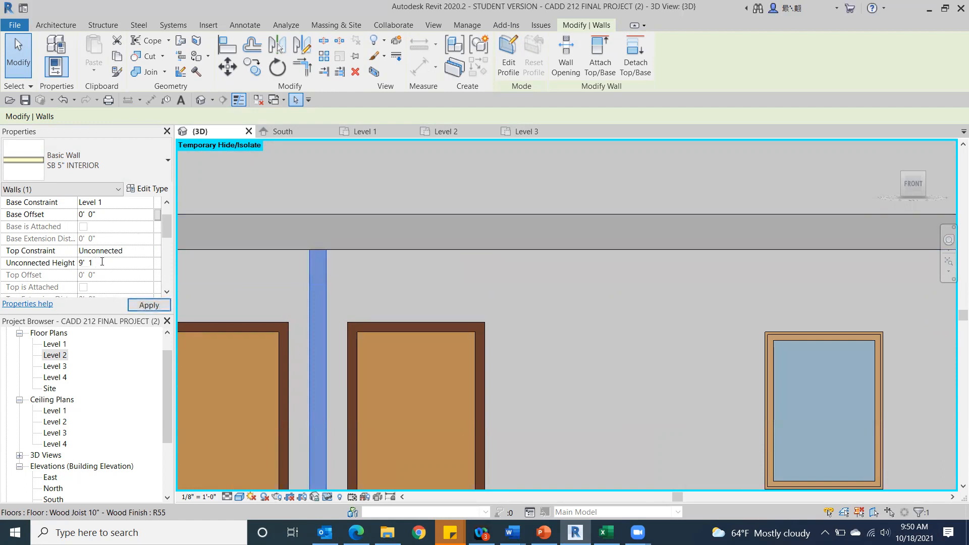
type("1")
left_click(145, 304)
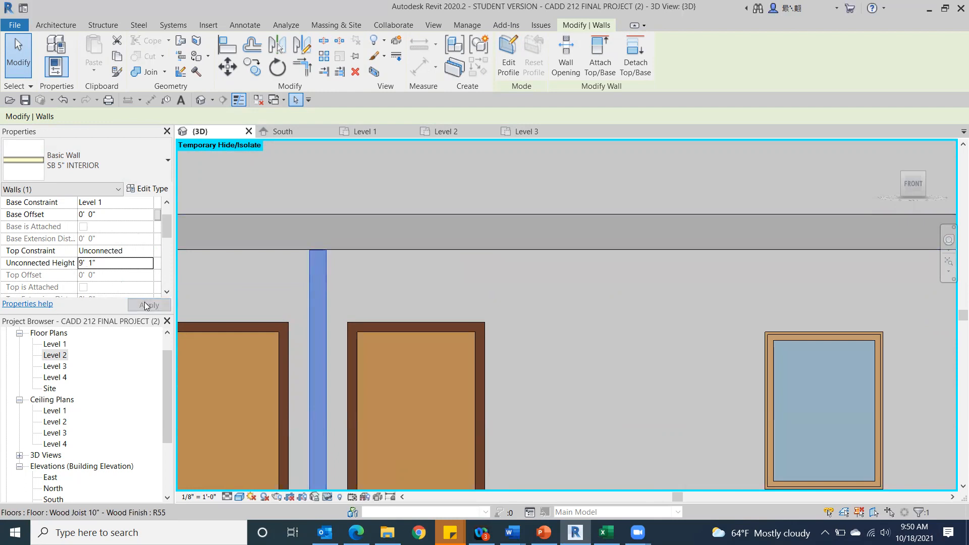
scroll(318, 247, "up", 5)
scroll(263, 289, "up", 3)
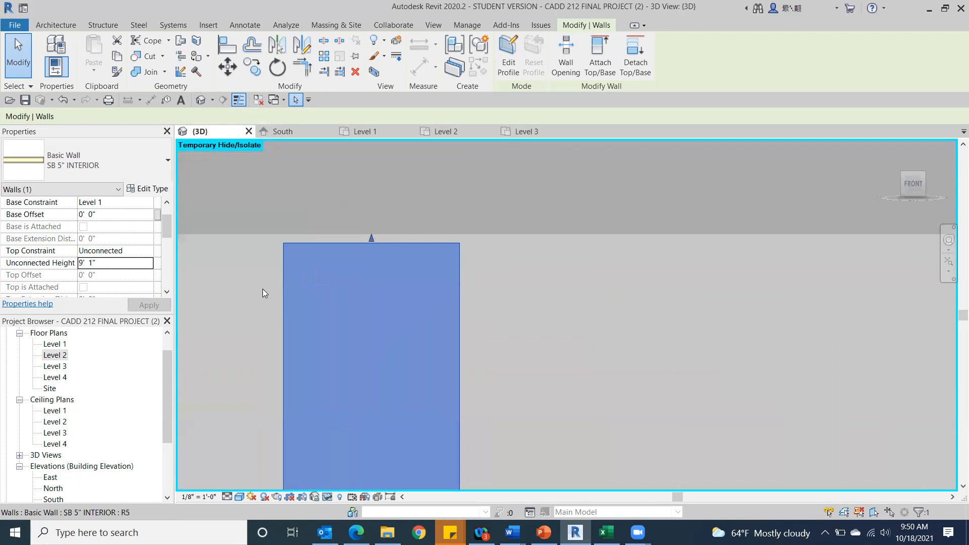
scroll(265, 227, "up", 3)
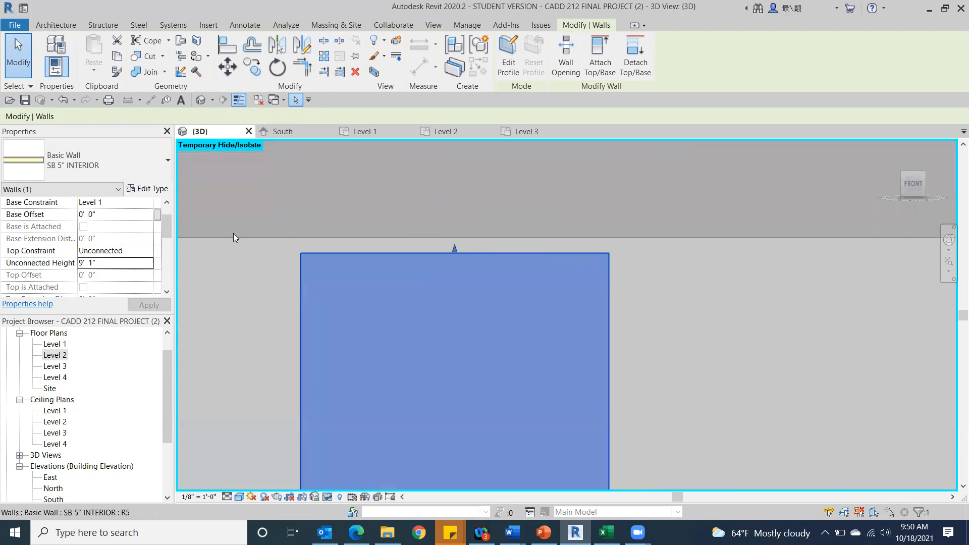
Set the same partition's unconnected height to 9' 2" and check its top against the underside of the floor.
left_click(94, 263)
key("BackSpace")
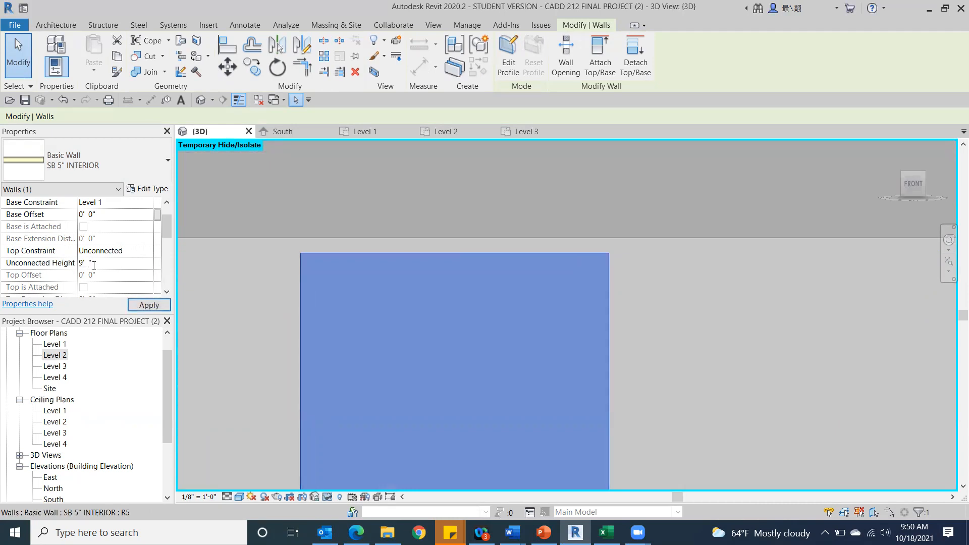
type("2")
left_click(149, 305)
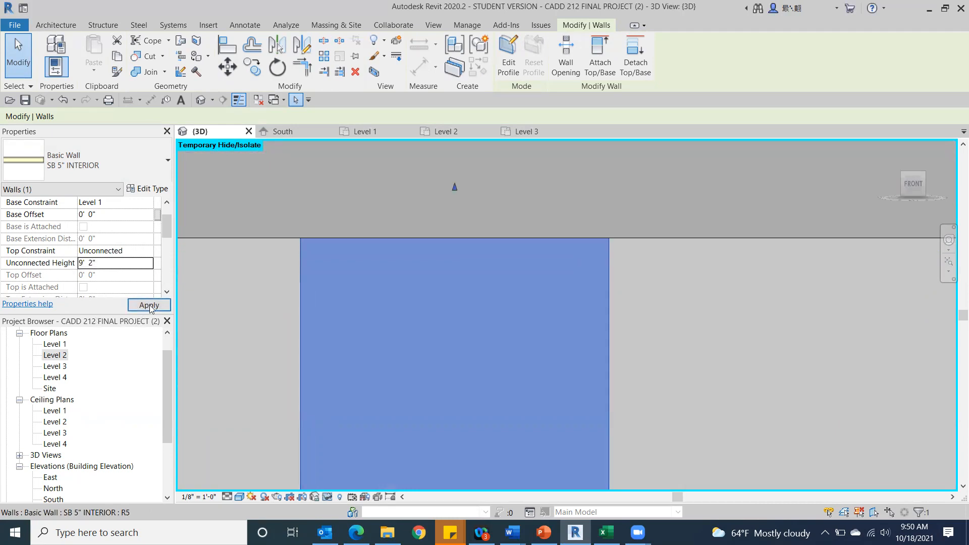
scroll(387, 264, "down", 5)
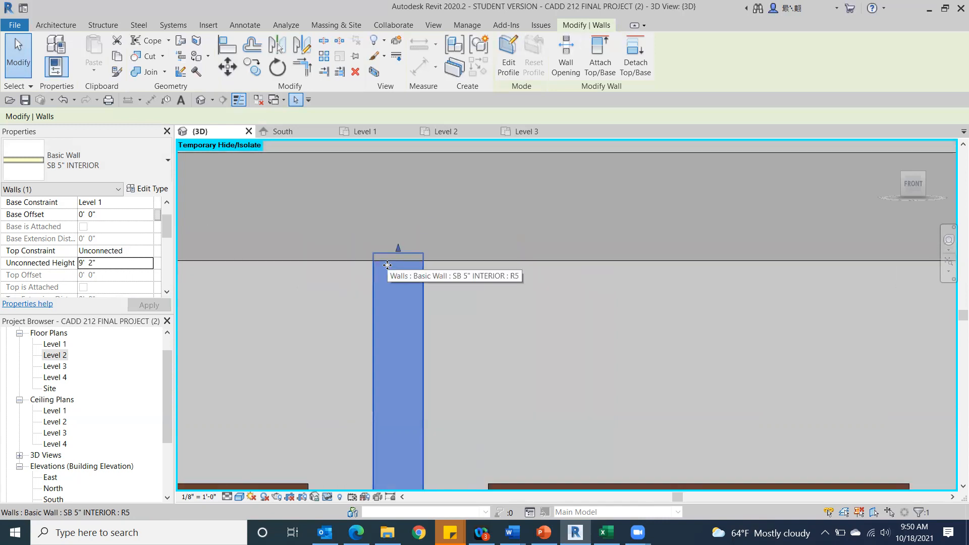
scroll(346, 259, "down", 3)
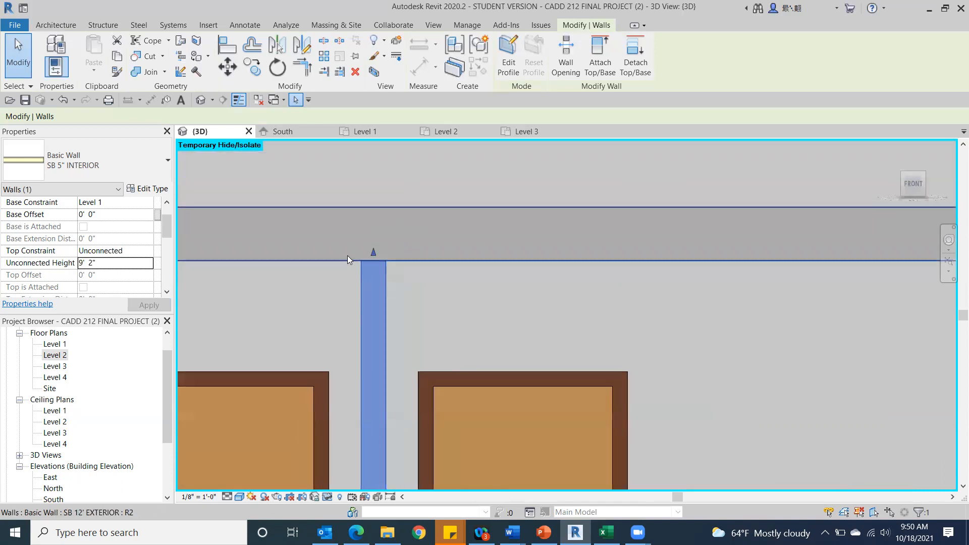
scroll(361, 259, "down", 4)
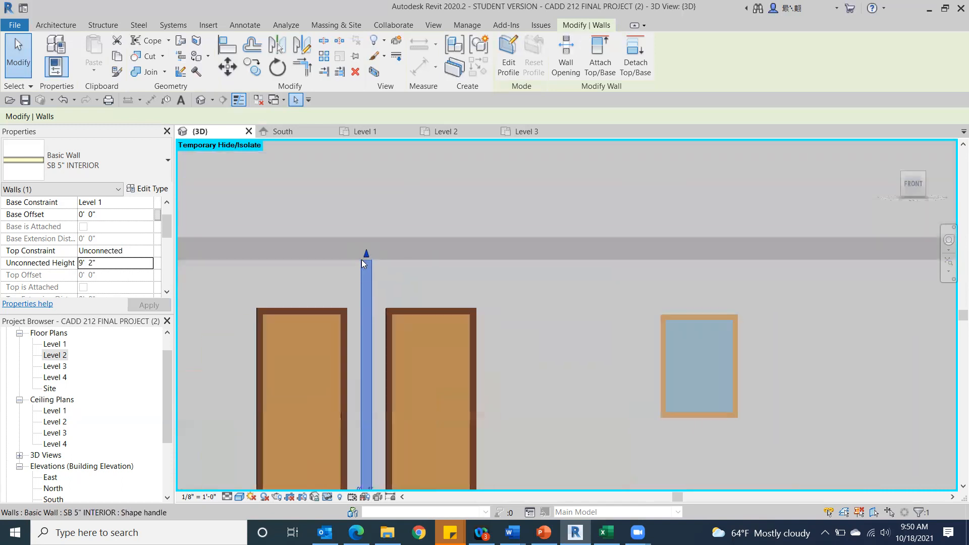
Set the unconnected height of the two full-height SB 5" INTERIOR partitions further east to 9' 2" and clear the selection.
scroll(736, 274, "down", 3)
middle_click_drag(580, 267, 227, 278)
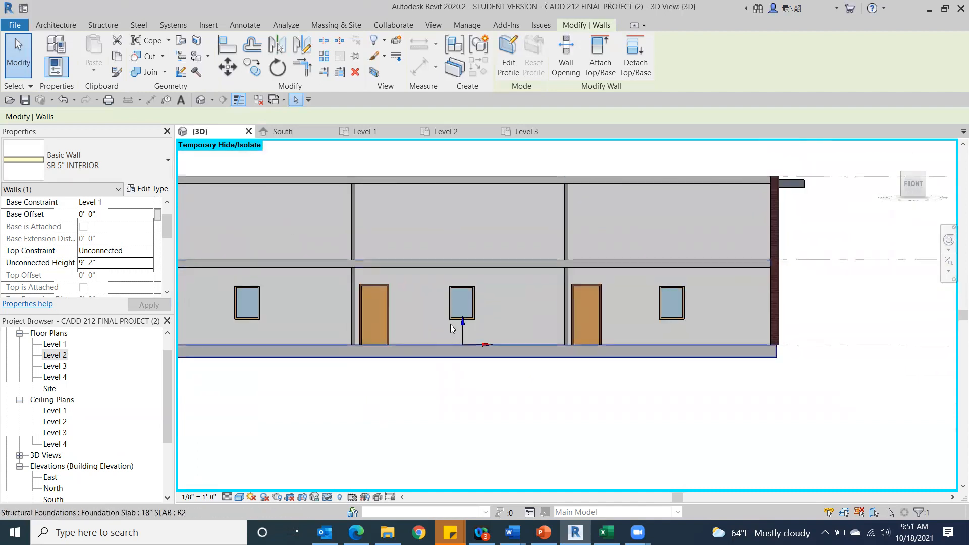
left_click(351, 236)
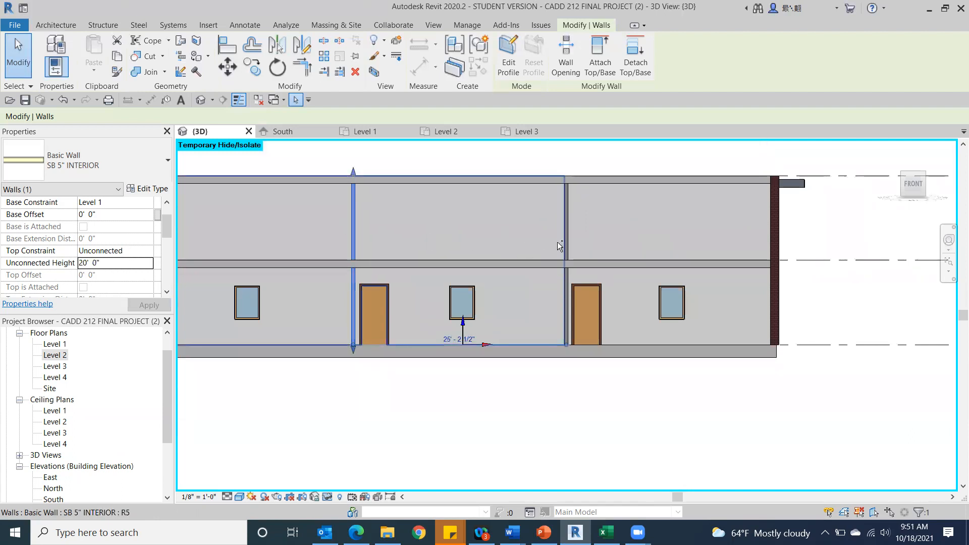
left_click(570, 244, "ctrl")
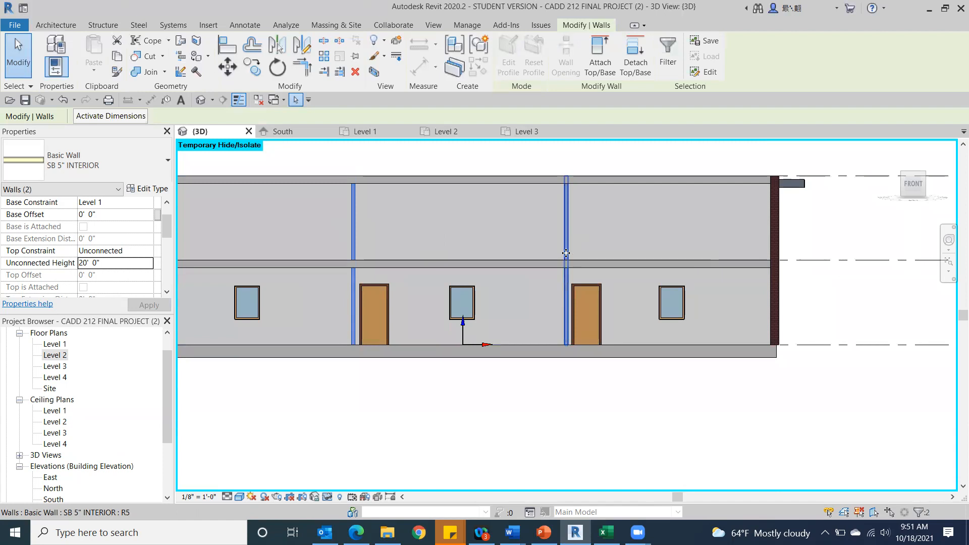
left_click(110, 264)
left_click_drag(110, 264, 77, 263)
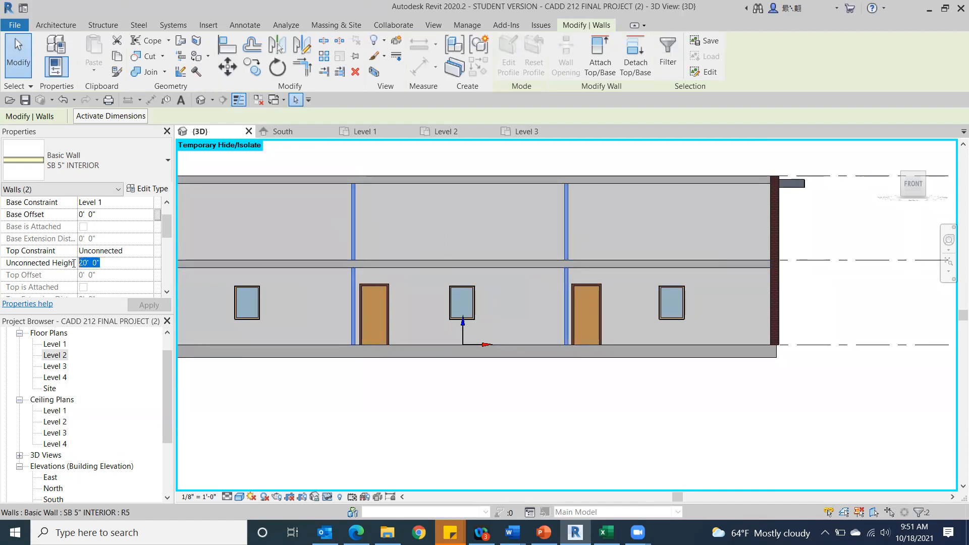
type("9")
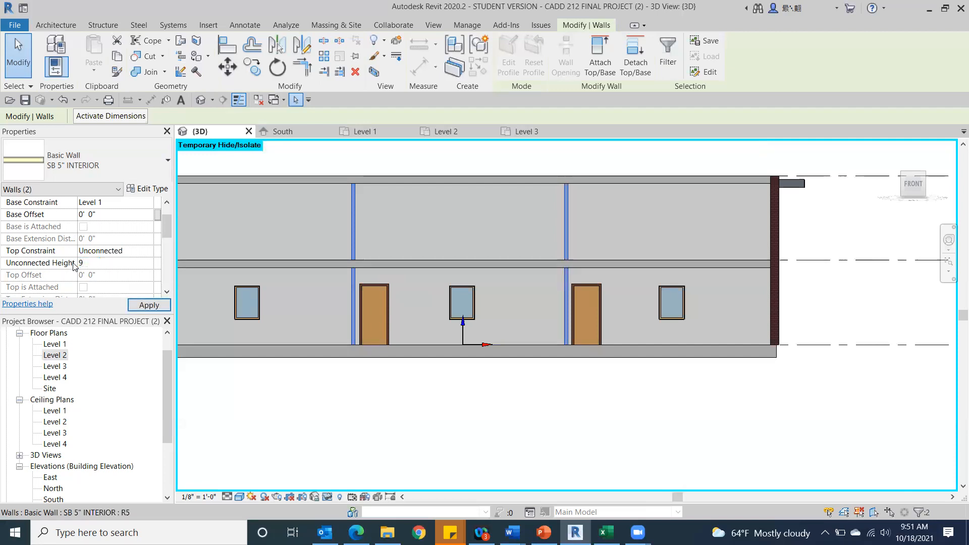
left_click(157, 305)
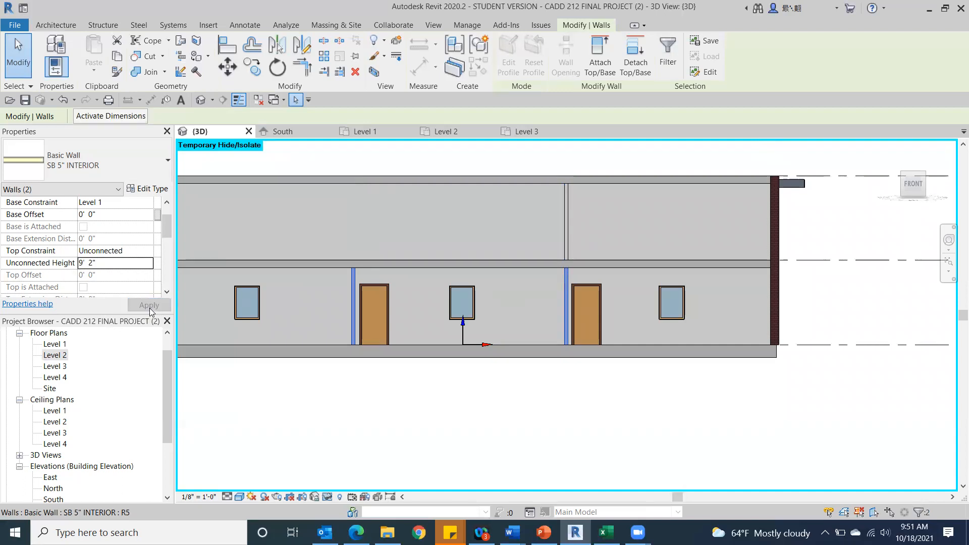
left_click(710, 147)
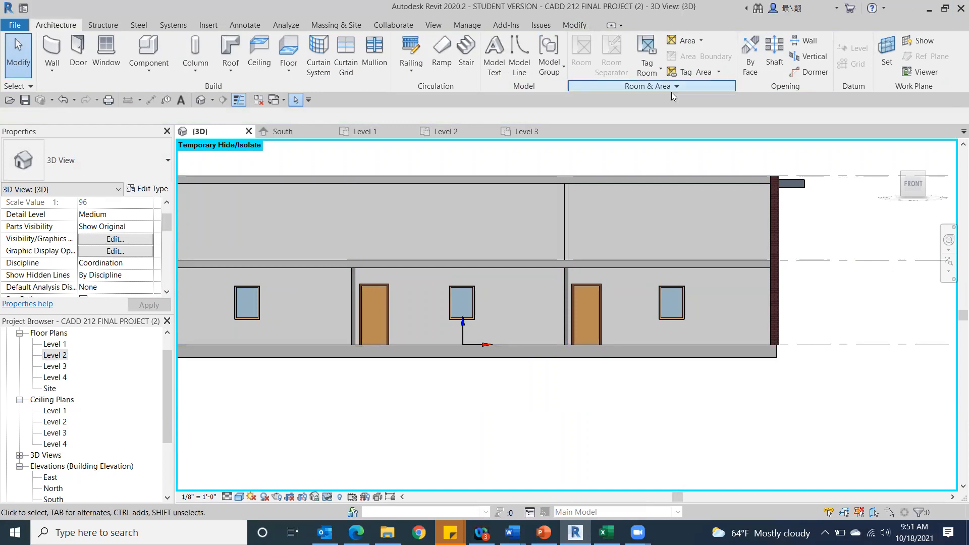
left_click(913, 184)
scroll(292, 226, "up", 3)
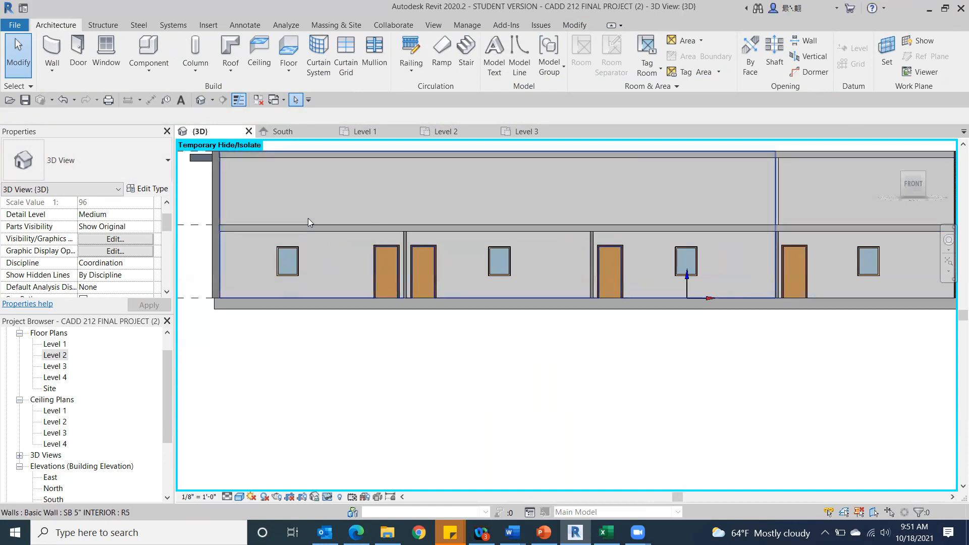
Open the Level 1 ceiling plan and start an automatic ceiling using the Generic Basic Ceiling type.
double_click(54, 412)
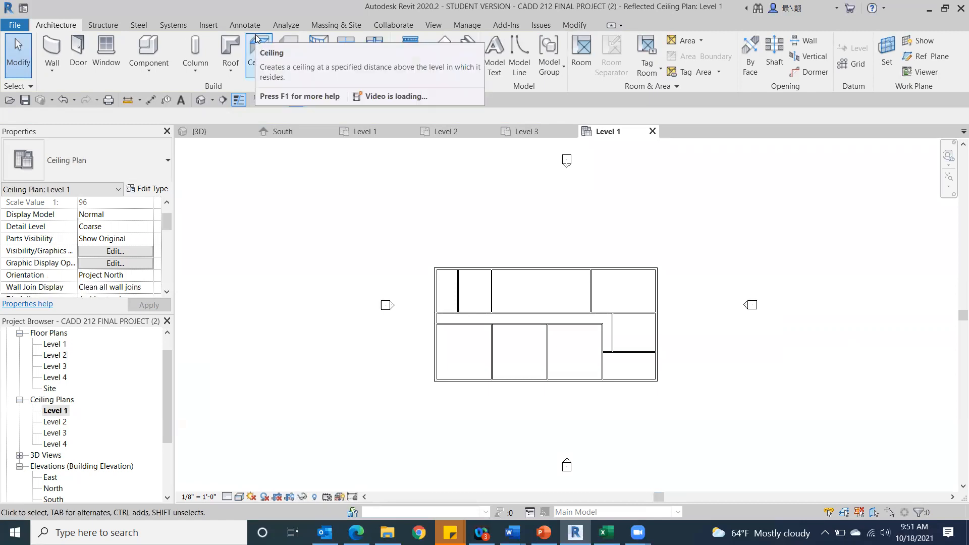
left_click(259, 50)
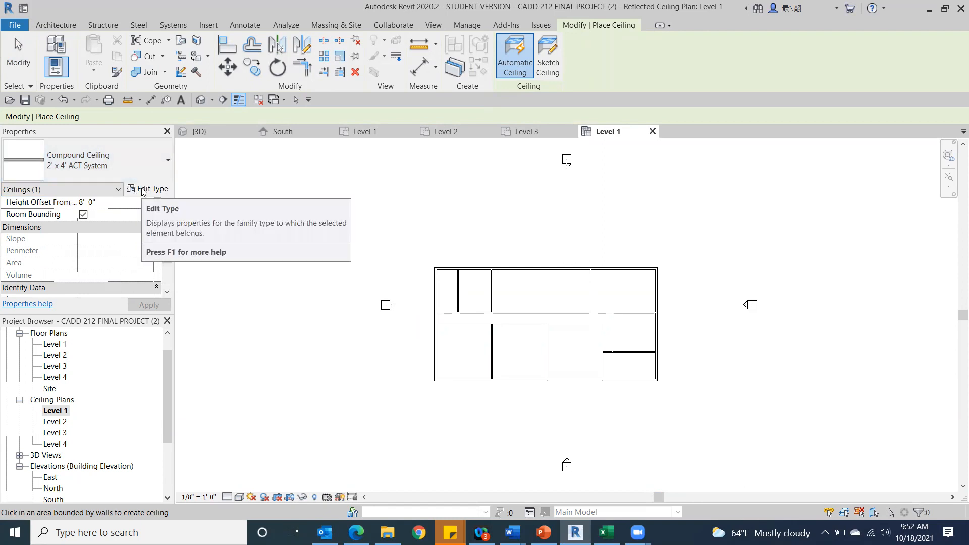
left_click(90, 160)
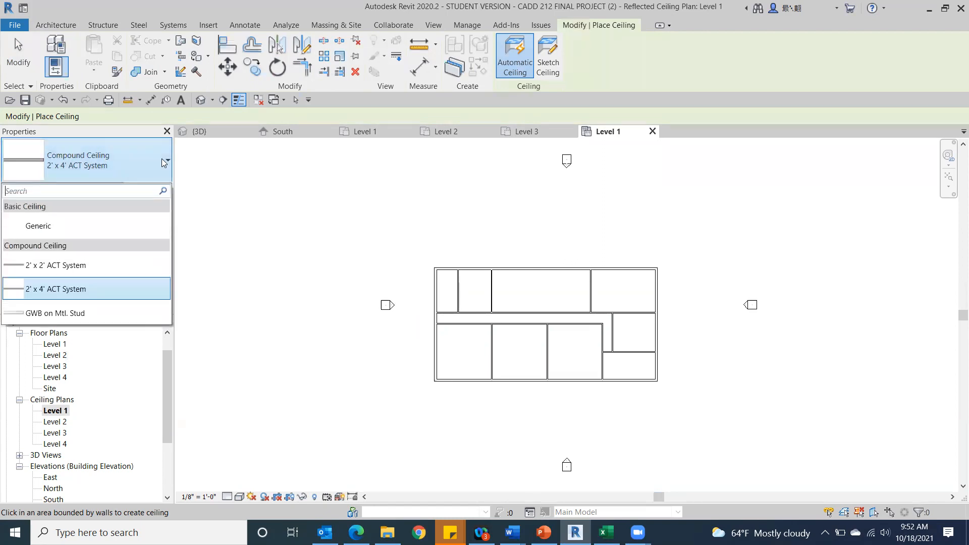
left_click(45, 224)
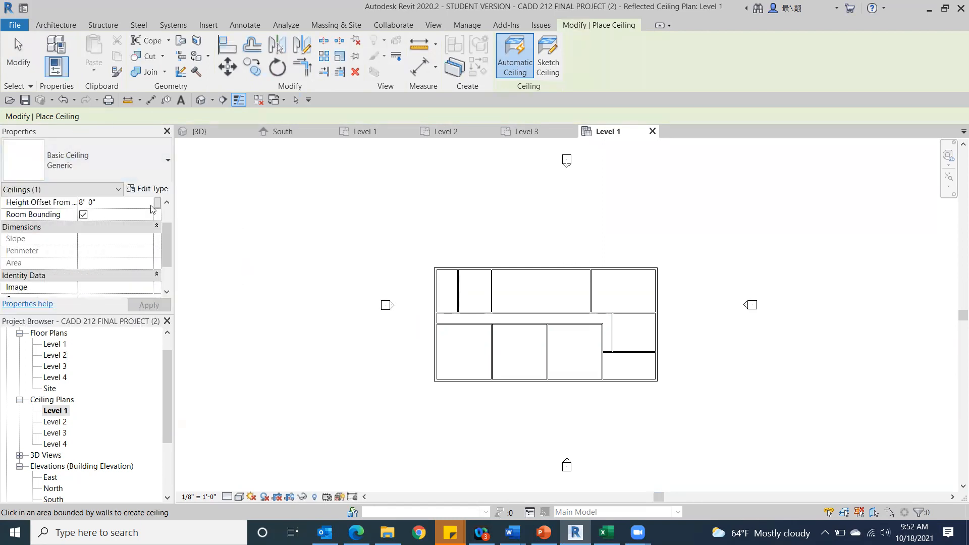
Duplicate the Generic ceiling type under the name "Ceiling mcm".
left_click(153, 189)
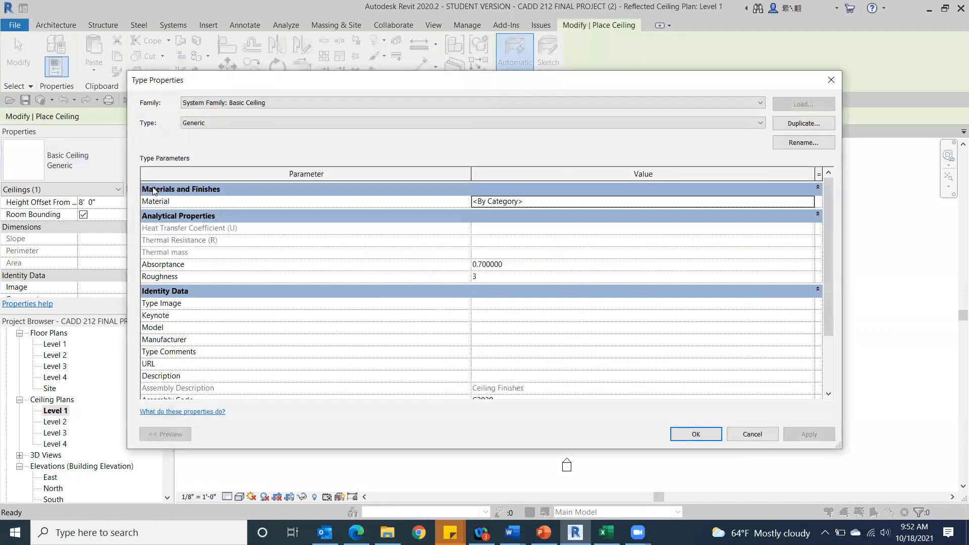
left_click(784, 125)
type("Ceiling mcm")
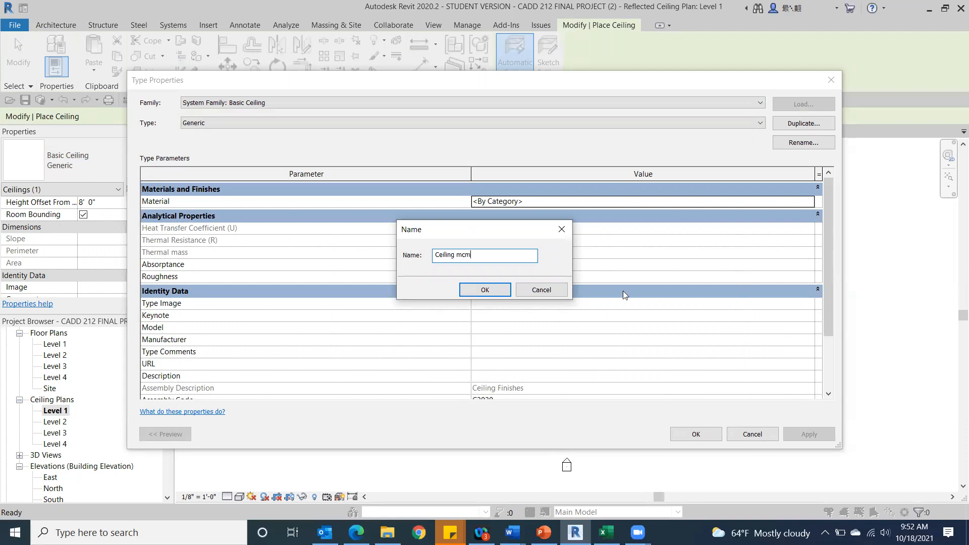
left_click(489, 290)
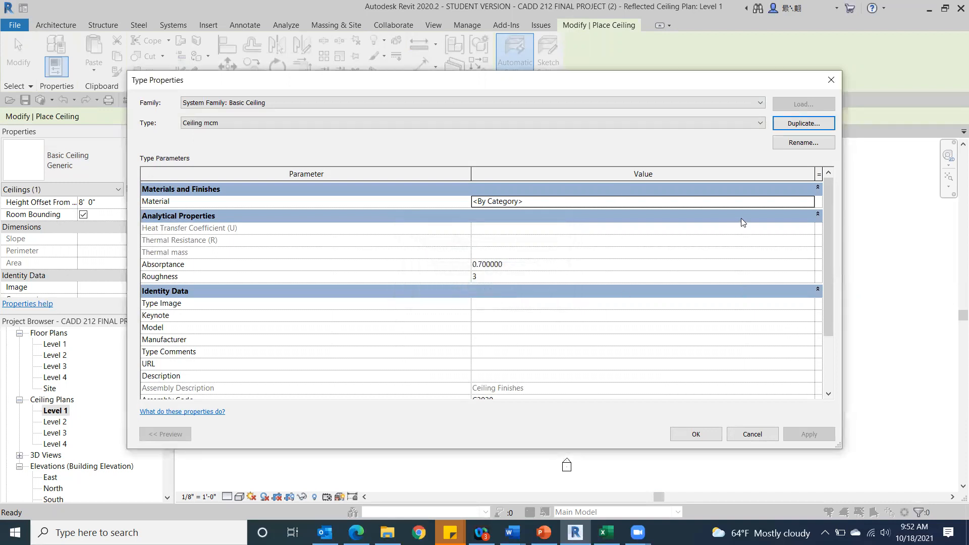
Assign the Cherry material to the Ceiling mcm type.
left_click(769, 202)
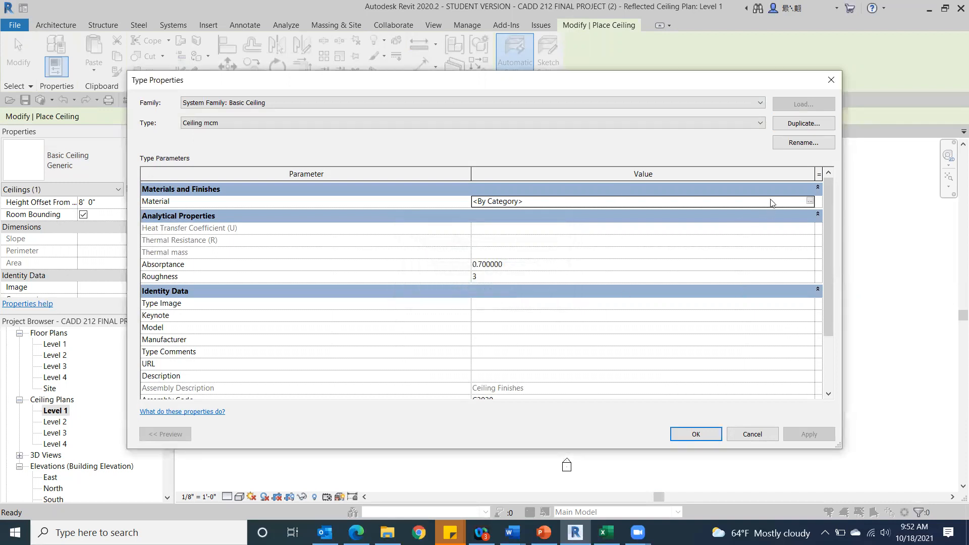
left_click(810, 201)
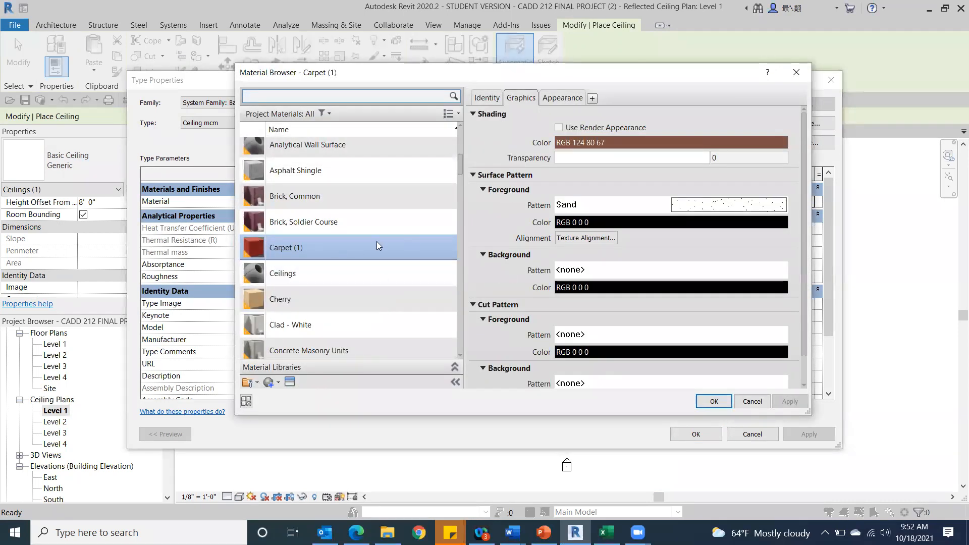
scroll(390, 205, "down", 3)
scroll(389, 206, "down", 3)
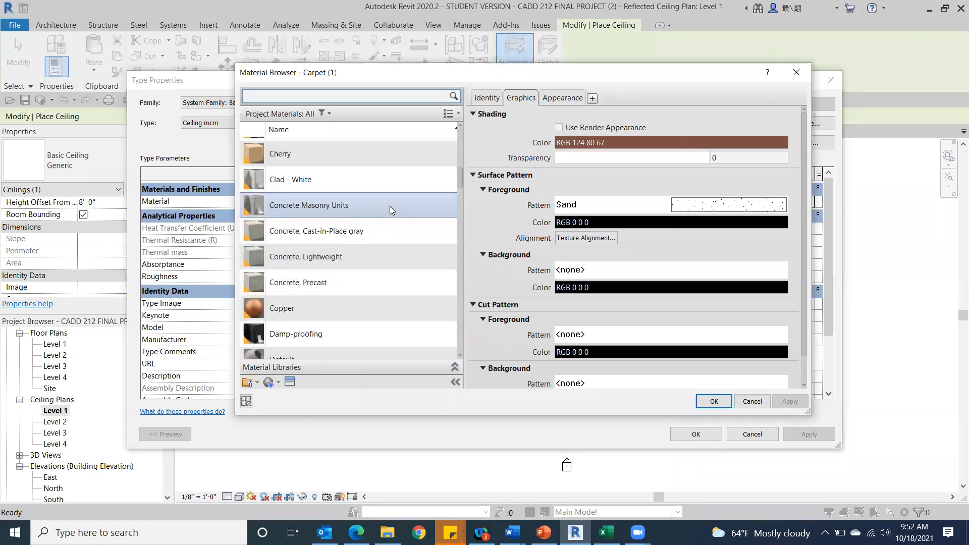
scroll(388, 206, "up", 9)
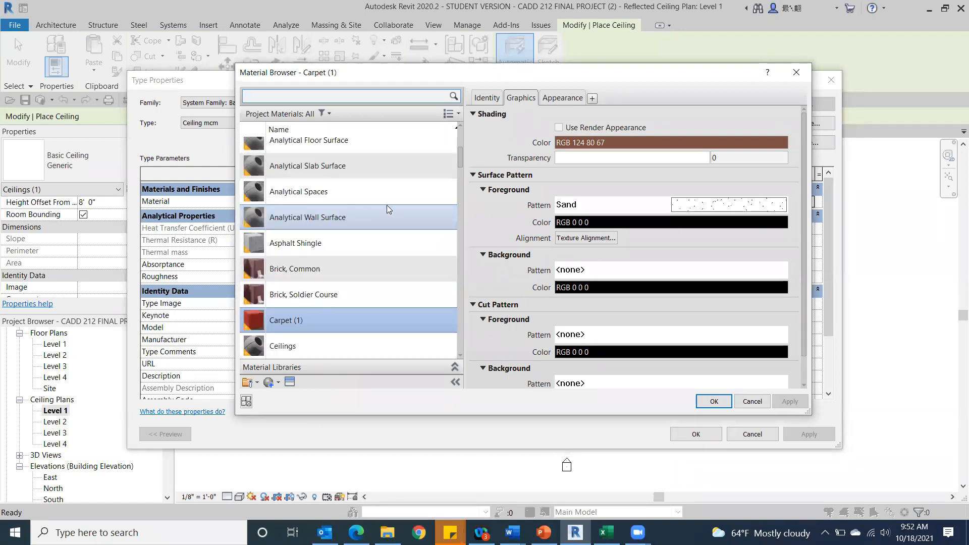
scroll(387, 205, "up", 3)
scroll(387, 205, "up", 3)
scroll(386, 205, "down", 20)
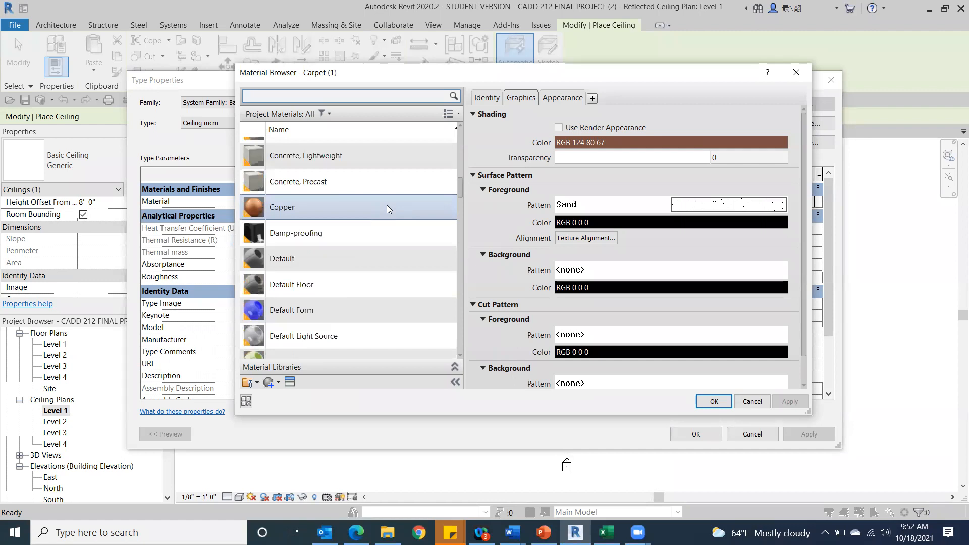
scroll(386, 204, "down", 11)
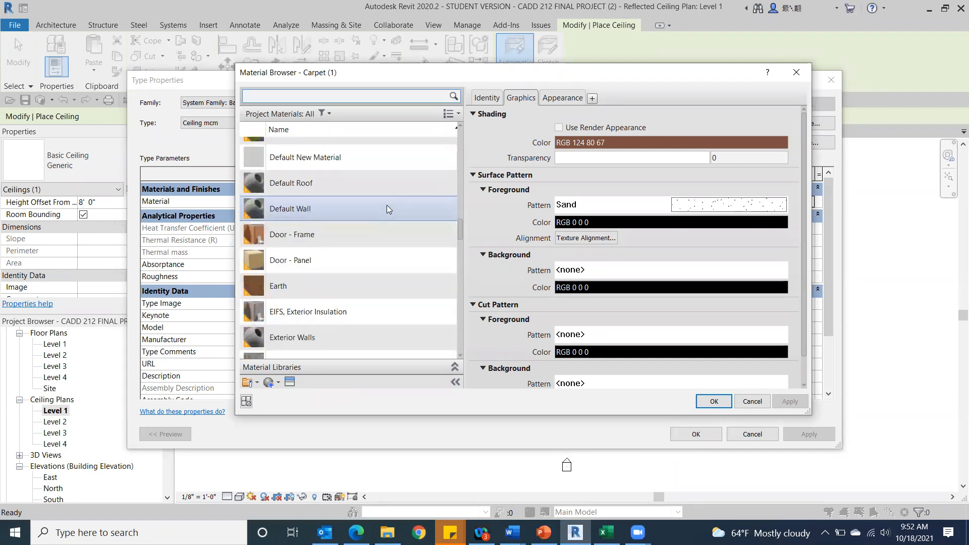
scroll(386, 205, "up", 20)
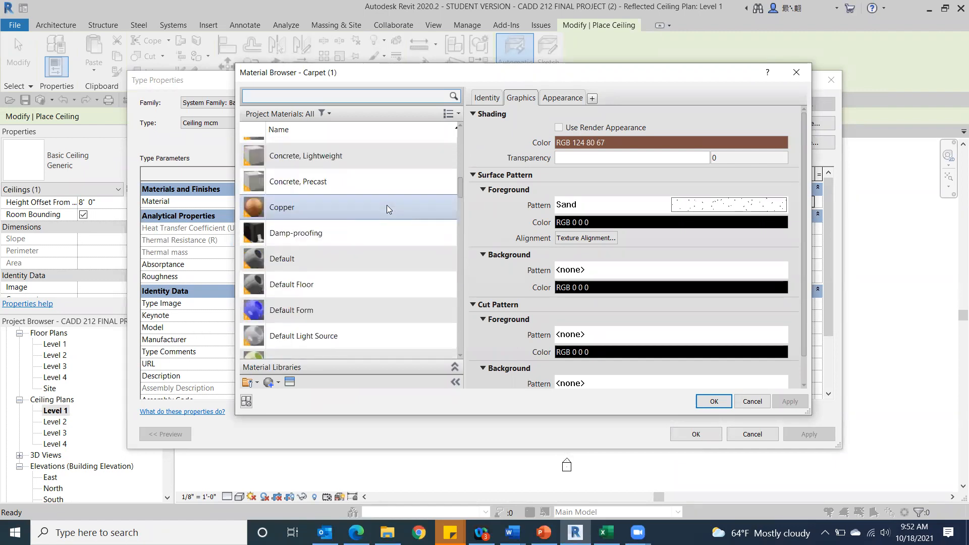
left_click(386, 201)
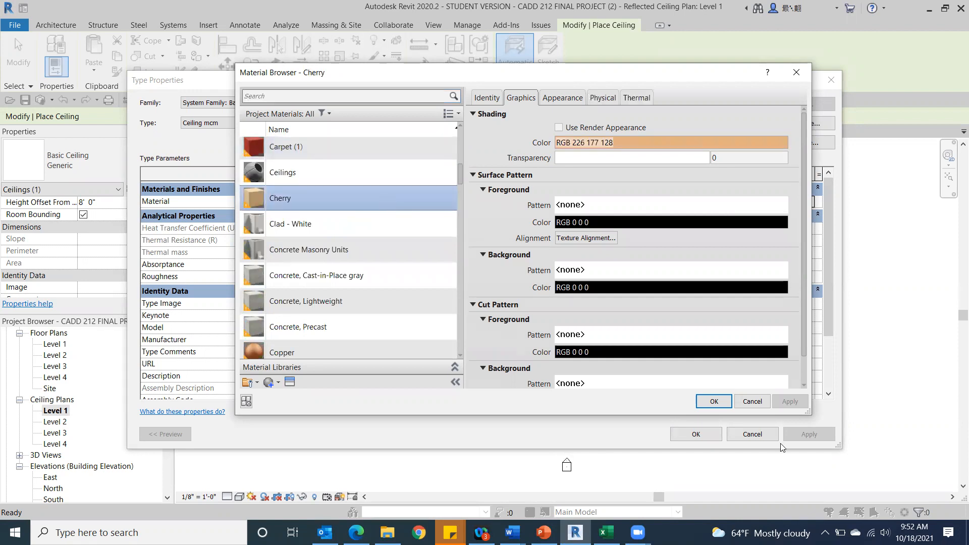
Use the render appearance for Cherry's shading and accept the Ceiling mcm type settings.
left_click(557, 127)
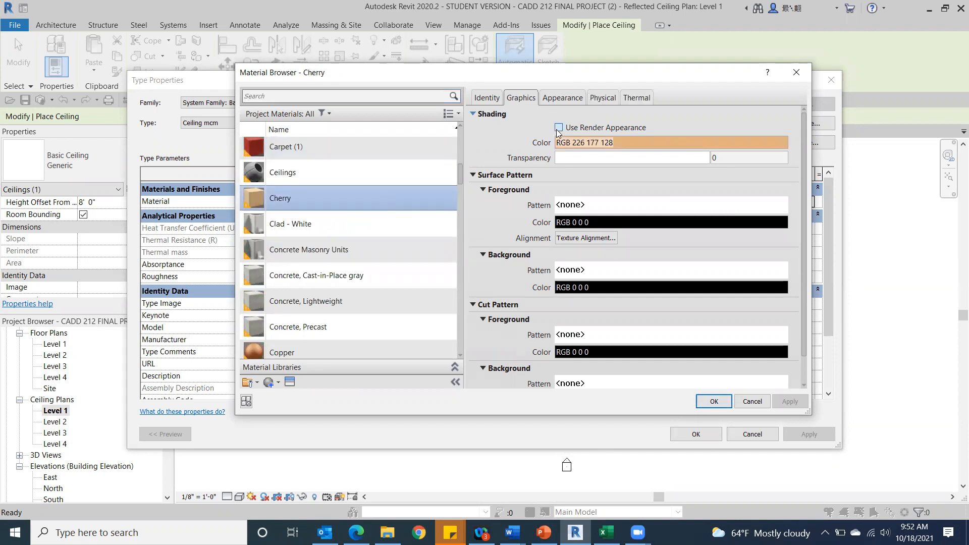
left_click(718, 402)
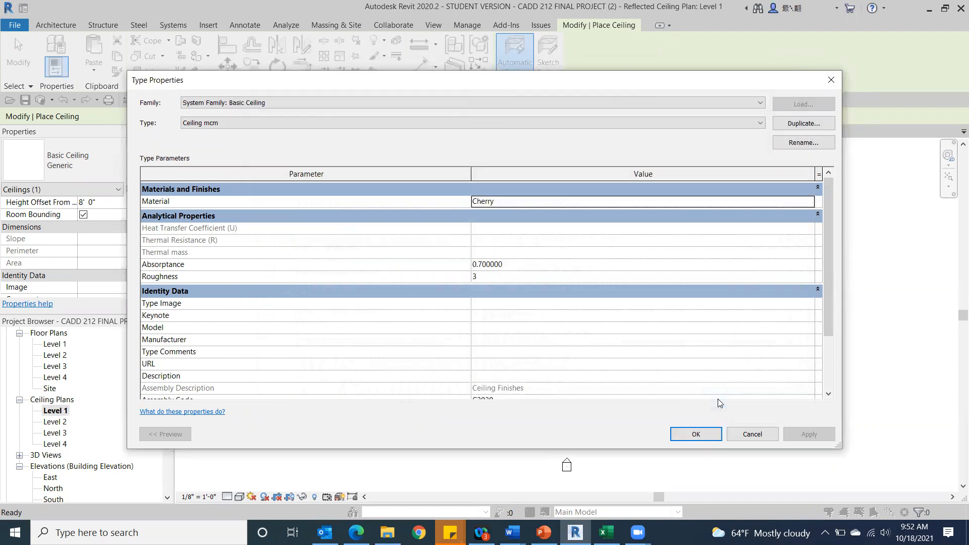
scroll(401, 267, "down", 2)
scroll(405, 326, "up", 2)
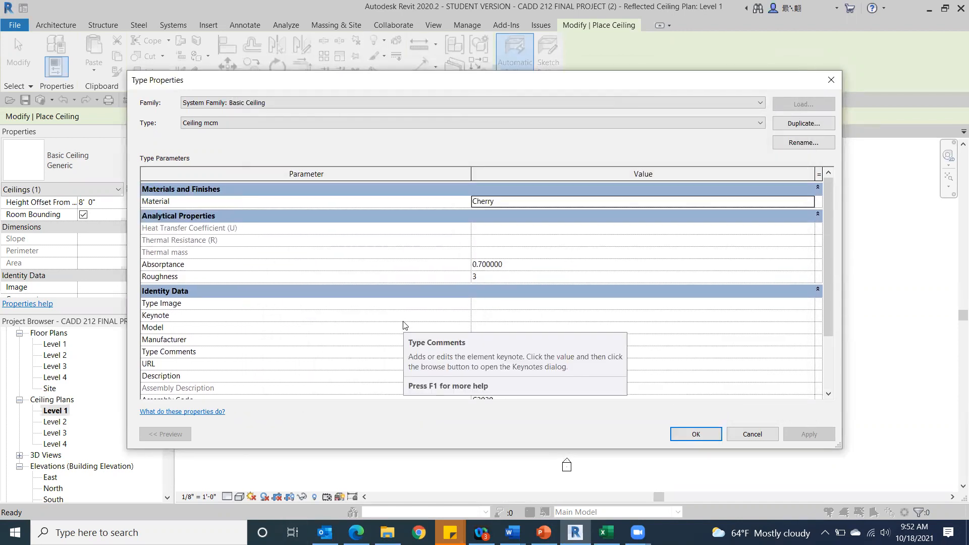
left_click(696, 433)
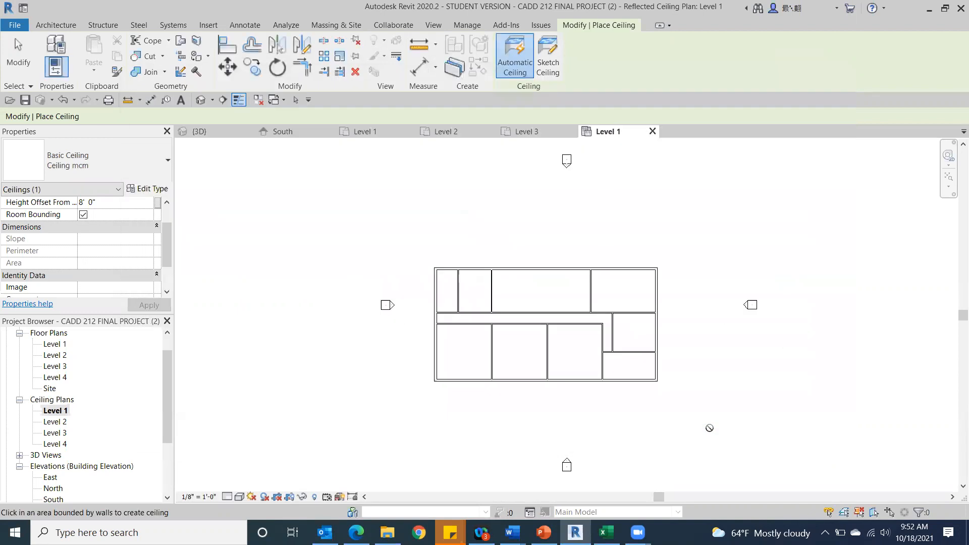
Set the Level 1 ceiling plan's visual style to Consistent Colors.
scroll(495, 346, "up", 3)
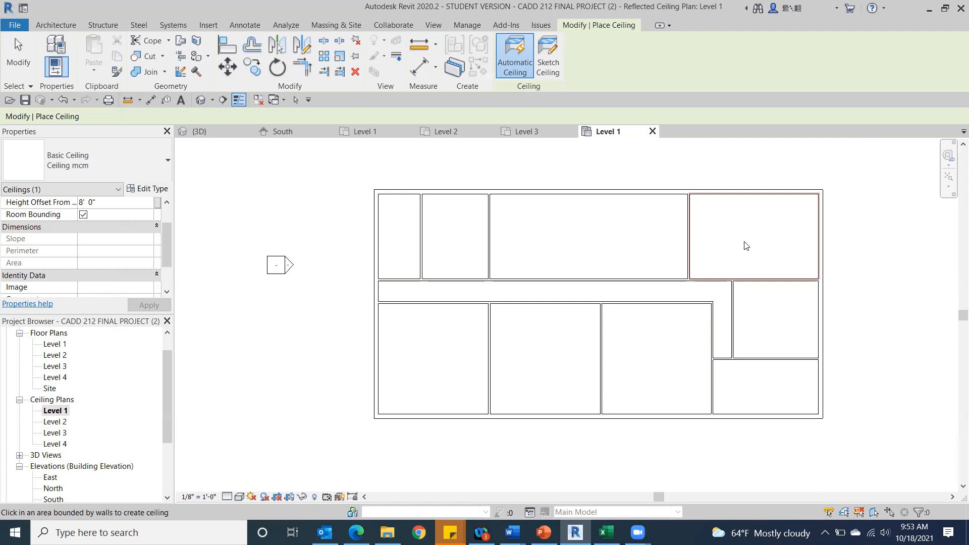
left_click(240, 497)
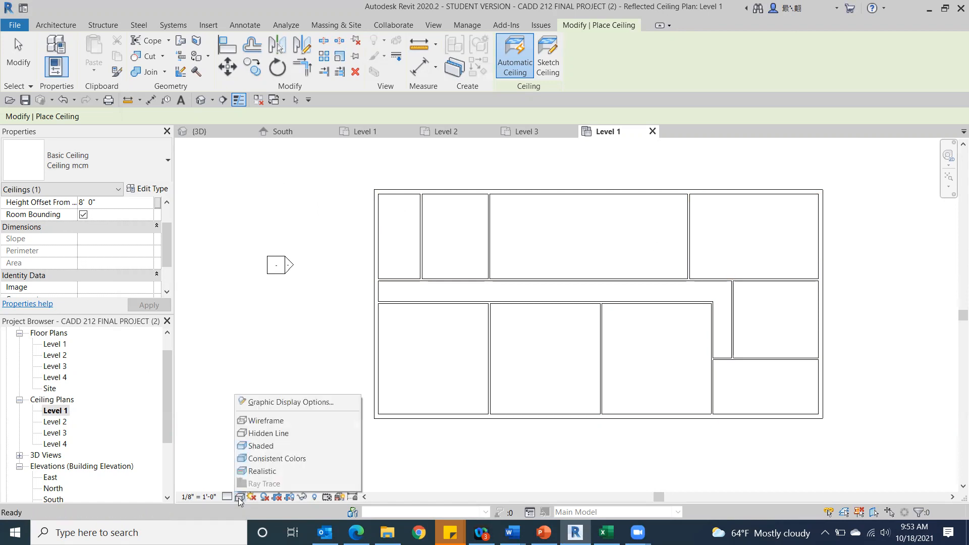
left_click(269, 457)
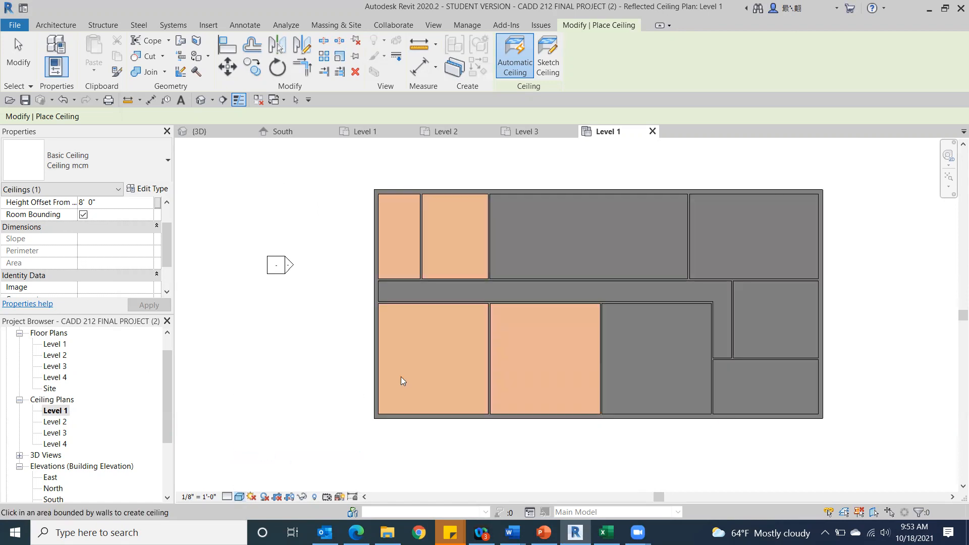
Place automatic Ceiling mcm ceilings in the remaining Level 1 rooms and the L-shaped corridor, and end the ceiling command.
left_click(617, 238)
left_click(755, 242)
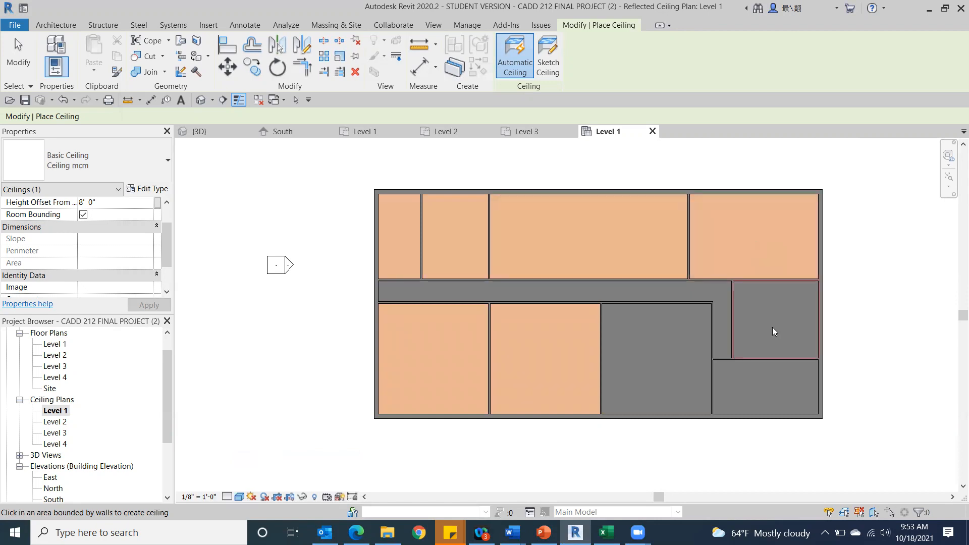
left_click(771, 329)
left_click(752, 376)
left_click(670, 369)
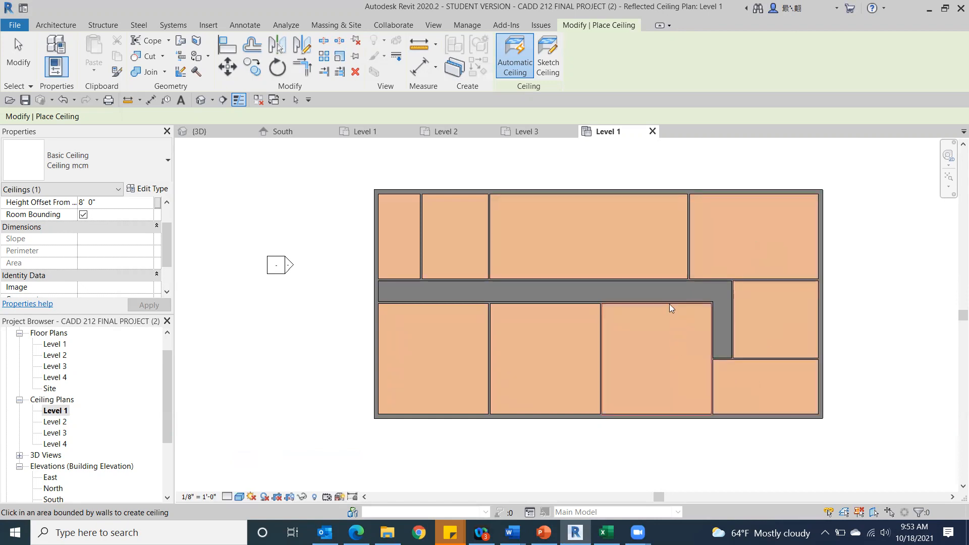
left_click(669, 289)
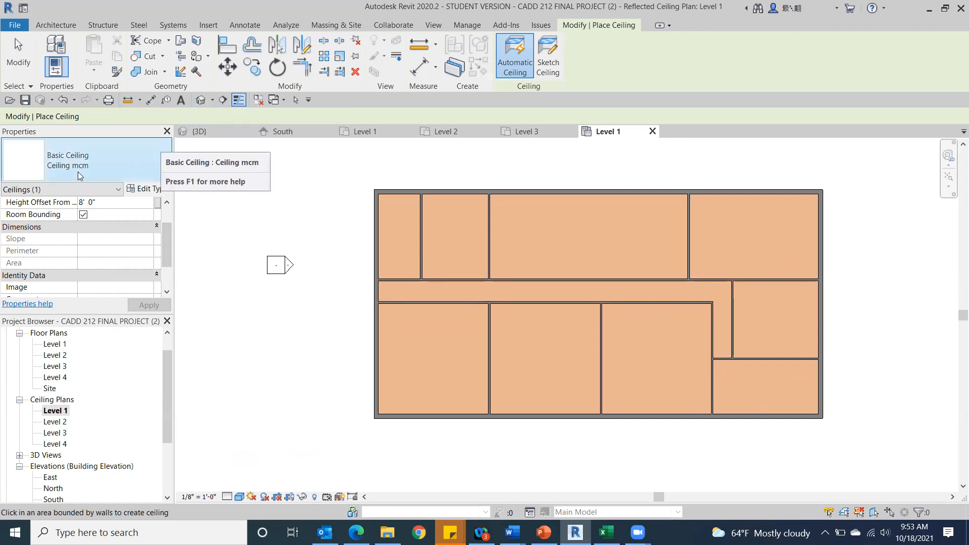
key("Escape")
key("Escape")
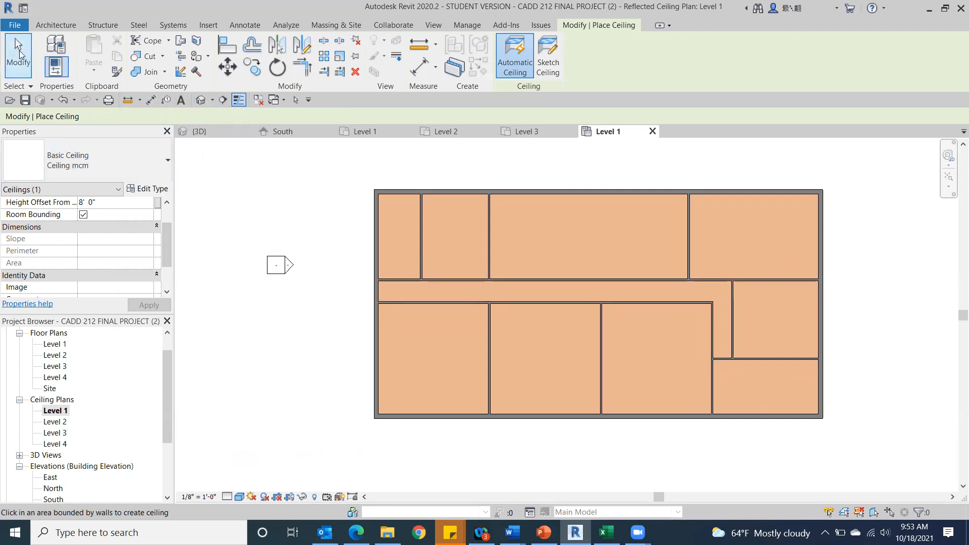
Open the 3D view and select the Level 1 ceiling of the westernmost front room.
left_click(201, 100)
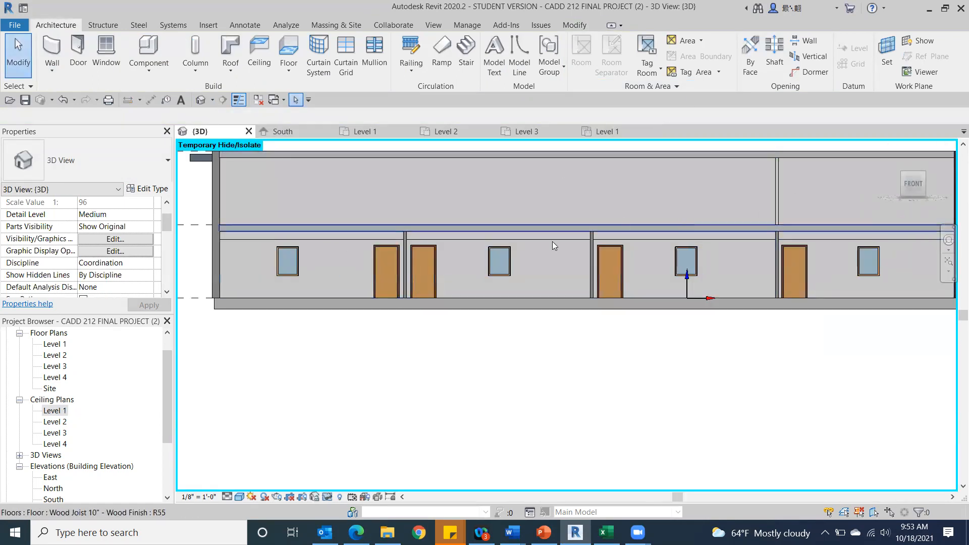
scroll(389, 213, "up", 5)
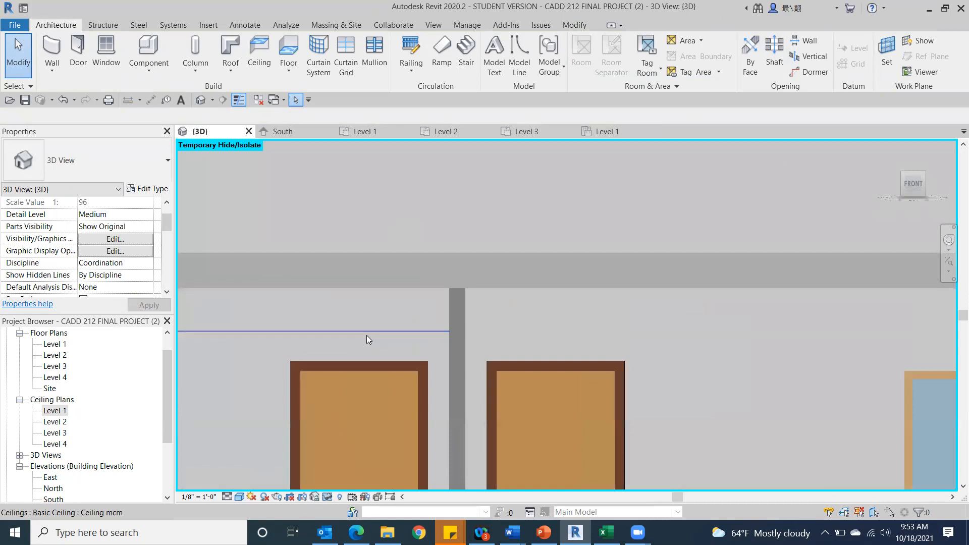
scroll(366, 335, "up", 2)
left_click(374, 329)
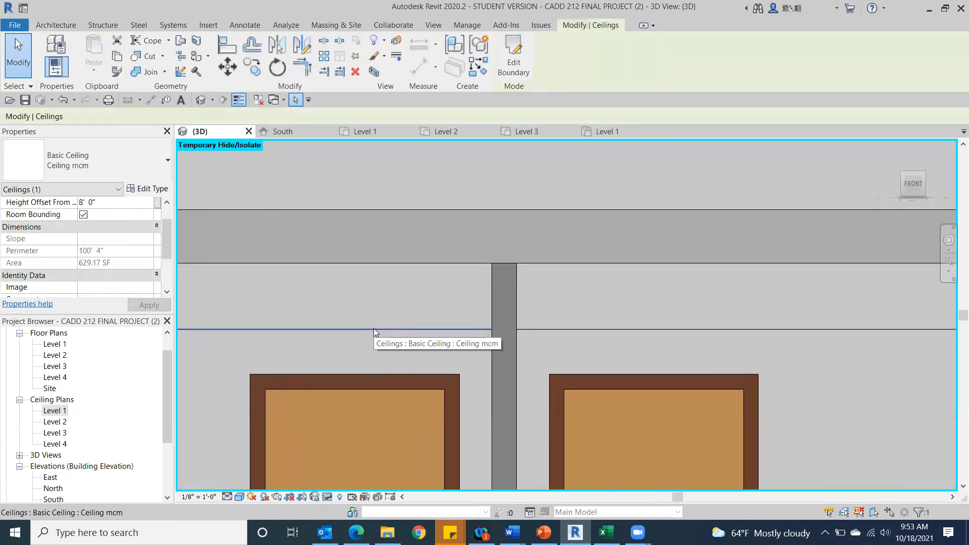
scroll(374, 329, "down", 4)
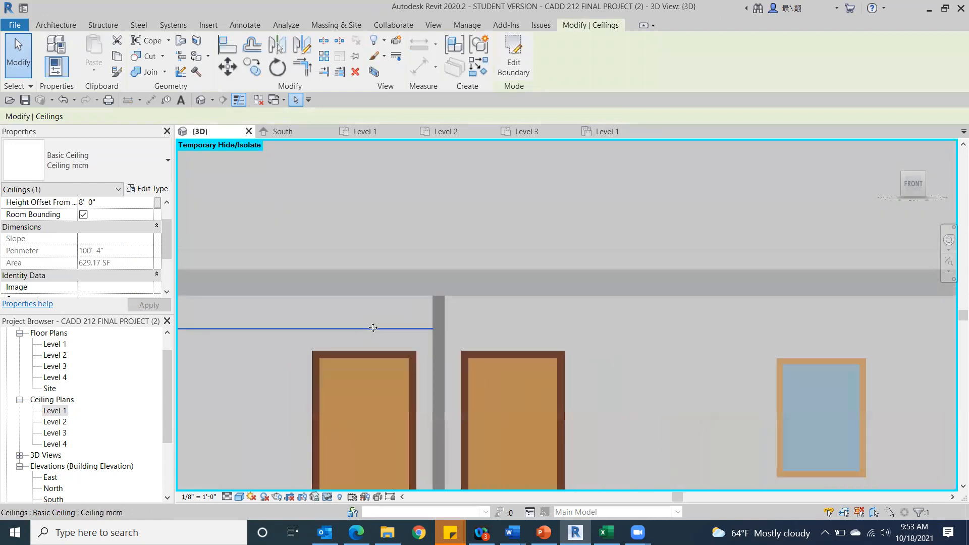
middle_click_drag(378, 328, 735, 242)
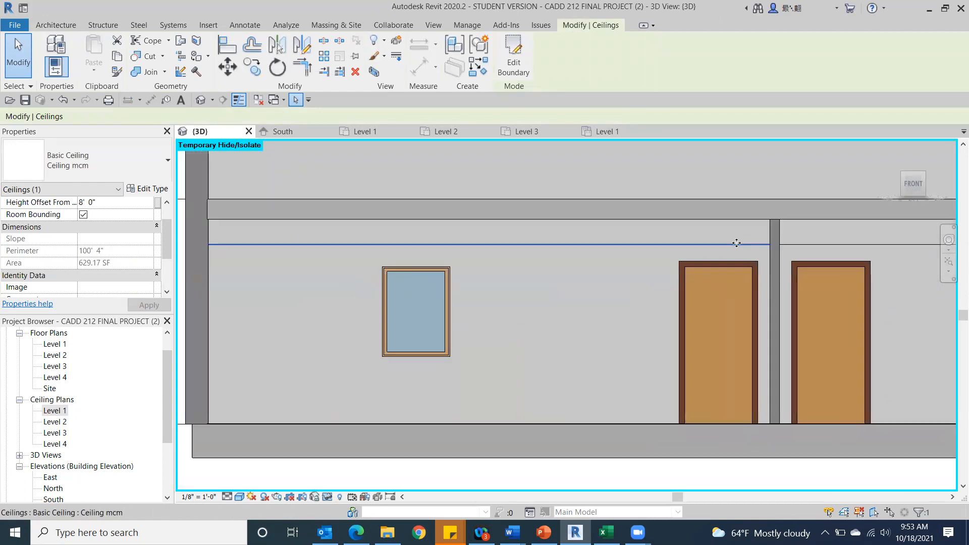
Set the selected ceiling's height offset from level to 9' 2".
scroll(734, 242, "down", 1)
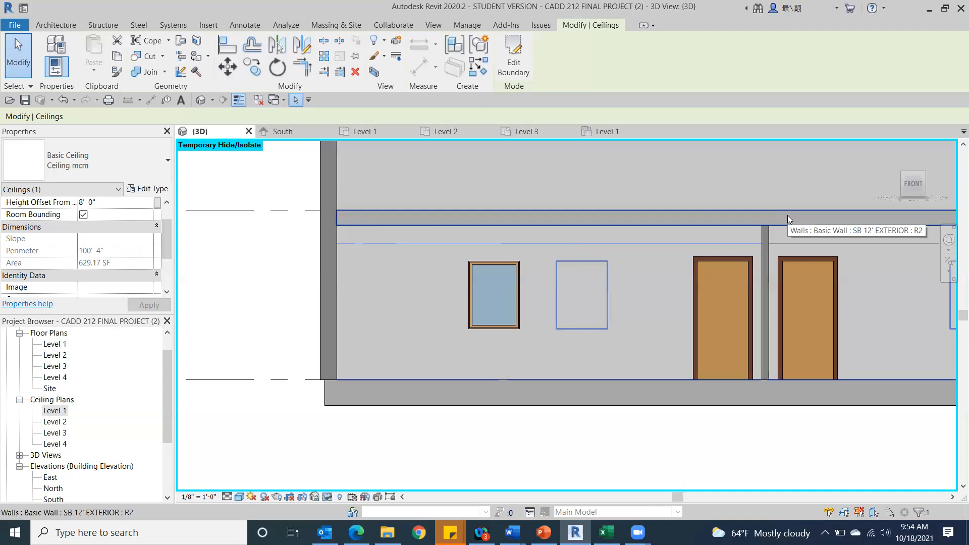
scroll(941, 257, "up", 2)
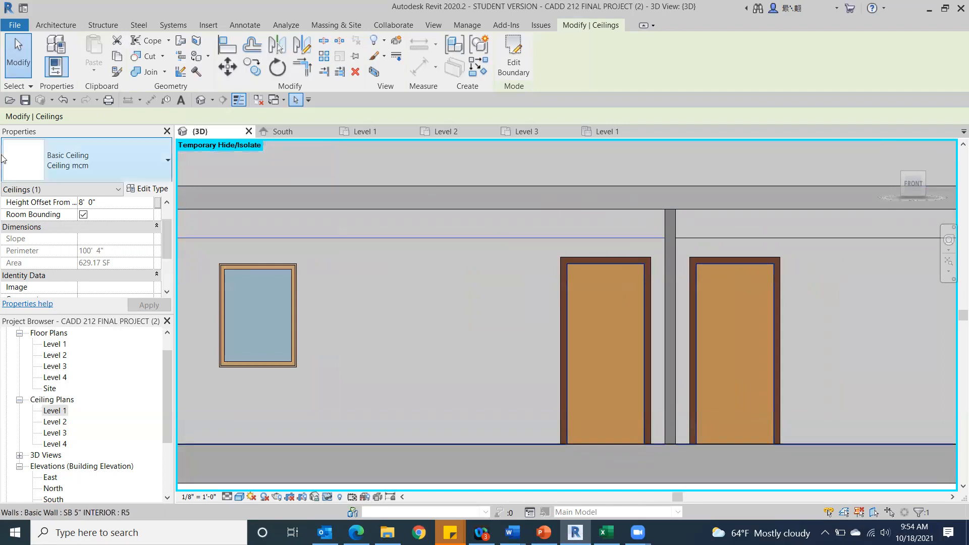
left_click(101, 202)
left_click(60, 204)
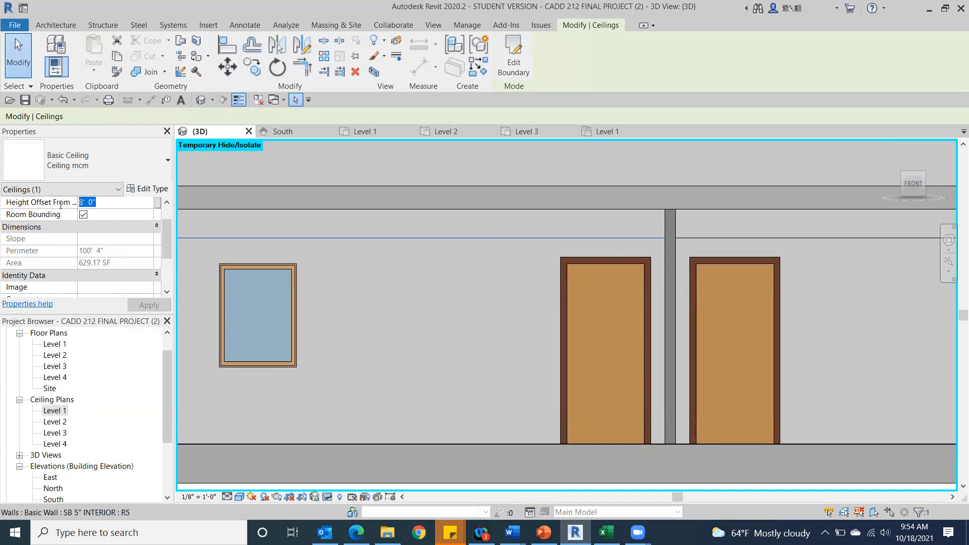
type("9'")
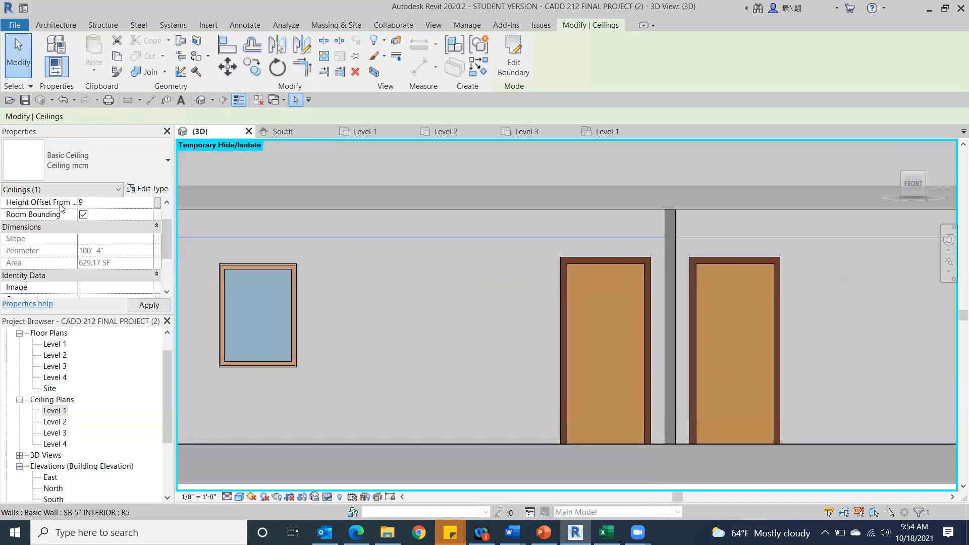
type(" 2")
left_click(145, 305)
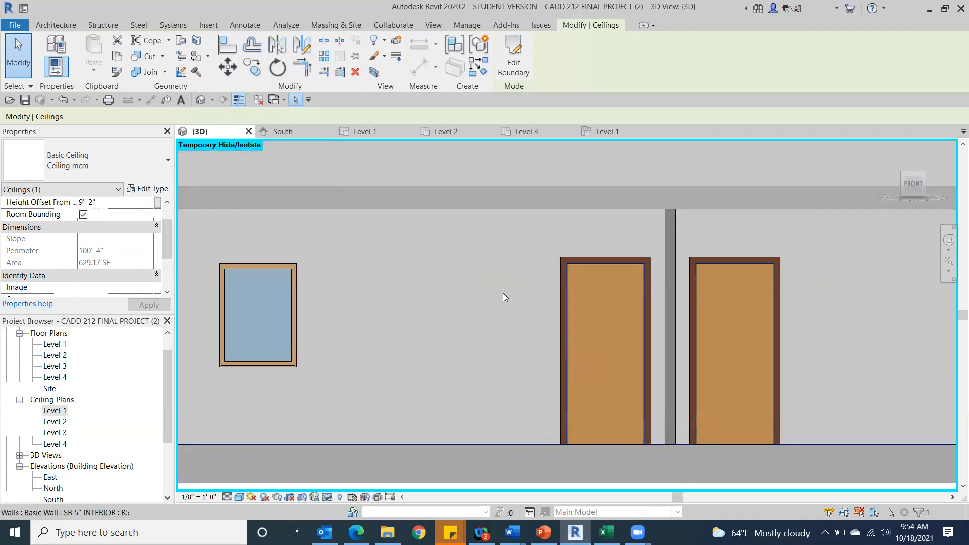
View the raised ceiling from slightly below and set its height offset to 9' 1.5".
left_click_drag(919, 192, 913, 183)
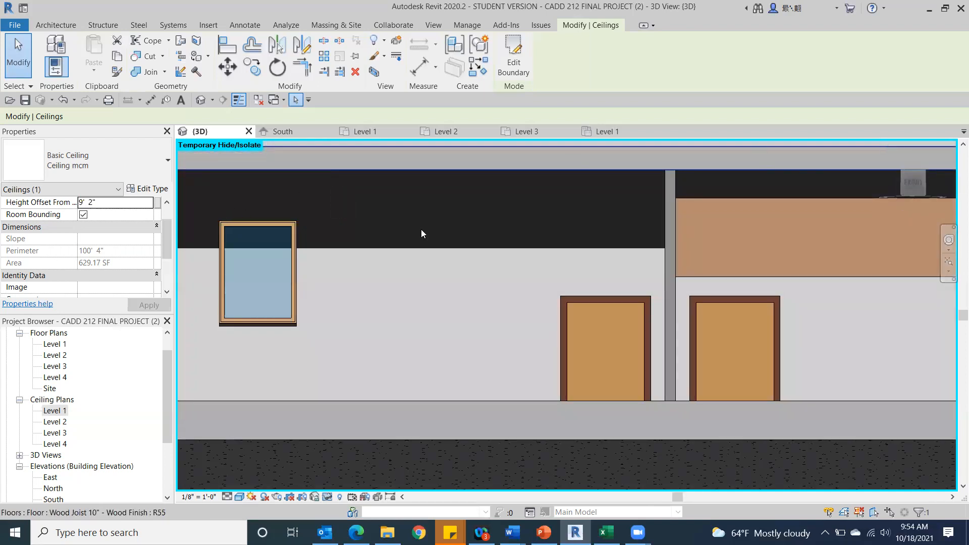
scroll(367, 210, "up", 3)
scroll(443, 204, "down", 3)
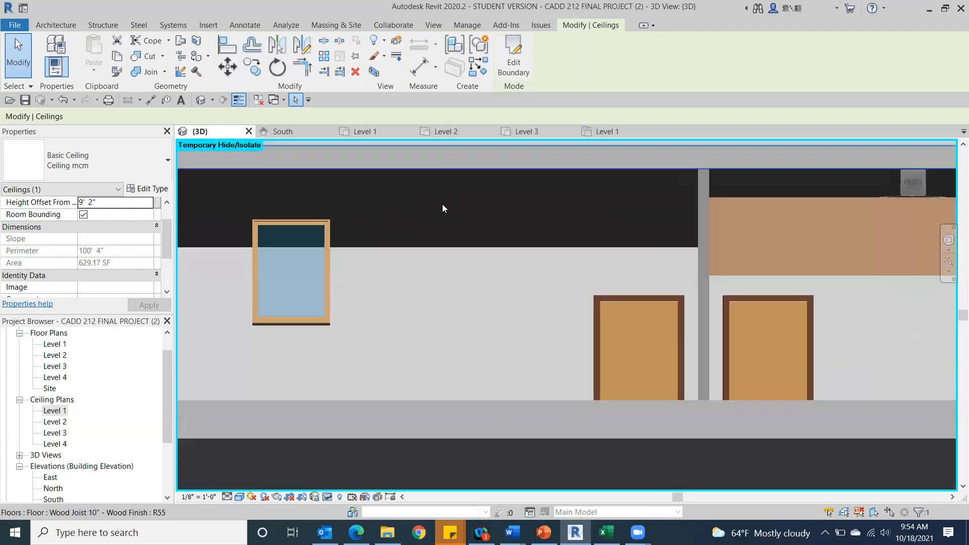
left_click(102, 202)
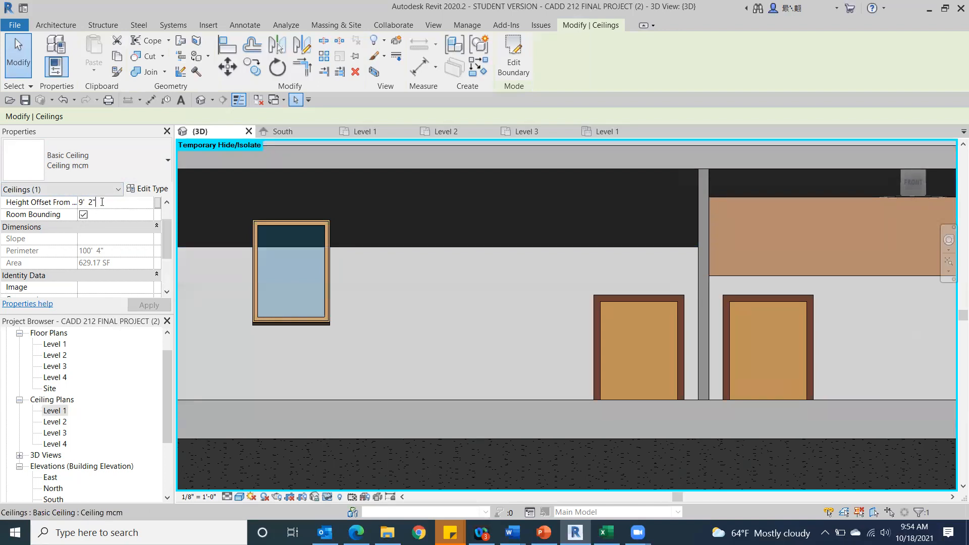
key("BackSpace")
key("BackSpace")
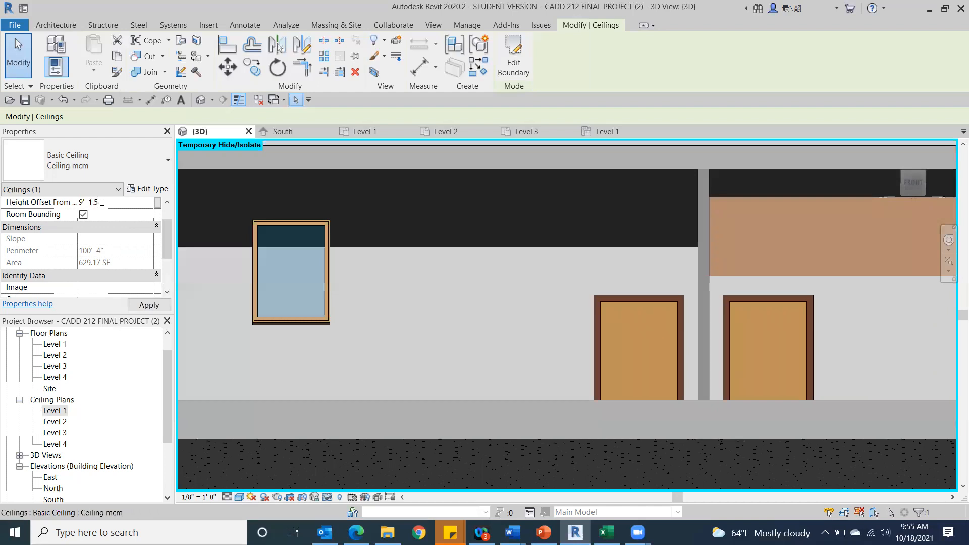
left_click(141, 304)
Set the selected ceiling's height offset from level to 9' 1".
left_click(110, 203)
left_click_drag(110, 204, 92, 203)
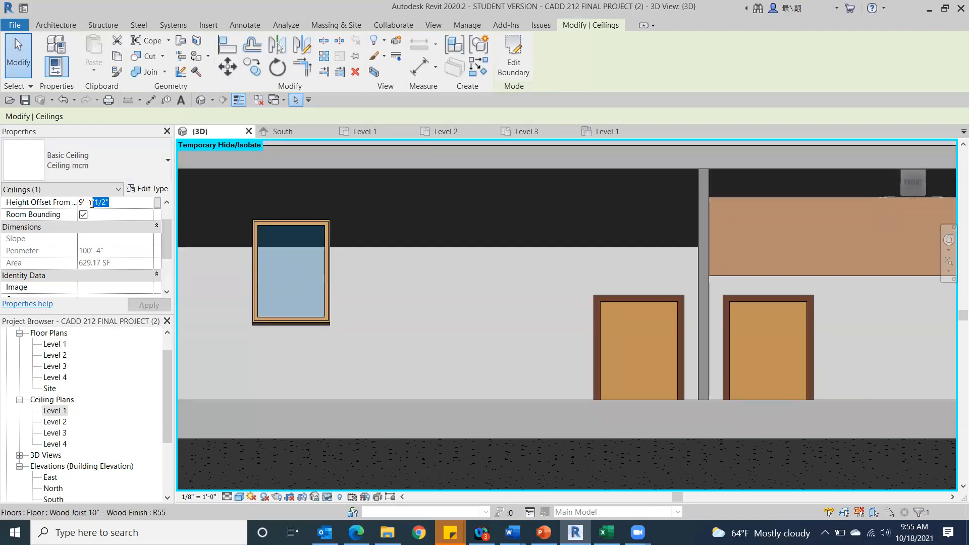
type("1")
key("BackSpace")
left_click(138, 306)
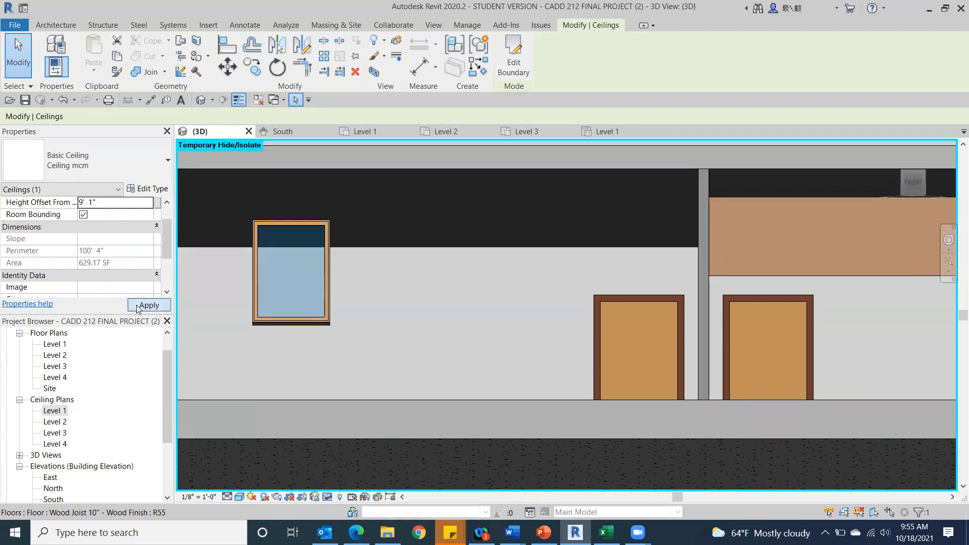
Examine how the westernmost front room's ceiling meets the floor above, compared with the neighbouring ceilings, from the front and slightly below.
left_click(442, 338)
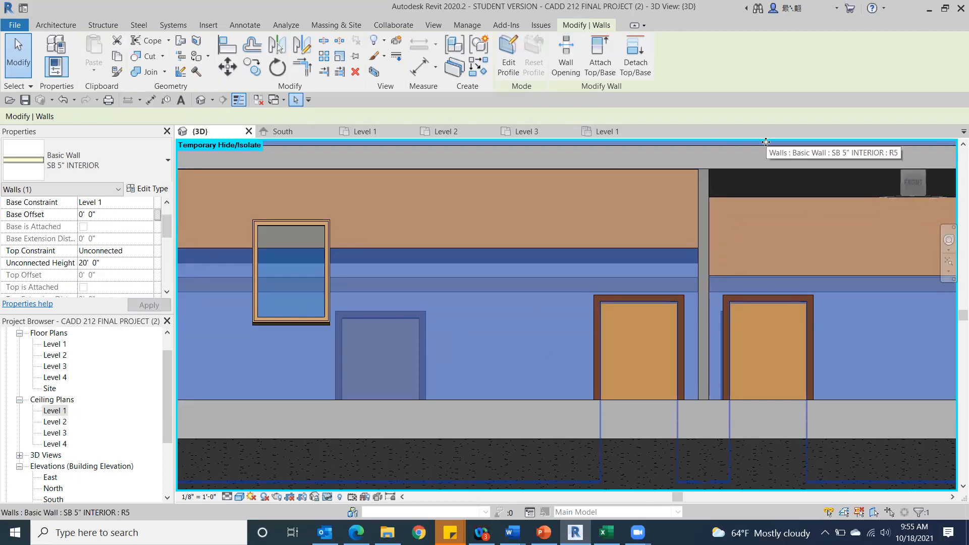
scroll(765, 142, "down", 2)
left_click(915, 183)
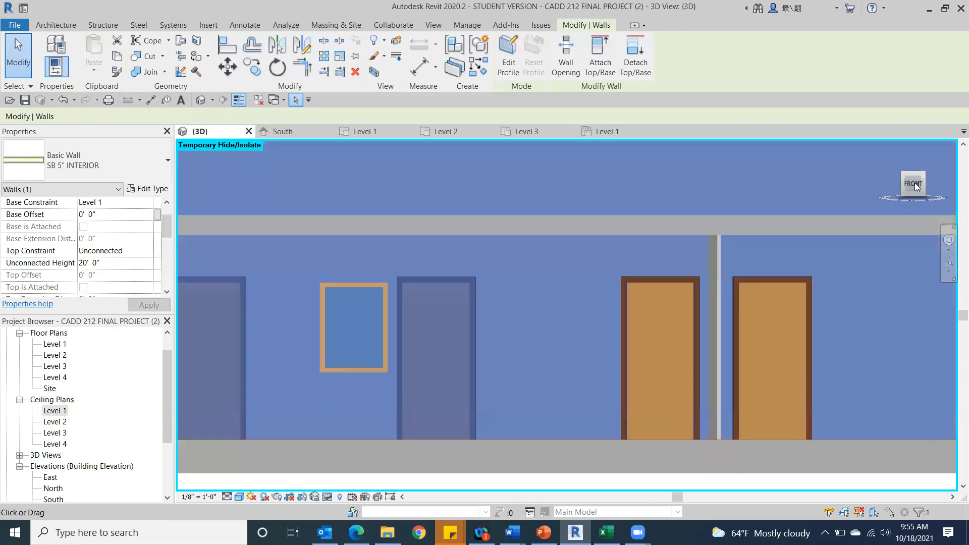
scroll(611, 298, "down", 4)
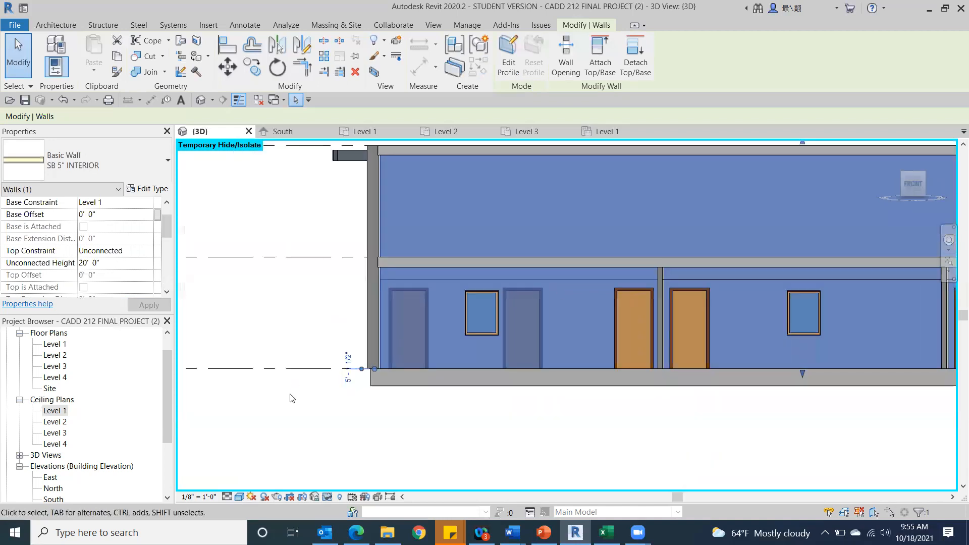
left_click(290, 398)
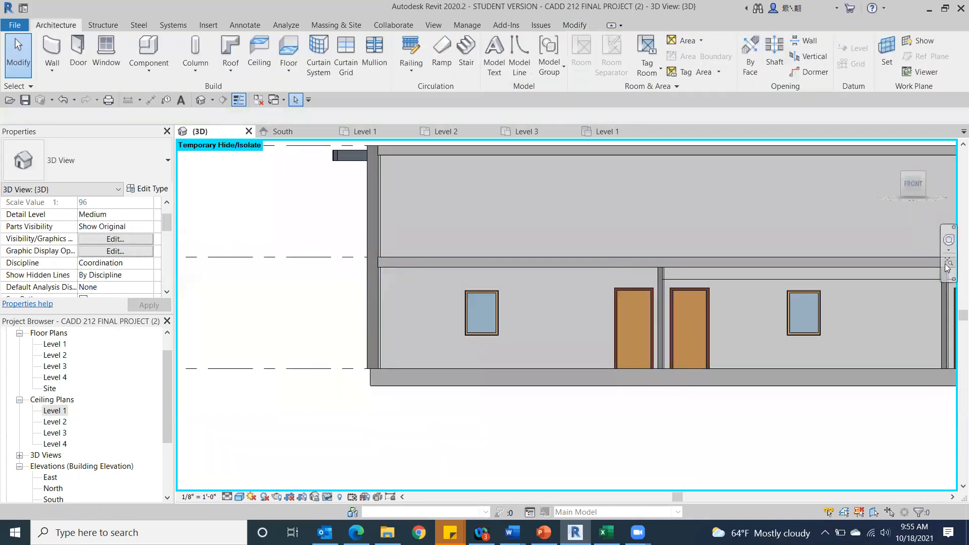
left_click_drag(922, 191, 919, 179)
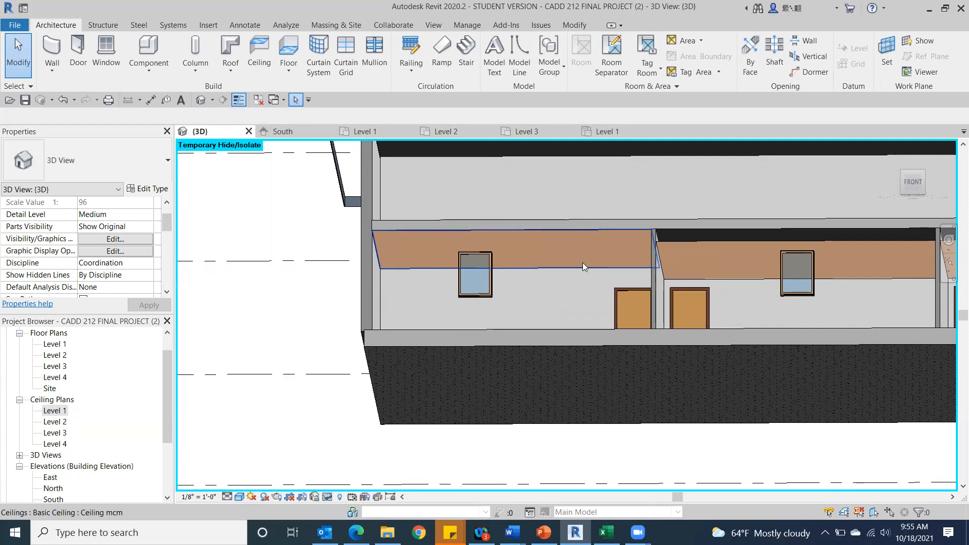
scroll(732, 263, "down", 3)
middle_click_drag(722, 259, 344, 262)
scroll(349, 245, "up", 1)
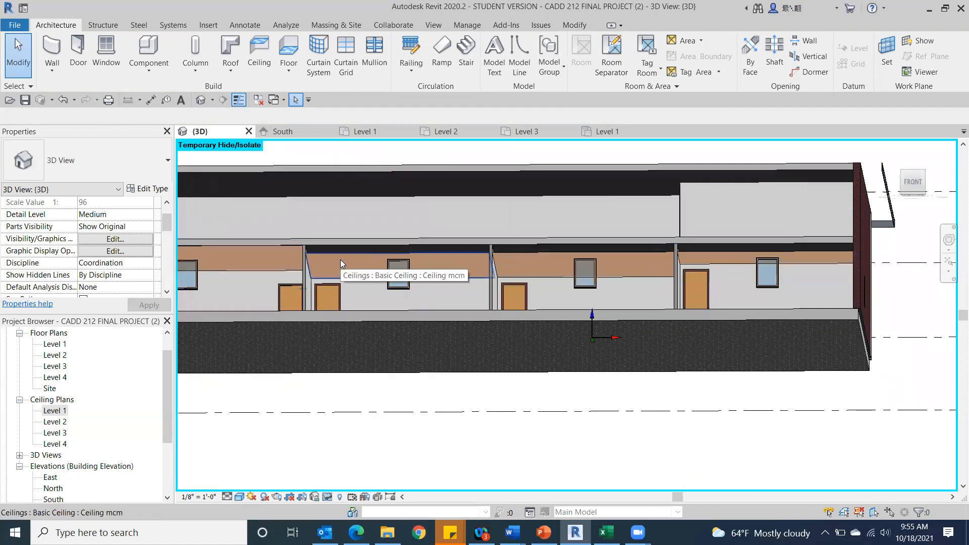
Select all instances of the Ceiling mcm type visible in the 3D view and set their height offset from level to 9' 0".
left_click(340, 259)
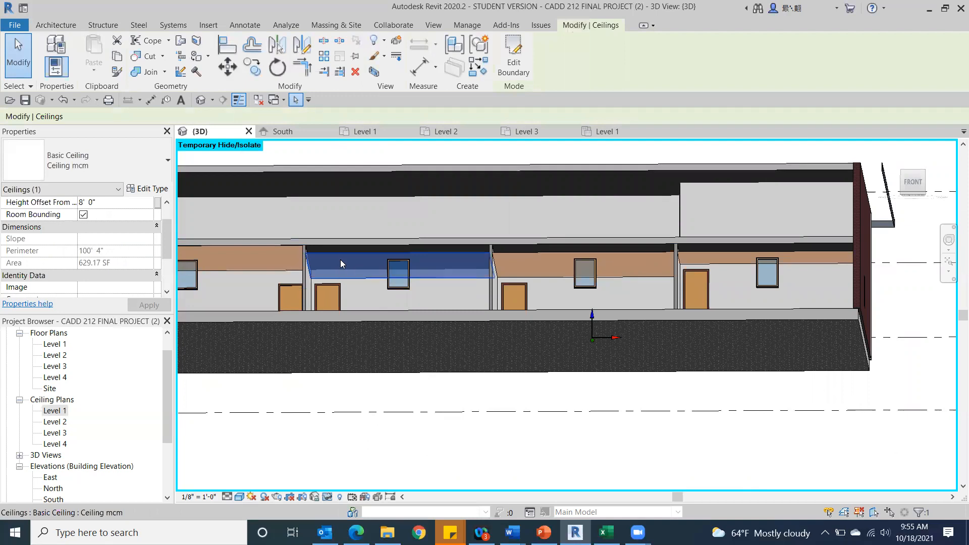
right_click(340, 259)
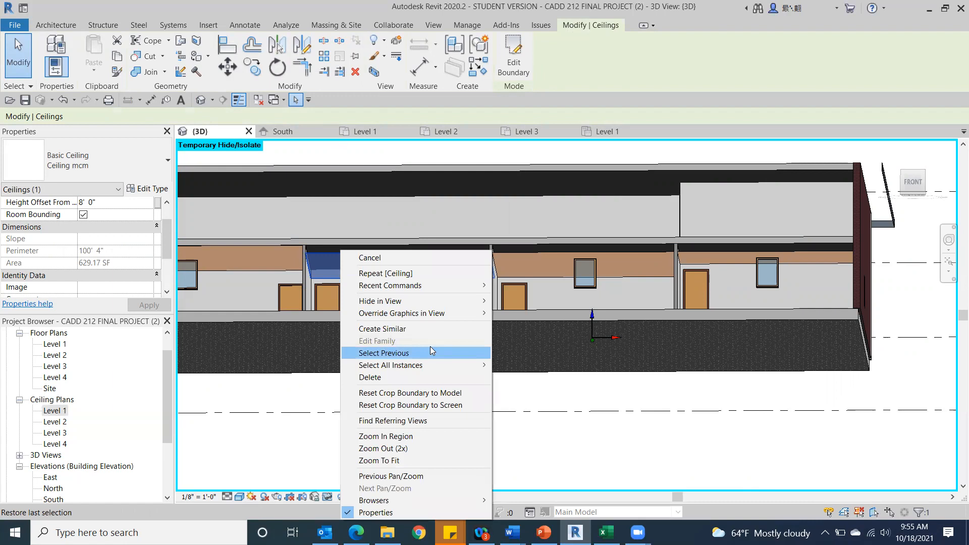
mouse_move(421, 370)
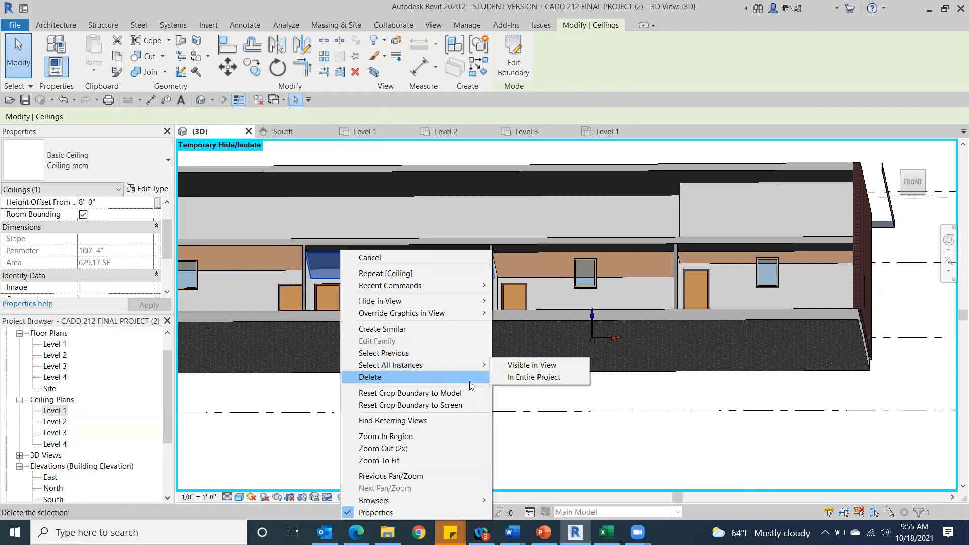
left_click(538, 367)
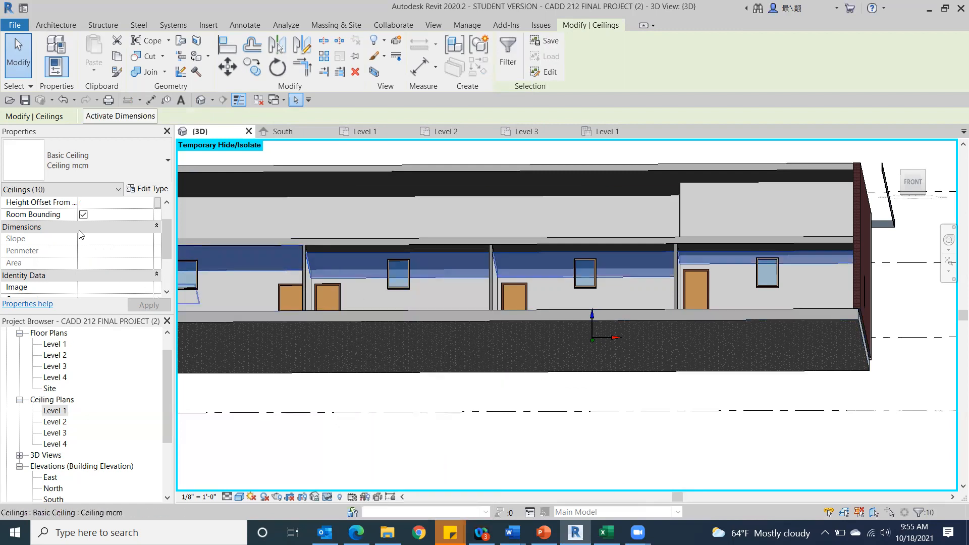
left_click(109, 203)
type("9")
left_click(142, 306)
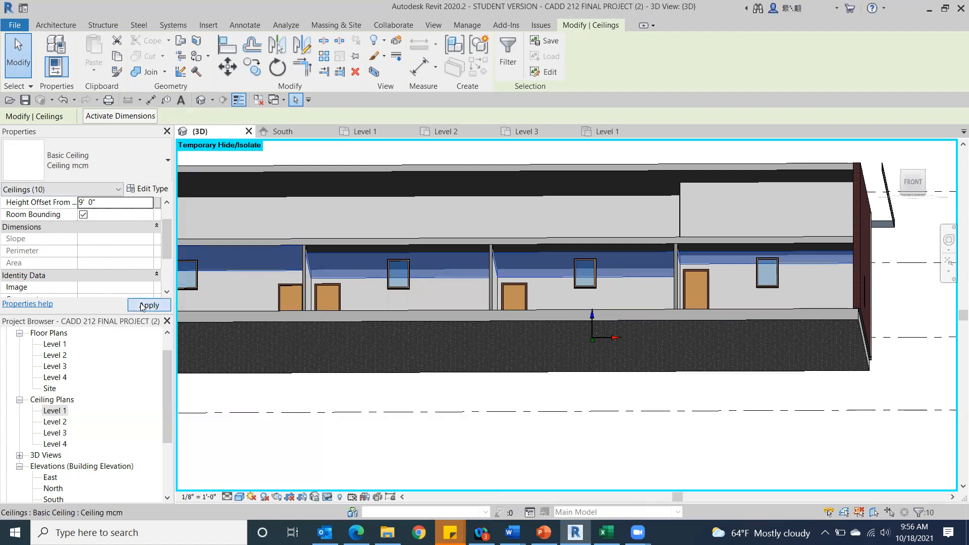
left_click(510, 413)
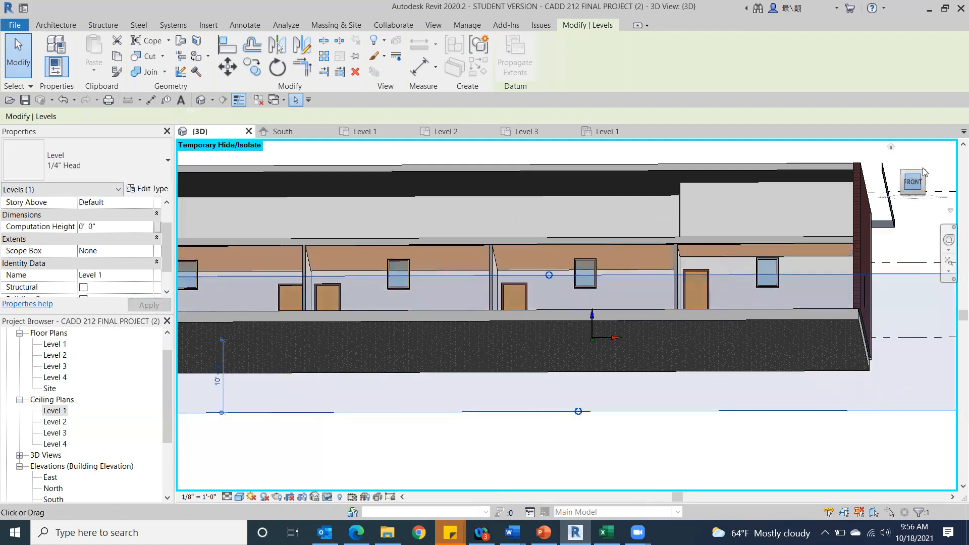
Examine the gap between the Level 1 ceilings and the floor above from the front and from an angle.
left_click(914, 188)
left_click_drag(919, 181, 825, 170)
scroll(326, 295, "up", 5)
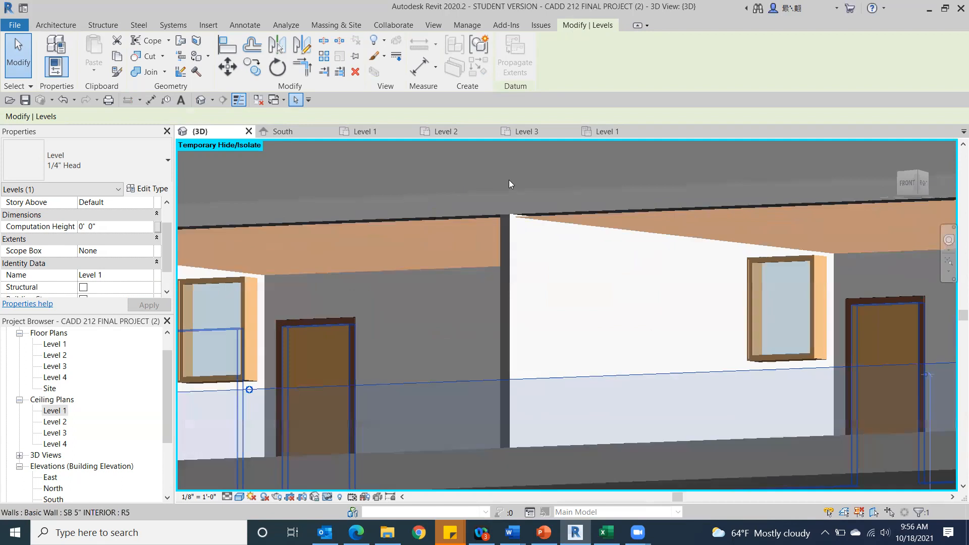
left_click(905, 184)
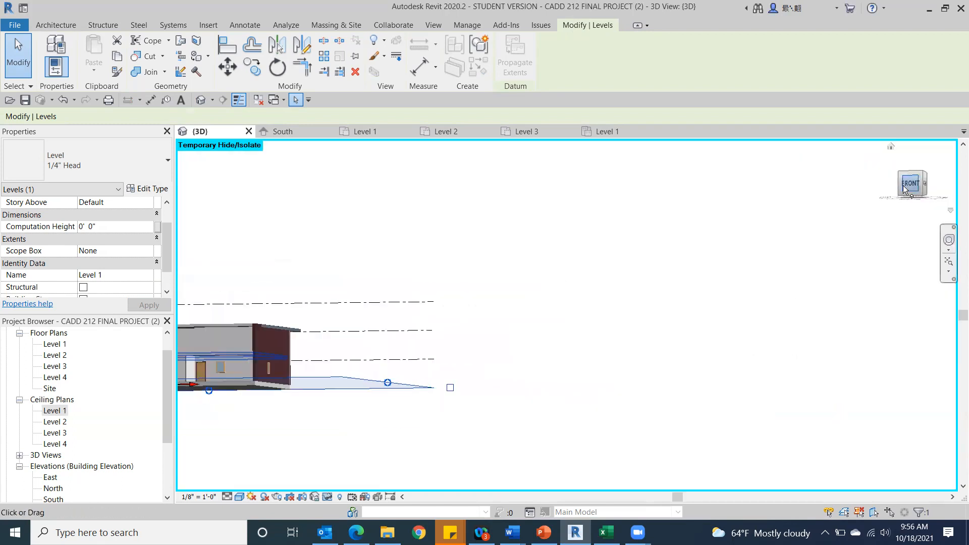
scroll(404, 299, "up", 5)
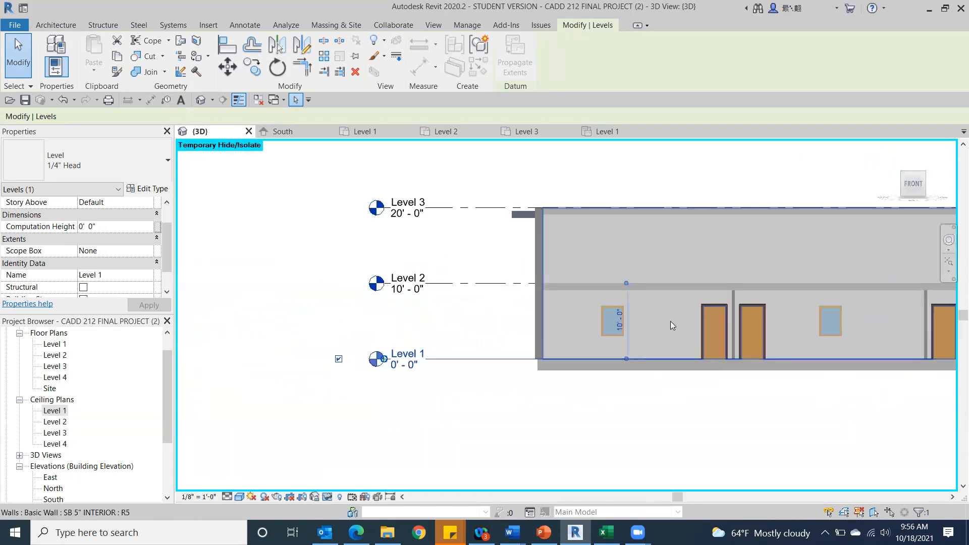
scroll(670, 321, "up", 6)
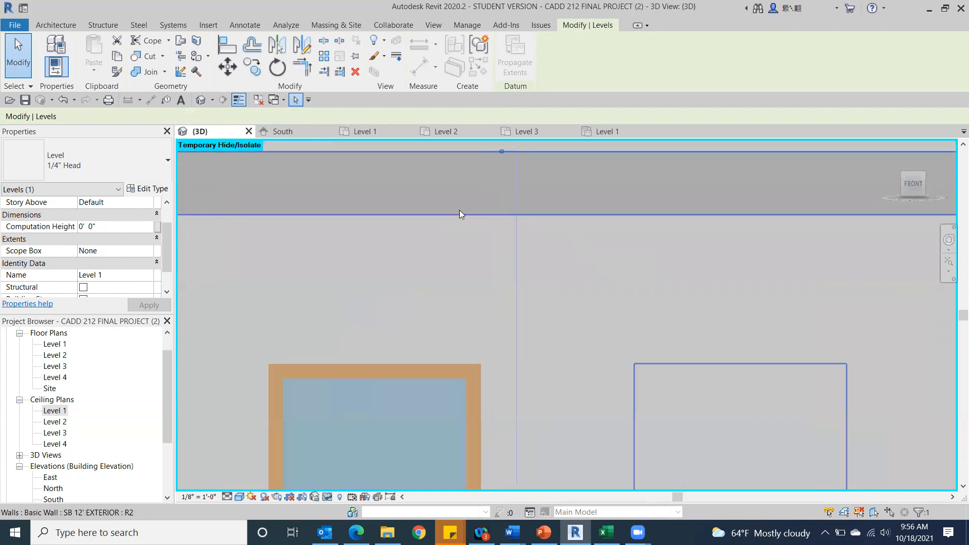
left_click(457, 222)
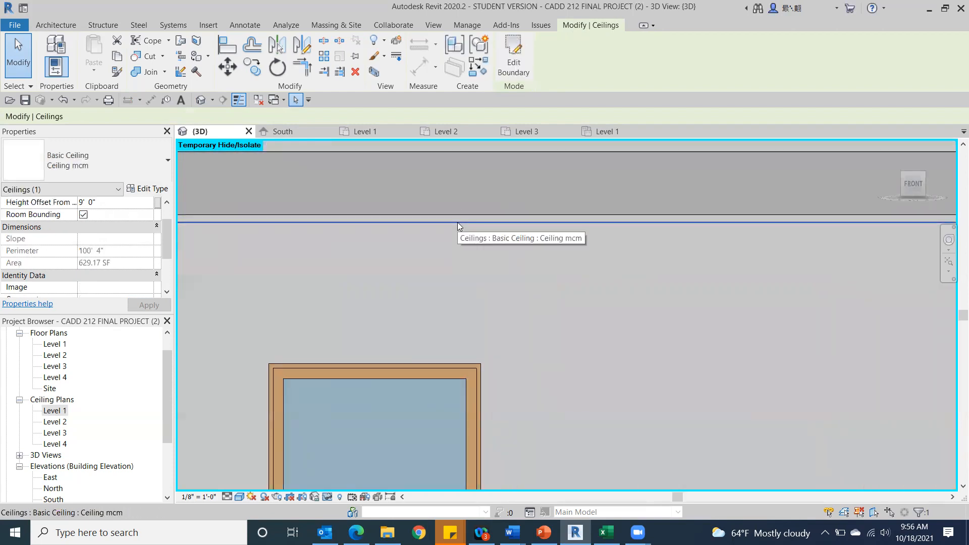
right_click(381, 265)
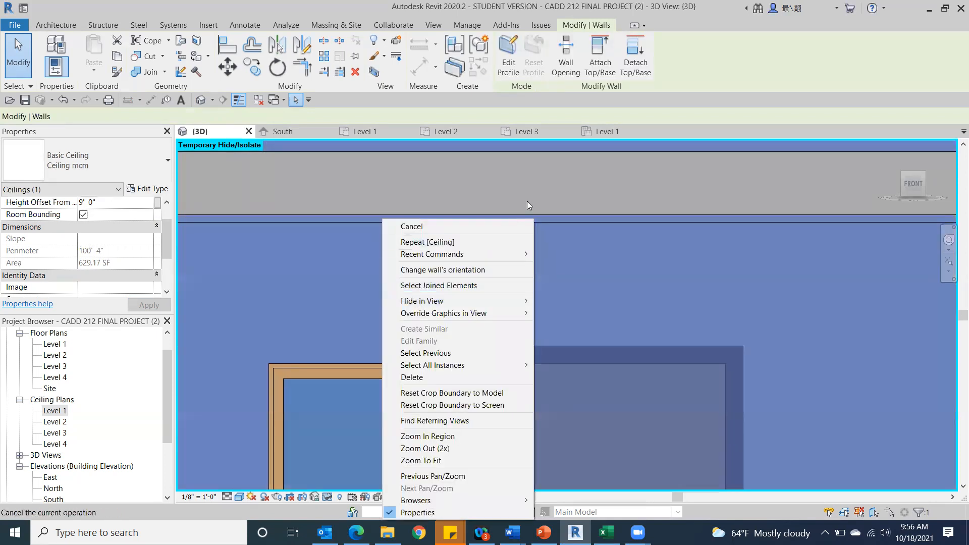
left_click(379, 182)
scroll(379, 199, "down", 4)
middle_click_drag(379, 199, 952, 328)
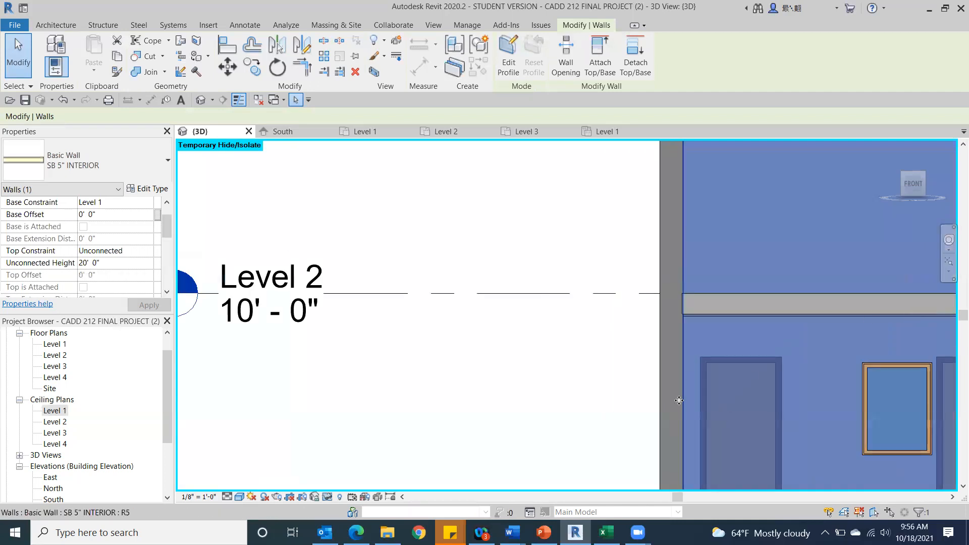
key("Escape")
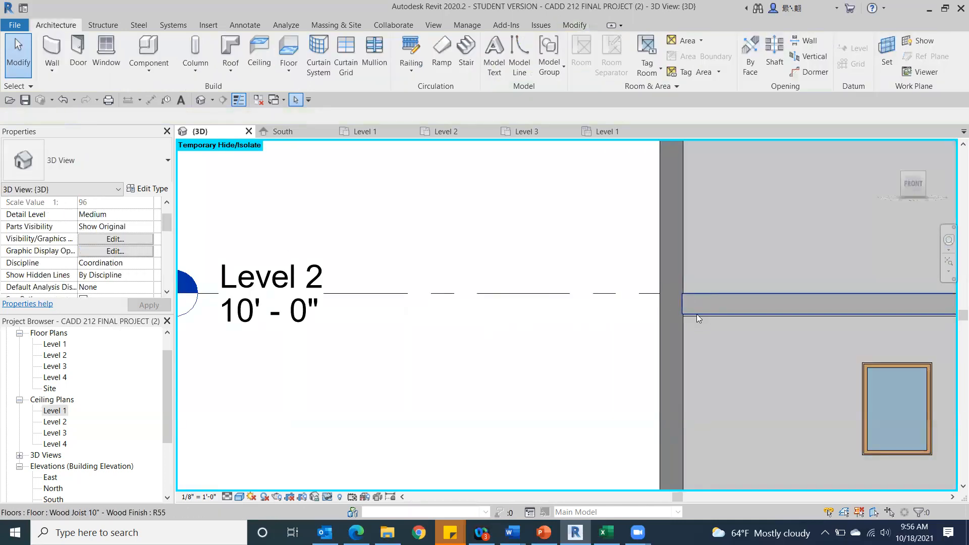
Select all visible instances of the Level 1 ceiling type and set their height offset from level to 9' 1".
scroll(693, 331, "up", 3)
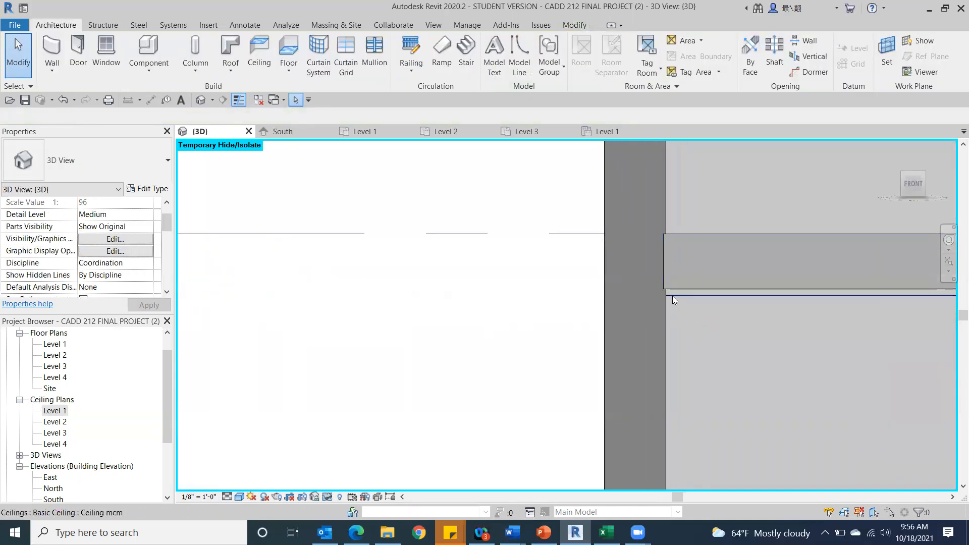
left_click(672, 296)
right_click(441, 269)
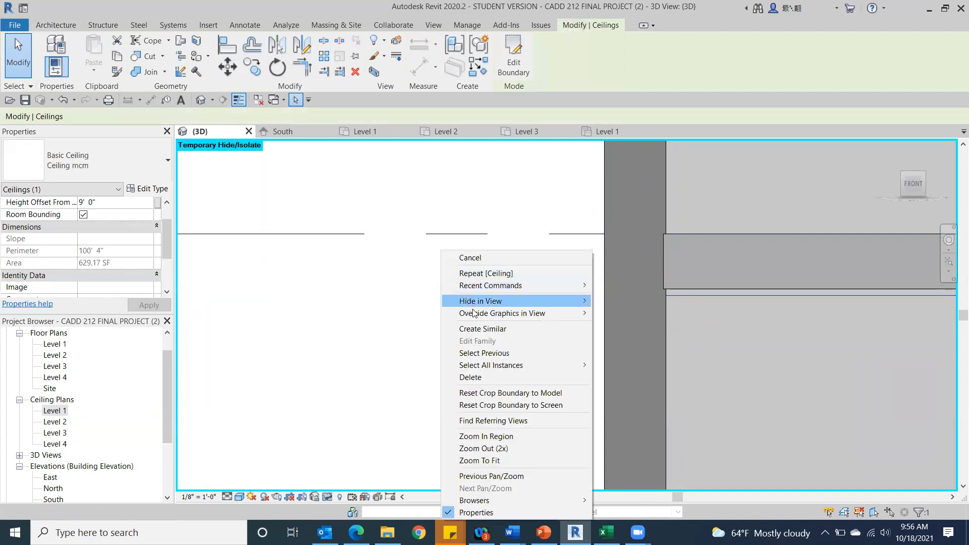
mouse_move(541, 365)
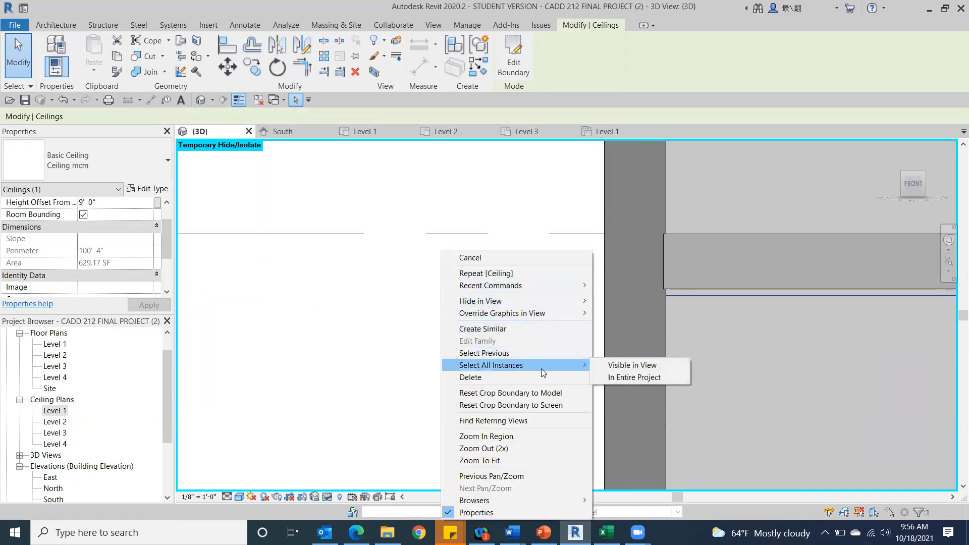
left_click(623, 364)
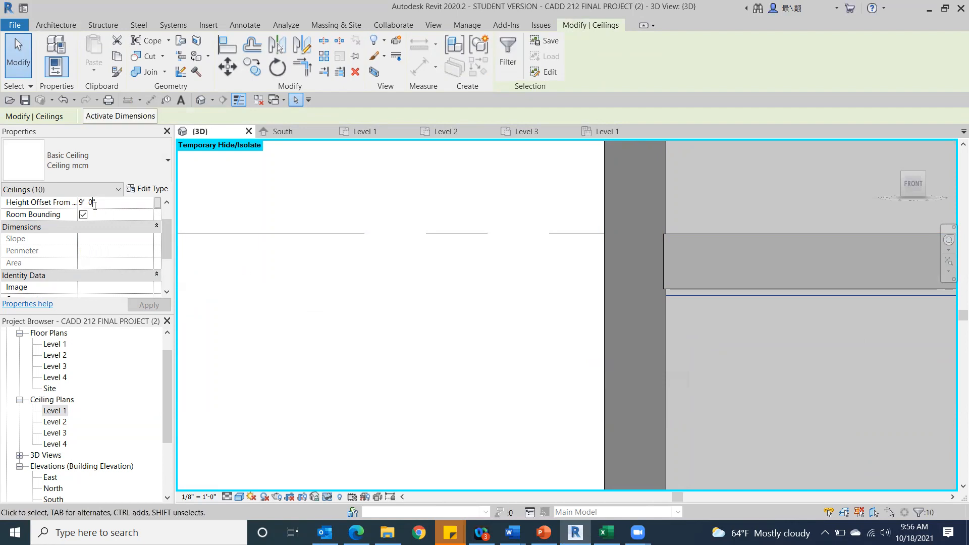
key("BackSpace")
type("1")
left_click(147, 305)
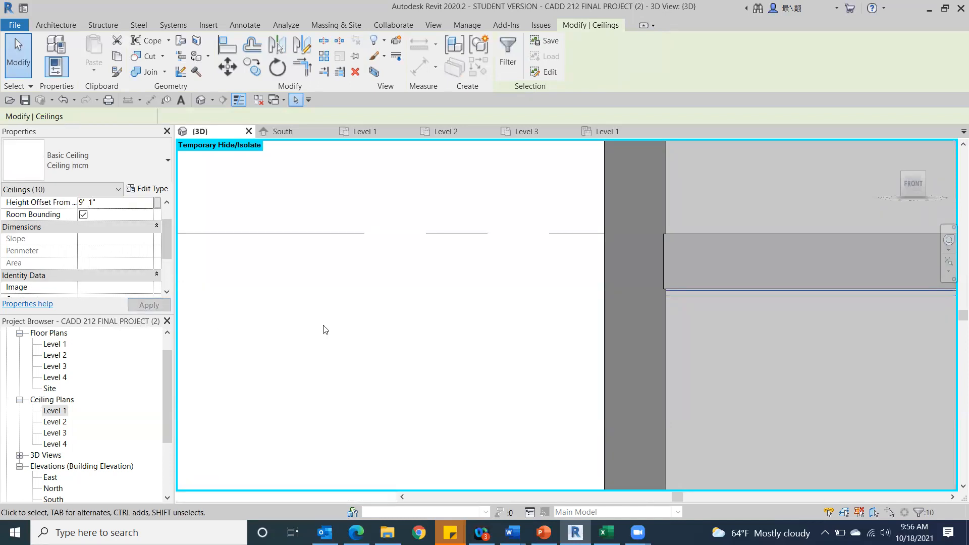
Check the fit of the raised ceilings against the underside of the Level 2 floor along the front of the building.
middle_click_drag(440, 333, 72, 323)
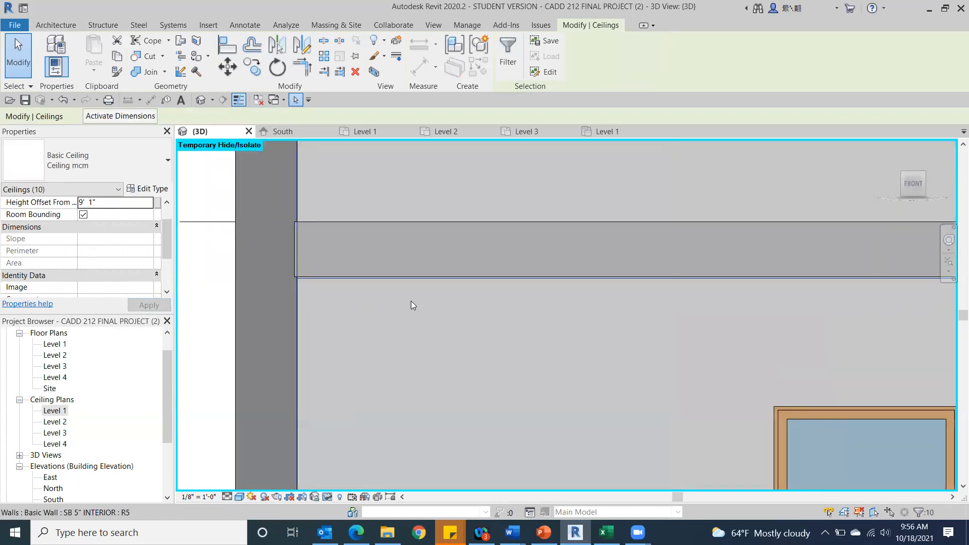
scroll(409, 297, "up", 5)
scroll(499, 265, "down", 6)
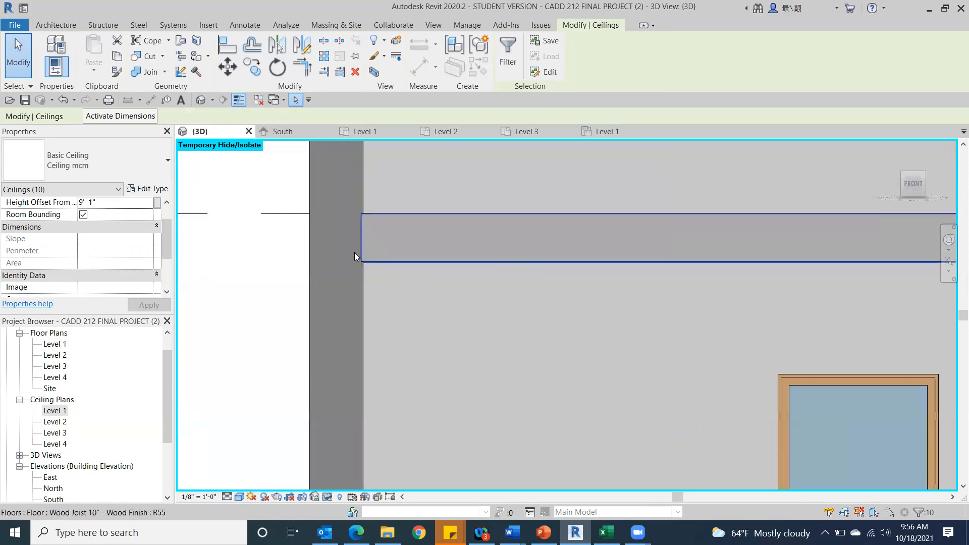
scroll(292, 256, "down", 2)
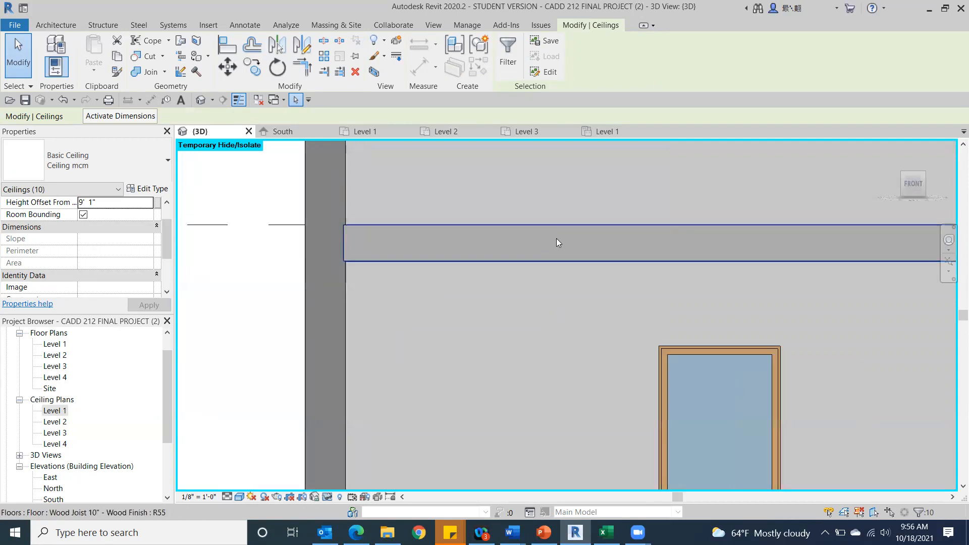
scroll(556, 238, "down", 3)
key("Escape")
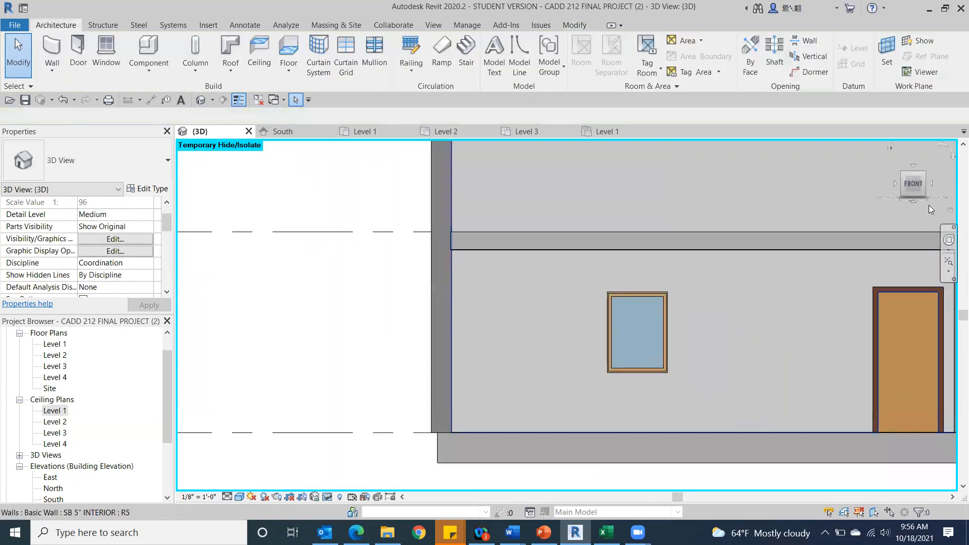
left_click_drag(922, 194, 821, 229)
scroll(699, 181, "down", 5)
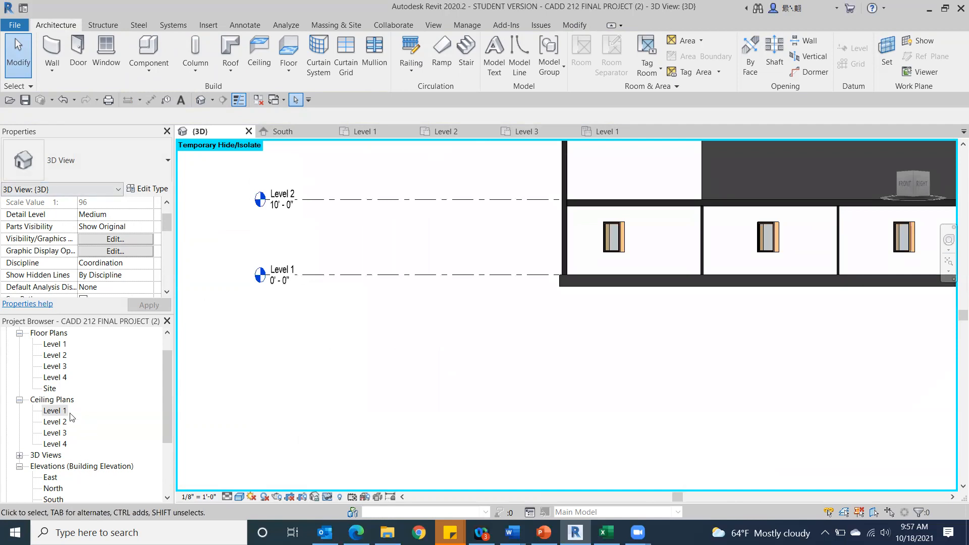
Try to draw an SB 5" INTERIOR wall about 19' 6" long on the Level 2 plan, over the westernmost partition of the north rooms.
double_click(53, 345)
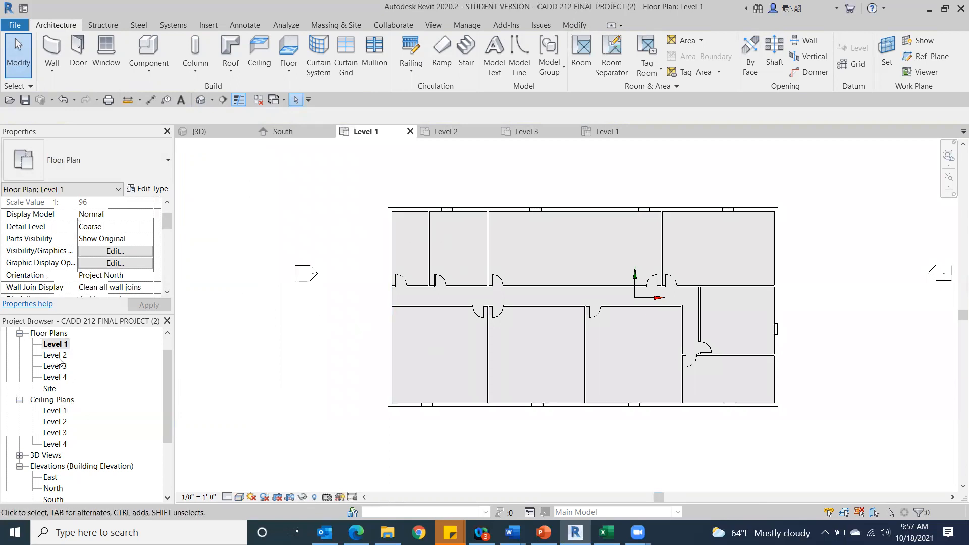
double_click(57, 355)
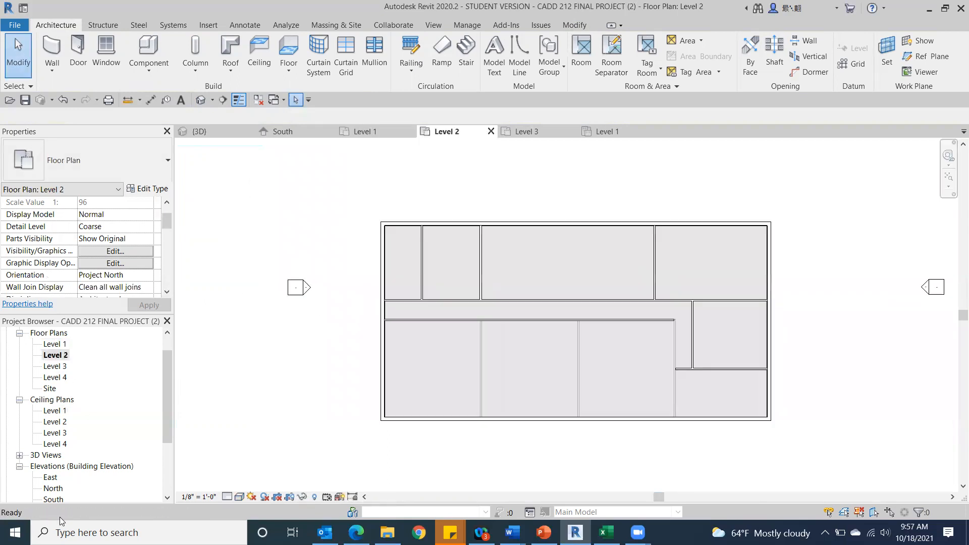
scroll(493, 339, "up", 3)
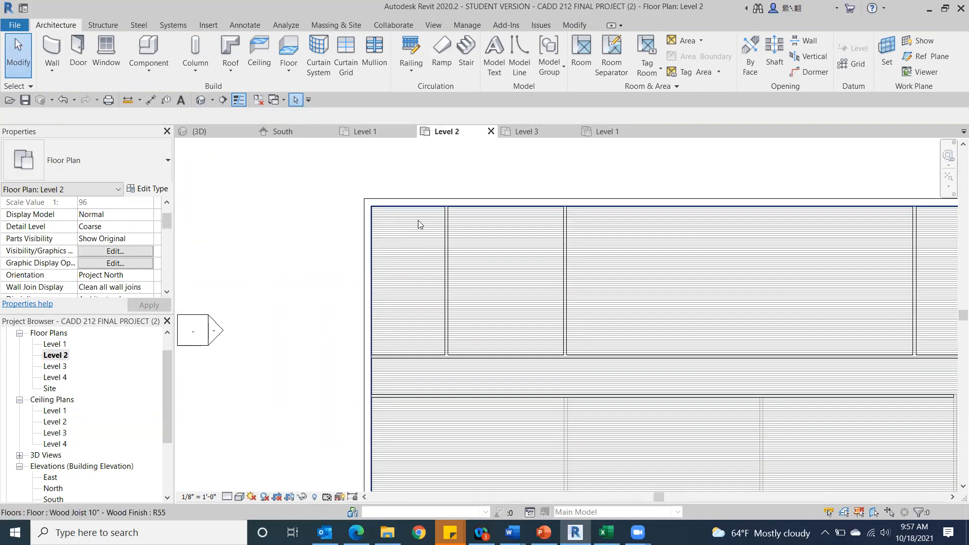
left_click(55, 48)
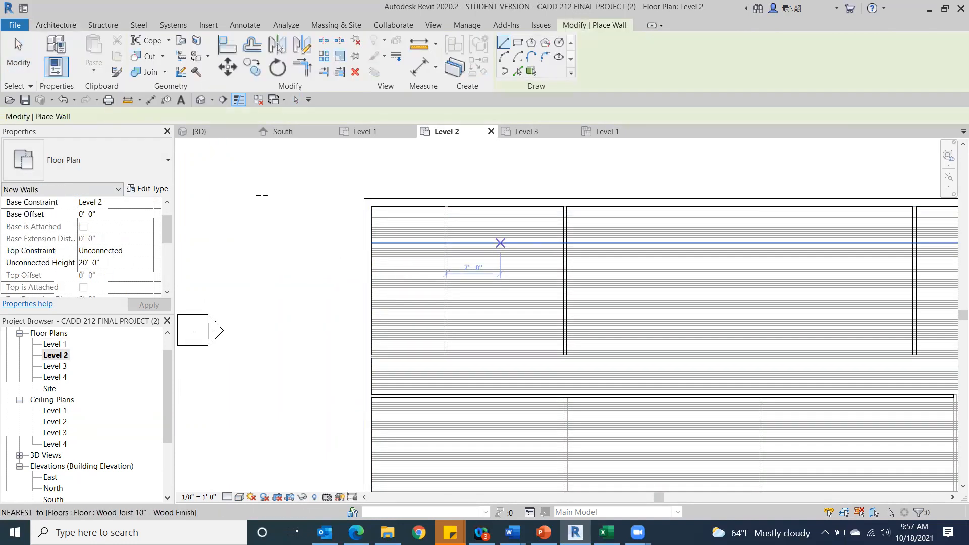
scroll(337, 244, "up", 2)
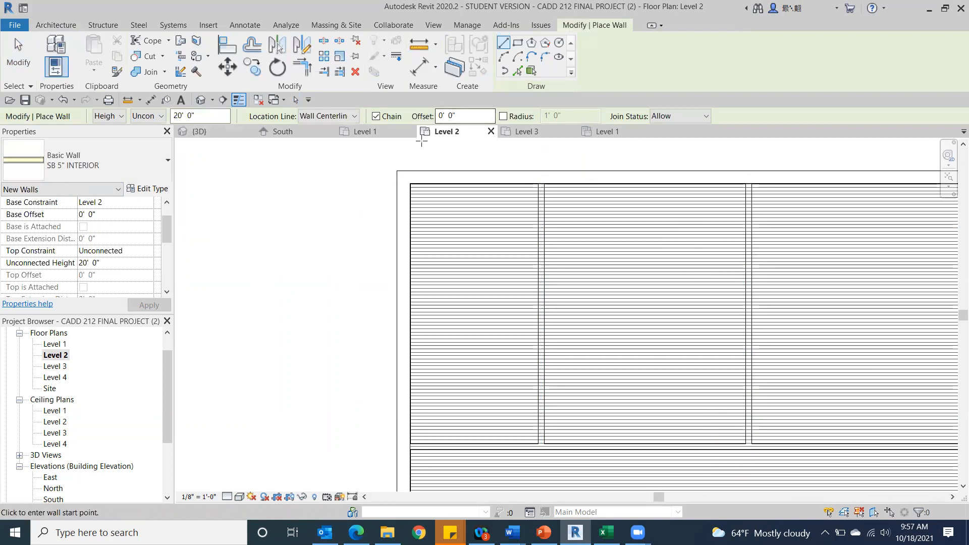
left_click(541, 183)
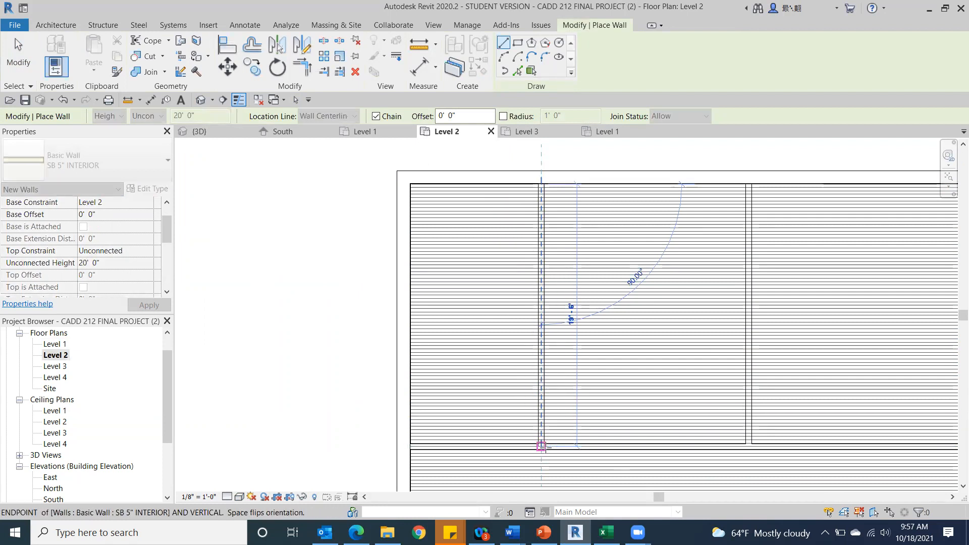
left_click(541, 446)
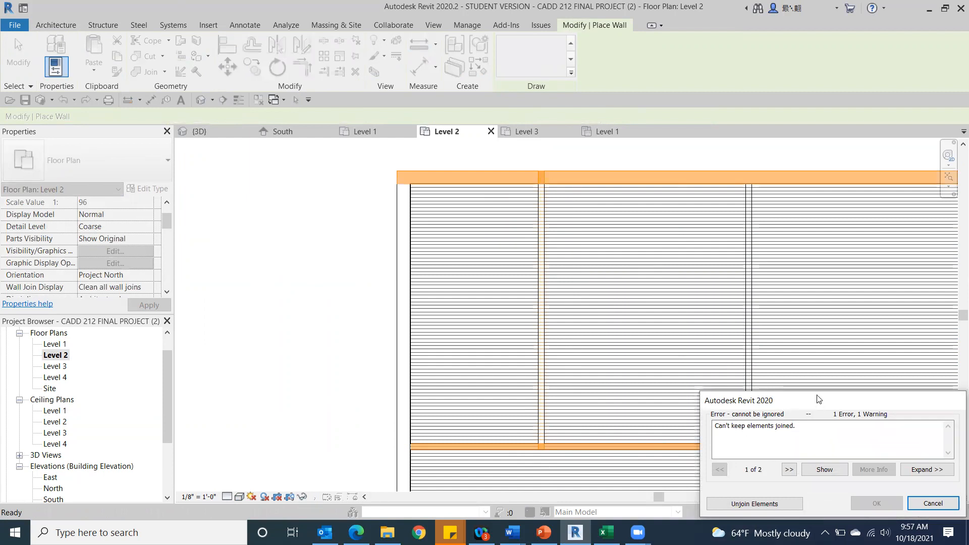
left_click_drag(815, 399, 782, 335)
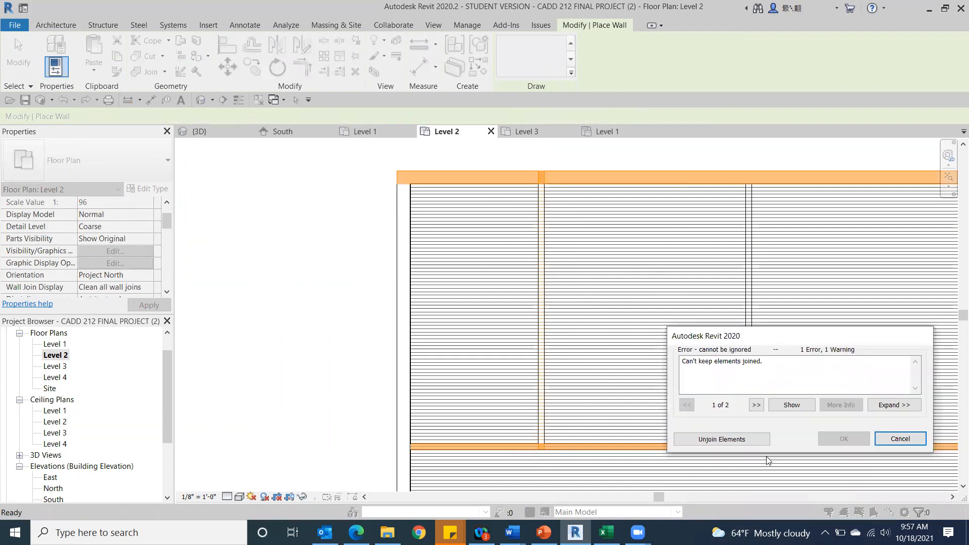
left_click(905, 440)
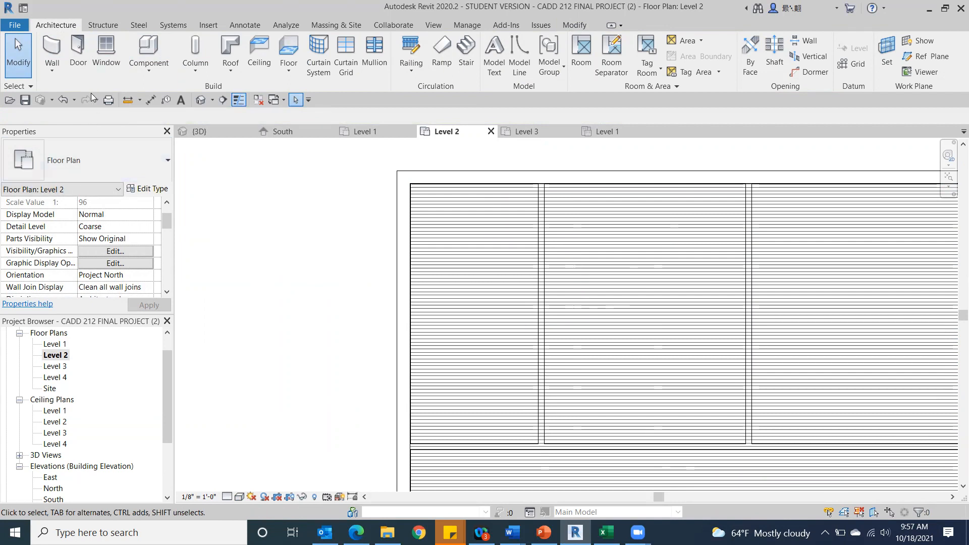
Return to the default 3D view of the building.
left_click(200, 99)
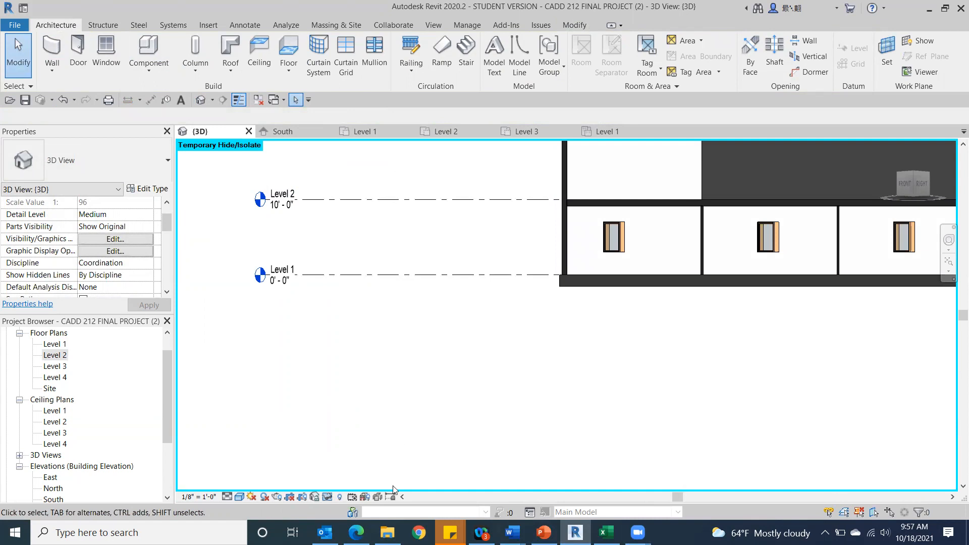
Temporarily hide the north SB 12' EXTERIOR wall in the 3D view to expose the rooms behind it.
left_click(914, 183)
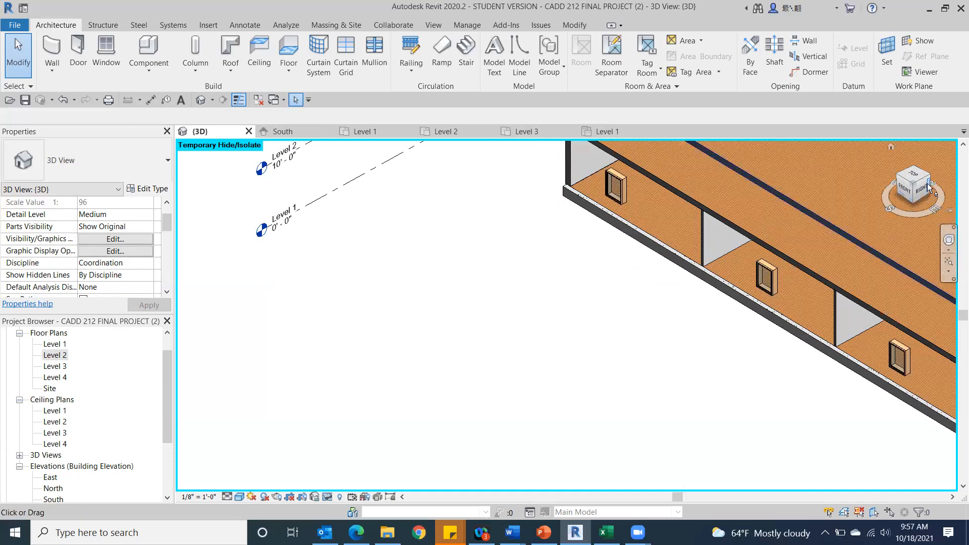
left_click(927, 180)
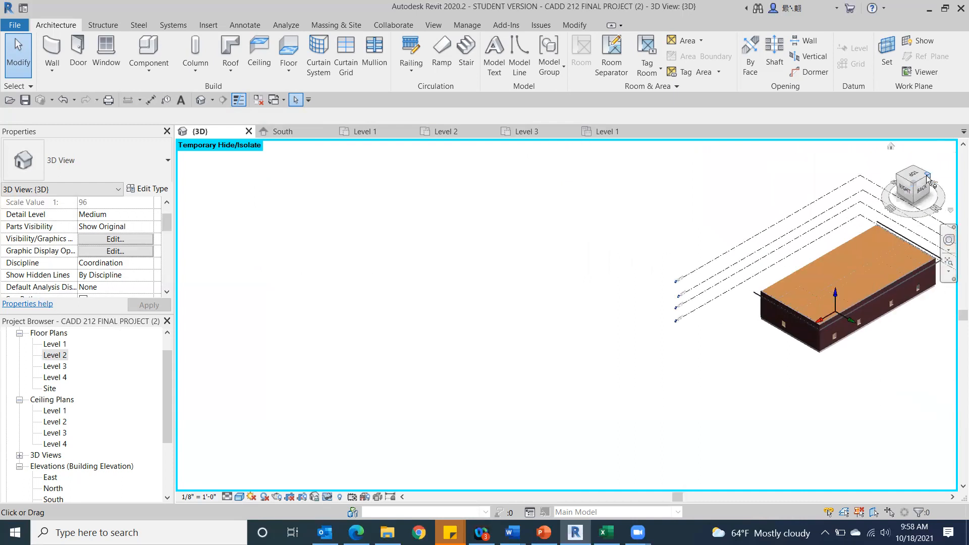
scroll(681, 336, "up", 5)
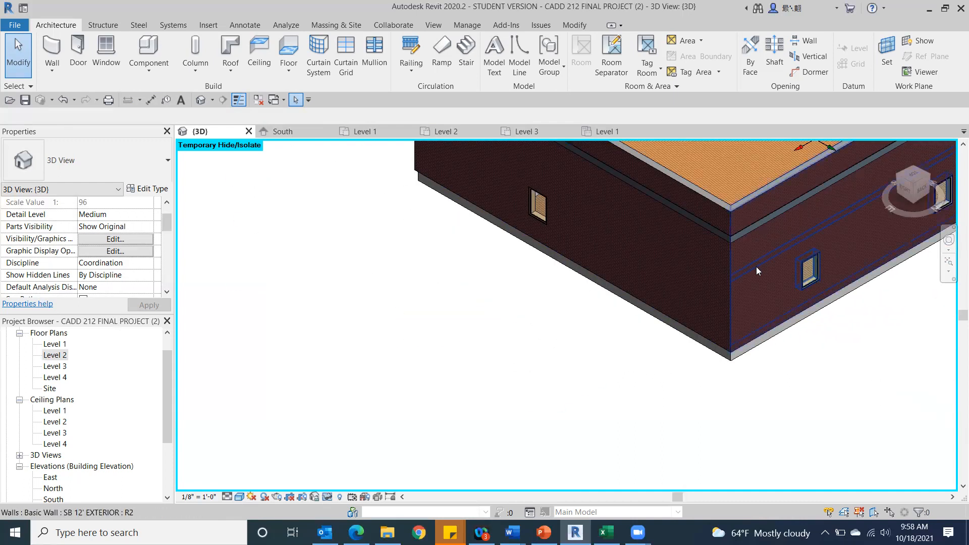
left_click(751, 268)
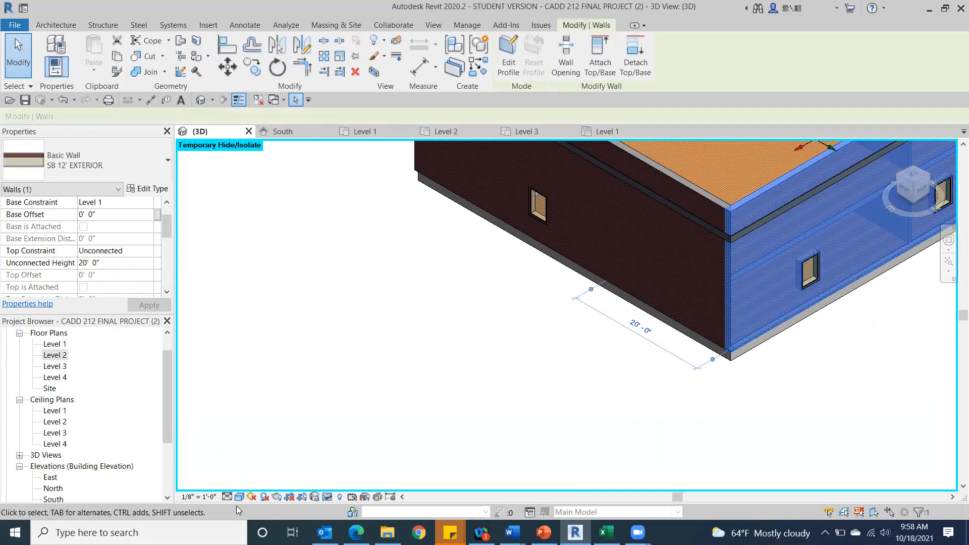
left_click(327, 496)
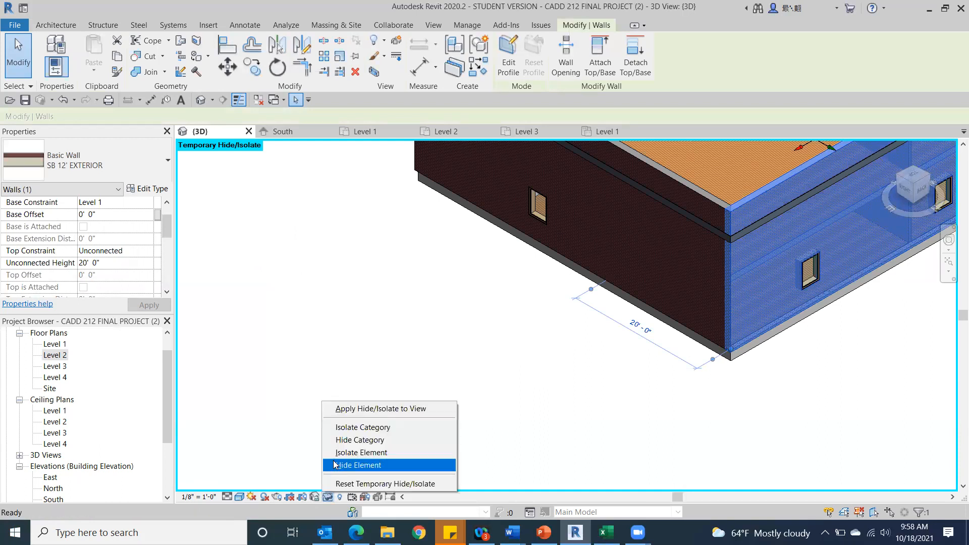
left_click(339, 464)
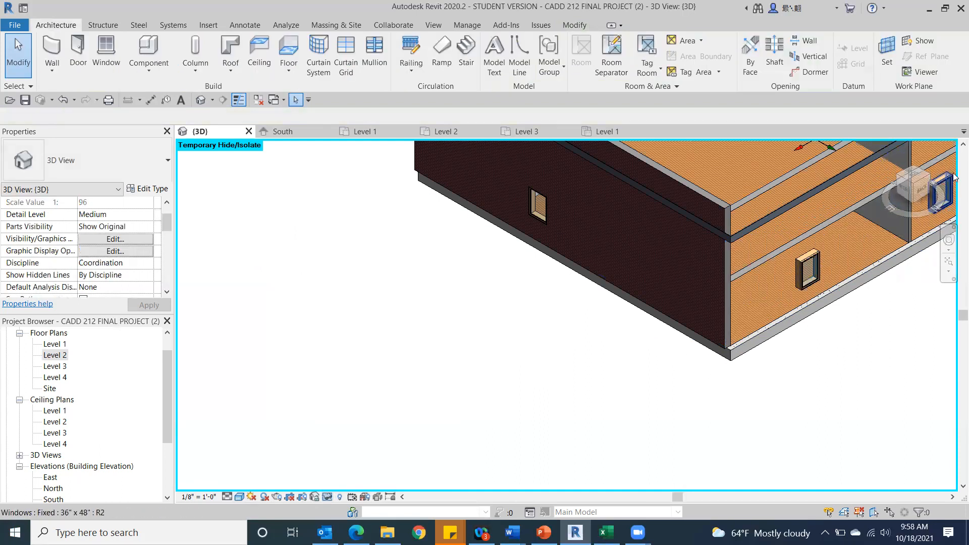
Set the unconnected height of the three SB 5" INTERIOR partitions between the north rooms to 9' 2".
left_click(921, 188)
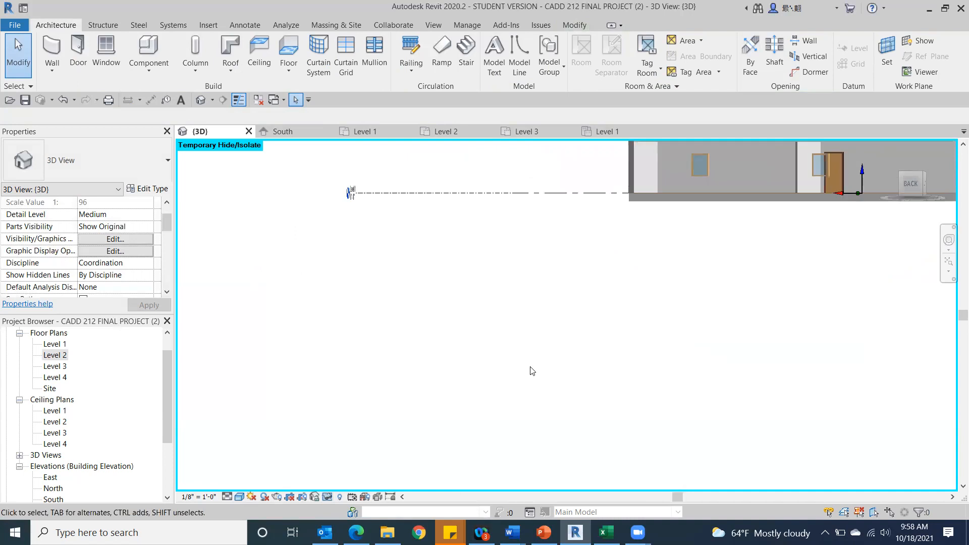
scroll(635, 188, "up", 5)
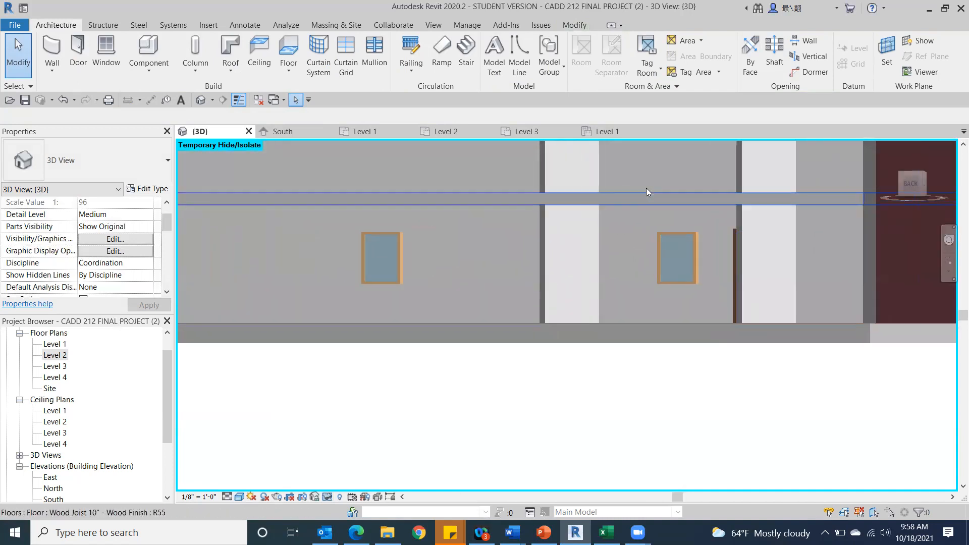
scroll(645, 188, "down", 3)
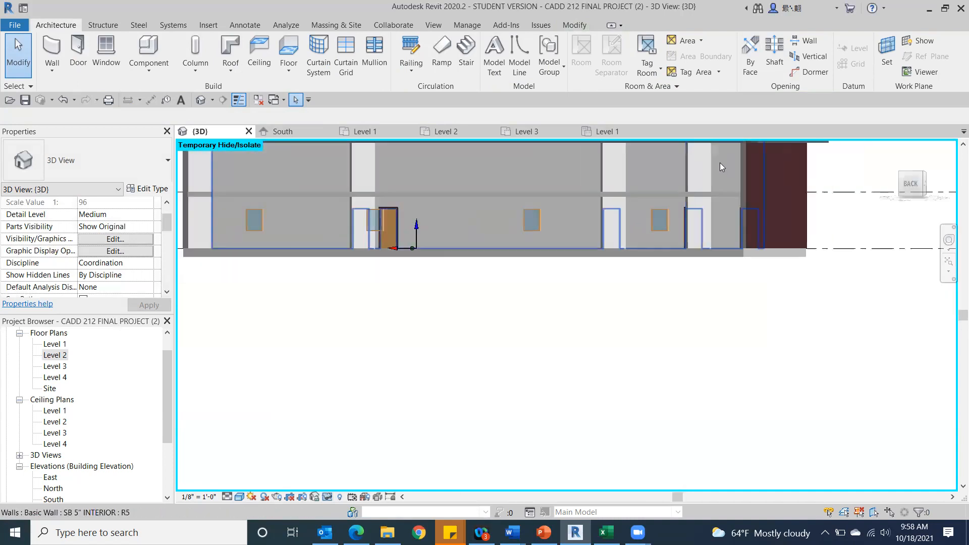
left_click(920, 182)
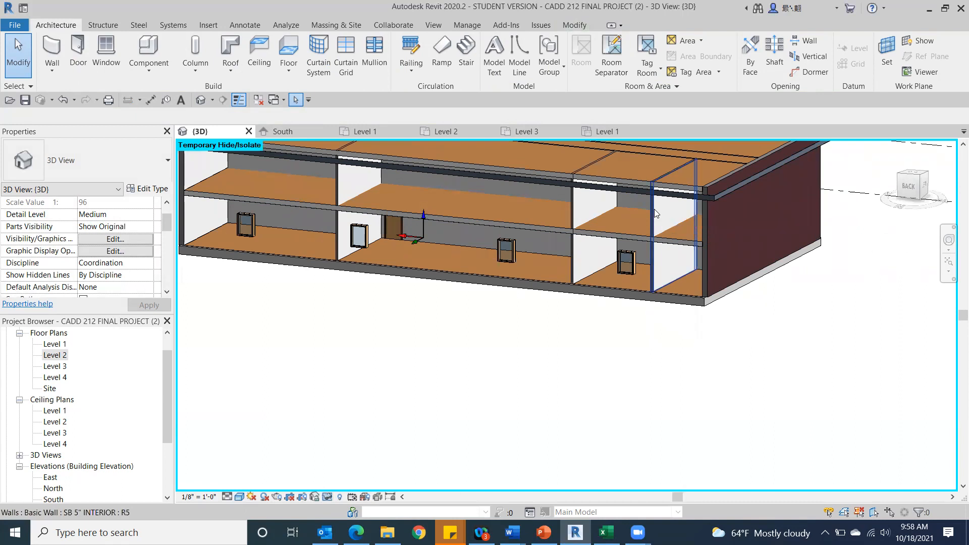
left_click(654, 209)
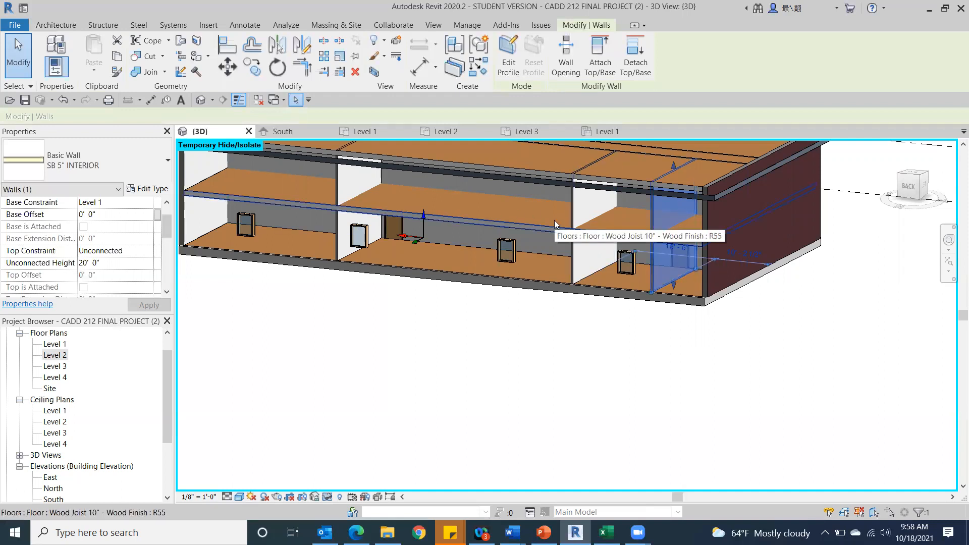
left_click(588, 204, "ctrl")
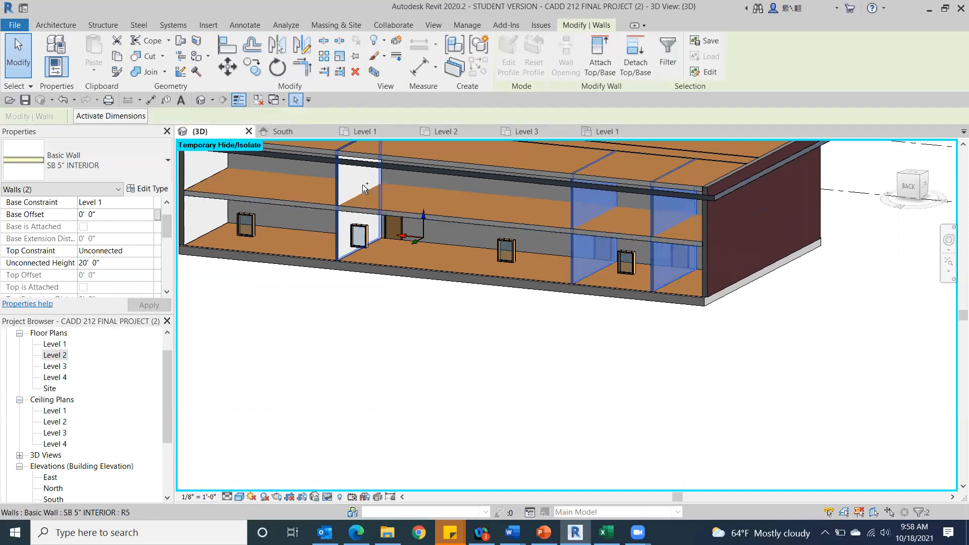
left_click(343, 180, "ctrl")
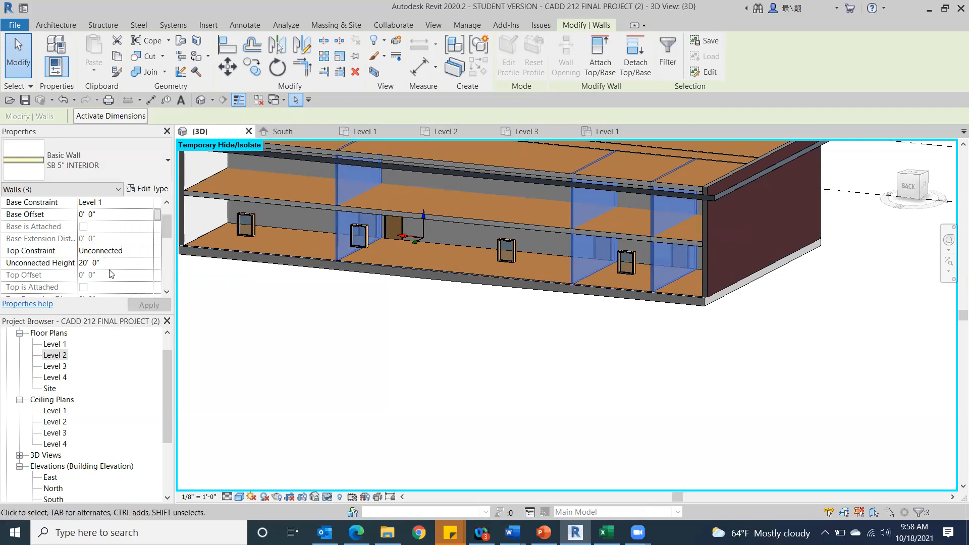
type("9")
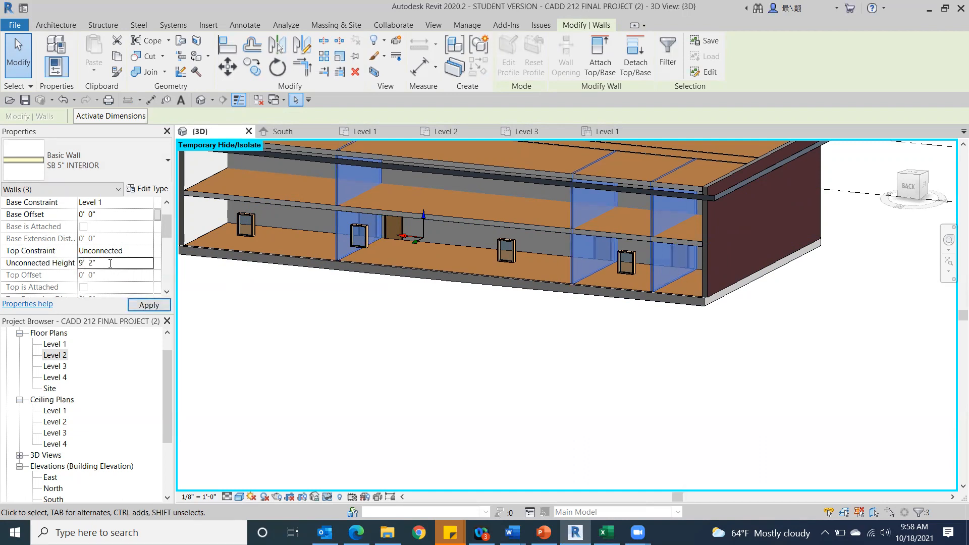
left_click(356, 435)
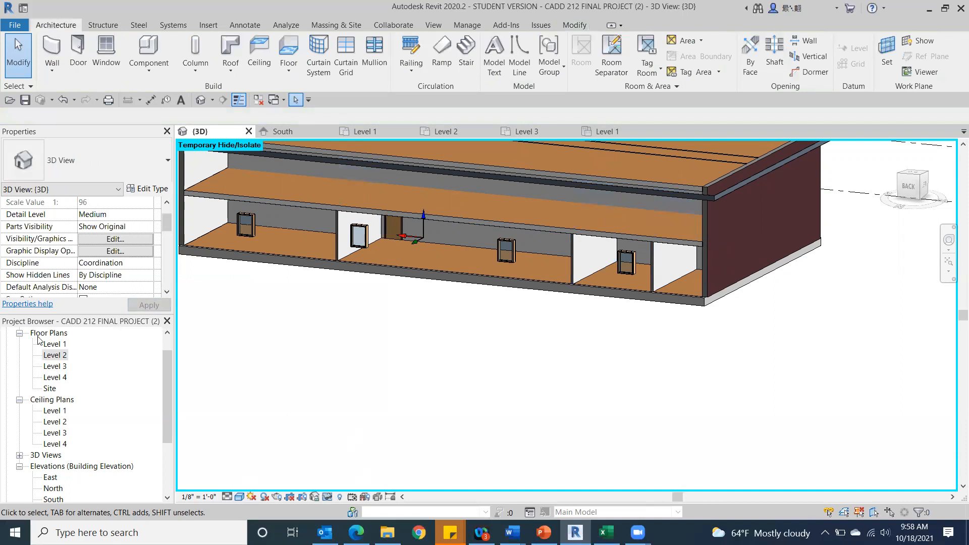
Try to draw an SB 5" INTERIOR wall on the Level 1 plan, over the westernmost partition of the north rooms.
double_click(52, 345)
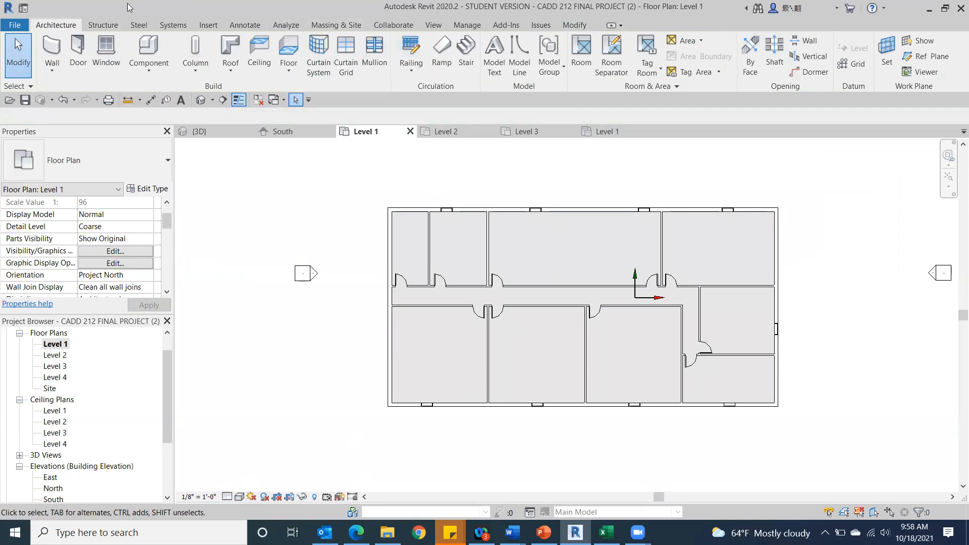
left_click(53, 46)
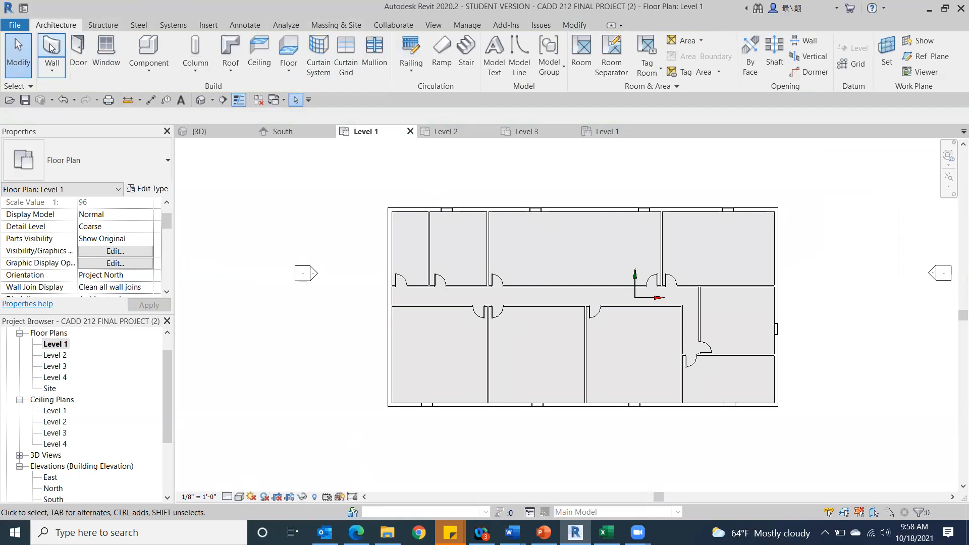
scroll(431, 208, "up", 3)
left_click(425, 215)
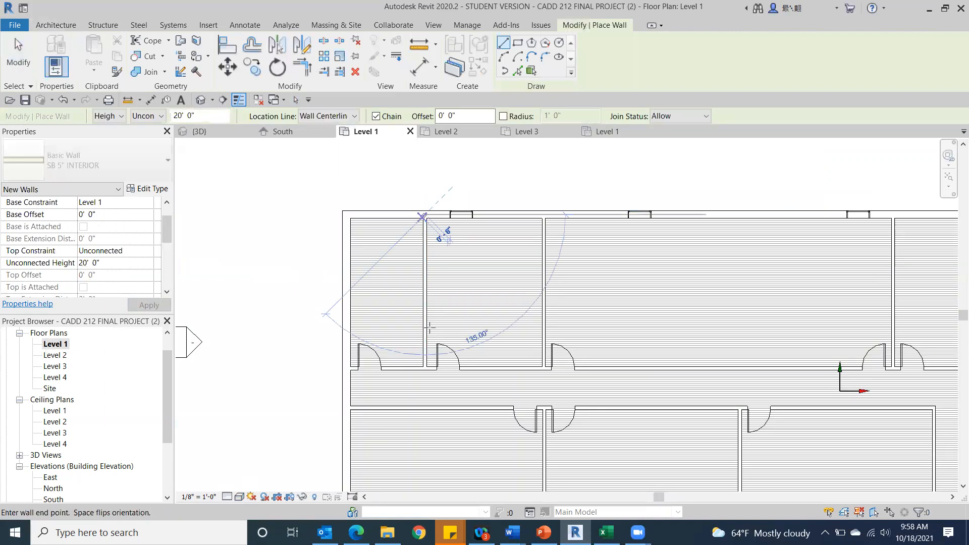
left_click(425, 367)
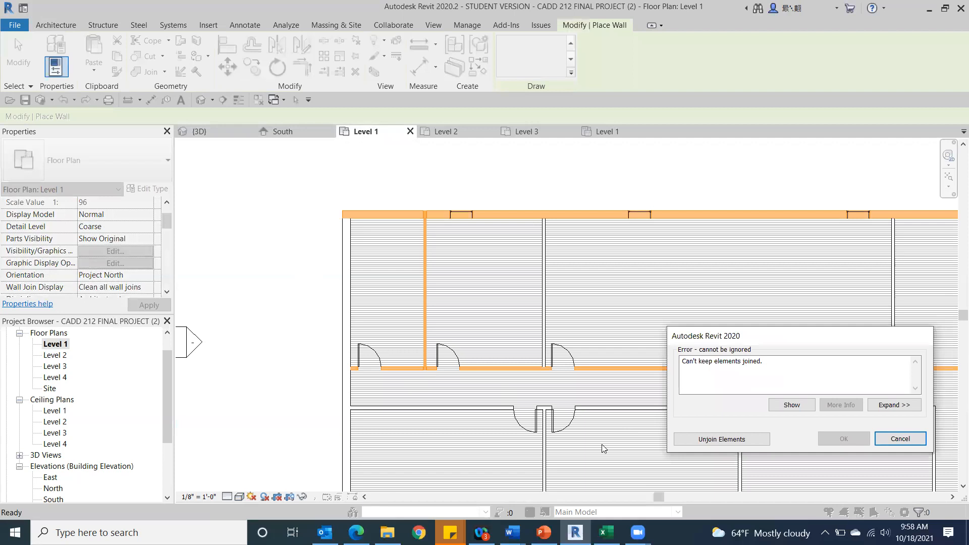
left_click(721, 439)
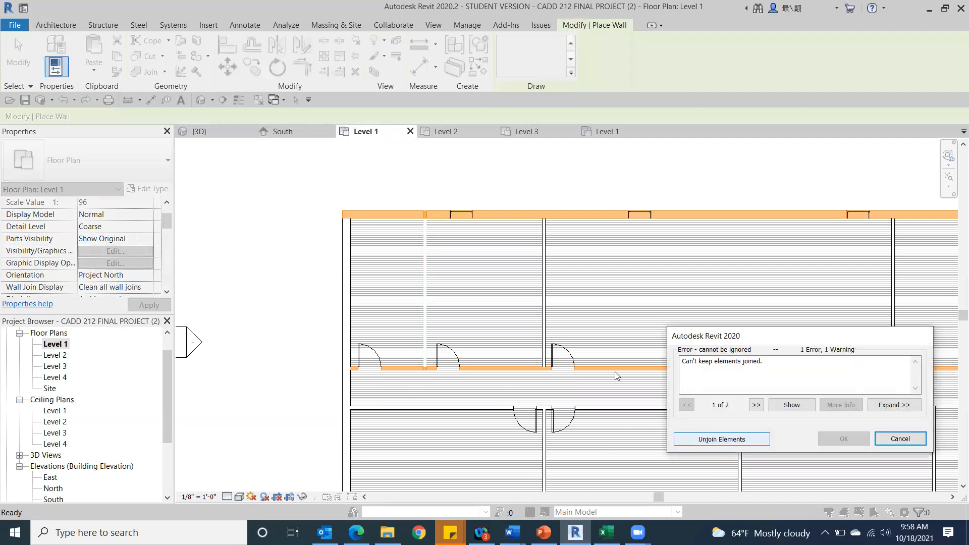
left_click(737, 439)
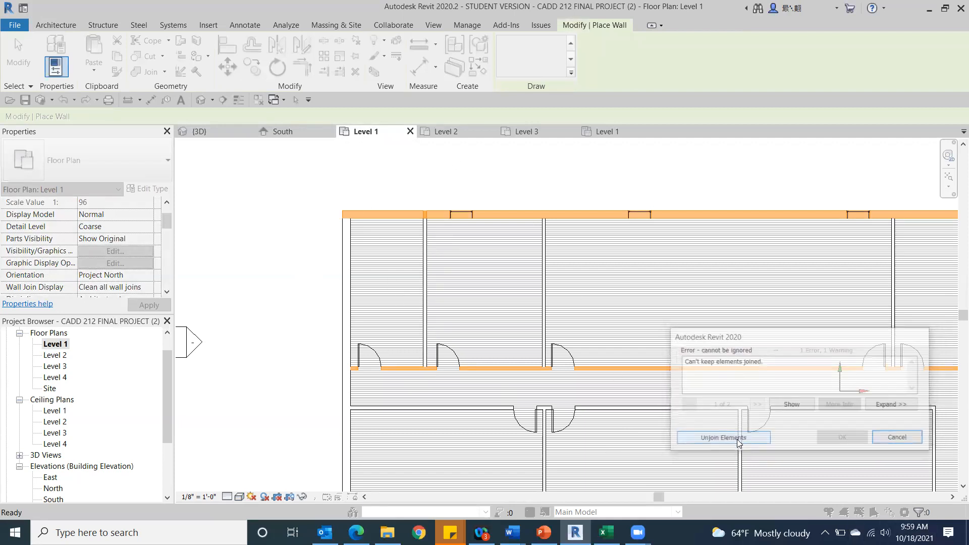
left_click(899, 438)
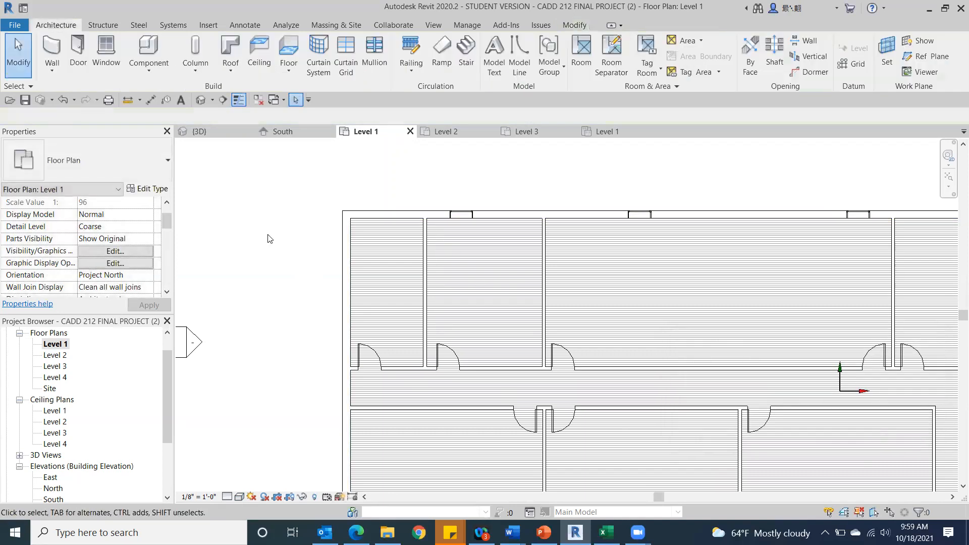
Draw an SB 5" INTERIOR wall 20' long on the Level 2 plan, over the westernmost partition of the north rooms.
double_click(56, 355)
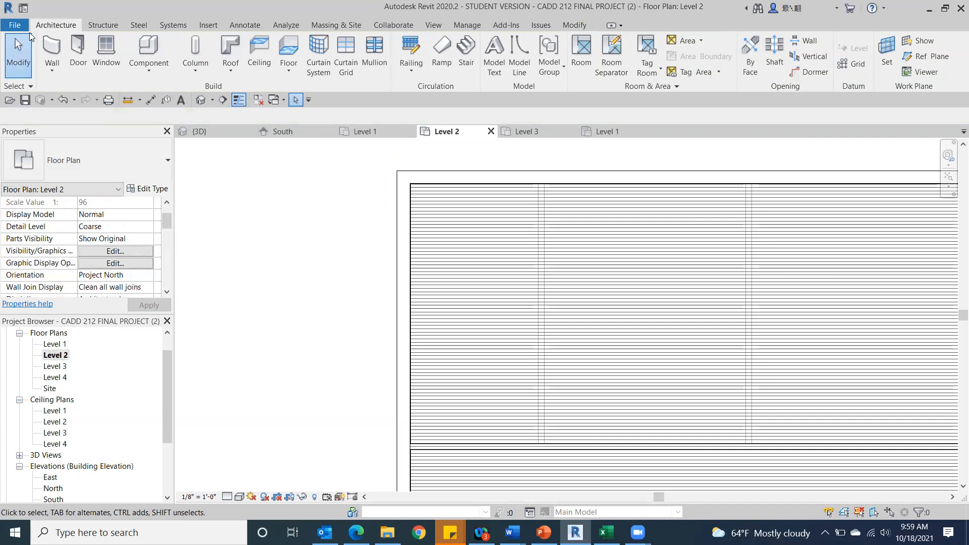
left_click(52, 51)
left_click(540, 177)
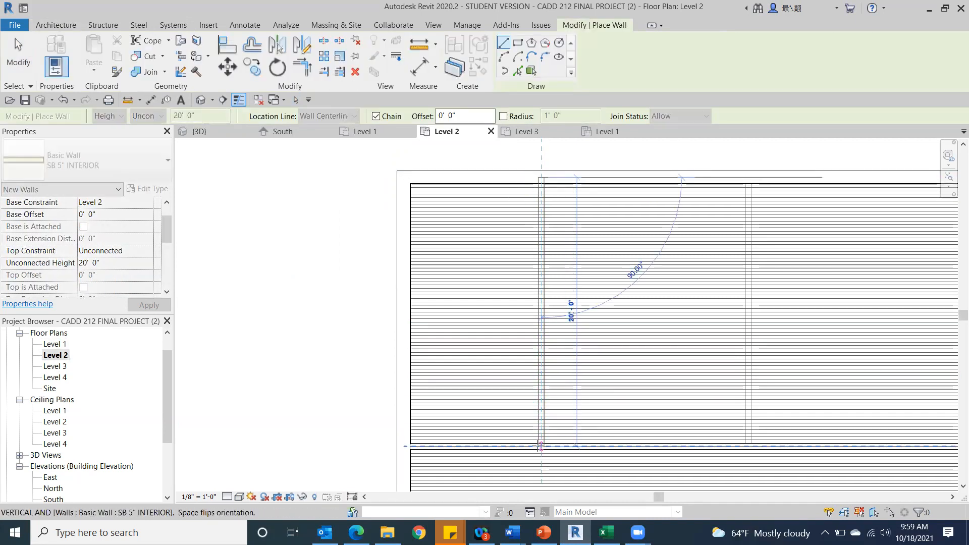
left_click(540, 445)
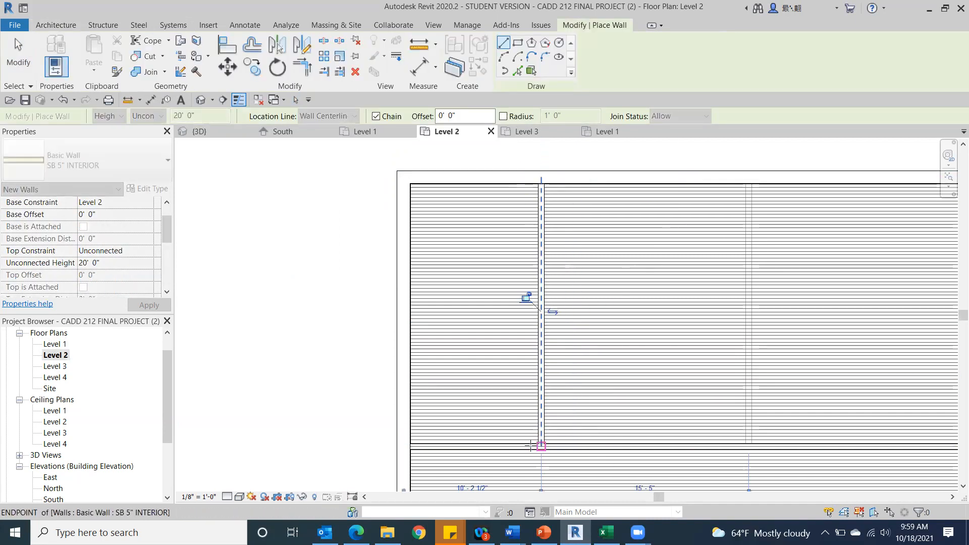
left_click(406, 446)
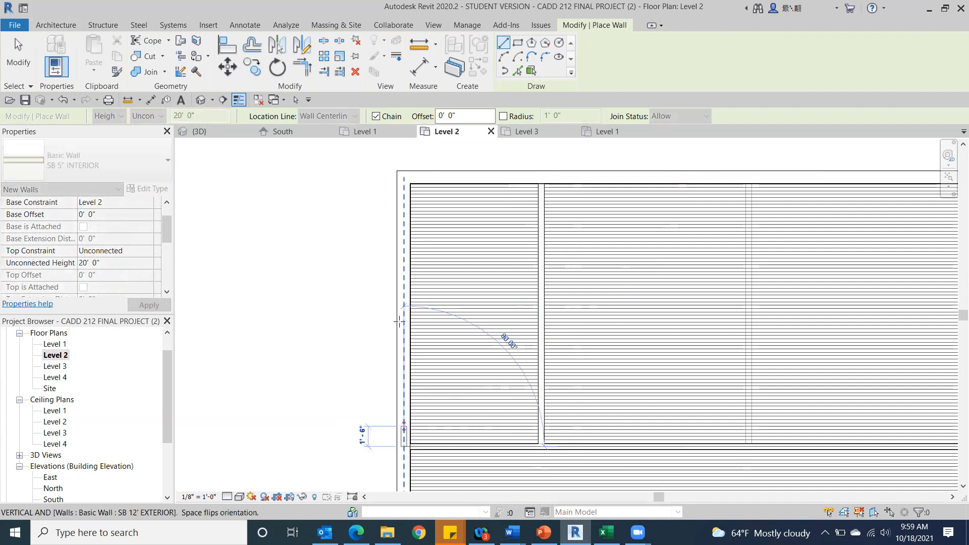
left_click(9, 67)
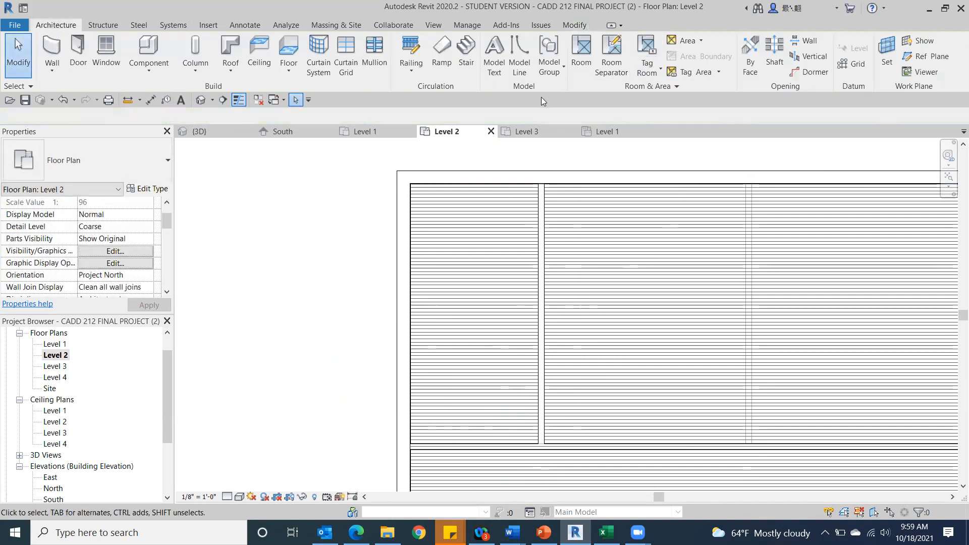
Set the unconnected height of the new Level 2 partition to 9' 2" in the 3D view.
left_click(199, 101)
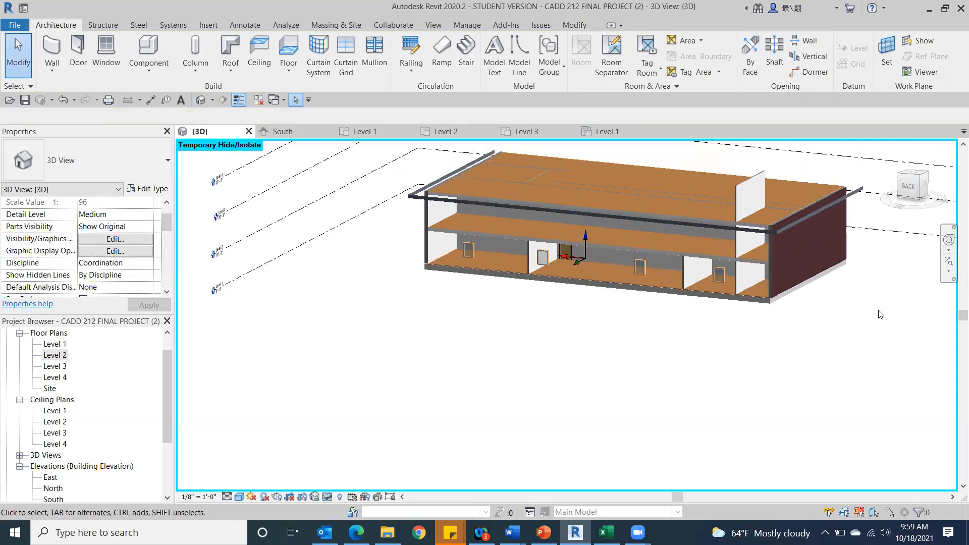
scroll(767, 262, "up", 3)
middle_click_drag(544, 447, 687, 257)
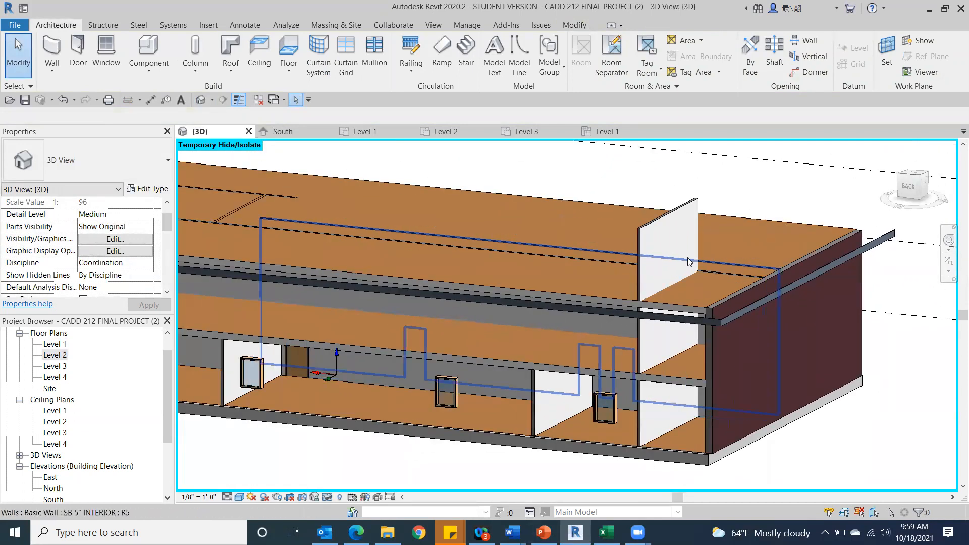
left_click(648, 232)
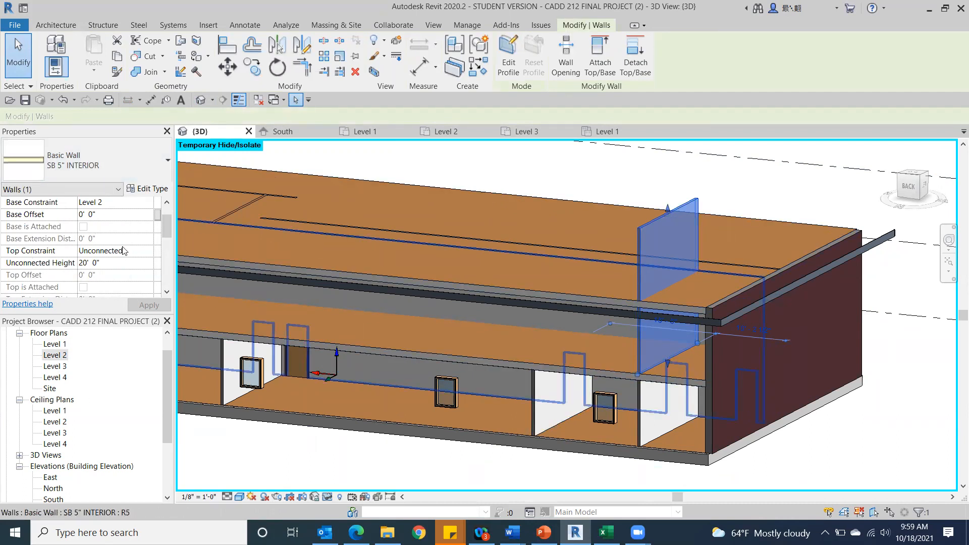
left_click(106, 263)
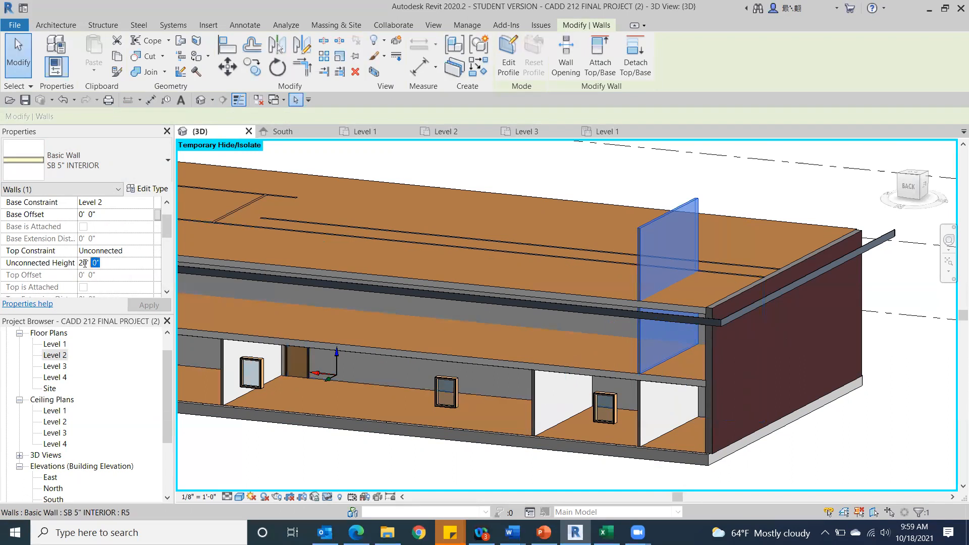
type("9' 2")
key("Return")
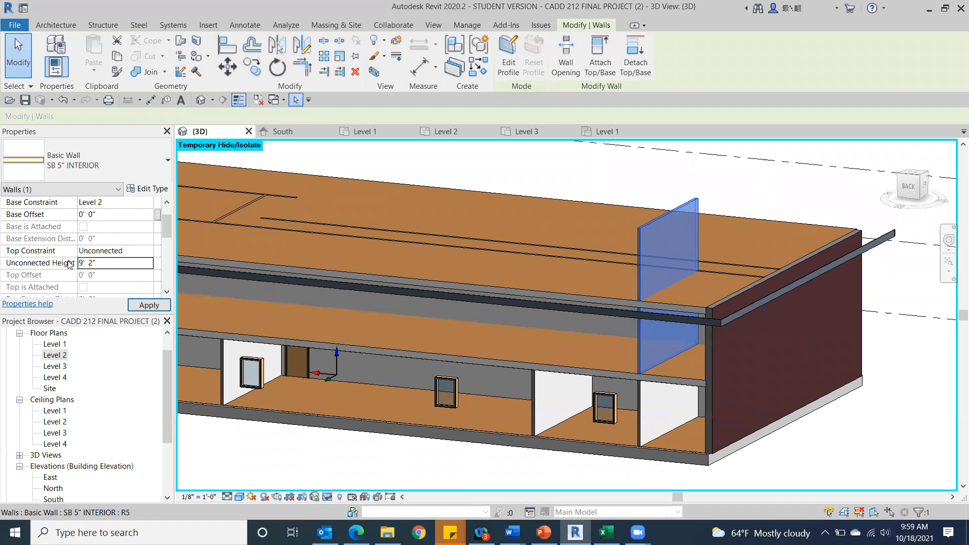
left_click(158, 303)
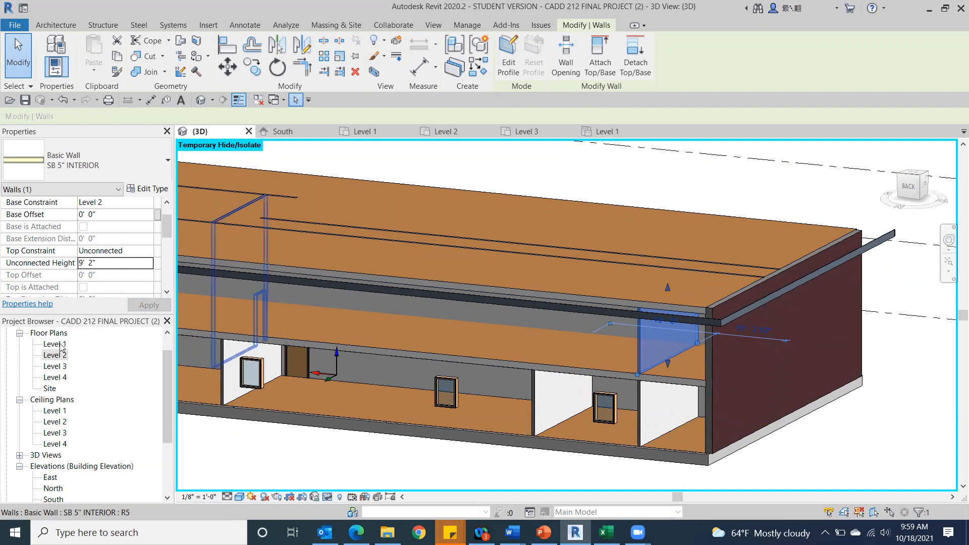
On the Level 2 plan, draw an SB 5" INTERIOR wall from the new partition's south end to the west exterior wall.
double_click(54, 356)
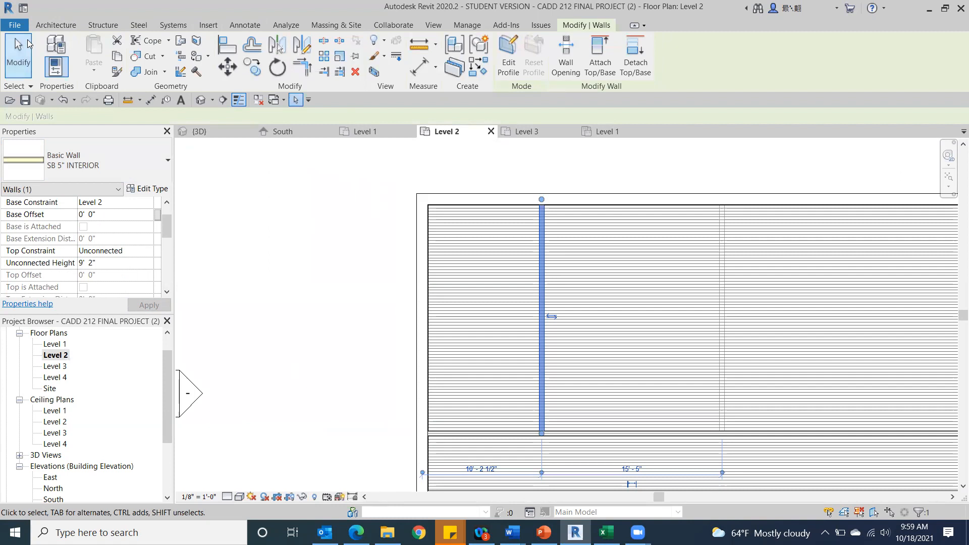
left_click(51, 25)
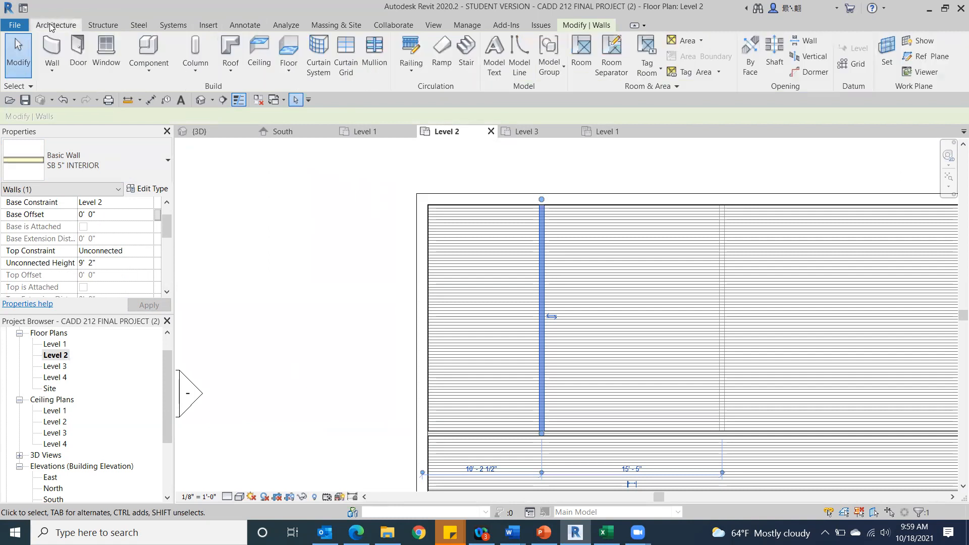
left_click(52, 53)
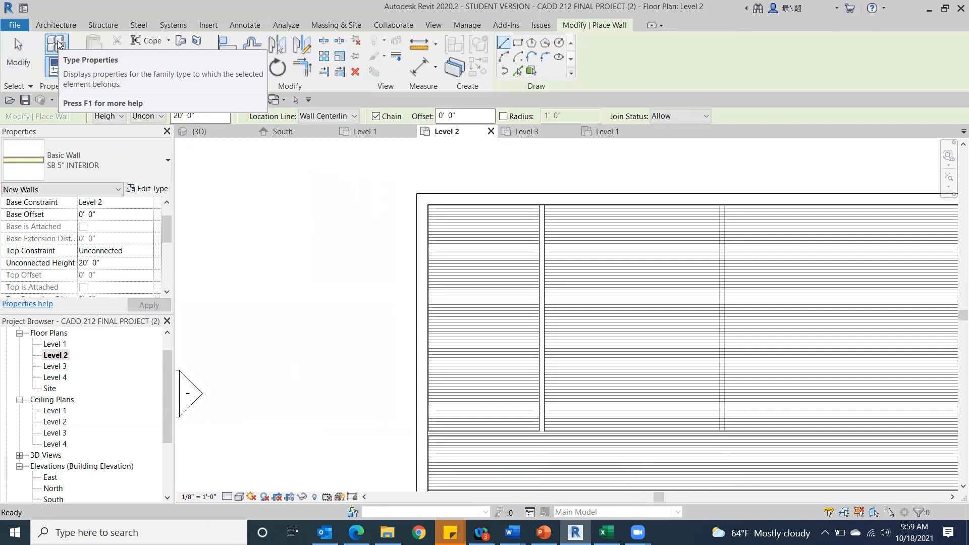
left_click(541, 433)
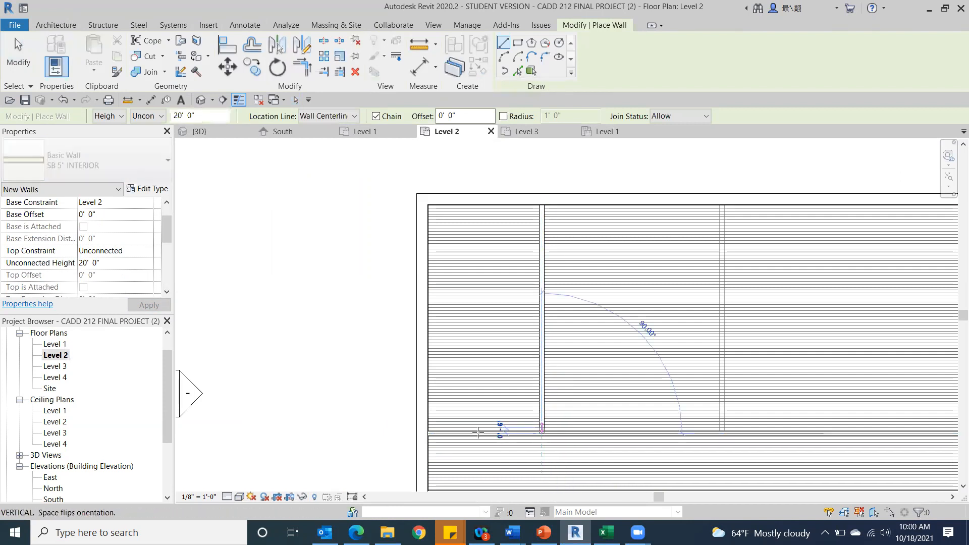
left_click(423, 433)
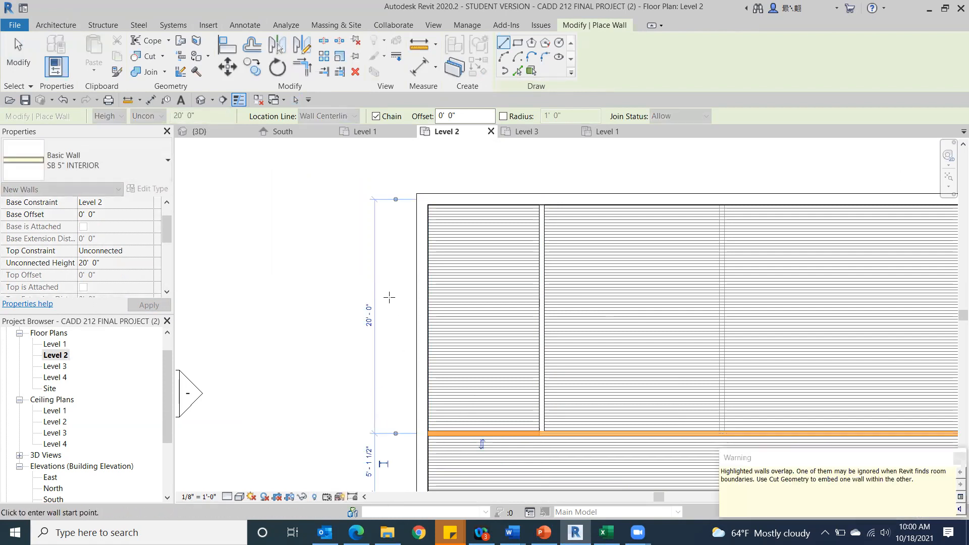
left_click(18, 50)
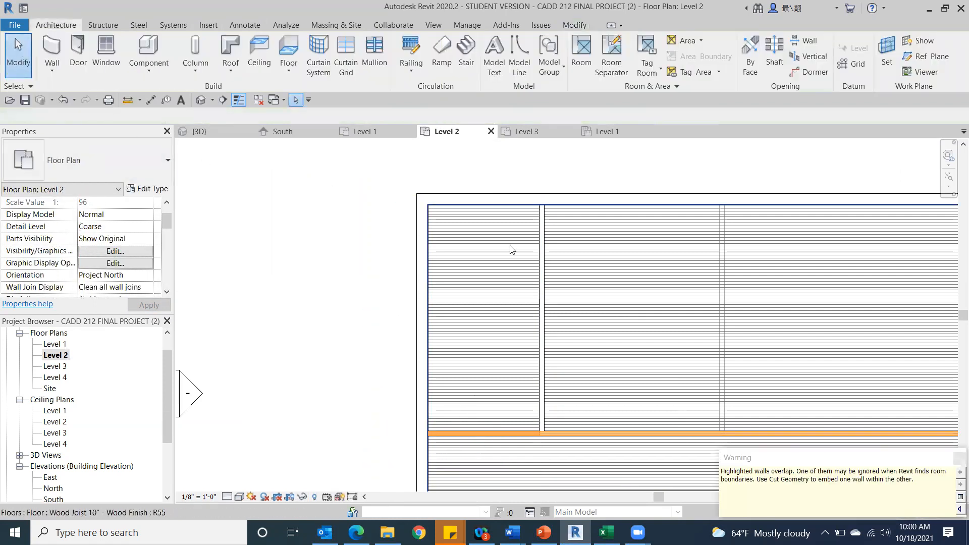
scroll(403, 242, "down", 2)
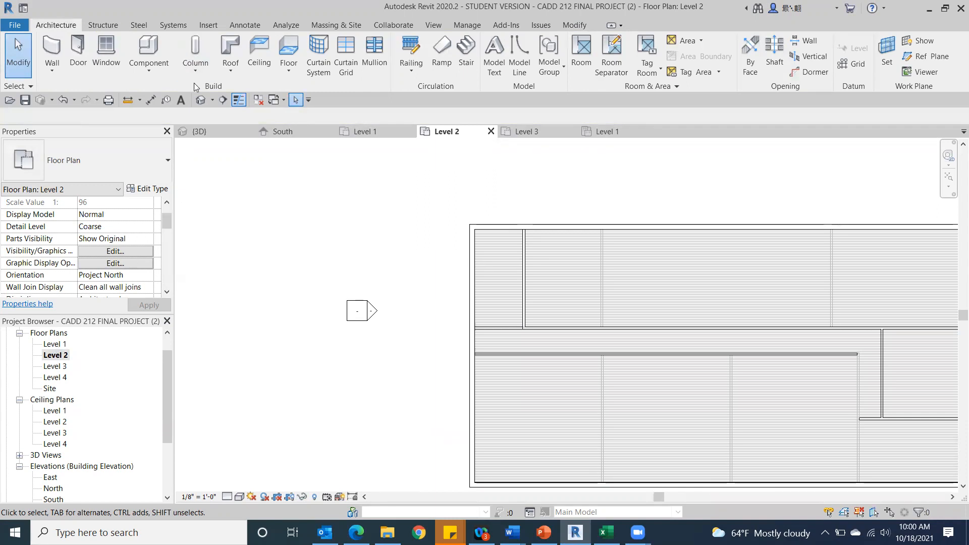
Set the unconnected height of the long Level 1 wall on the corridor's north side to 9' 2" in the 3D view.
left_click(201, 100)
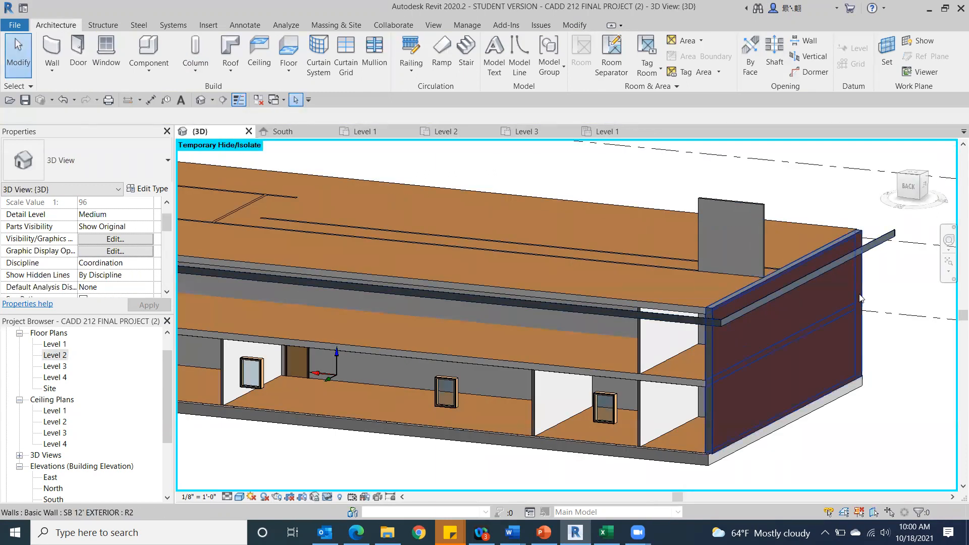
scroll(727, 266, "down", 3)
scroll(621, 262, "up", 3)
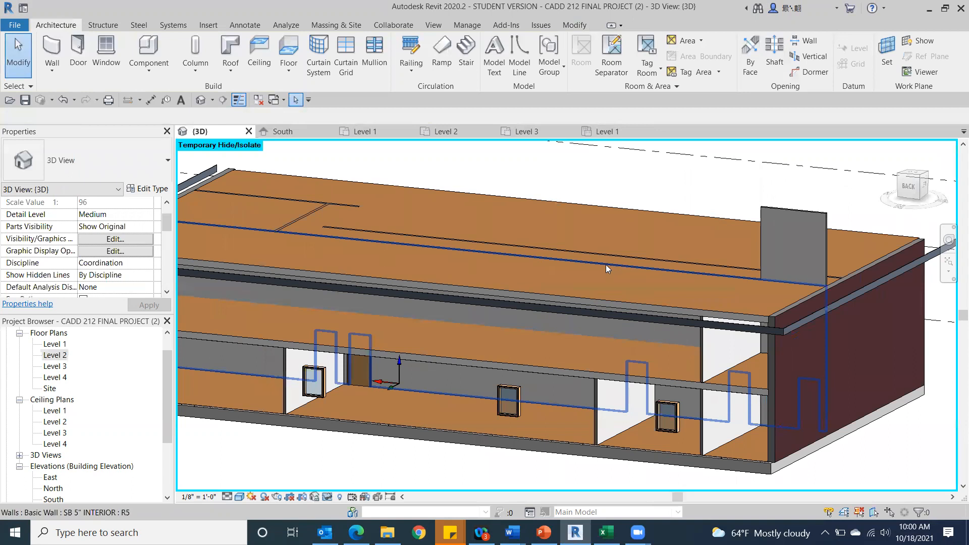
left_click(606, 261)
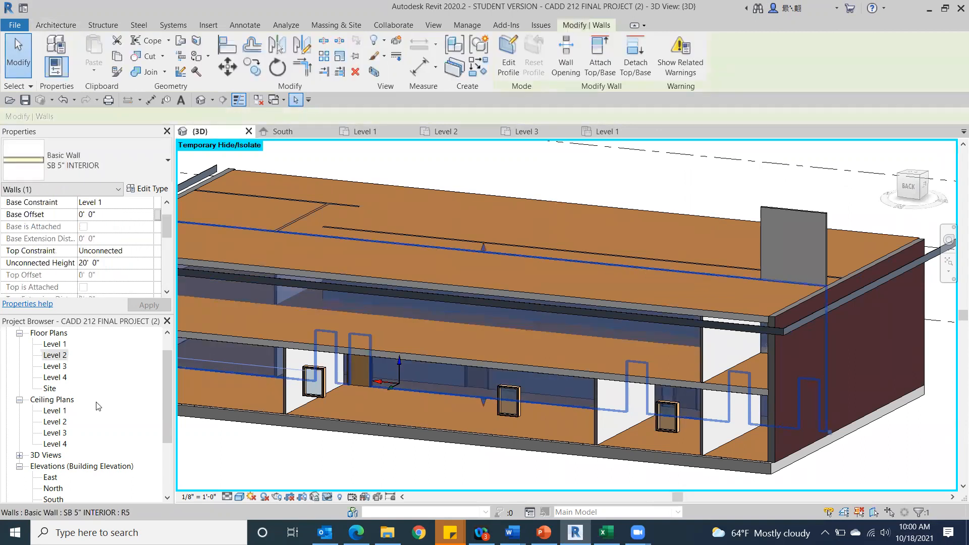
left_click(107, 262)
type("9 2")
key("Return")
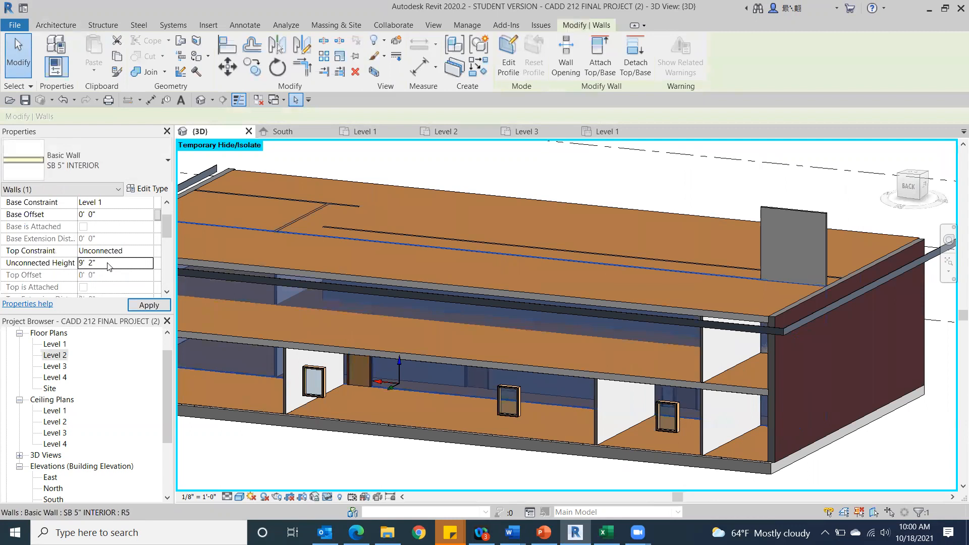
left_click(149, 305)
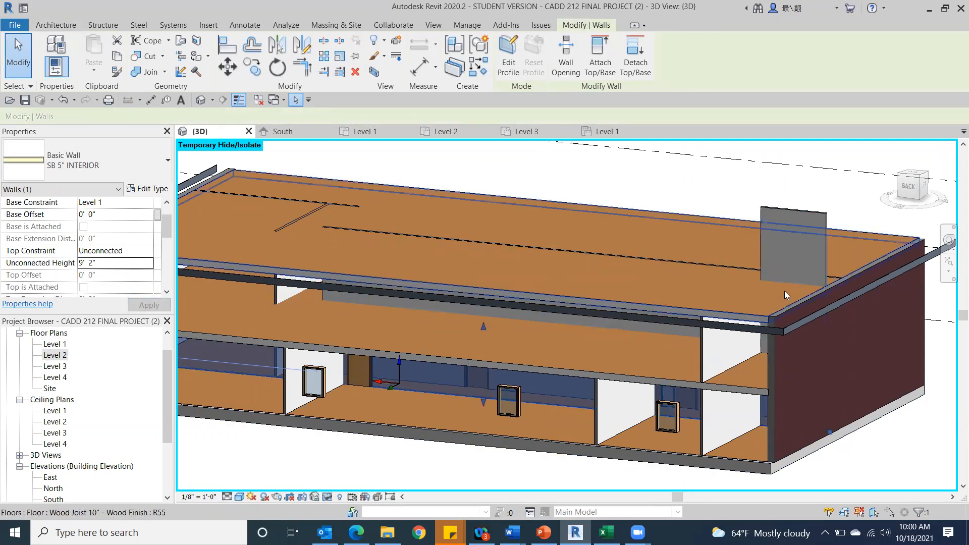
Temporarily hide the west SB 12' EXTERIOR wall in the 3D view.
left_click(803, 391)
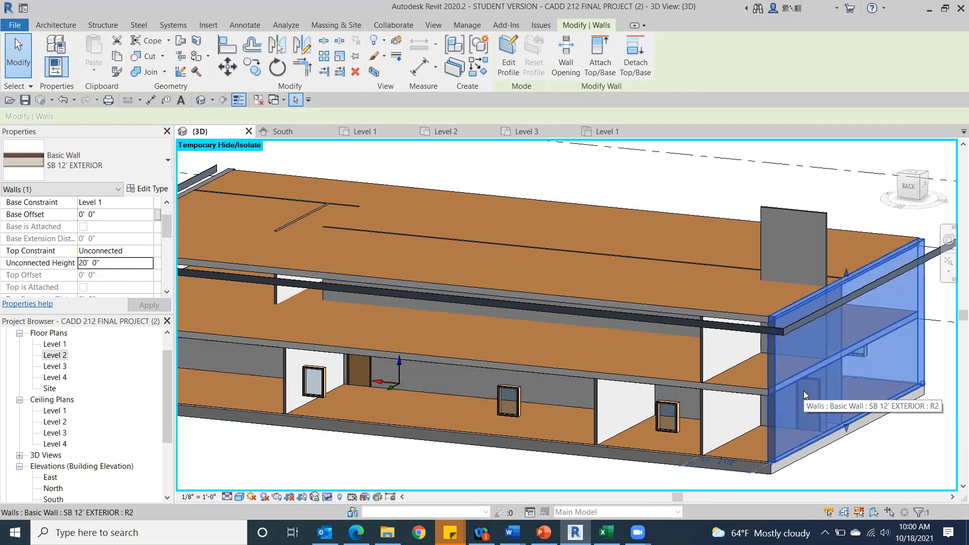
left_click(326, 496)
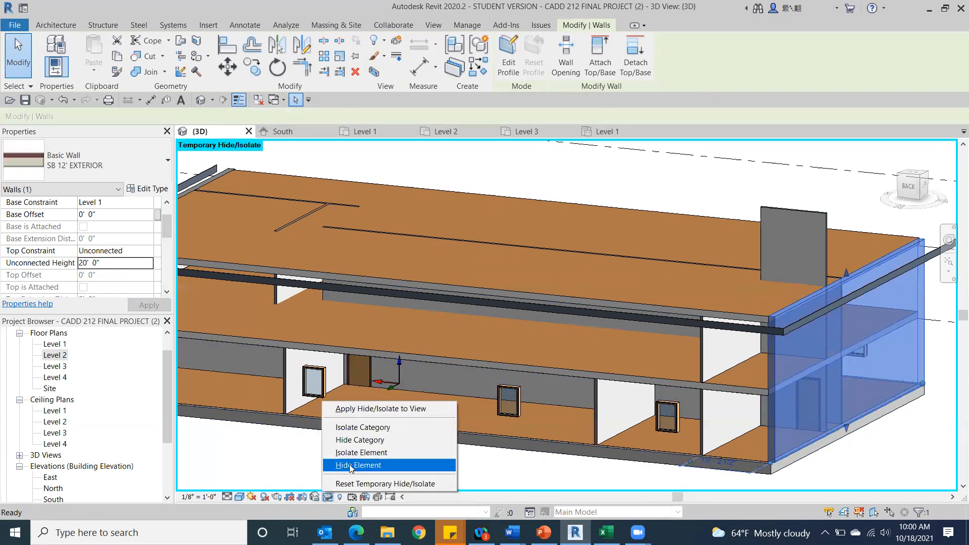
left_click(350, 465)
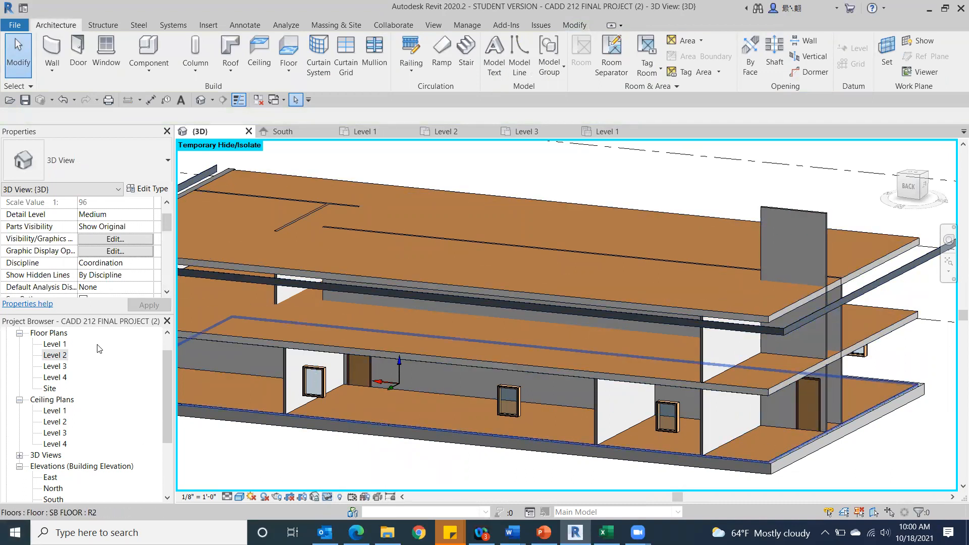
On the Level 1 plan, start a stair with location line Run: Left and draw a 7' 4" run north along the northwest room's west wall.
double_click(56, 344)
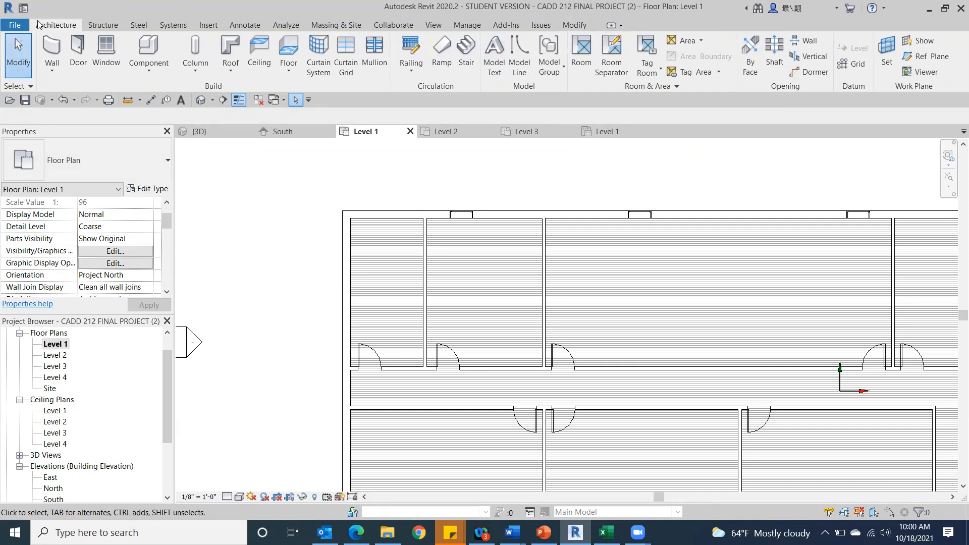
left_click(461, 47)
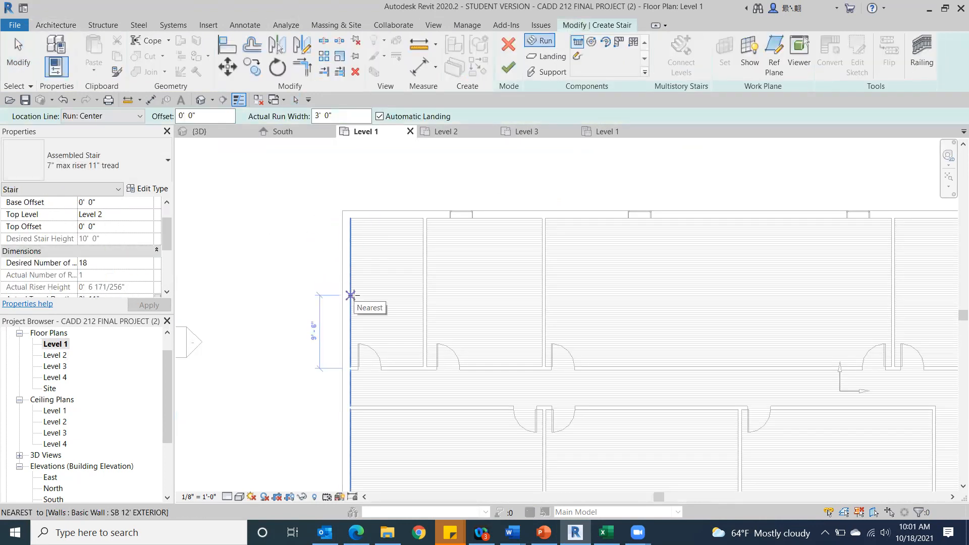
left_click(142, 117)
left_click(79, 138)
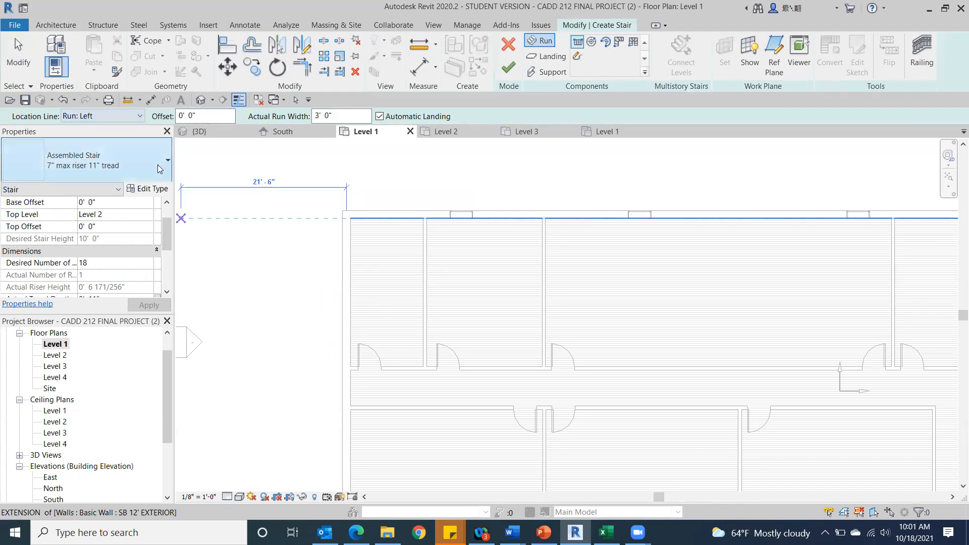
left_click(351, 305)
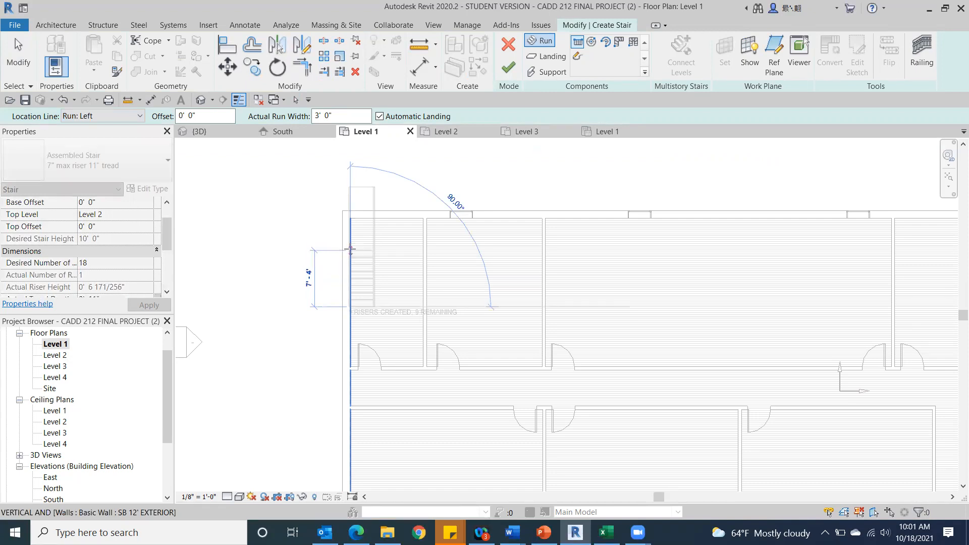
left_click(350, 250)
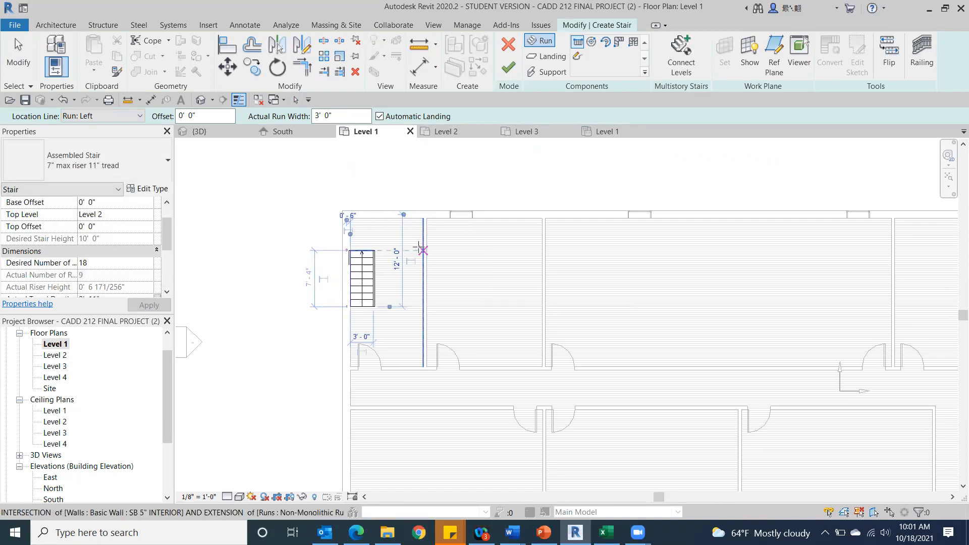
Draw the stair's return run south along the room's east partition with an automatic landing, and finish the stair.
left_click(419, 246)
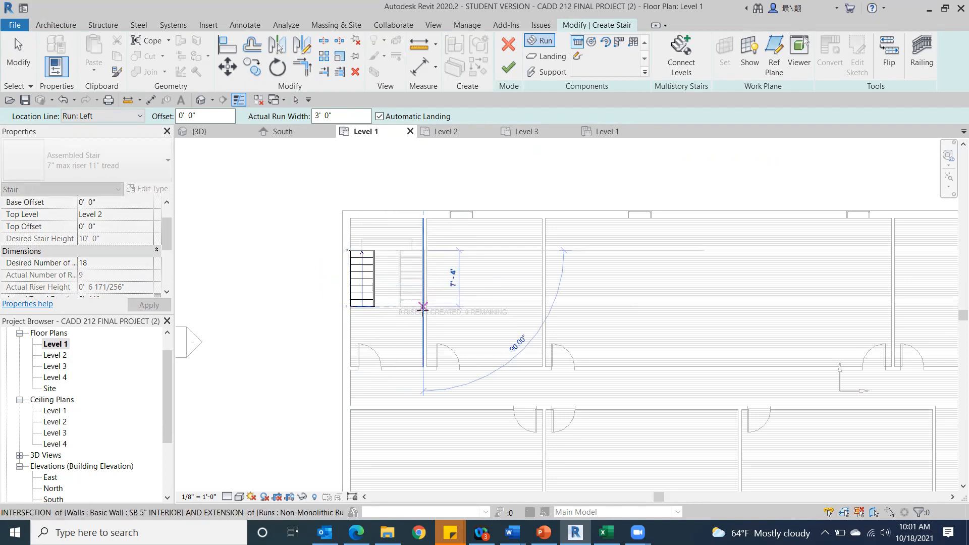
left_click(422, 330)
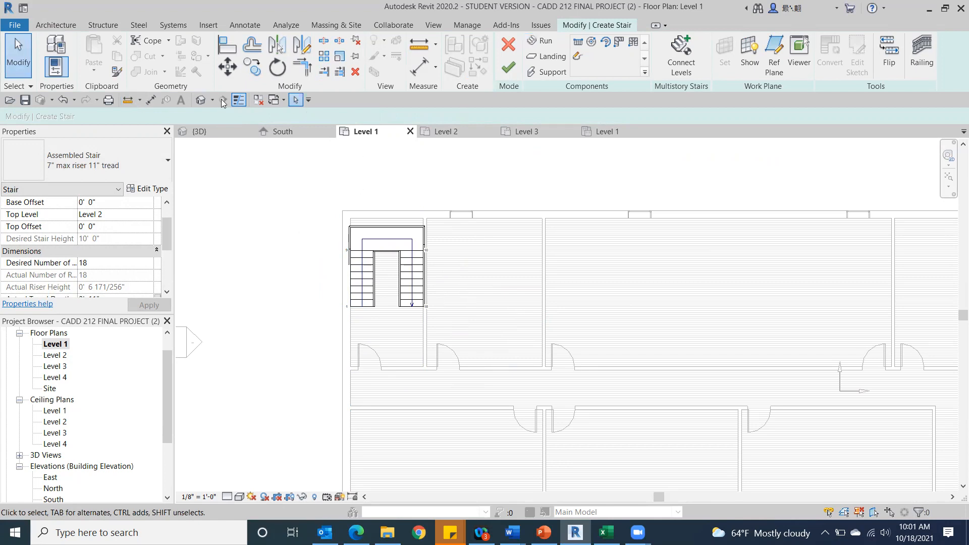
left_click(502, 69)
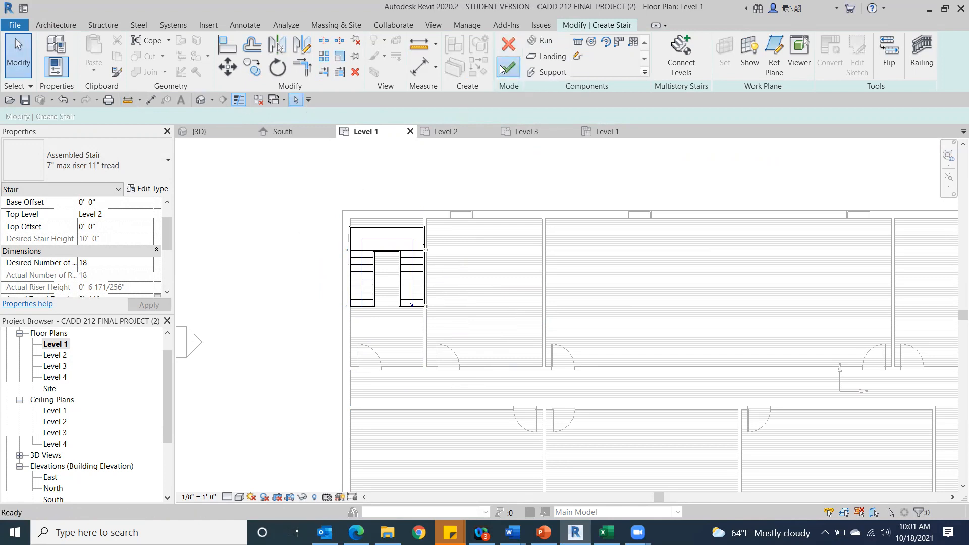
left_click(503, 65)
left_click(549, 347)
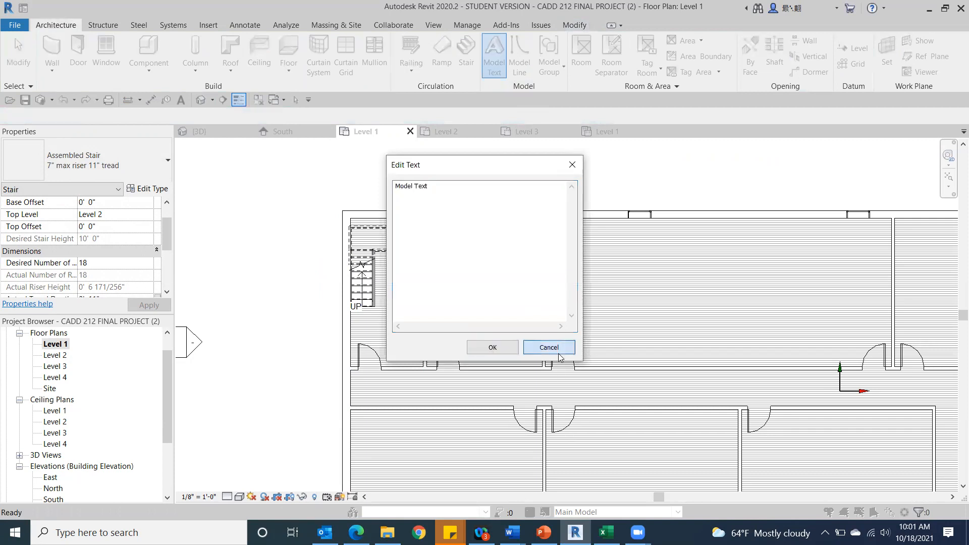
In the left side 3D view, nudge the stair north until its landing meets the inner face of the north exterior wall.
left_click(200, 101)
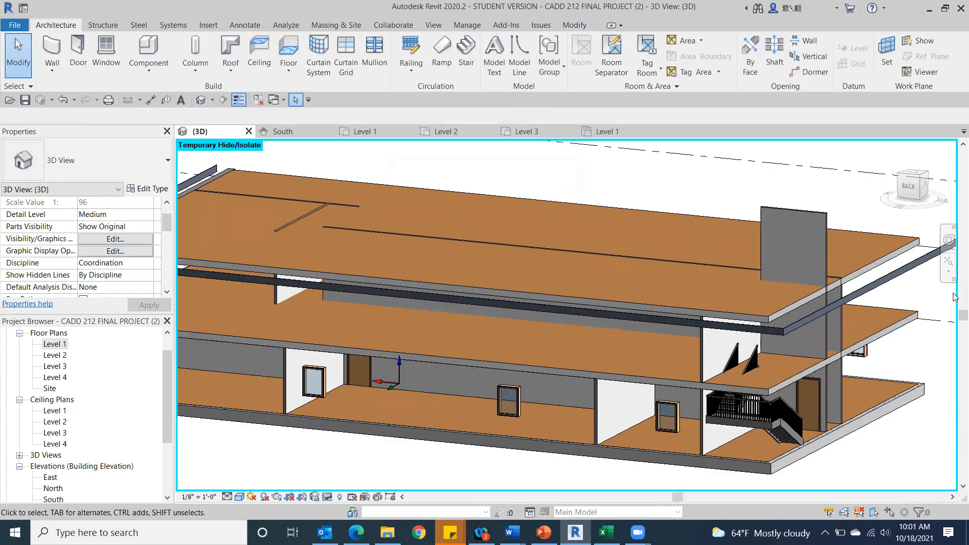
left_click(927, 184)
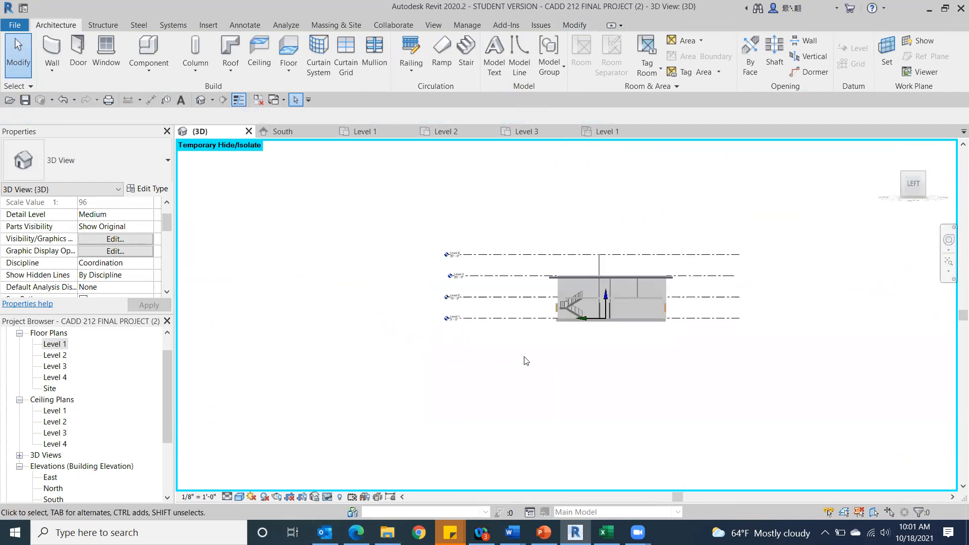
scroll(575, 313, "up", 8)
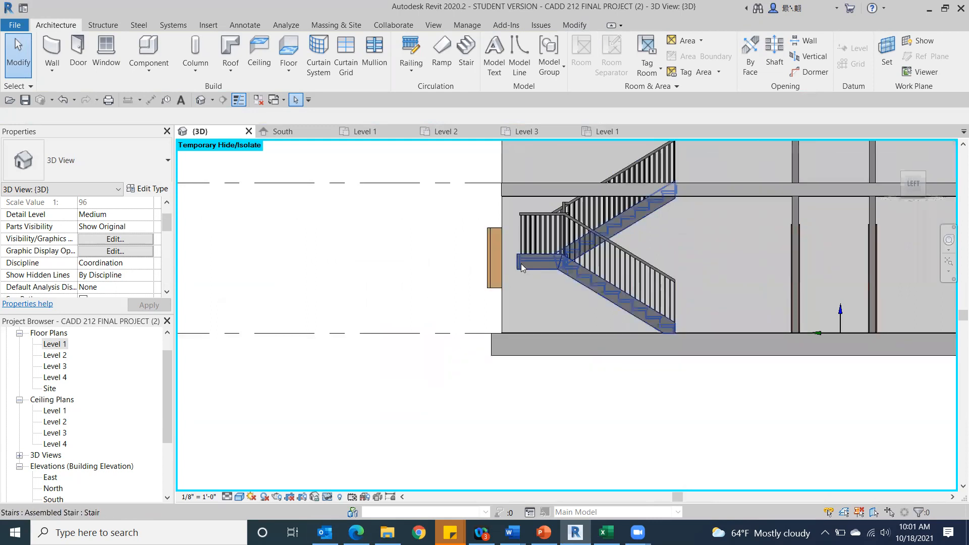
scroll(543, 272, "up", 2)
left_click(544, 274)
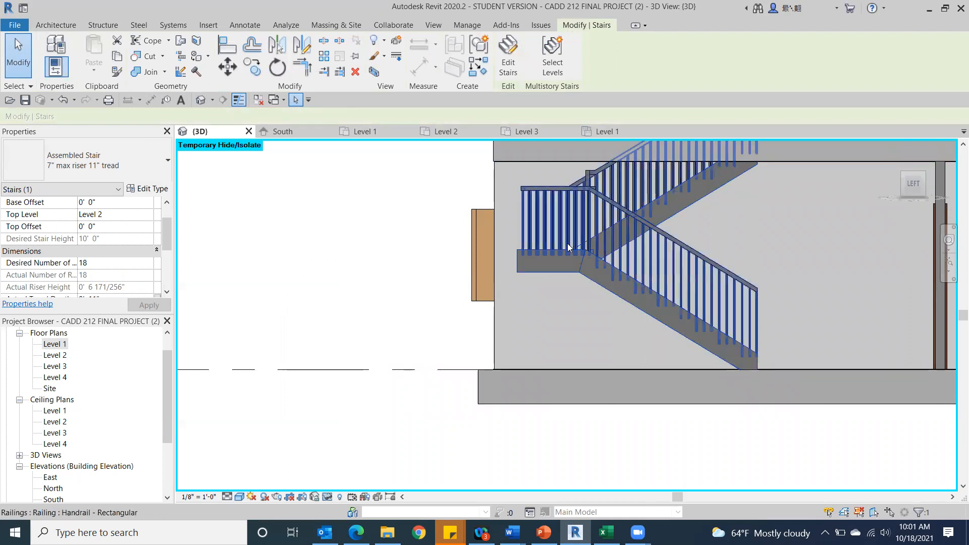
left_click_drag(560, 250, 557, 251)
key("Left")
key("Left")
key("Left")
key("Left")
key("Left")
key("Left")
key("Left")
key("Left")
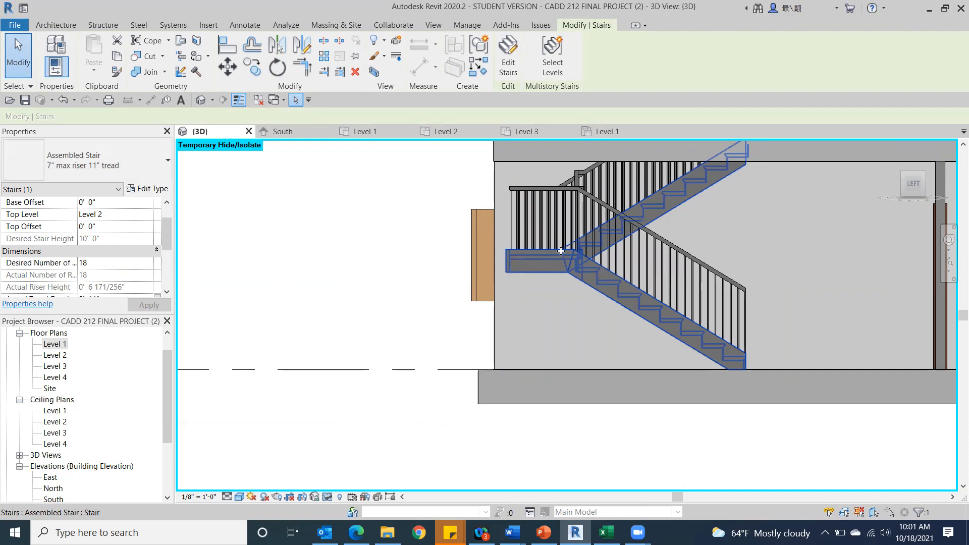
key("Left")
key("Left")
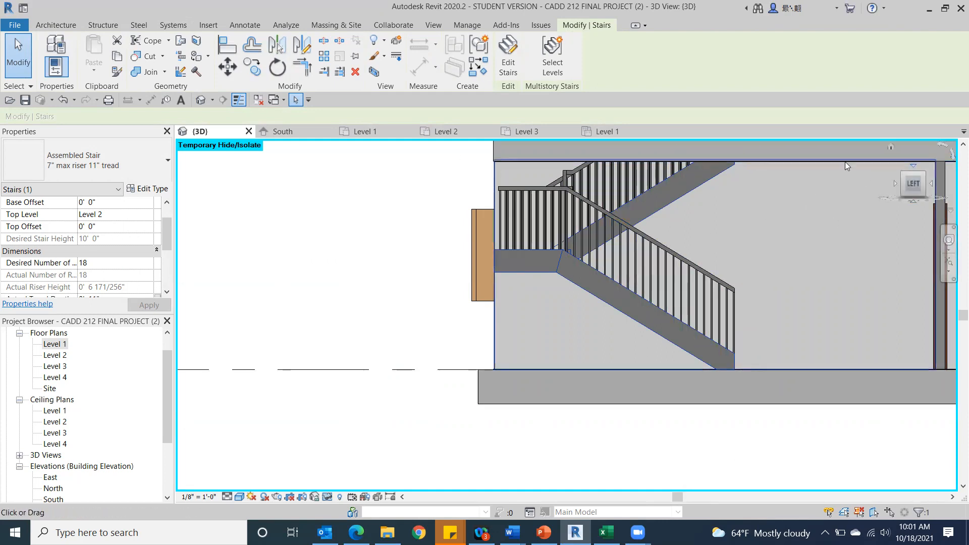
On the Level 2 plan, start a stair up to Level 3 and draw a 7' 4" run north along the northwest room's west wall.
double_click(54, 355)
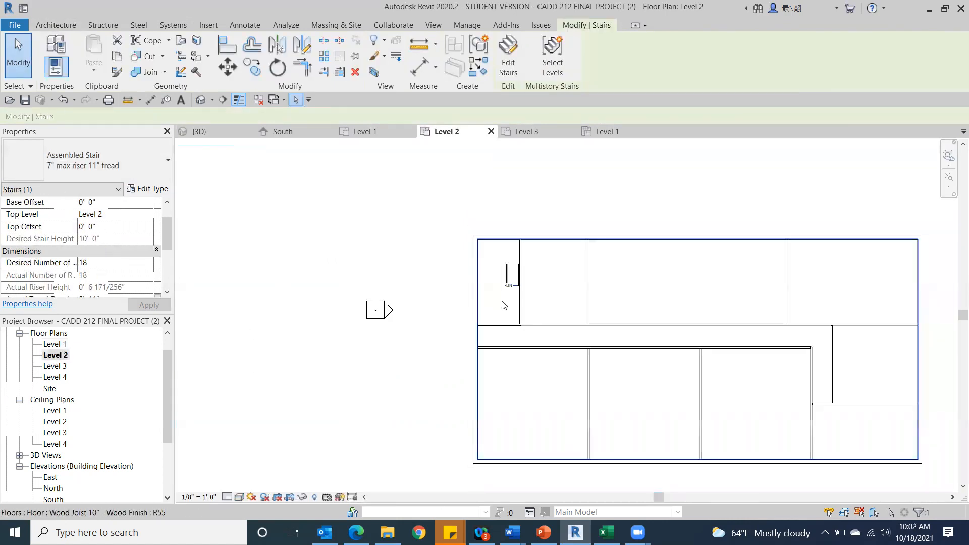
scroll(497, 207, "up", 2)
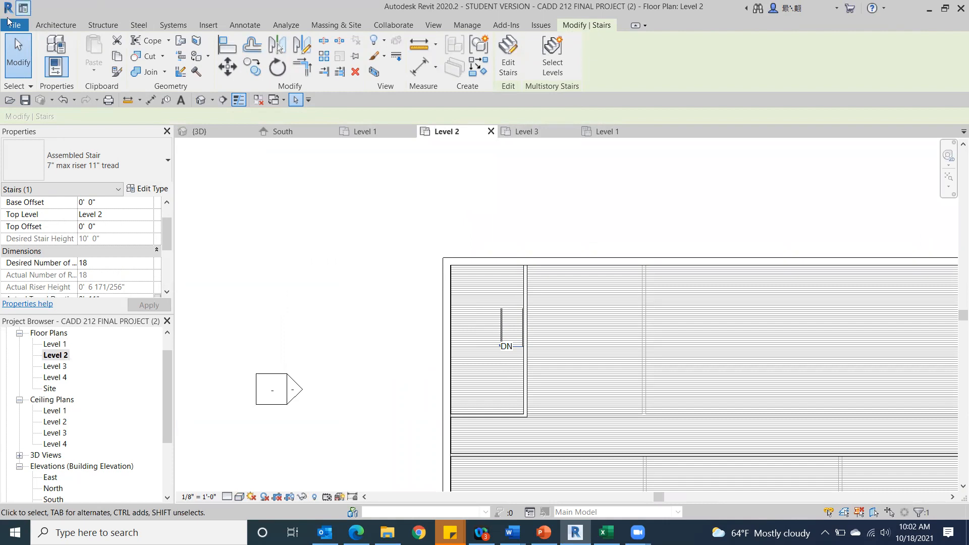
left_click(18, 54)
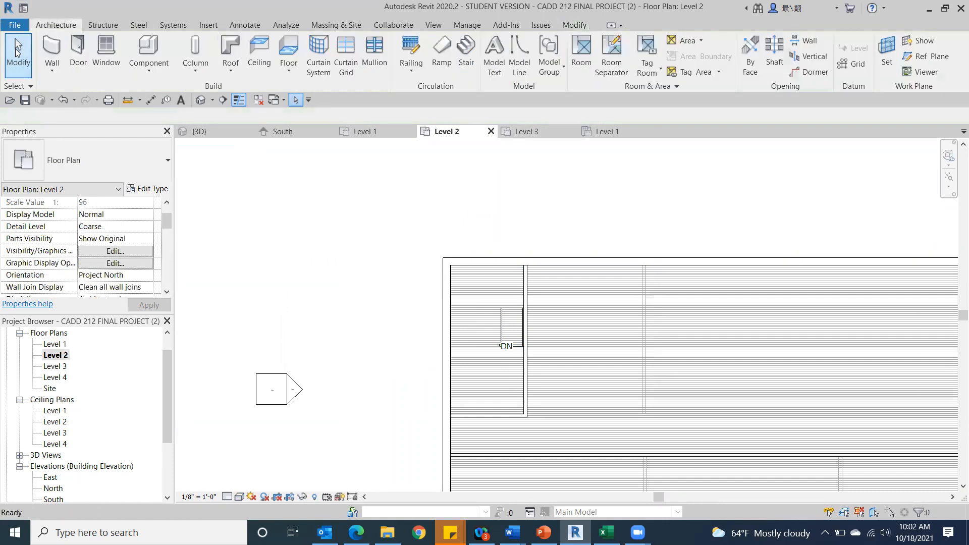
left_click(466, 53)
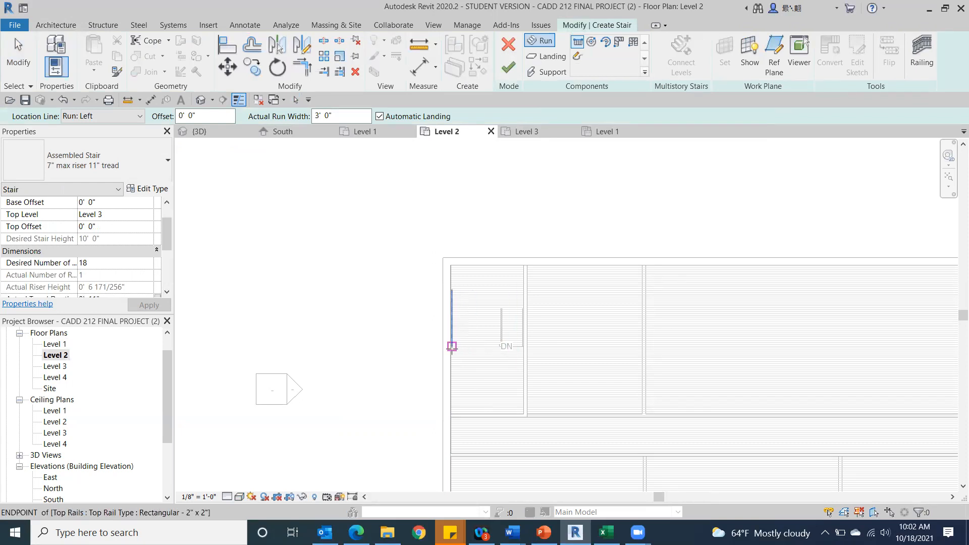
left_click(451, 346)
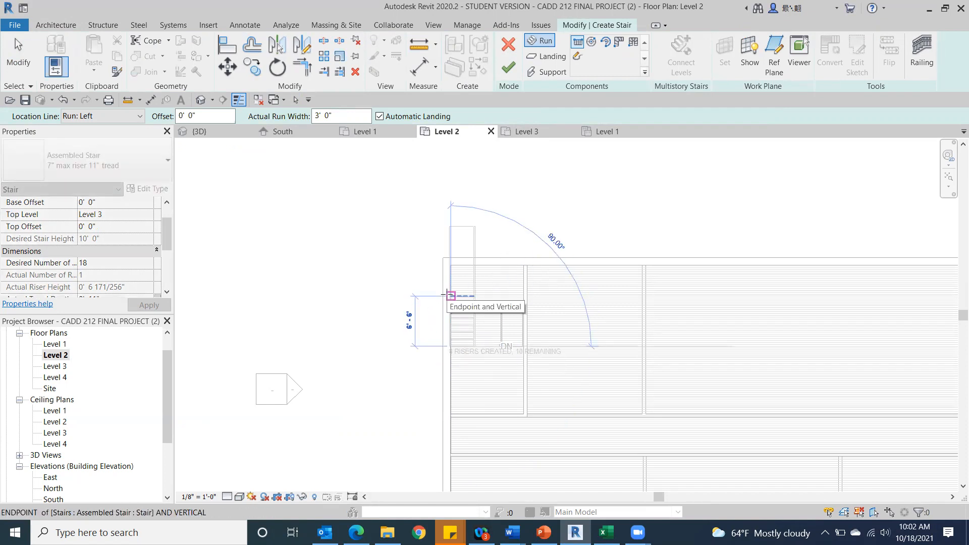
left_click(447, 291)
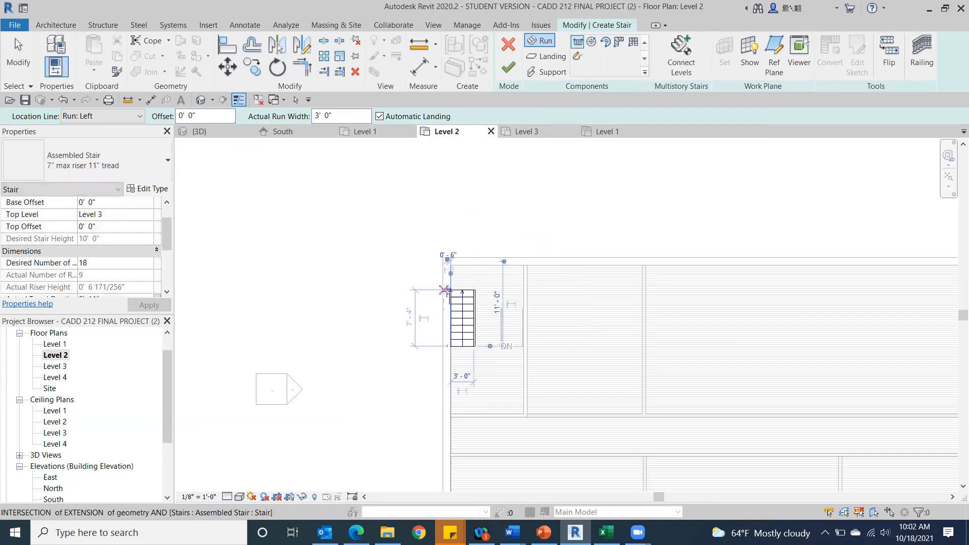
Draw the Level 2 stair's 7' 4" return run south along the east partition with an automatic landing, and finish the stair.
left_click(522, 291)
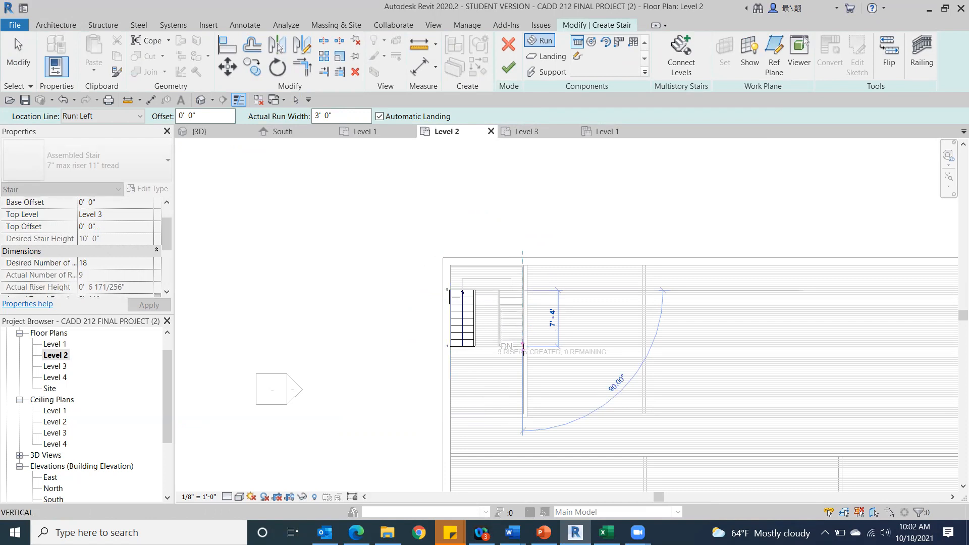
left_click(525, 364)
key("Escape")
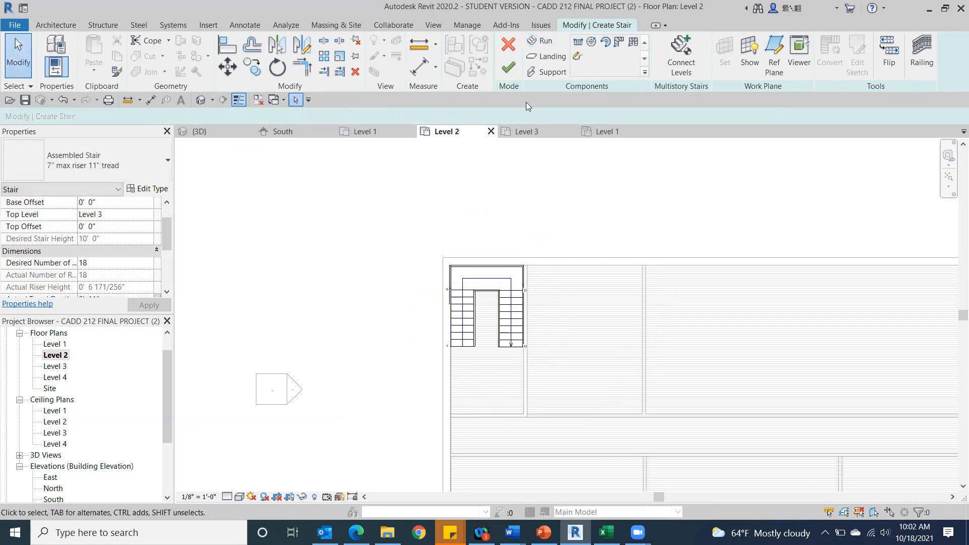
left_click(508, 66)
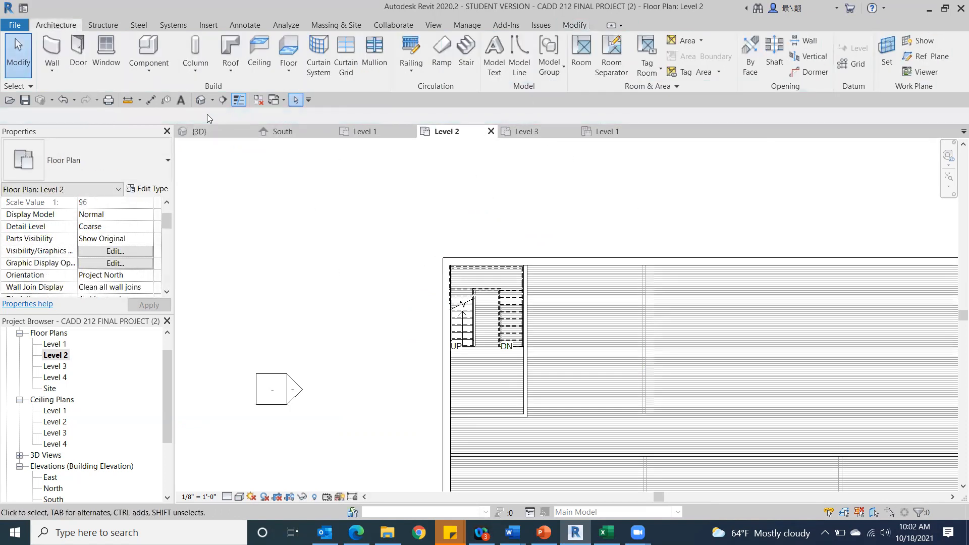
In the 3D view, delete the Fascia-Flat 1x12 running around the Level 3 roof edge.
left_click(206, 99)
scroll(800, 329, "down", 3)
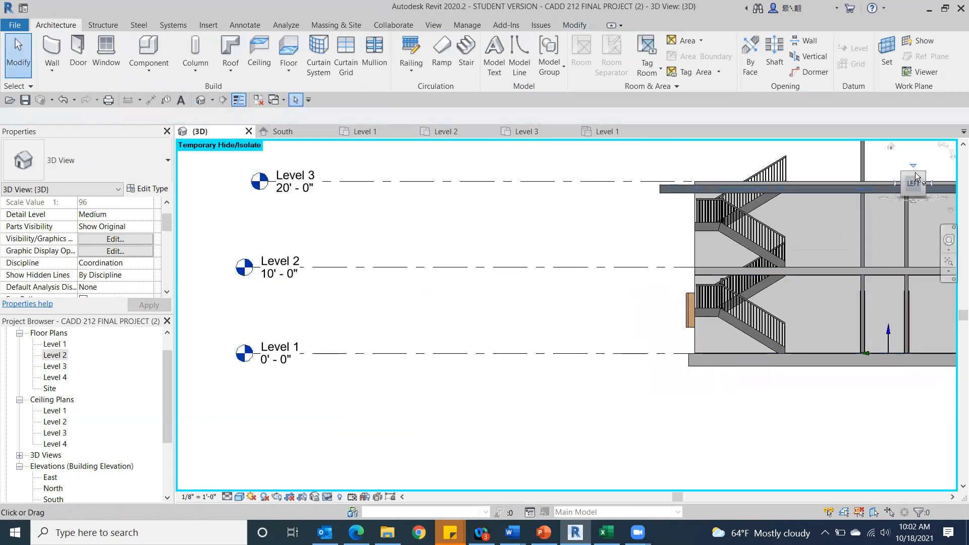
left_click_drag(915, 184, 897, 192)
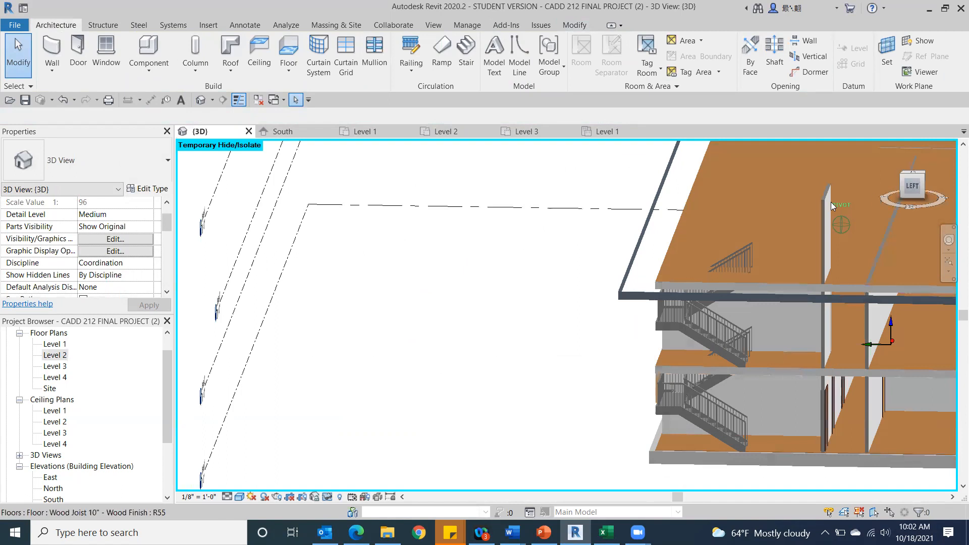
left_click(632, 263)
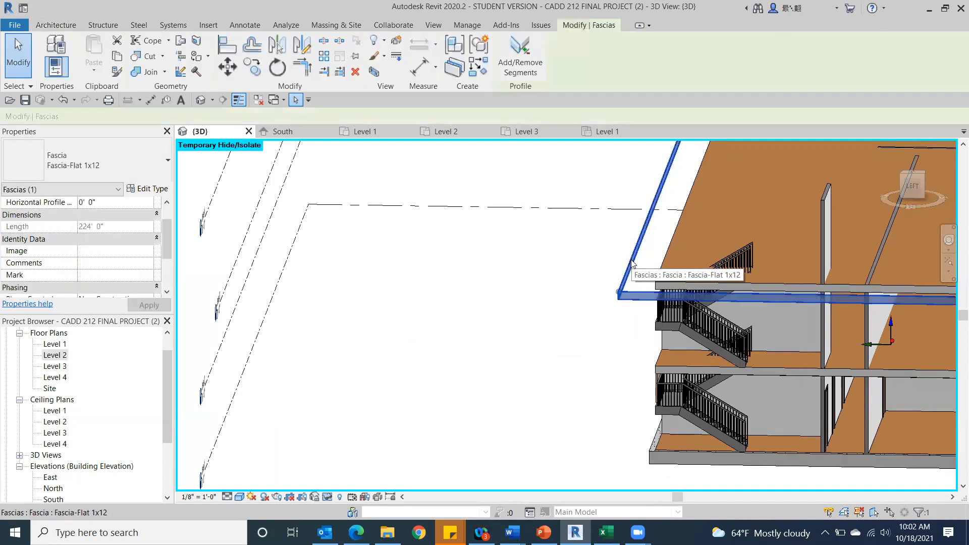
key("Delete")
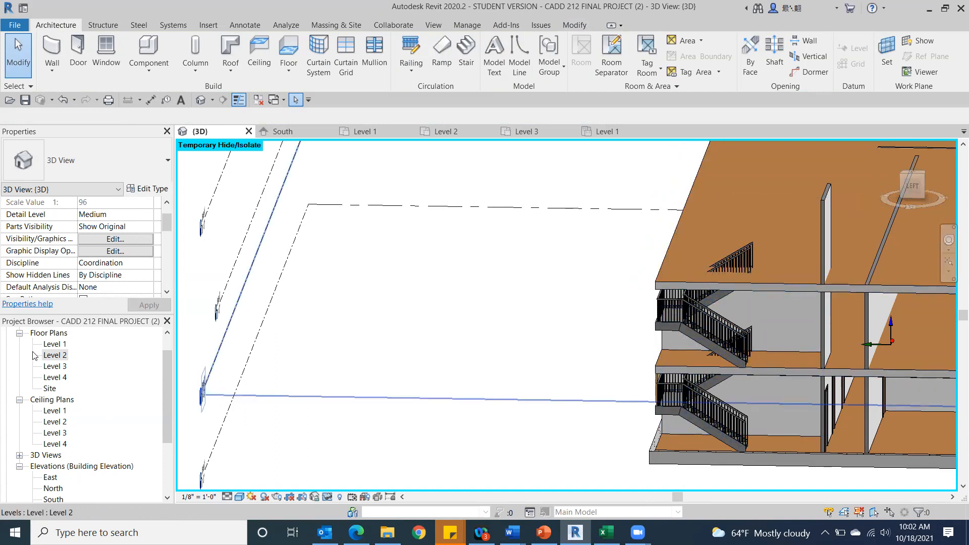
On the Level 2 floor plan, open the boundary sketch of the Wood Joist 10" - Wood Finish floor.
double_click(54, 411)
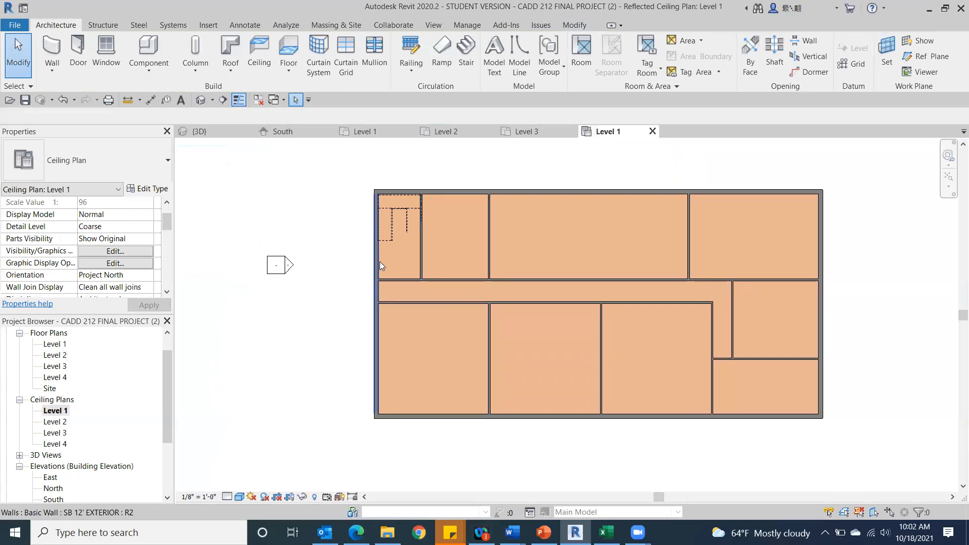
double_click(56, 356)
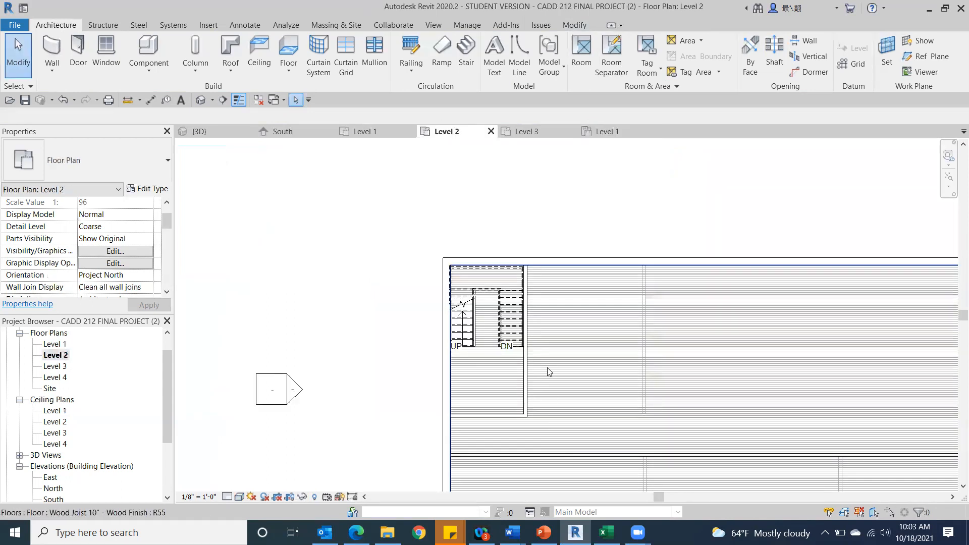
scroll(547, 372, "down", 2)
scroll(493, 385, "up", 3)
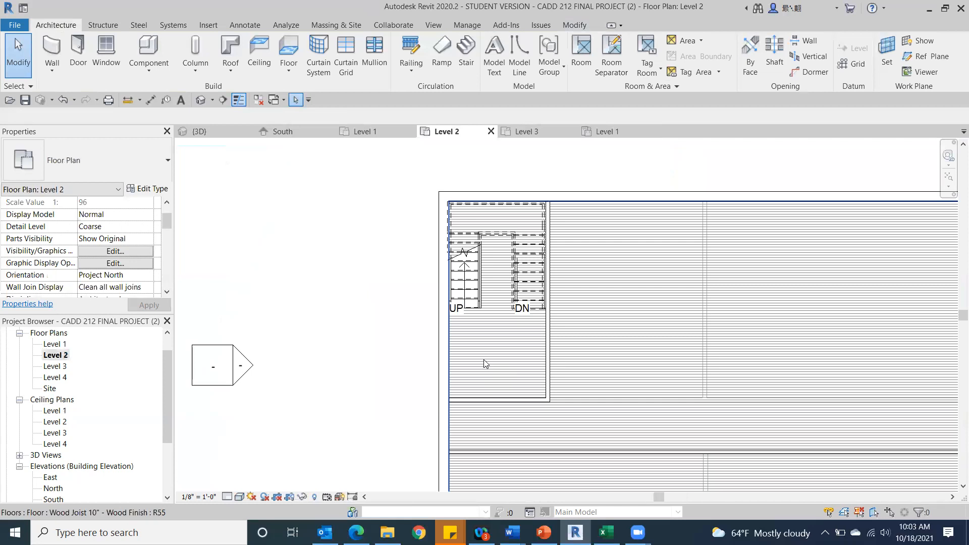
left_click(484, 359)
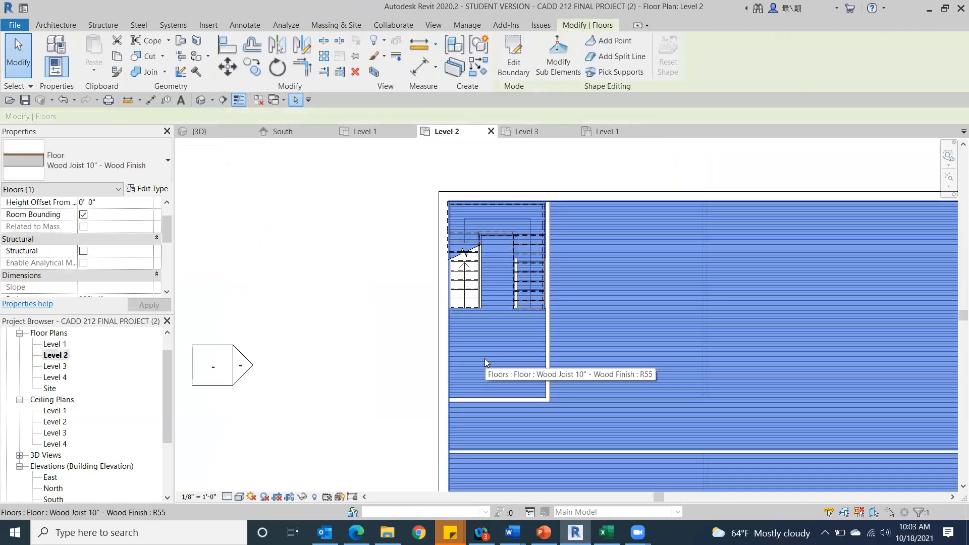
left_click(514, 53)
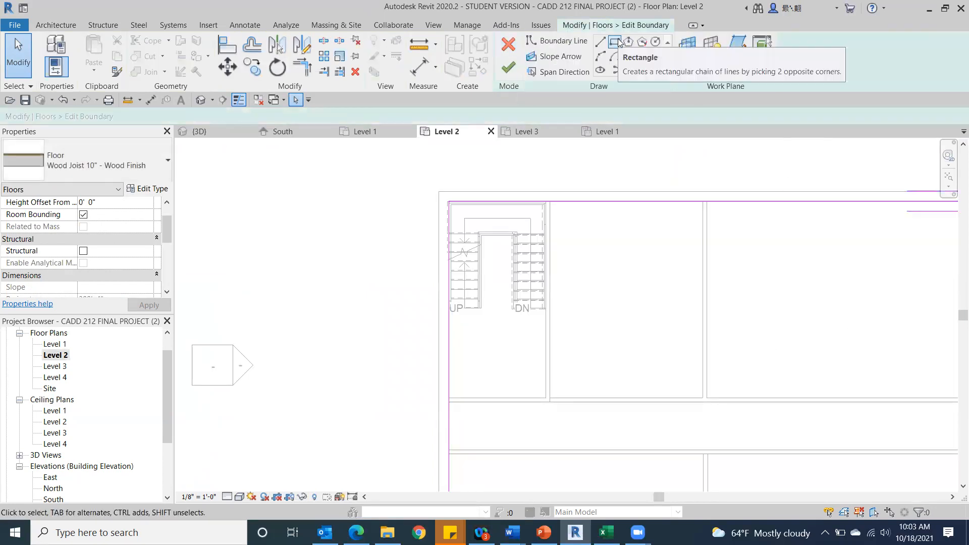
Pull the floor's west boundary line back to the foot of the stairs and its north line back to the stair room's east partition.
left_click(449, 338)
mouse_move(449, 201)
left_mouse_down()
mouse_move(553, 203)
mouse_move(449, 201)
mouse_move(573, 216)
mouse_move(494, 239)
mouse_move(493, 200)
mouse_move(511, 205)
mouse_move(446, 207)
mouse_move(547, 225)
mouse_move(562, 207)
mouse_move(441, 206)
mouse_move(418, 404)
mouse_move(526, 193)
mouse_move(499, 382)
mouse_move(506, 349)
left_mouse_up()
scroll(450, 201, "up", 3)
scroll(470, 313, "down", 2)
scroll(512, 347, "down", 1)
middle_click_drag(512, 347, 629, 104)
mouse_move(630, 104)
left_mouse_down()
mouse_move(598, 197)
mouse_move(596, 149)
left_mouse_up()
mouse_move(596, 149)
middle_mouse_down()
mouse_move(199, 353)
mouse_move(385, 433)
mouse_move(385, 399)
middle_mouse_up()
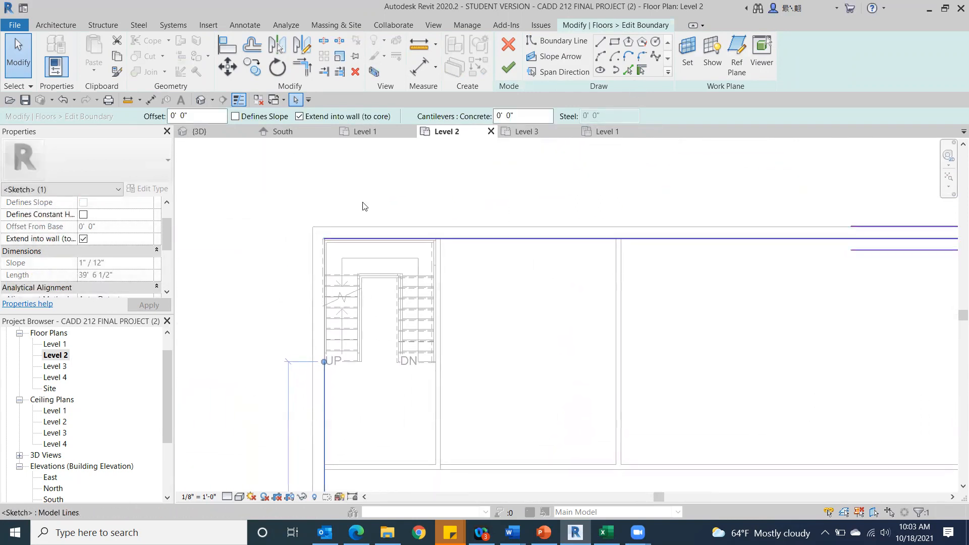
left_click(362, 239)
left_click_drag(323, 238, 436, 239)
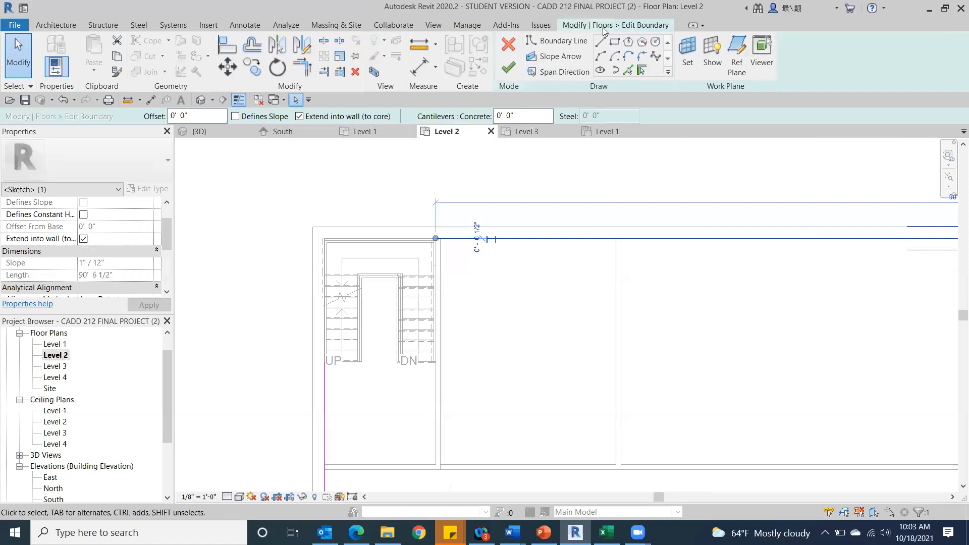
Draw boundary lines 10' 6" south along the partition and west across the foot of the stairs to the west line, and finish the floor.
left_click(600, 43)
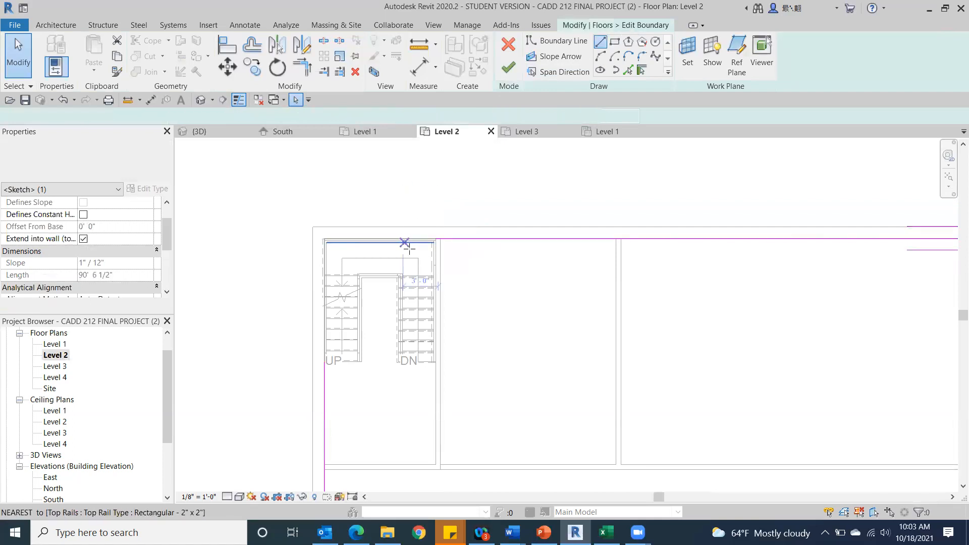
left_click(435, 238)
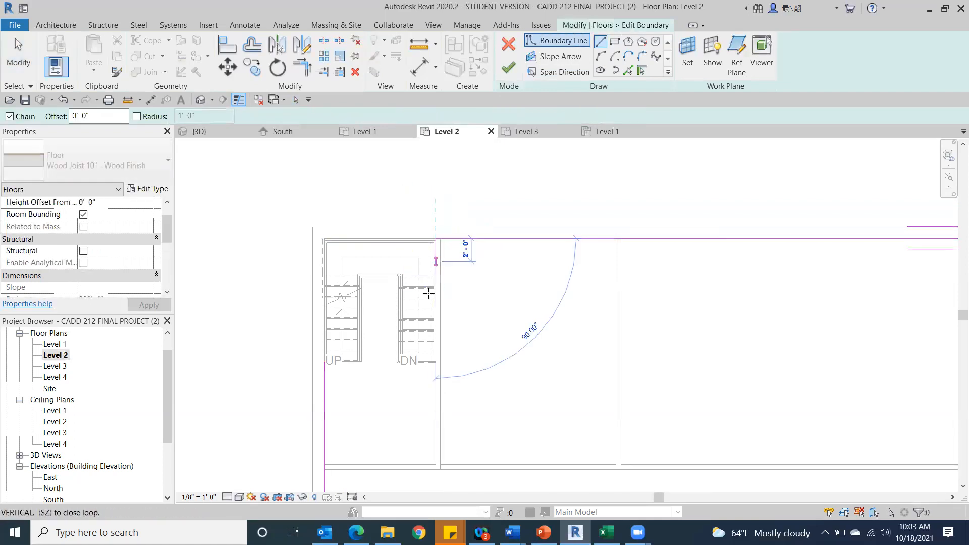
left_click(435, 361)
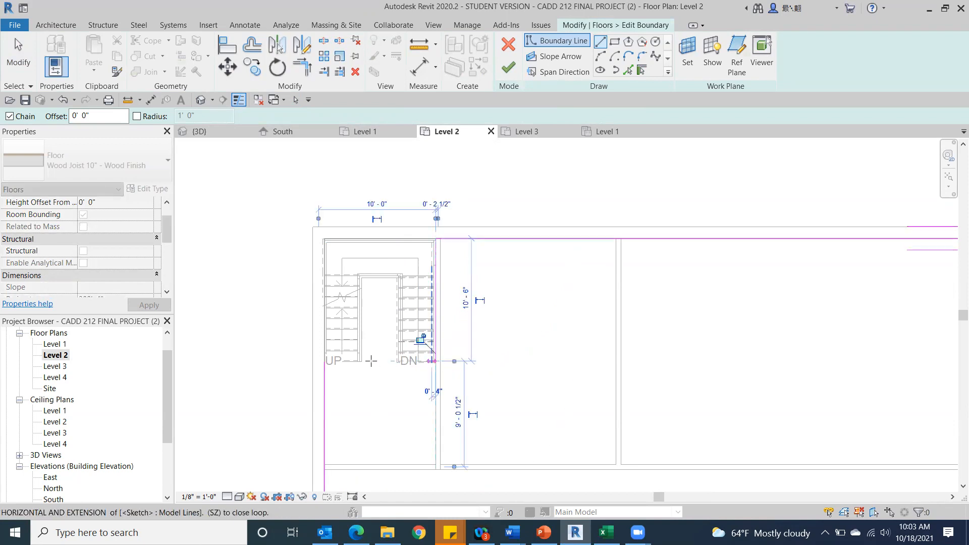
left_click(324, 361)
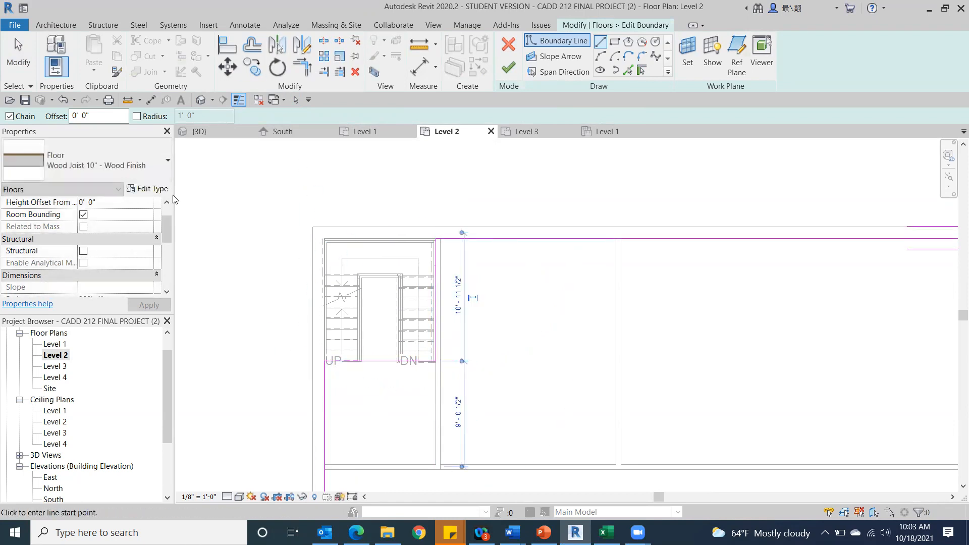
left_click(503, 74)
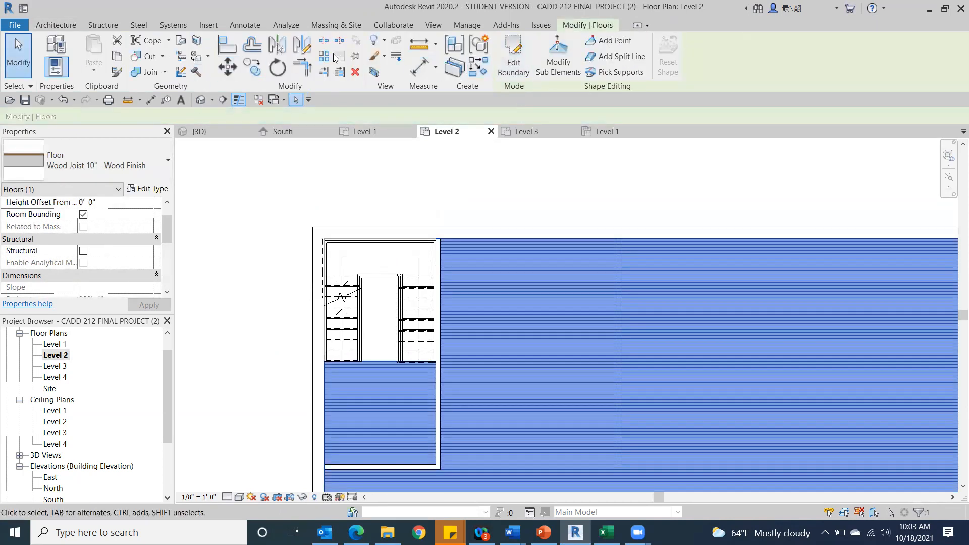
Examine the stair opening between Levels 1 and 2 in the 3D view and on the Level 2 ceiling plan.
left_click(201, 100)
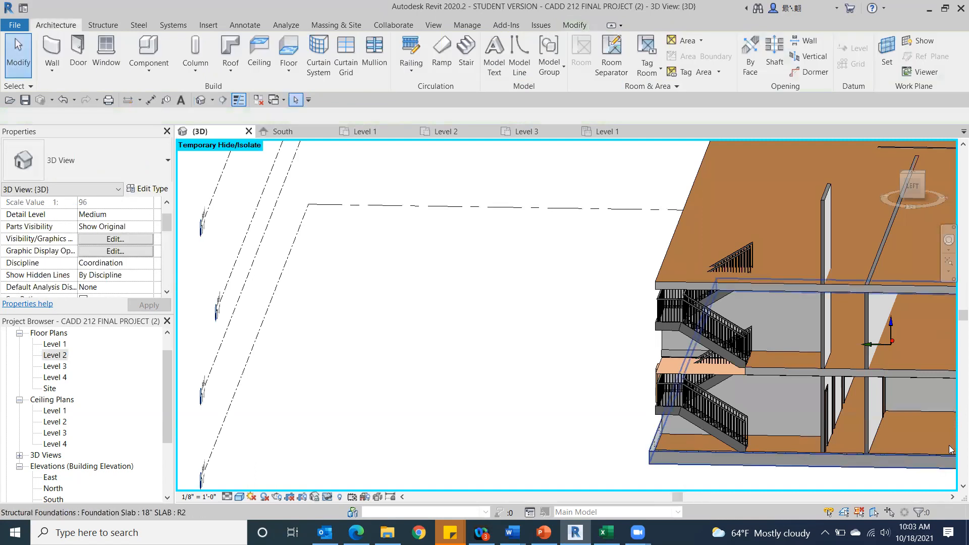
scroll(724, 403, "up", 3)
scroll(779, 360, "up", 4)
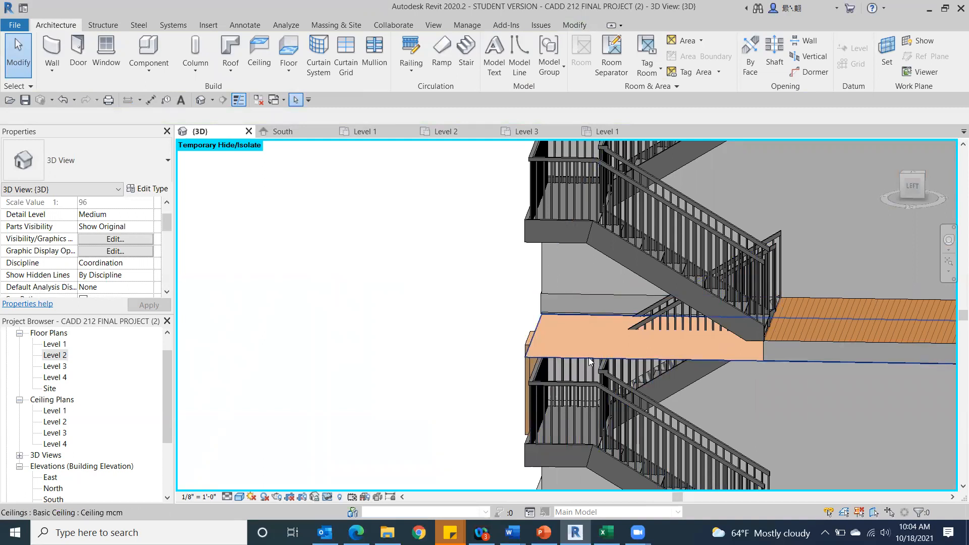
double_click(54, 422)
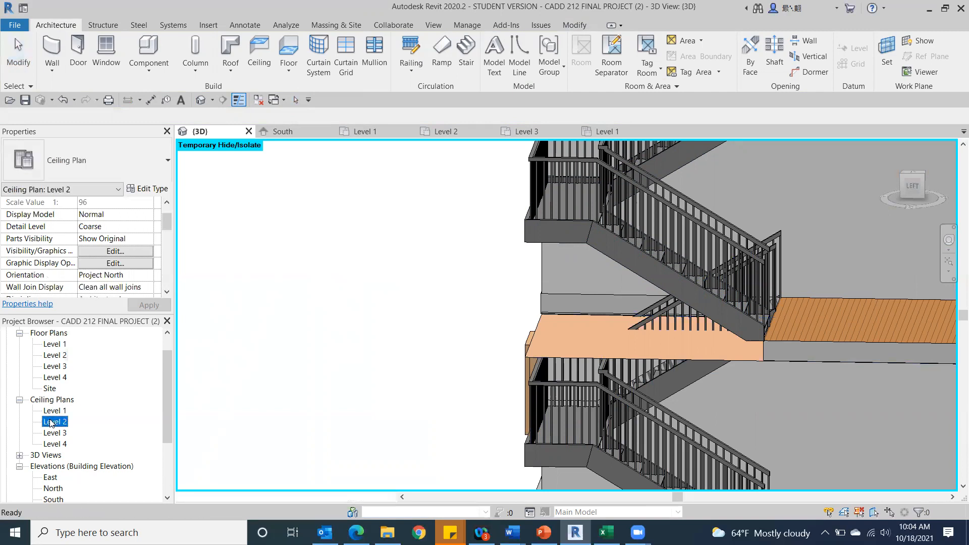
scroll(351, 324, "down", 1)
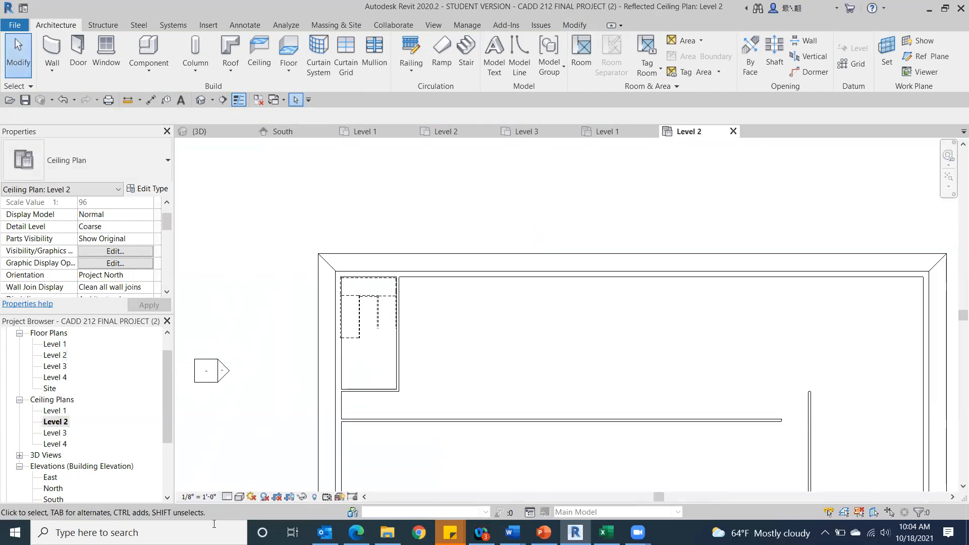
left_click(238, 497)
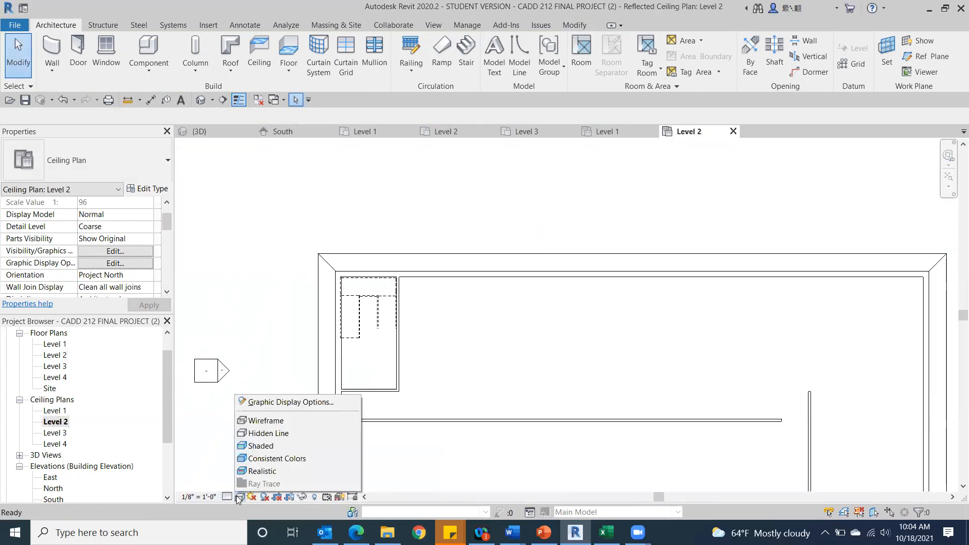
On the Level 1 ceiling plan, move the northwest room ceiling's north boundary 10' 5 1/2" south to the foot of the stairs, and finish the ceiling.
double_click(55, 412)
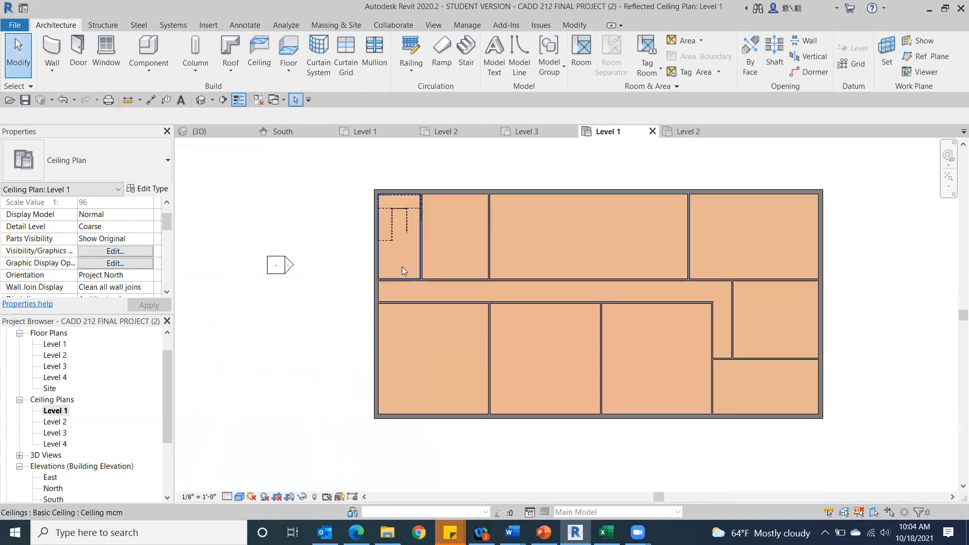
scroll(401, 266, "up", 3)
left_click(407, 257)
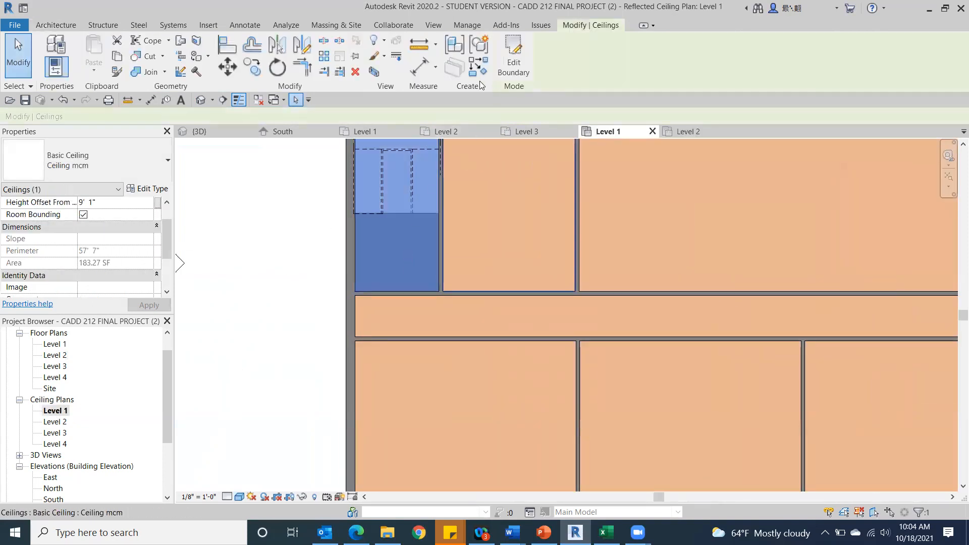
left_click(509, 66)
middle_click_drag(438, 219, 402, 360)
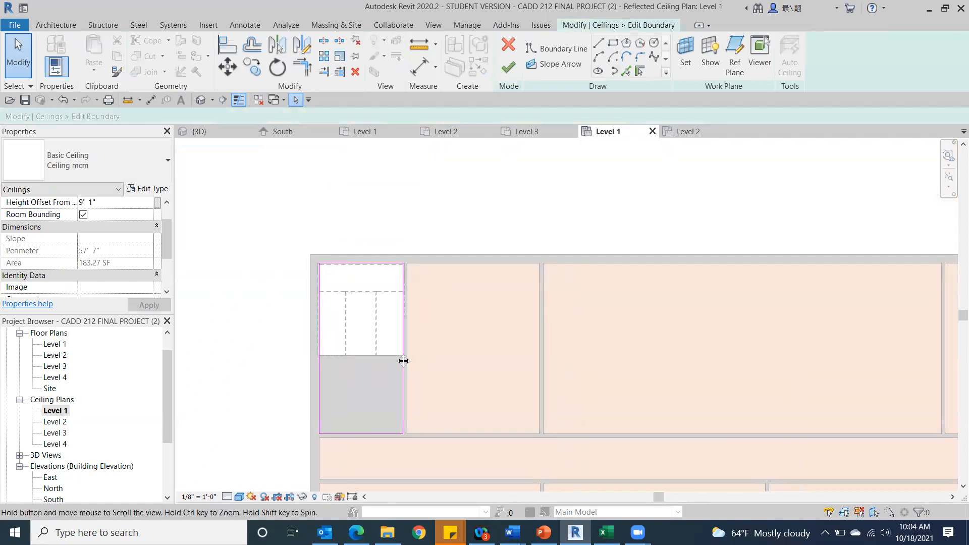
left_click(353, 265)
left_click_drag(353, 264, 349, 356)
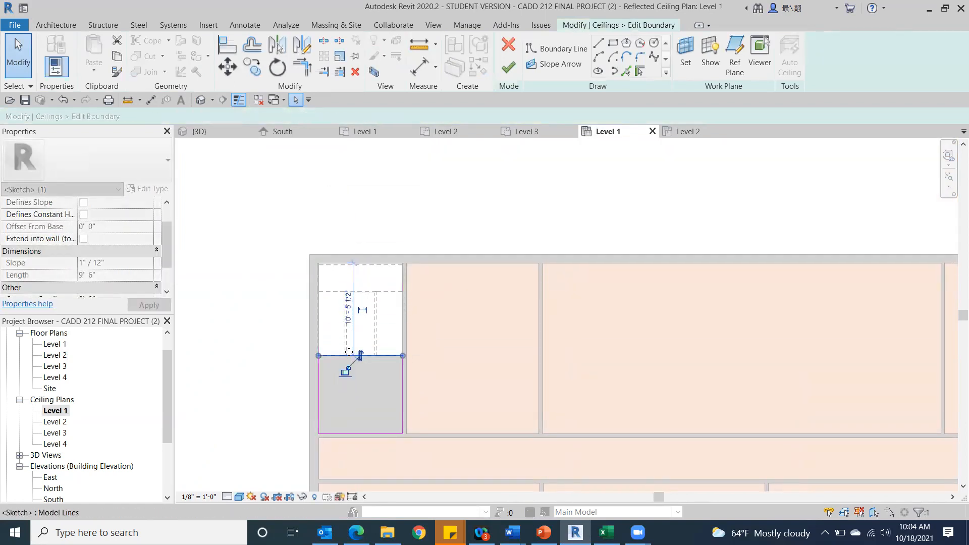
left_click(507, 73)
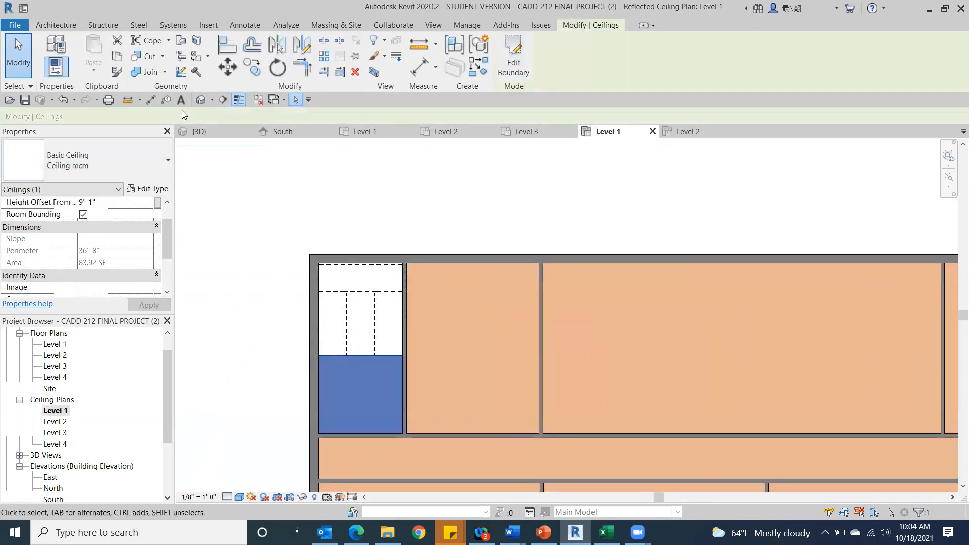
In the 3D view seen from above, sketch a circular opening with a radius of about 12' 6" in the Level 3 floor and finish the floor.
left_click(200, 101)
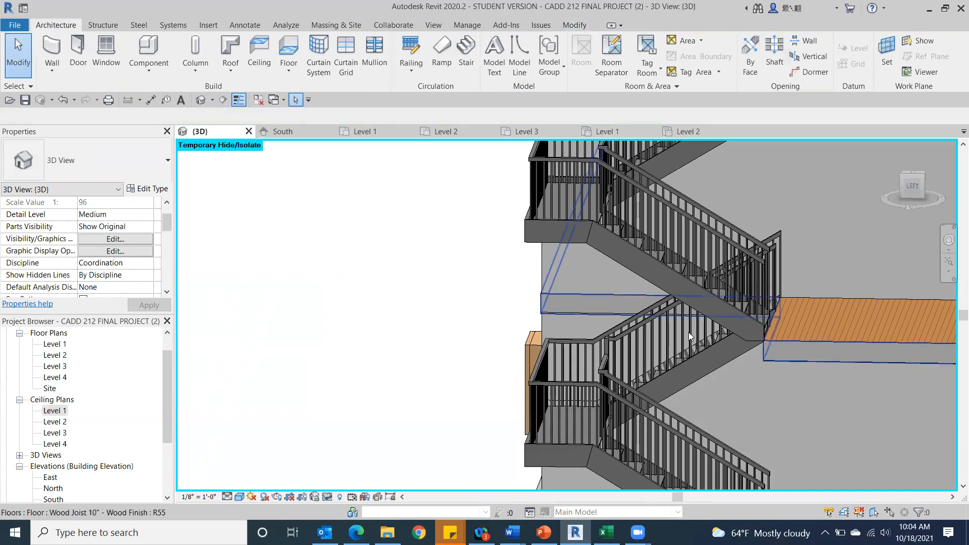
scroll(802, 360, "down", 3)
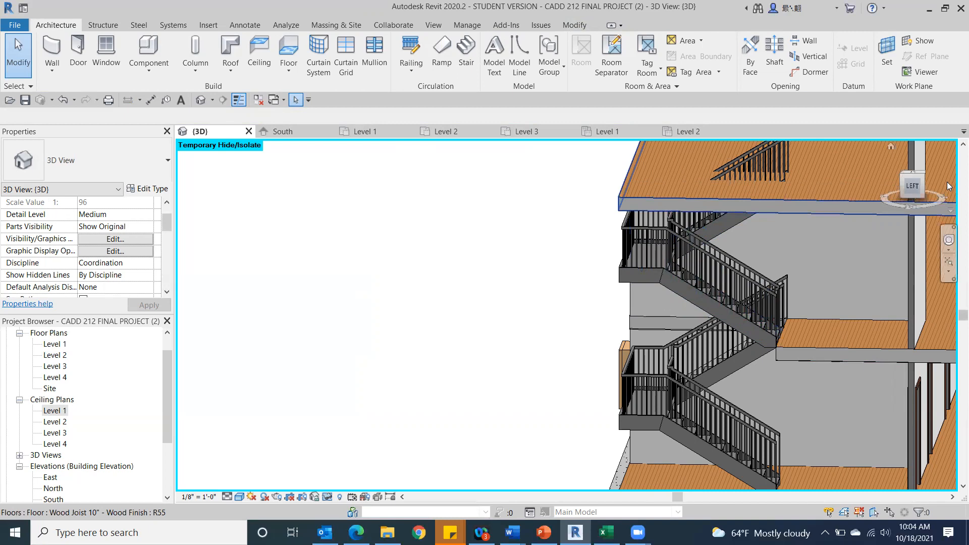
left_click(917, 174)
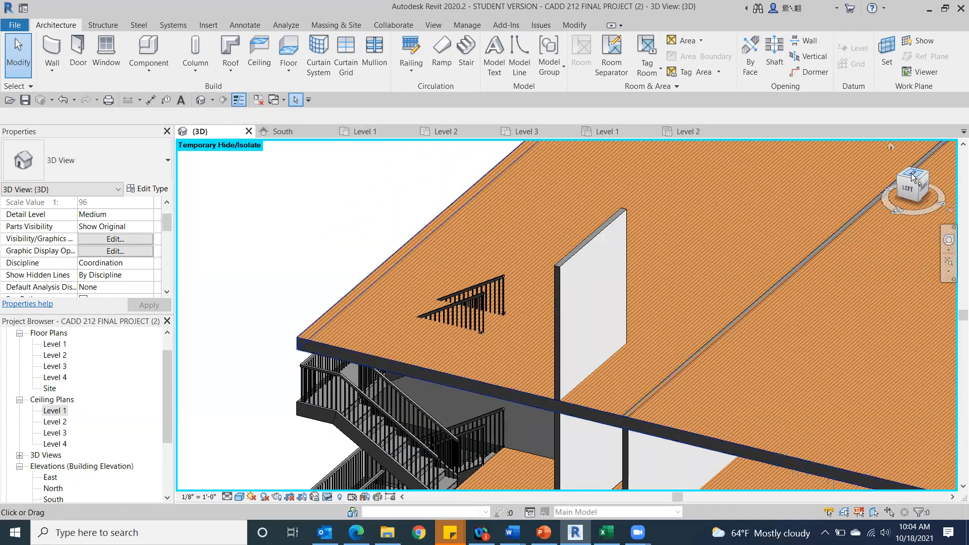
left_click(912, 176)
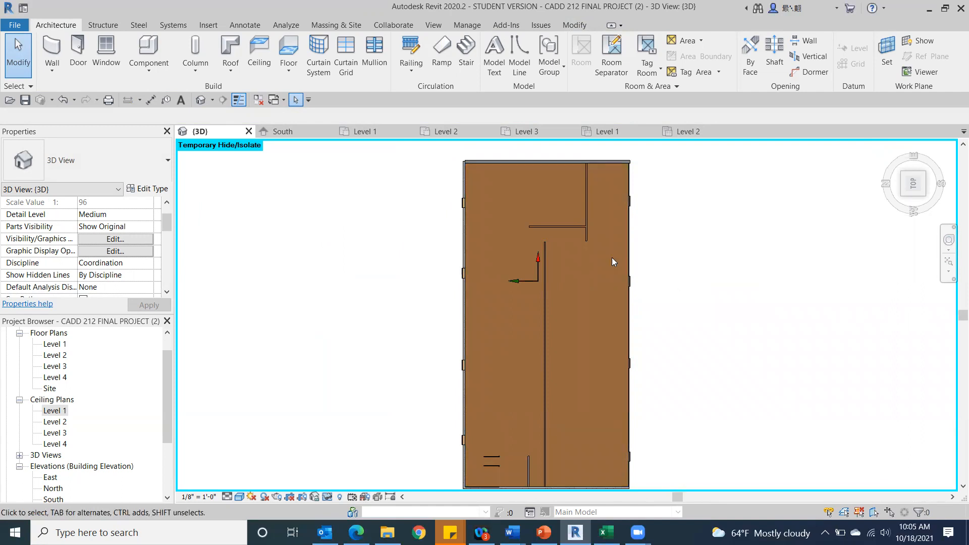
left_click(579, 287)
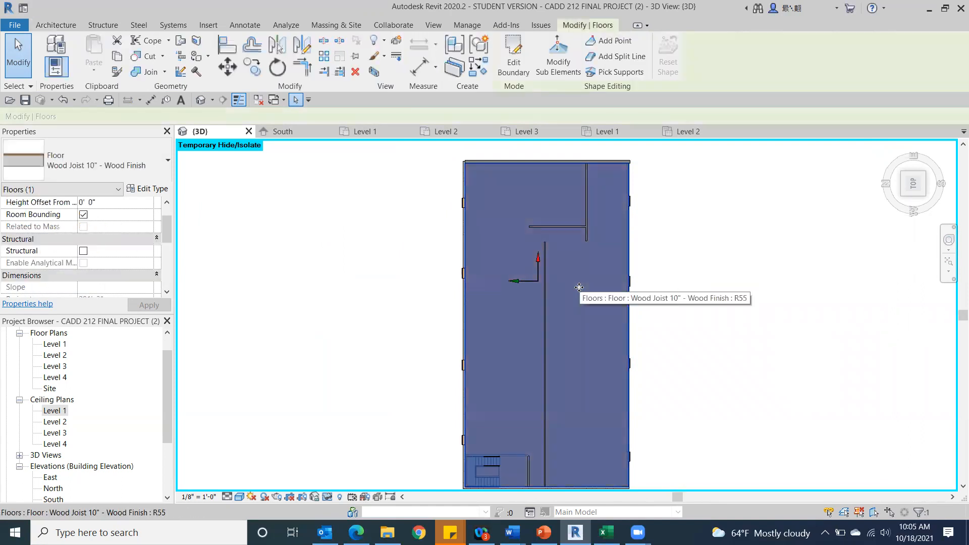
left_click(513, 57)
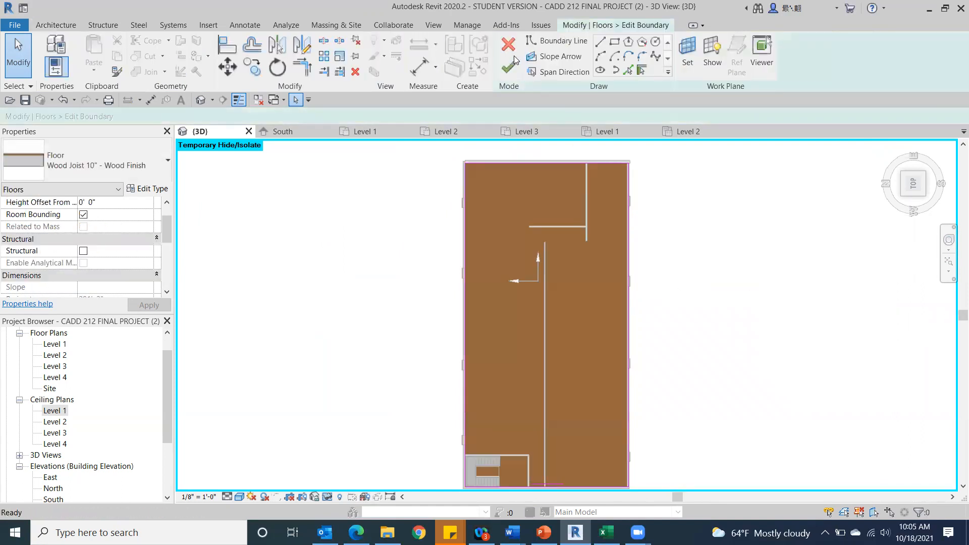
left_click(655, 45)
left_click(564, 342)
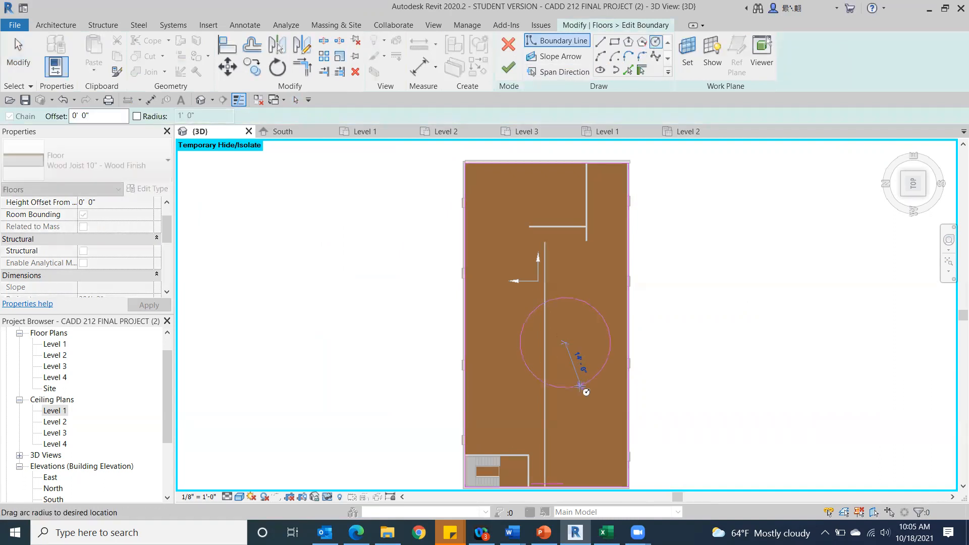
left_click(580, 380)
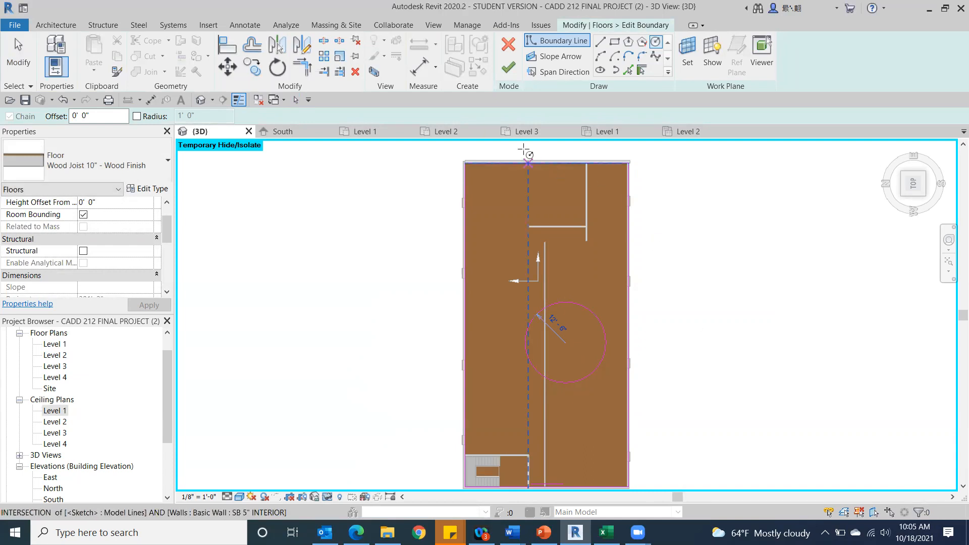
left_click(507, 75)
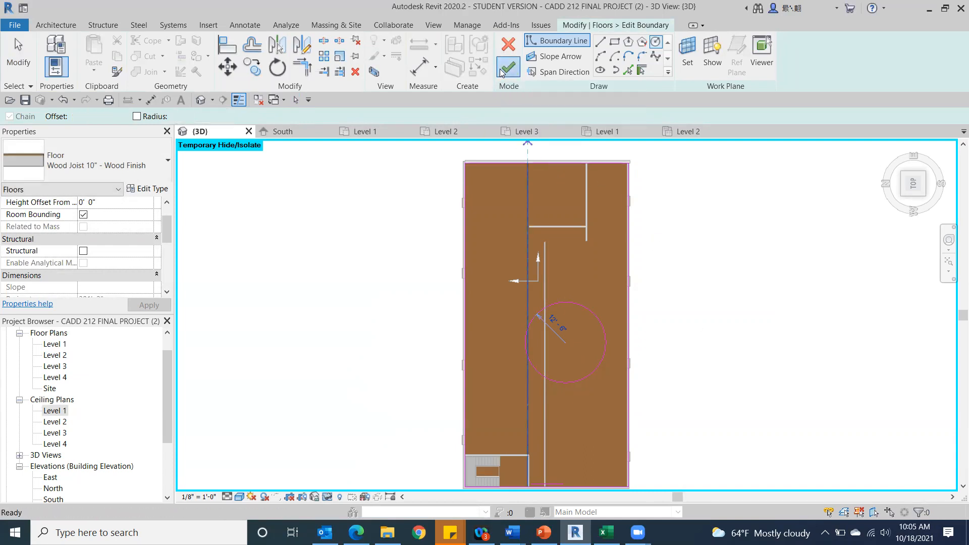
left_click(734, 323)
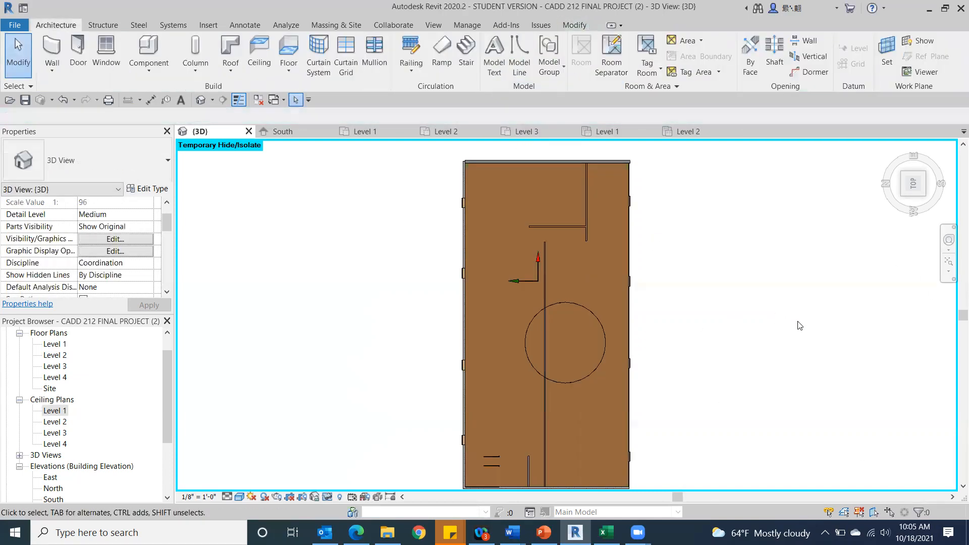
Undo the circular opening in the Level 3 floor, discard the floor's sketch edits and clear the selection.
mouse_move(914, 187)
left_mouse_down()
mouse_move(895, 136)
mouse_move(848, 457)
left_mouse_up()
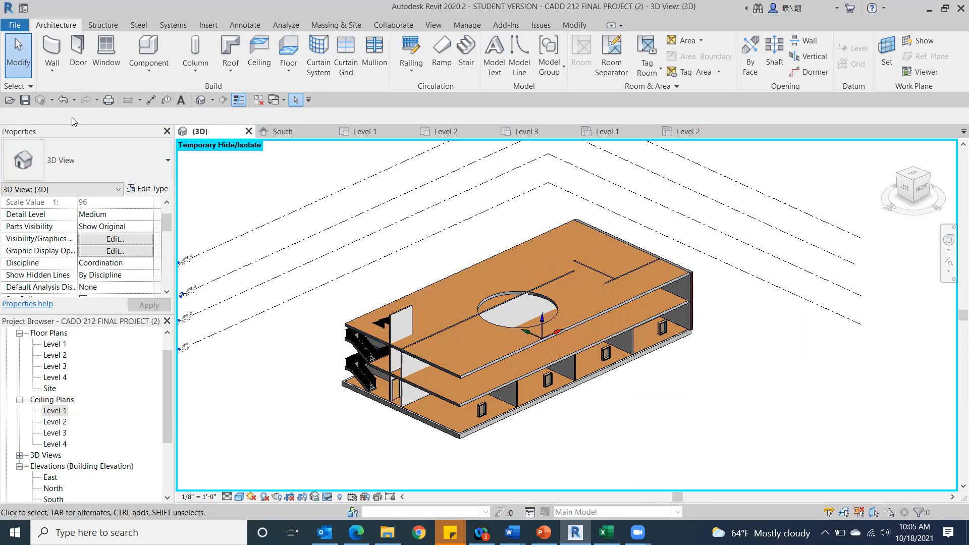
left_click(63, 100)
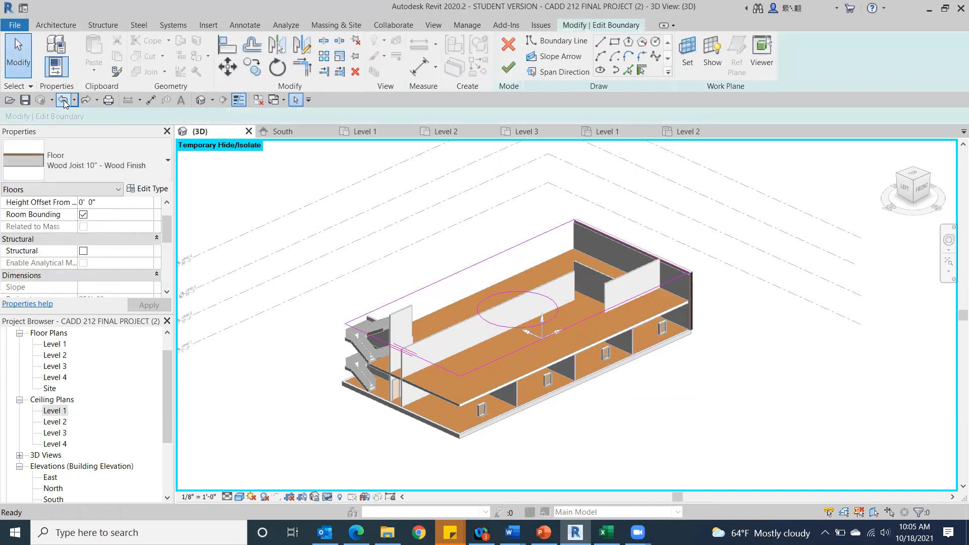
left_click(508, 44)
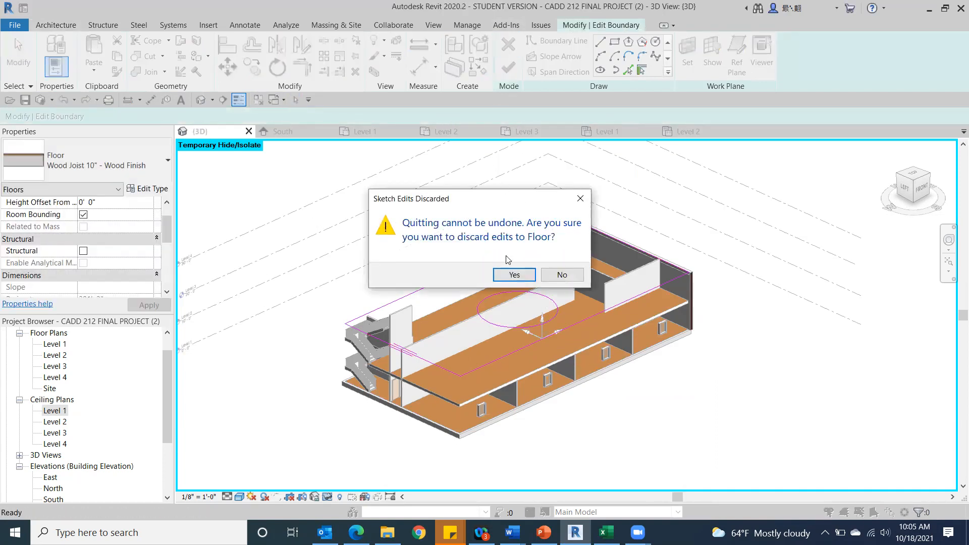
left_click(513, 275)
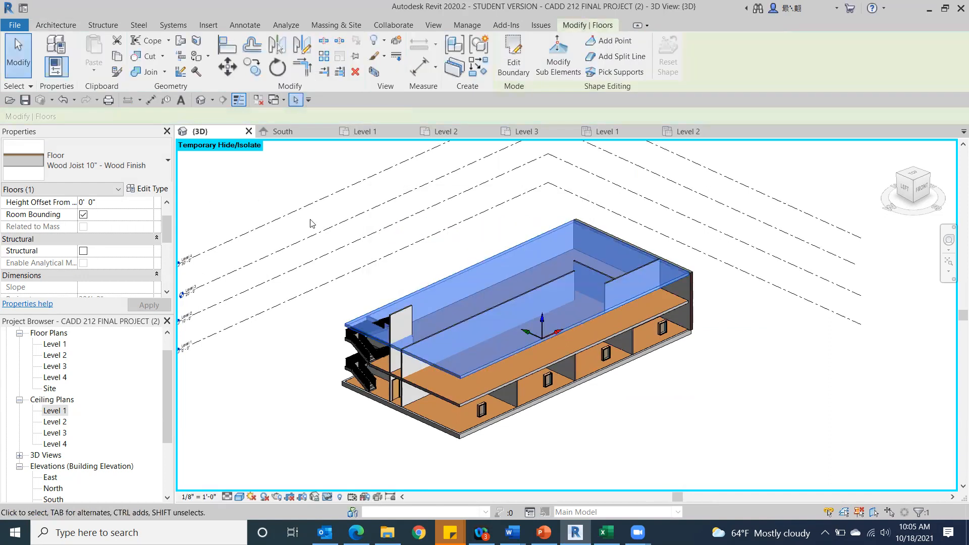
left_click(317, 227)
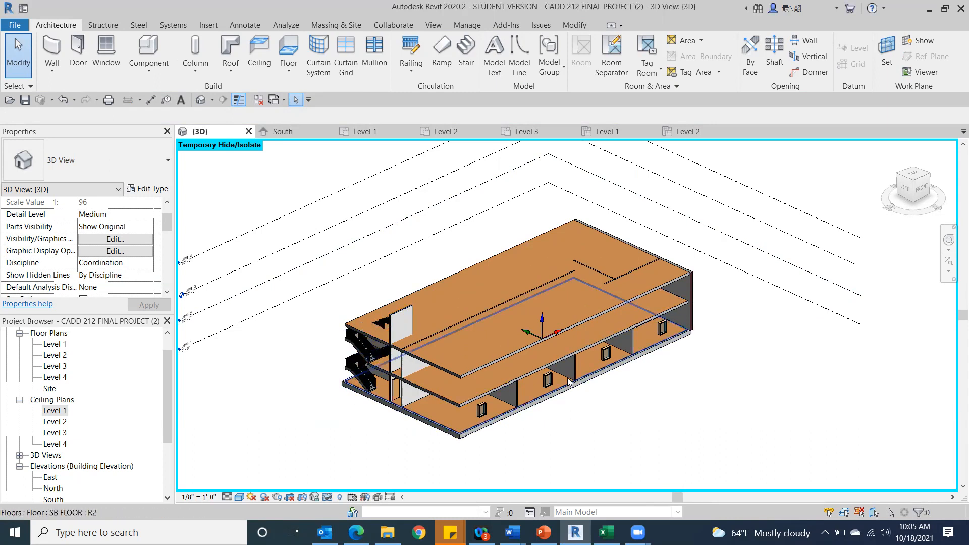
Select the Level 2 floor in the front 3D view and inspect its level and height offset constraints.
left_click(920, 189)
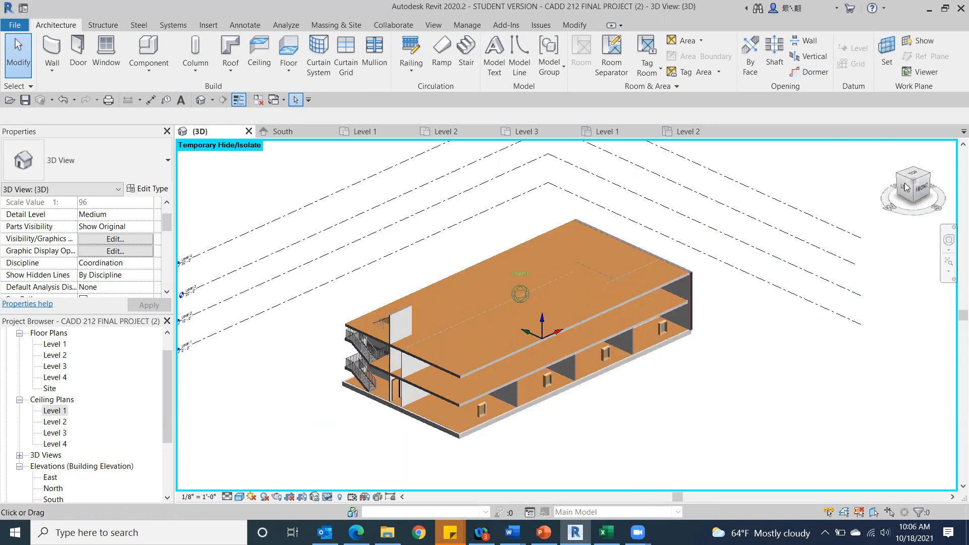
left_click_drag(853, 184, 876, 202)
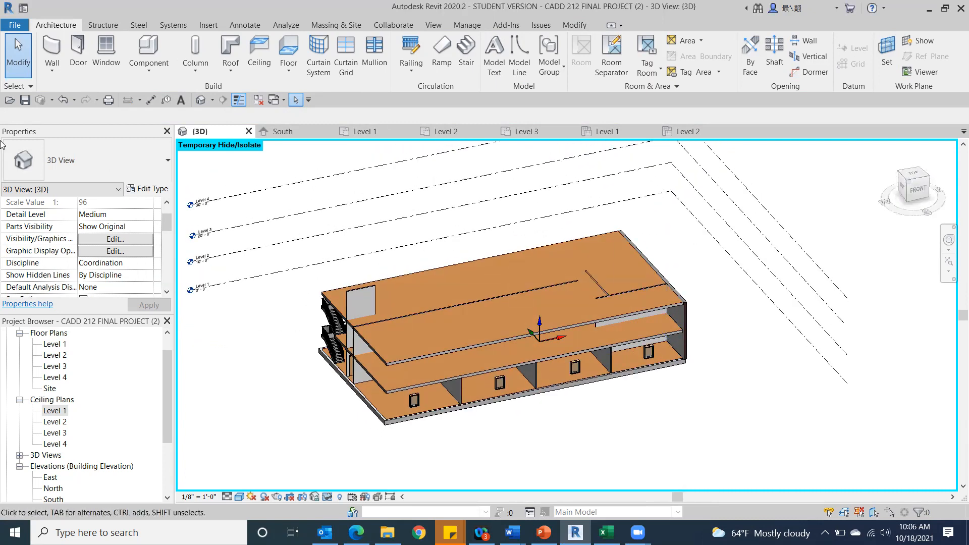
left_click(397, 375)
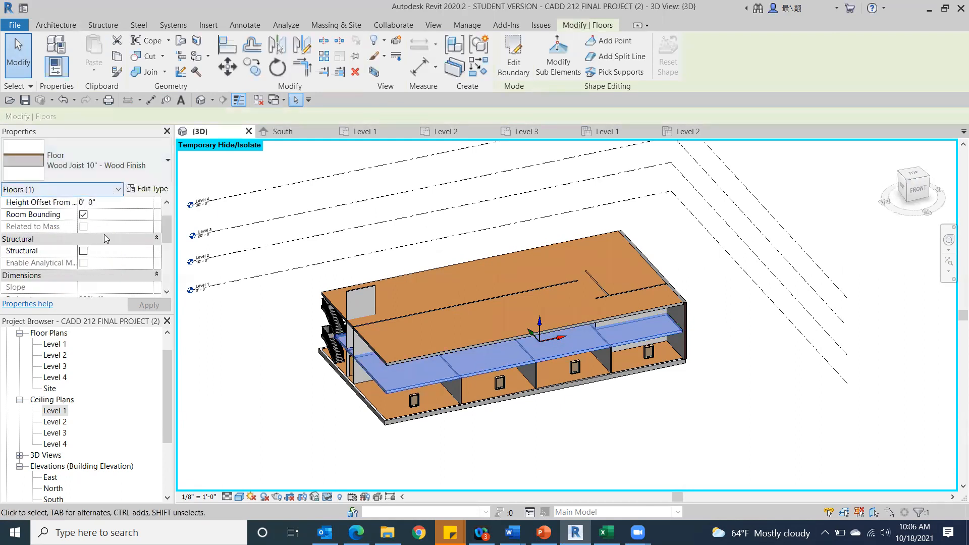
mouse_move(169, 219)
left_mouse_down()
mouse_move(170, 209)
mouse_move(169, 233)
left_mouse_up()
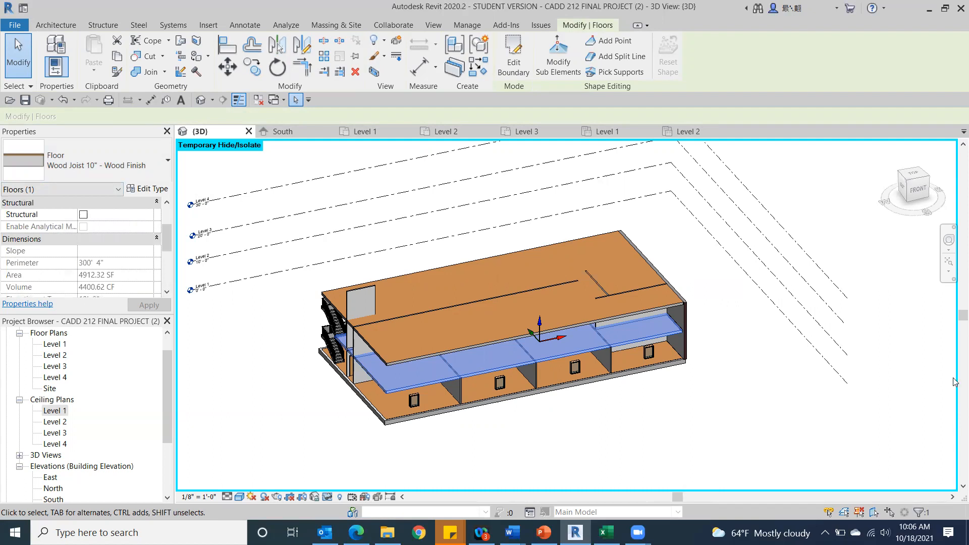
left_click(917, 190)
left_click(251, 403)
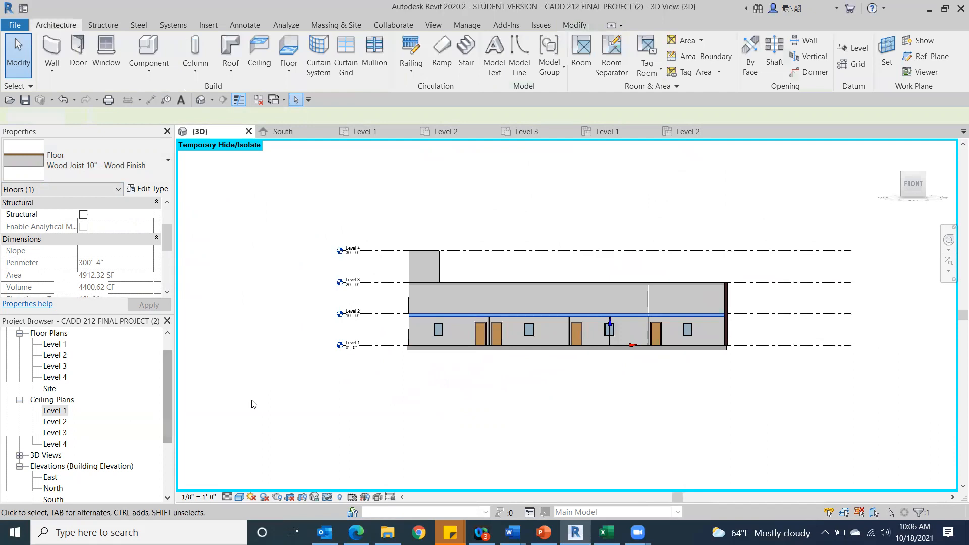
scroll(354, 343, "up", 1)
scroll(498, 289, "up", 5)
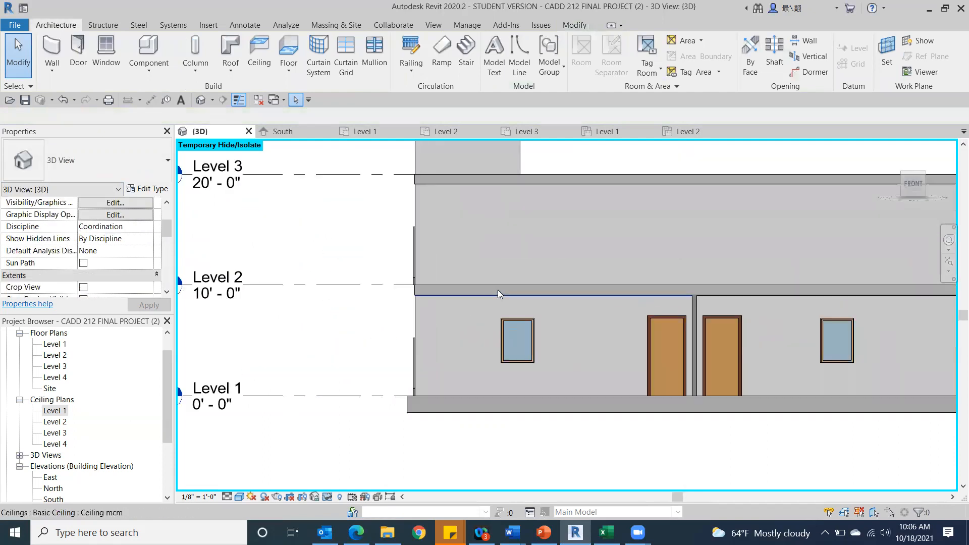
left_click(440, 281)
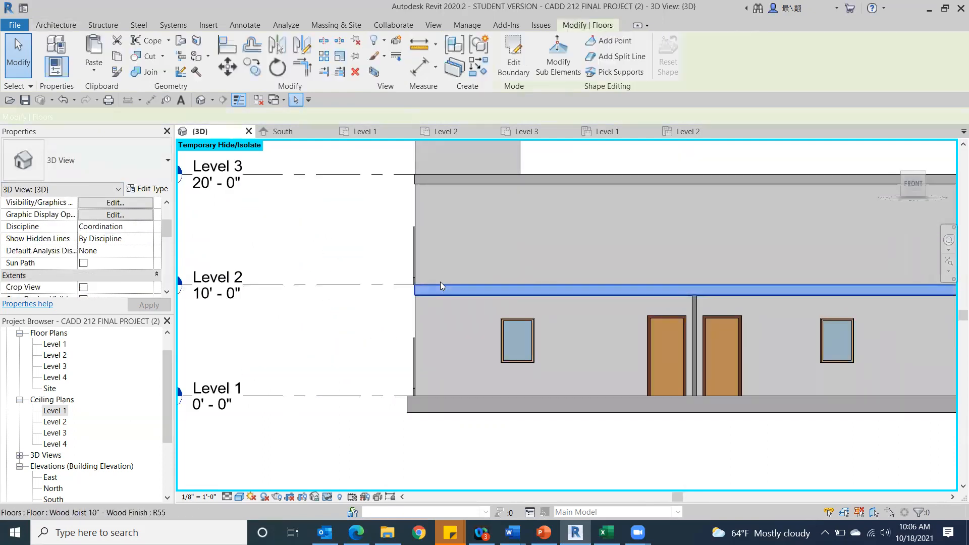
left_click_drag(166, 238, 181, 222)
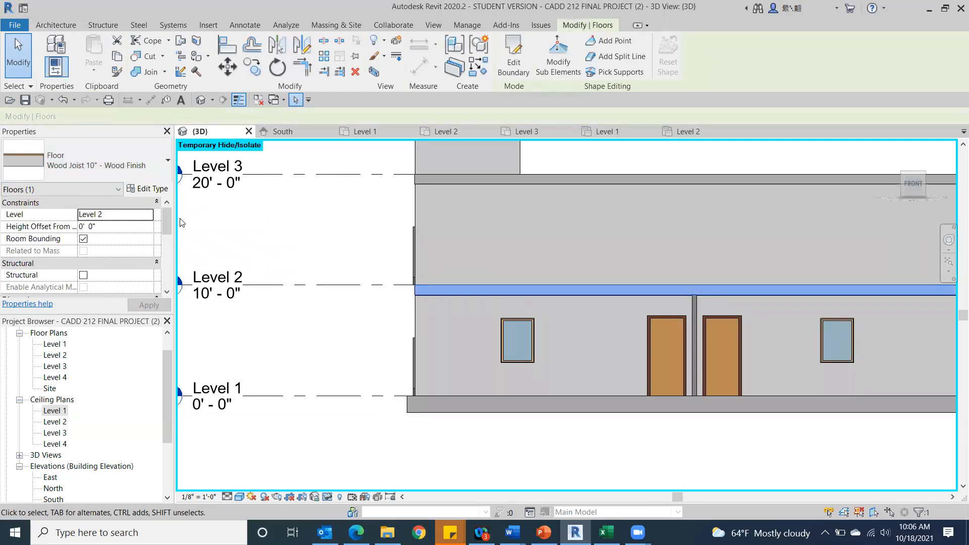
Examine how the Level 1 walls meet the floors below and above in the front view, and clear the floor selection.
scroll(471, 236, "down", 3)
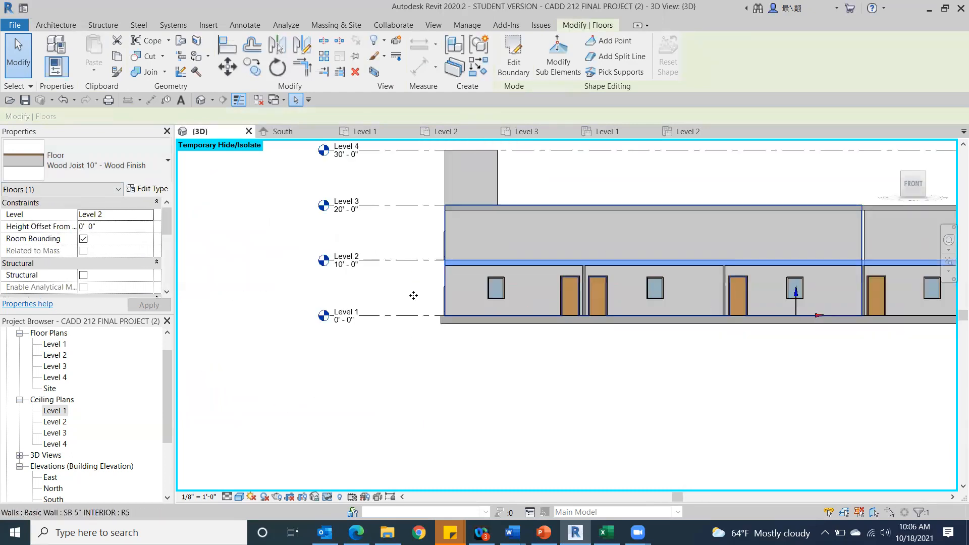
scroll(609, 292, "up", 2)
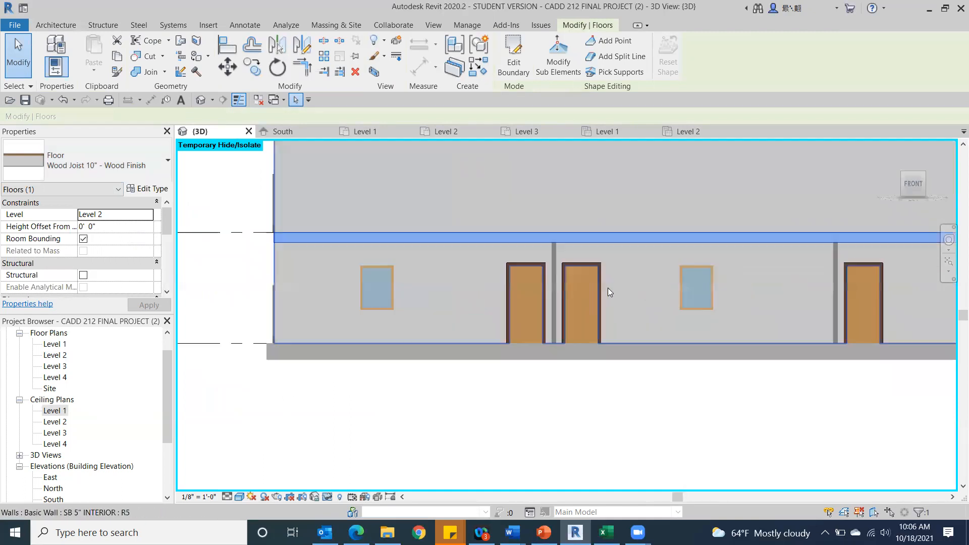
scroll(607, 287, "up", 1)
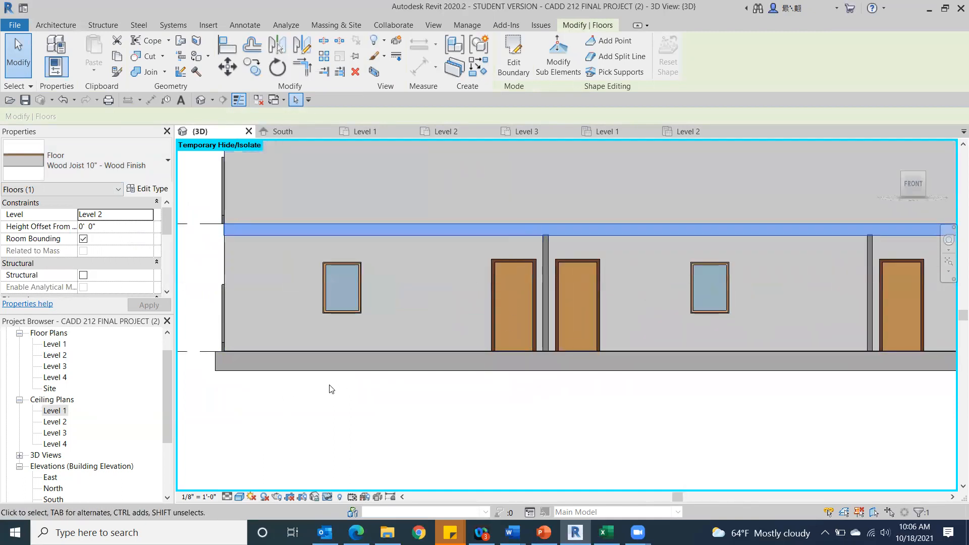
scroll(309, 363, "down", 3)
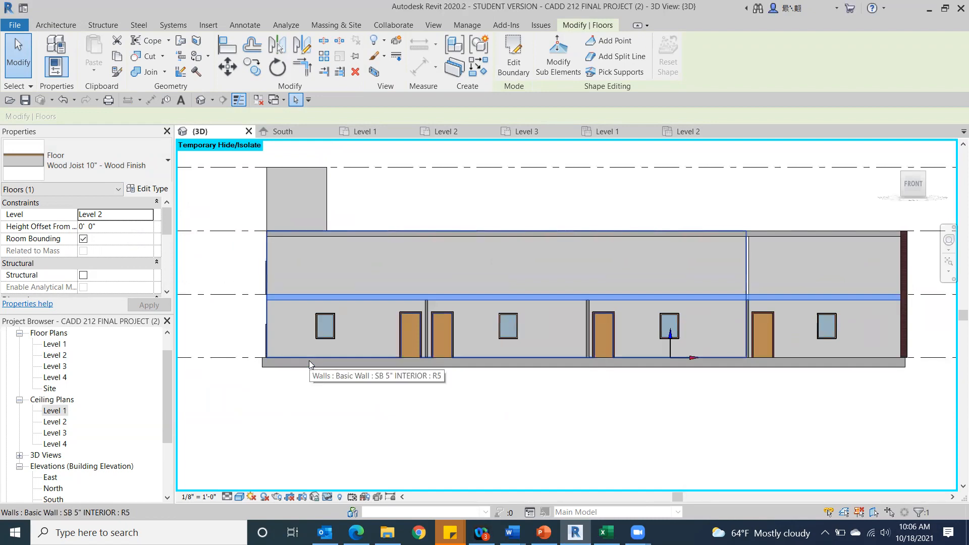
scroll(273, 353, "down", 2)
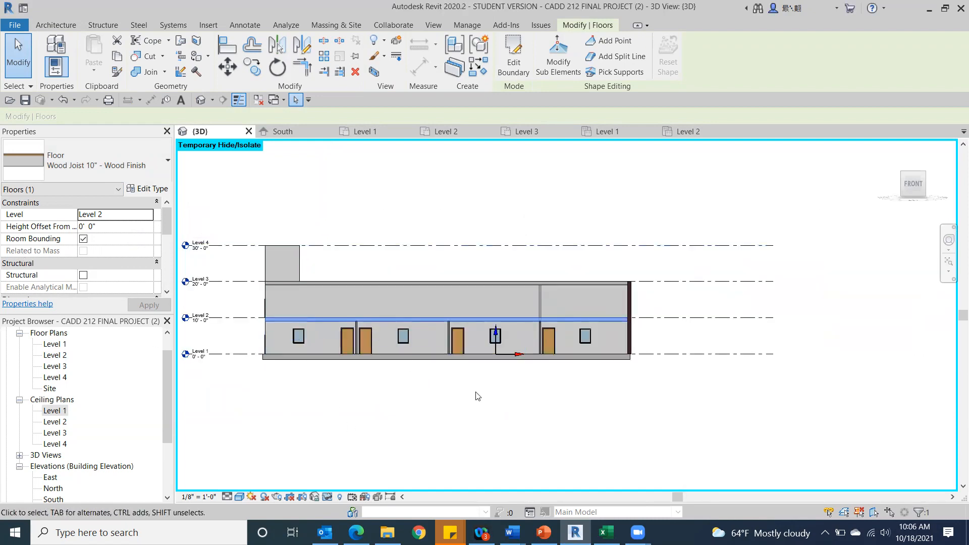
scroll(290, 387, "up", 2)
scroll(307, 360, "up", 3)
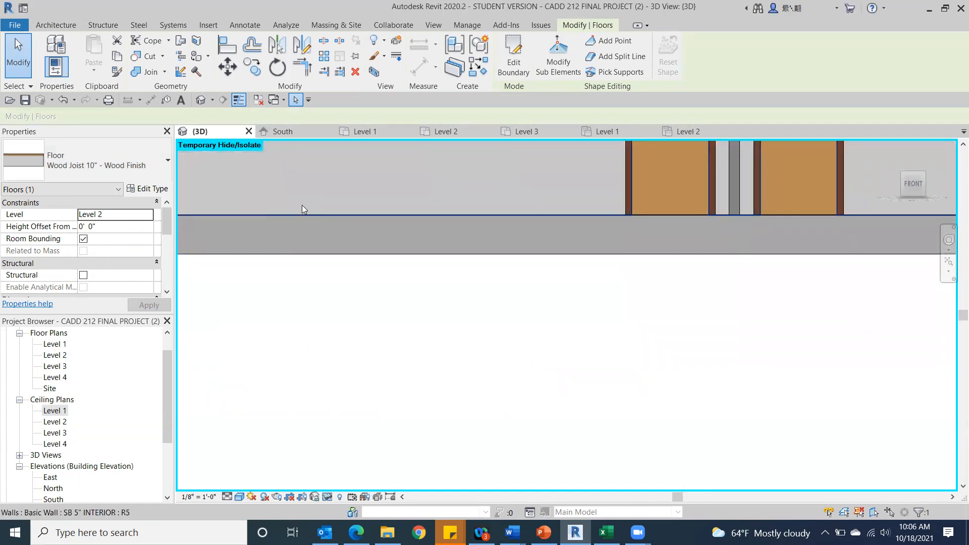
scroll(297, 212, "down", 3)
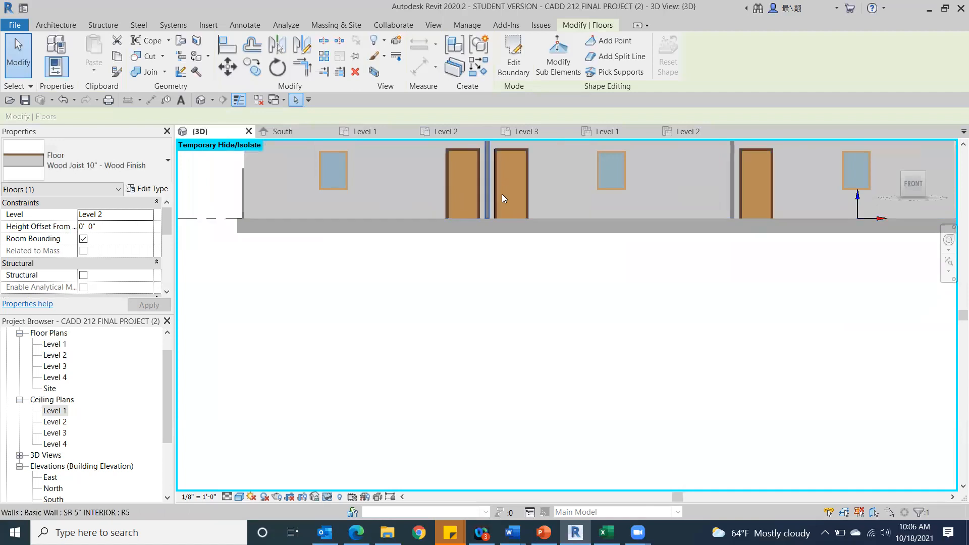
middle_click_drag(482, 197, 400, 380)
scroll(400, 258, "up", 2)
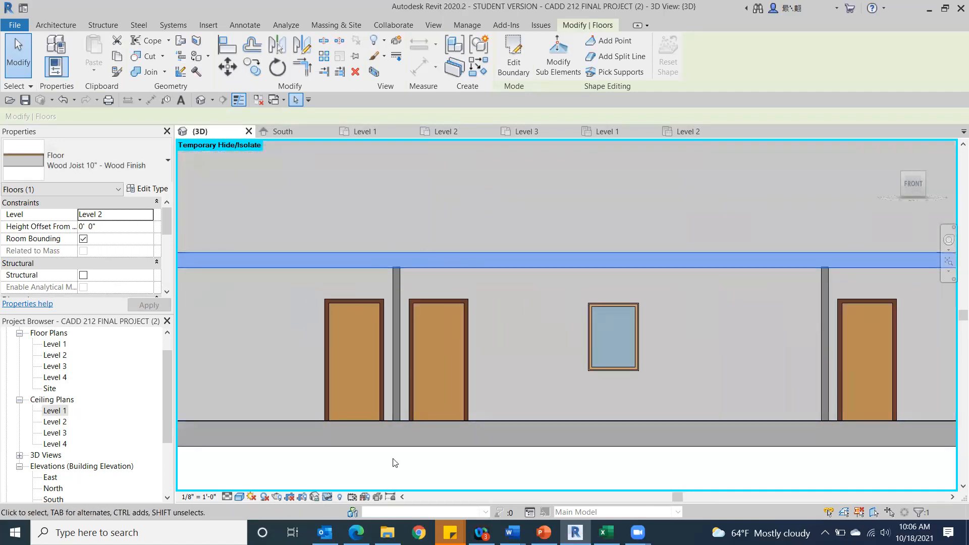
left_click(367, 467)
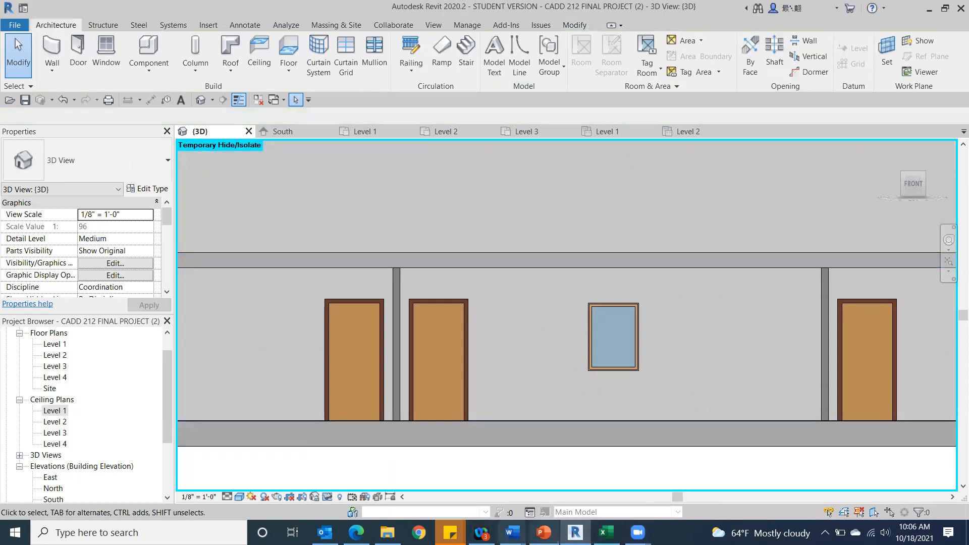
Switch to Word to review the Class 13 topic outline, and return to the Revit model.
left_click(518, 527)
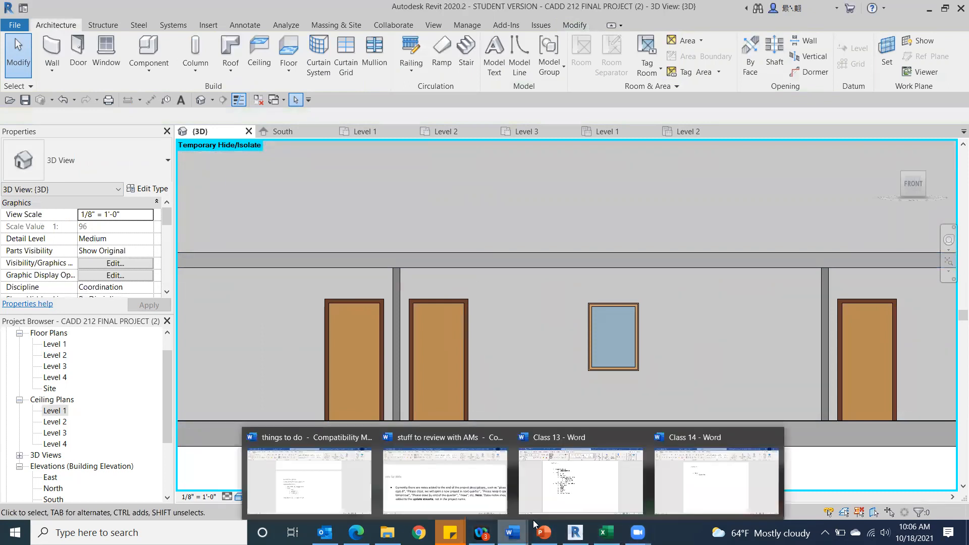
left_click(585, 493)
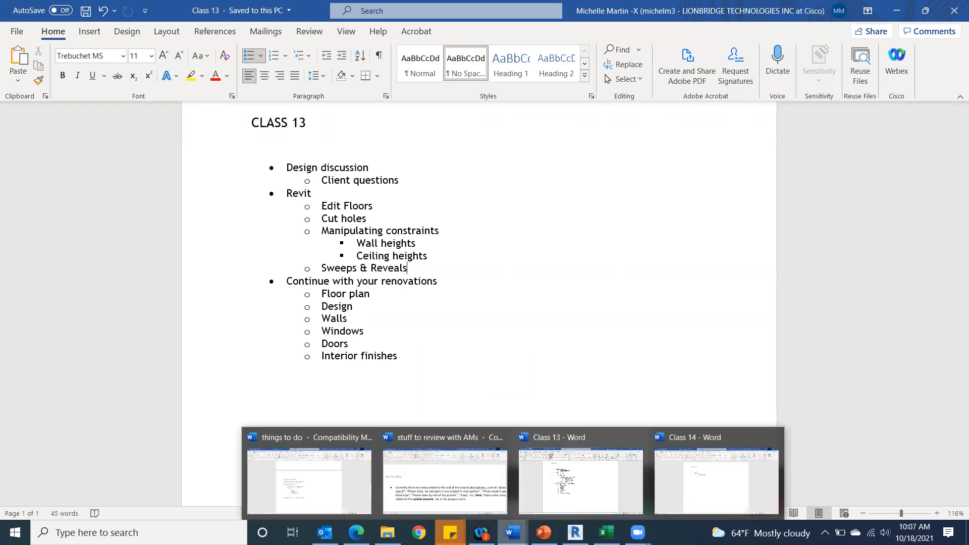
left_click(560, 480)
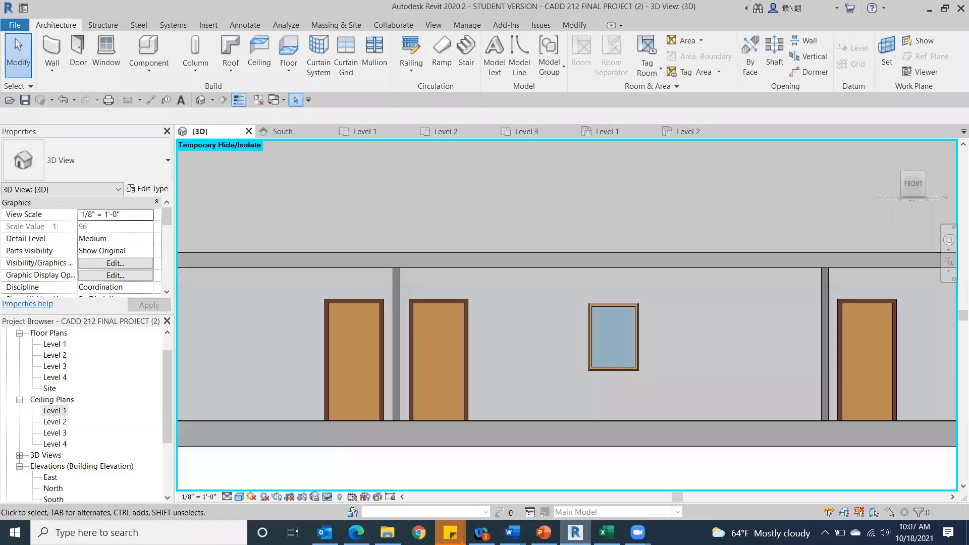
Reset the temporary hide/isolate in the 3D view so the roof and exterior walls are shown.
scroll(423, 406, "down", 5)
scroll(434, 436, "down", 3)
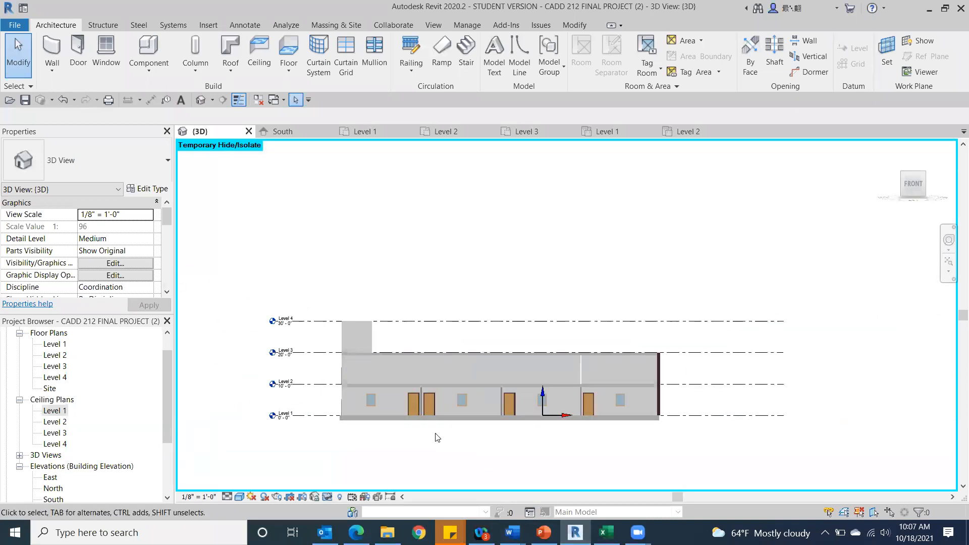
left_click(327, 497)
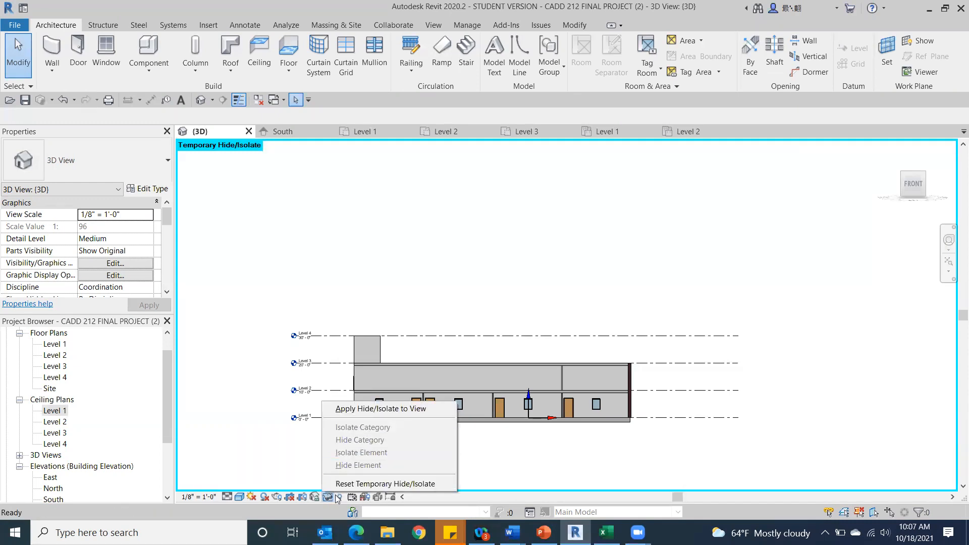
left_click(341, 484)
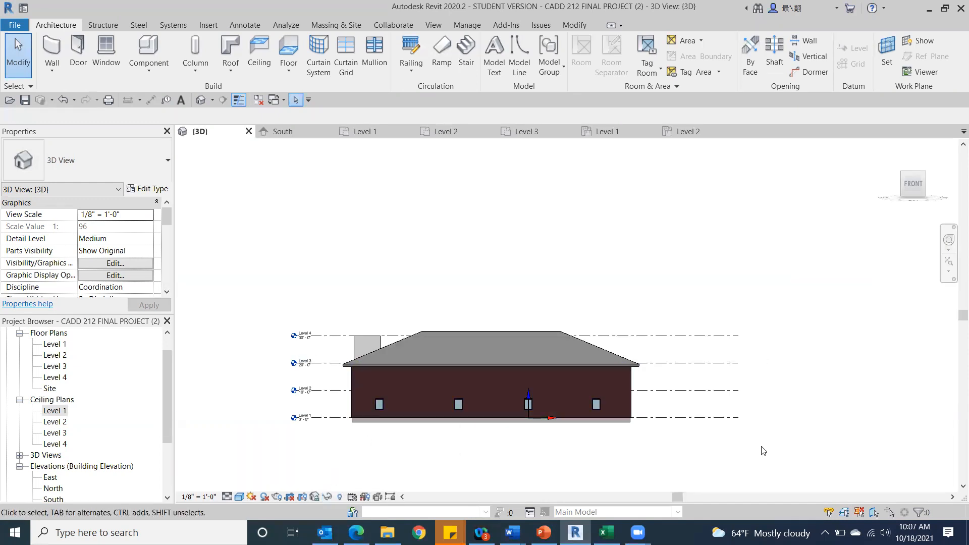
Orbit the 3D view to the front-right side of the building and set its visual style to Consistent Colors.
left_click_drag(916, 181, 852, 185)
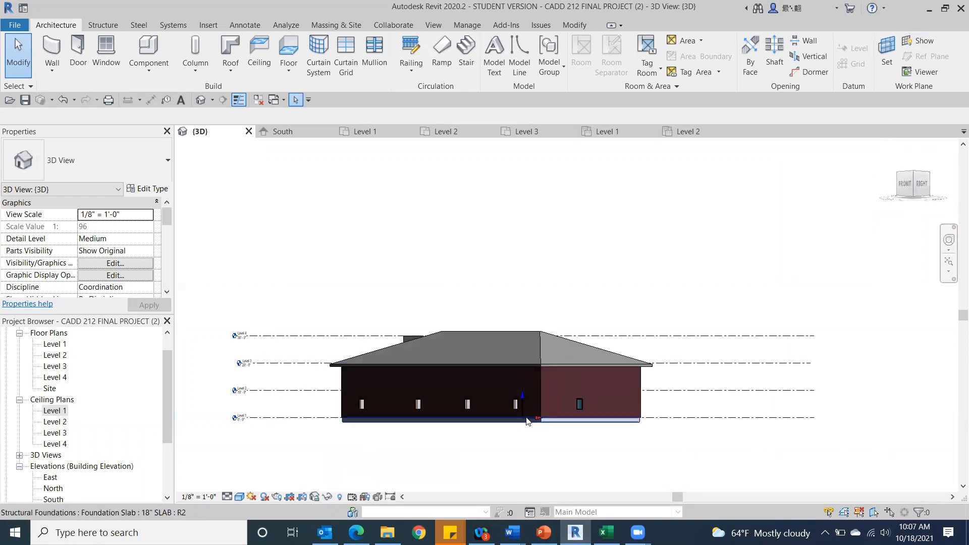
scroll(504, 404, "up", 2)
middle_click_drag(504, 403, 585, 151)
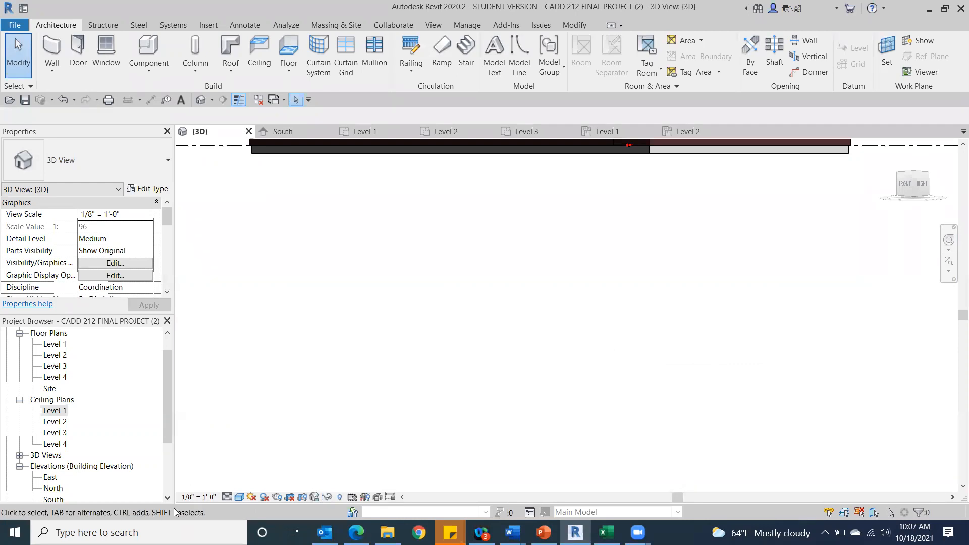
left_click(240, 497)
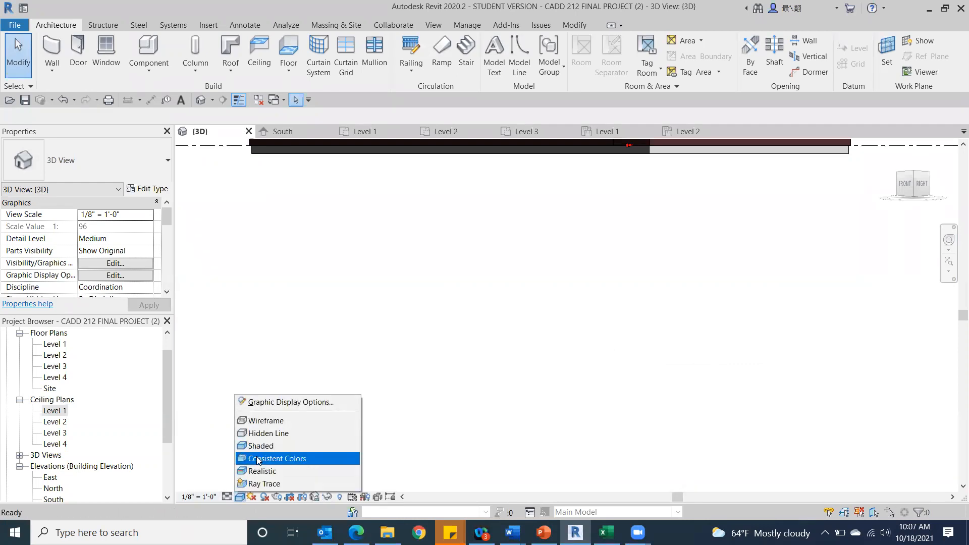
left_click(298, 456)
Open the type properties of the right-side exterior wall and examine its layers in the section preview.
middle_click_drag(500, 273, 368, 353)
scroll(454, 255, "up", 3)
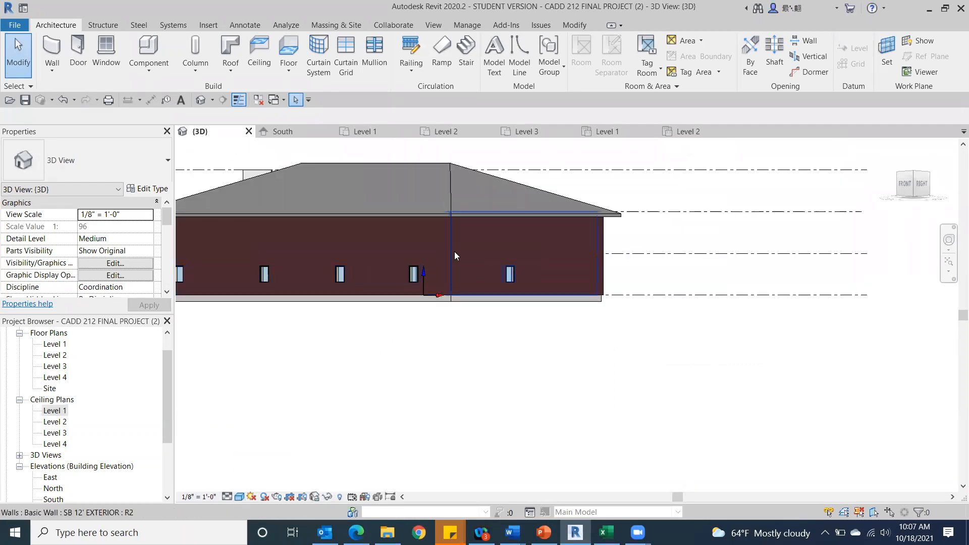
left_click(475, 249)
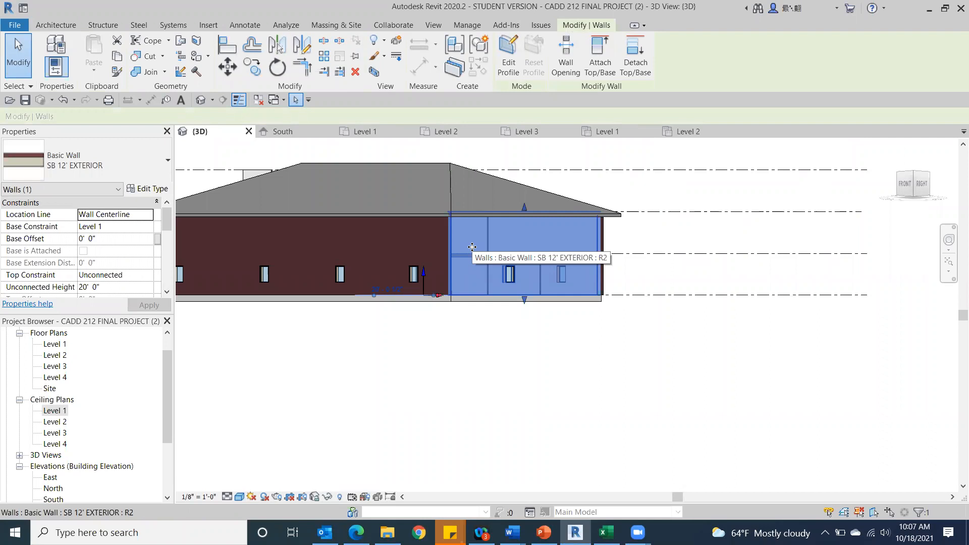
left_click(144, 188)
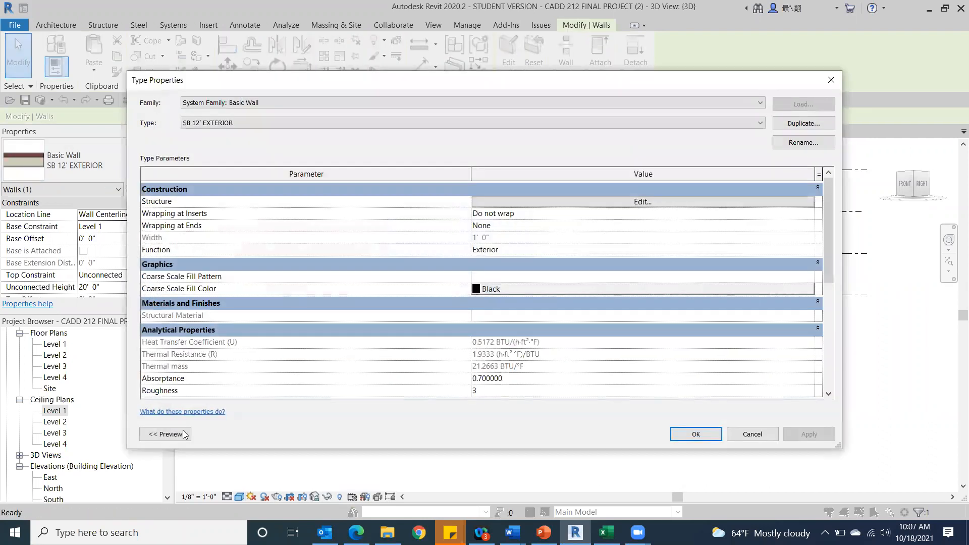
left_click(172, 434)
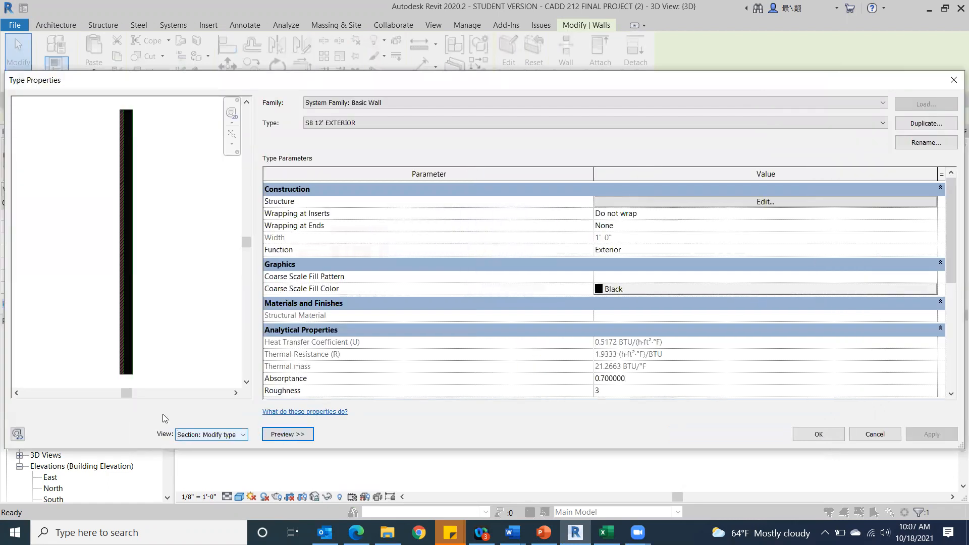
scroll(120, 242, "up", 5)
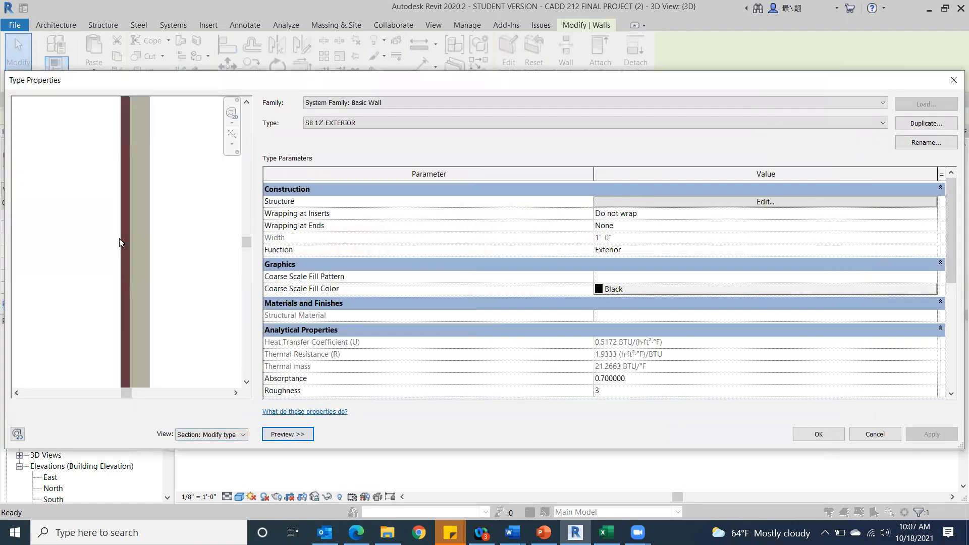
scroll(189, 254, "down", 1)
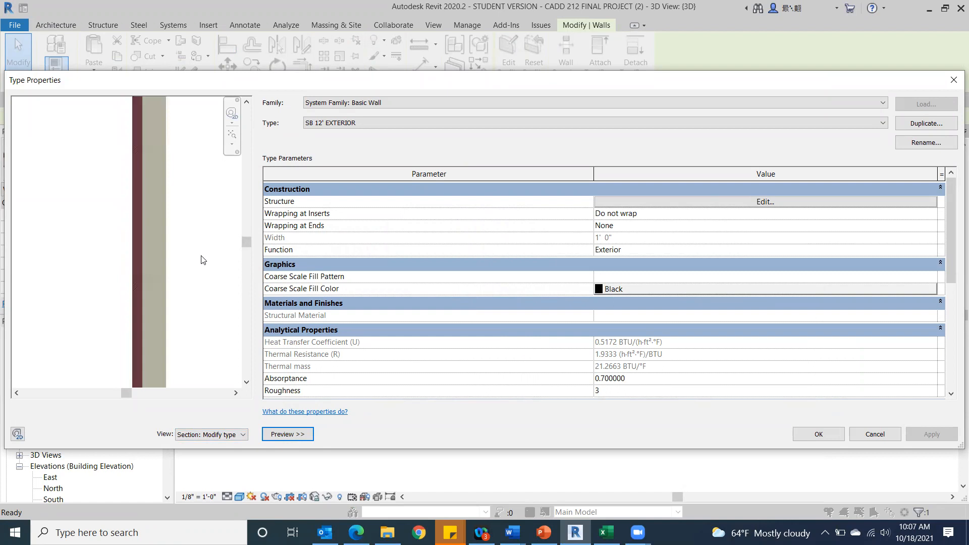
scroll(190, 253, "down", 3)
left_click_drag(248, 237, 217, 268)
scroll(190, 285, "up", 2)
scroll(191, 286, "down", 1)
scroll(191, 289, "down", 1)
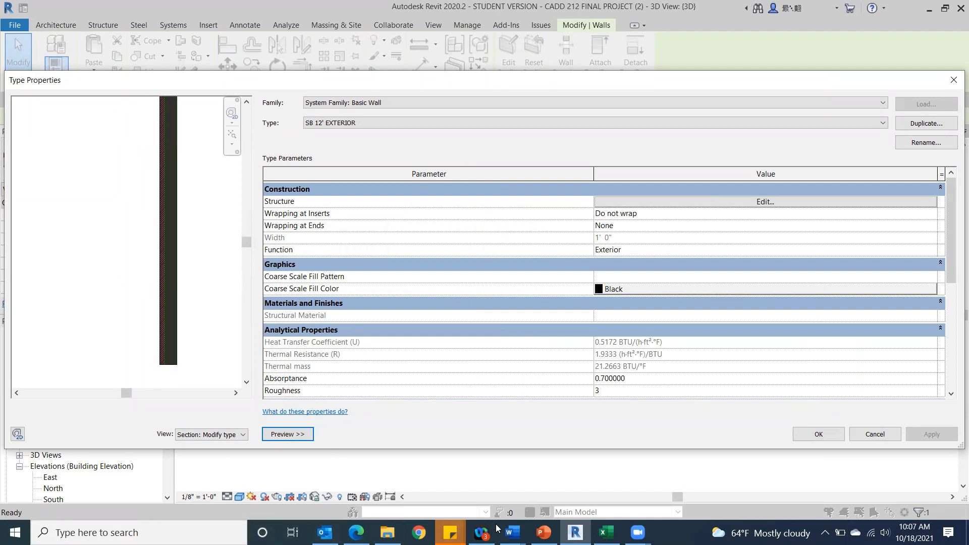
Open the SB 12' EXTERIOR wall's structure for editing and add a wall sweep.
left_click(712, 202)
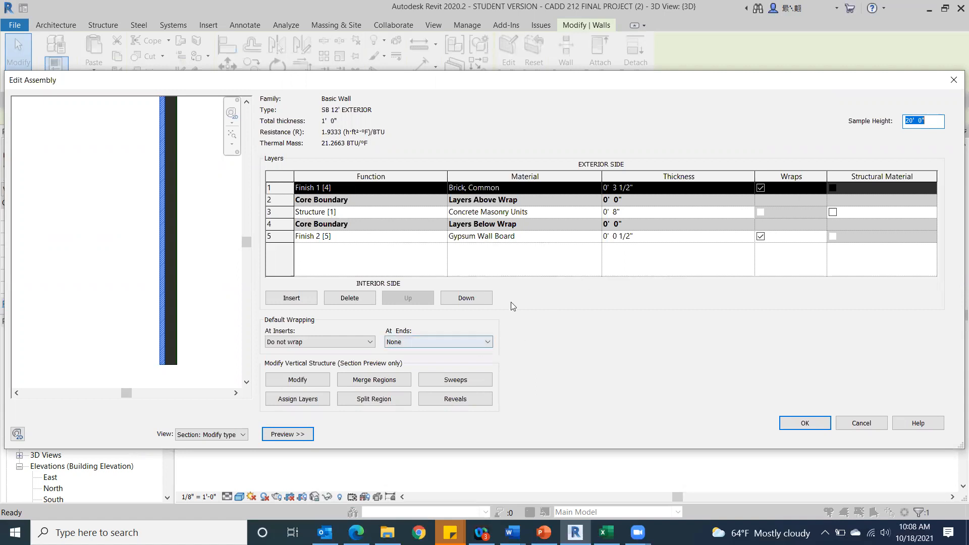
left_click(462, 380)
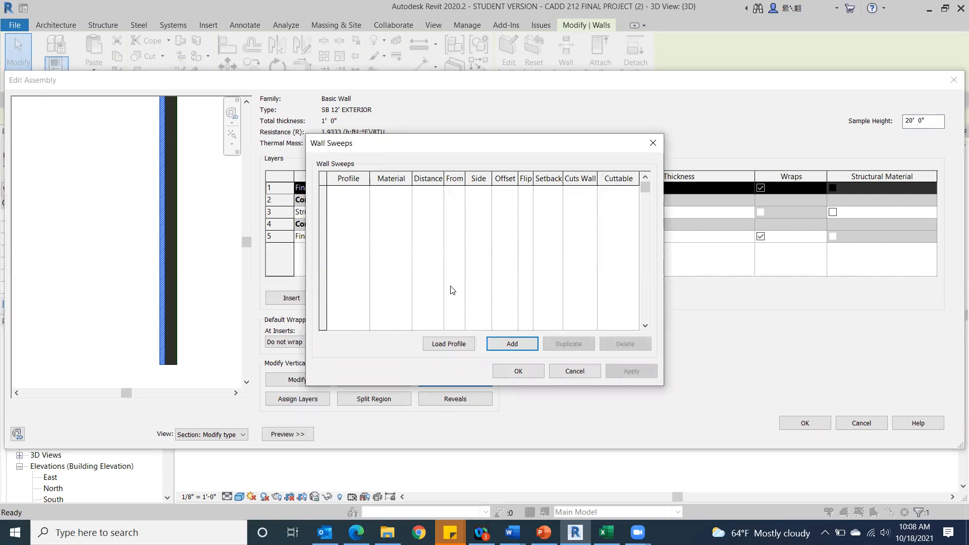
left_click(506, 341)
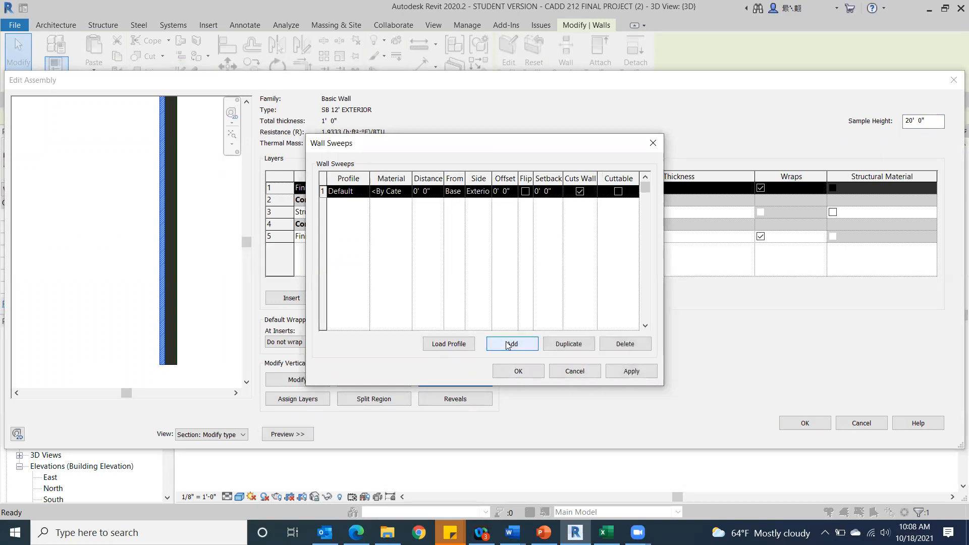
Set the wall sweep's profile to Wall Sweep-Brick Soldier Course : 1 Brick.
left_click(364, 195)
left_click(365, 194)
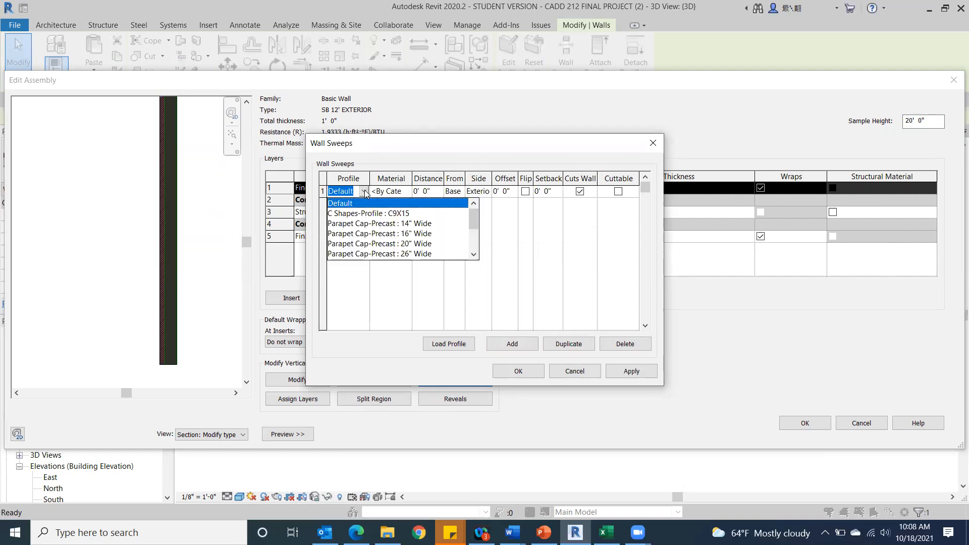
left_click_drag(476, 219, 470, 243)
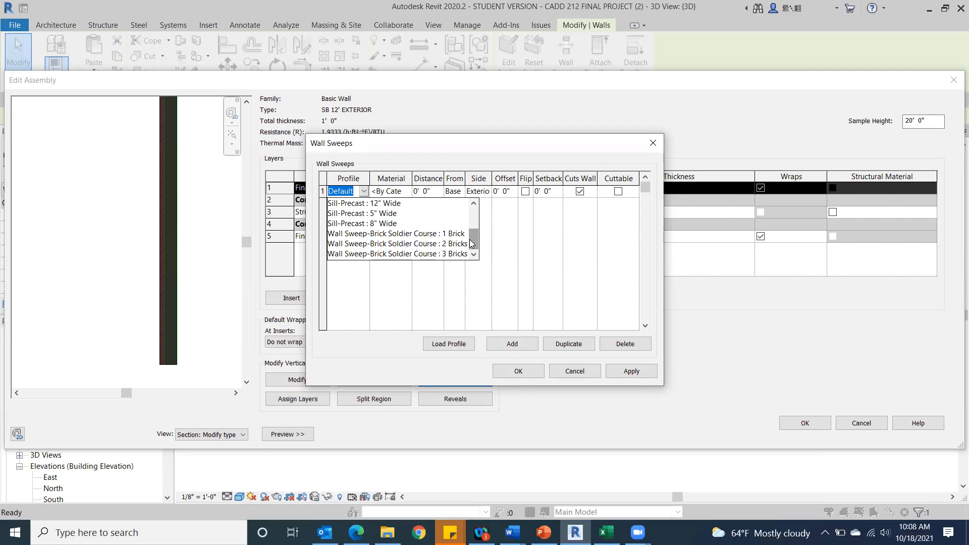
left_click_drag(469, 239, 484, 224)
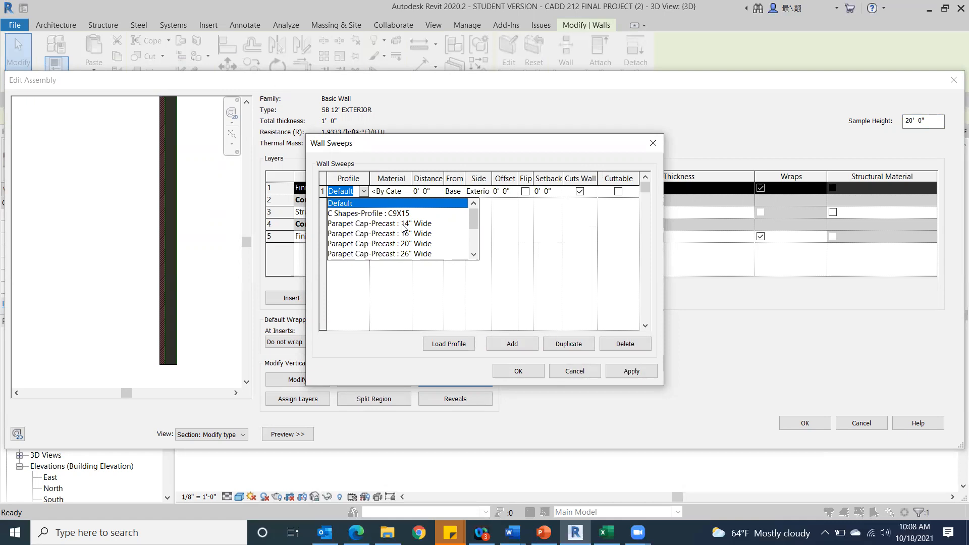
left_click_drag(468, 215, 458, 245)
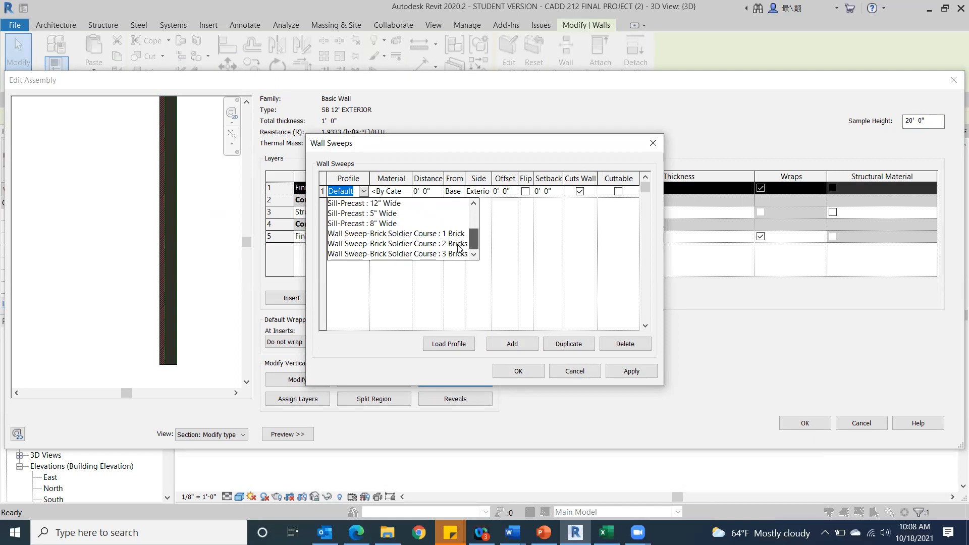
left_click(402, 233)
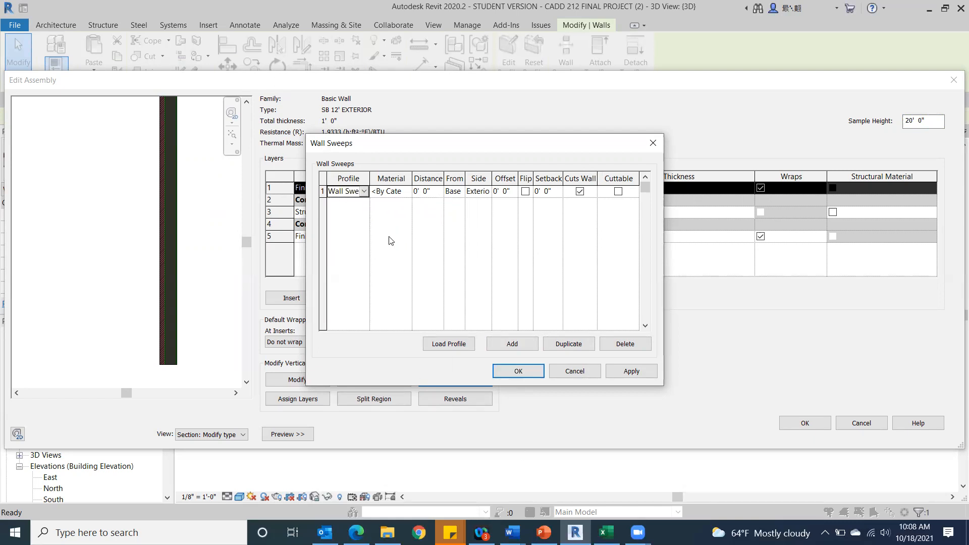
Assign the Parking Stripe material to the sweep, with its shading using the render appearance.
left_click(407, 194)
left_click(408, 191)
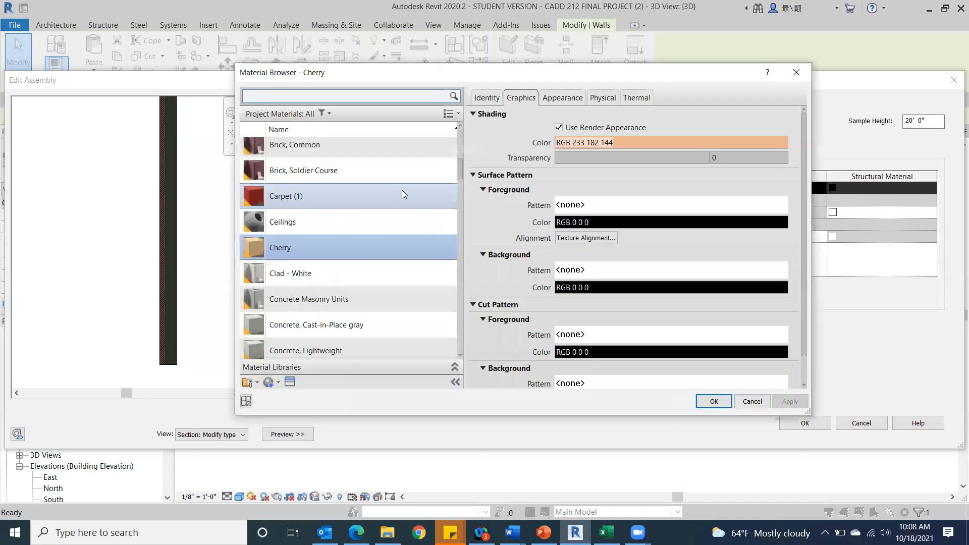
scroll(373, 227, "down", 10)
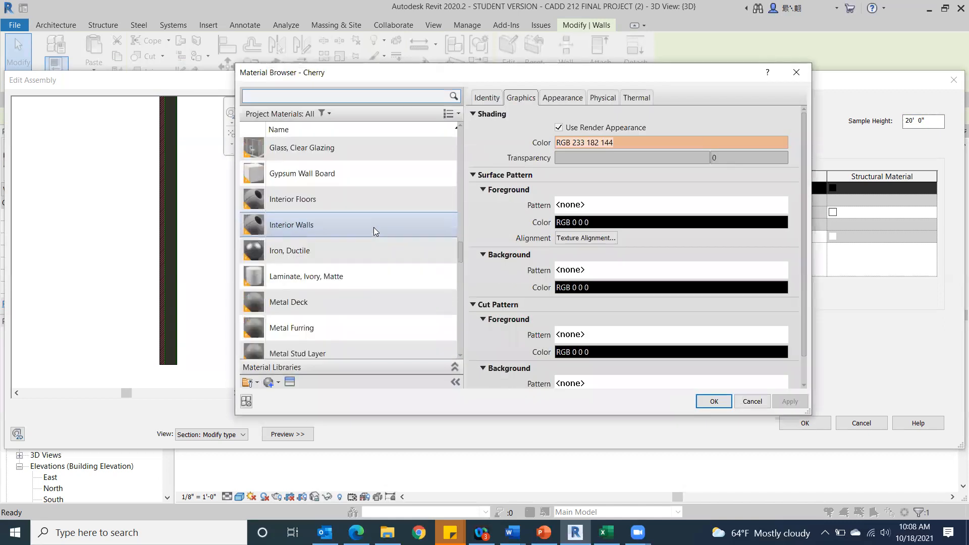
scroll(373, 227, "down", 3)
left_click(367, 234)
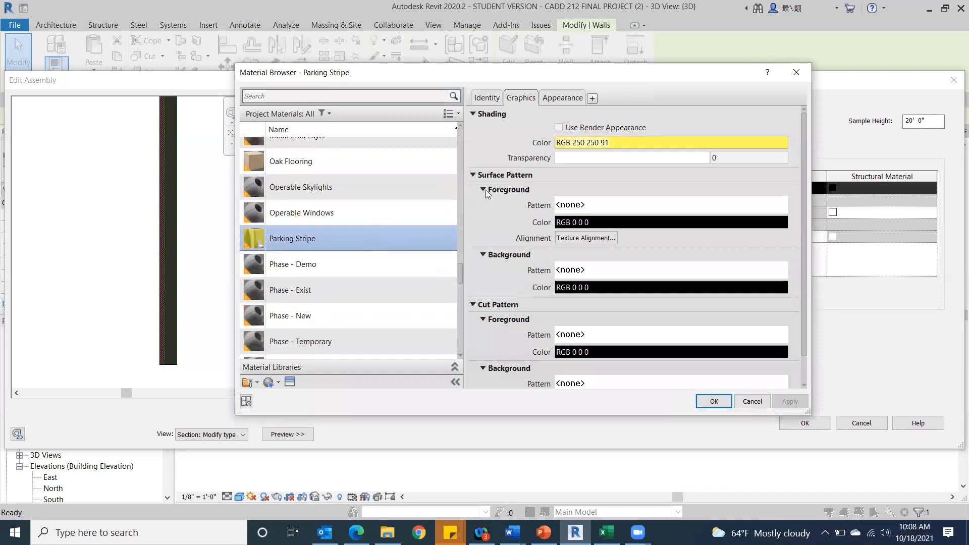
left_click(560, 127)
left_click(711, 401)
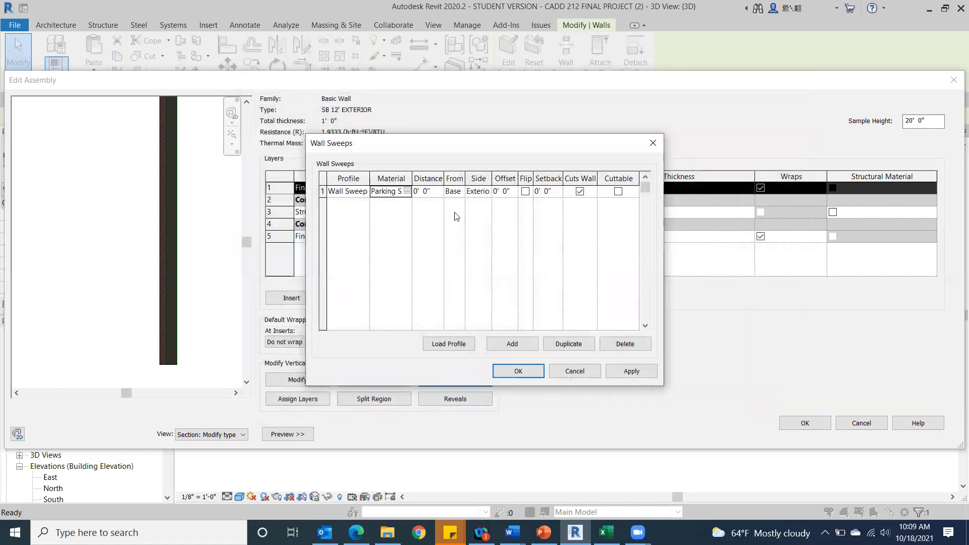
Set the sweep's distance from the wall base to 3' 0" and apply it.
left_click(410, 192)
type("3")
left_click(626, 368)
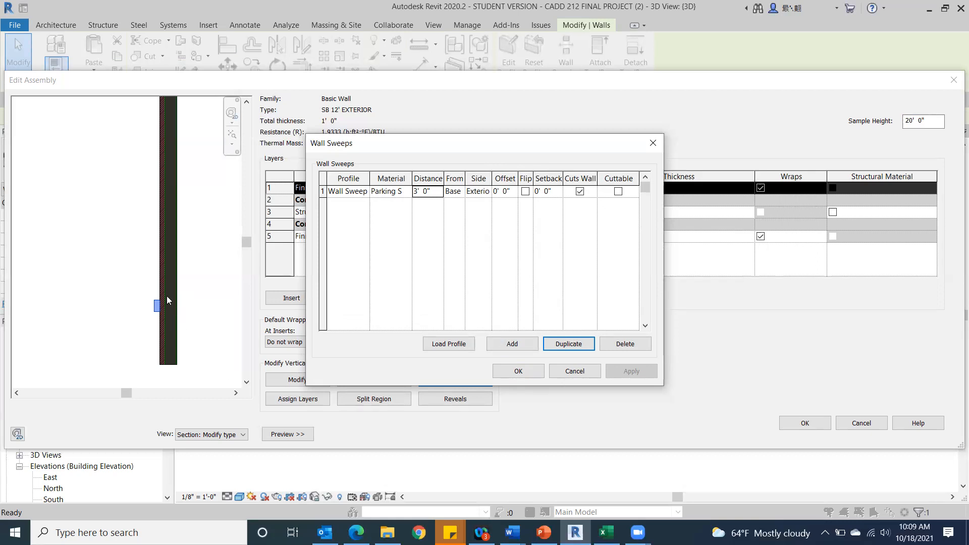
Set the sweep's offset to -1" so it sits further into the wall, and apply it.
left_click(507, 192)
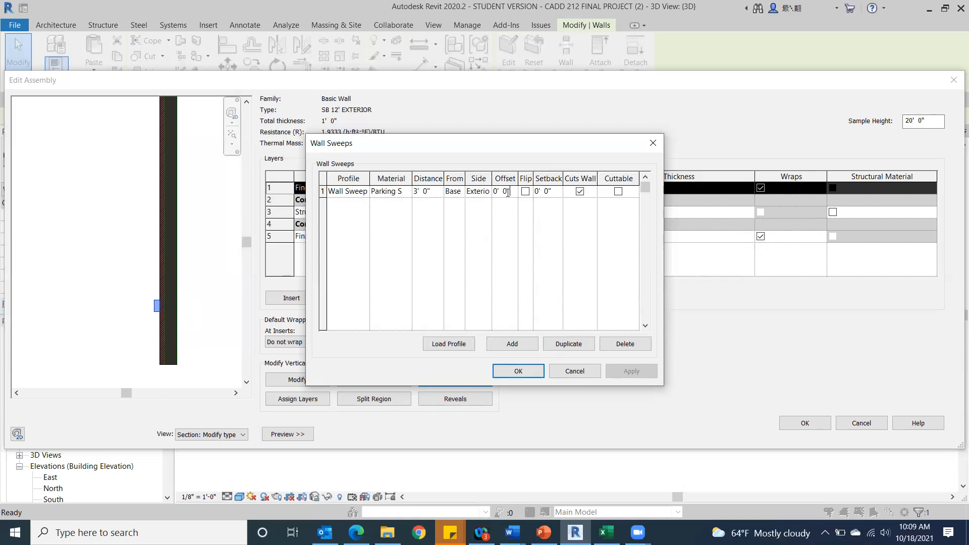
left_click_drag(511, 194, 494, 194)
key("BackSpace")
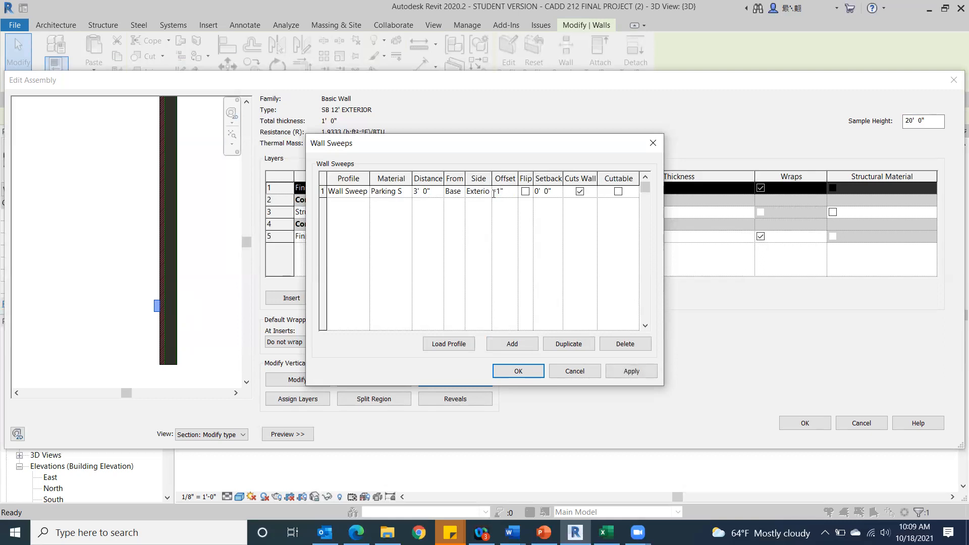
left_click(627, 372)
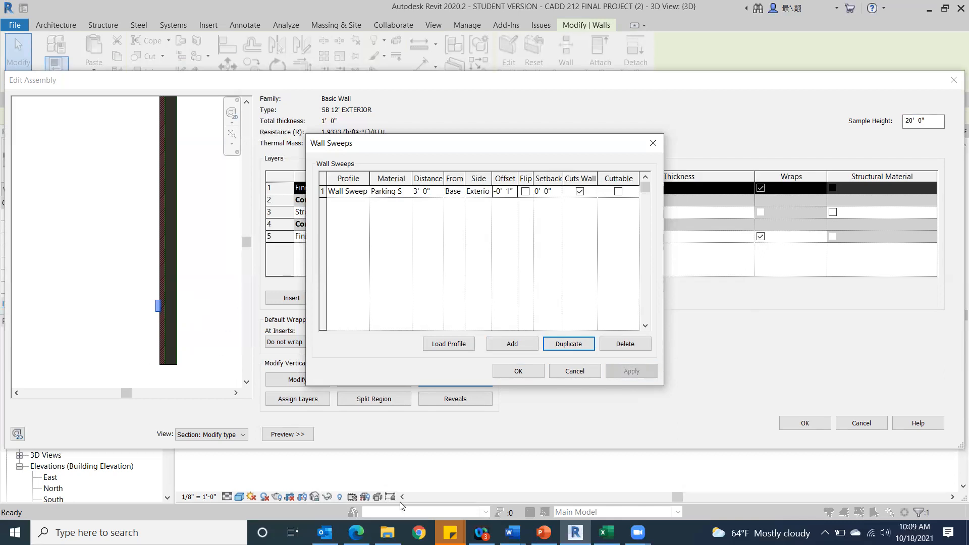
Add a second wall sweep with the profile Wall Sweep-Brick Soldier Course : 2 Bricks.
left_click(528, 347)
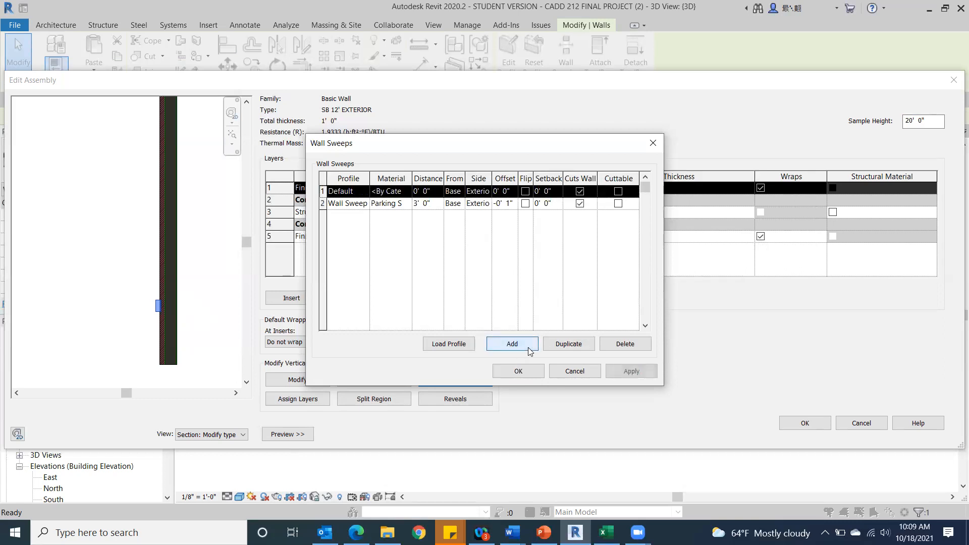
left_click(364, 195)
left_click(364, 196)
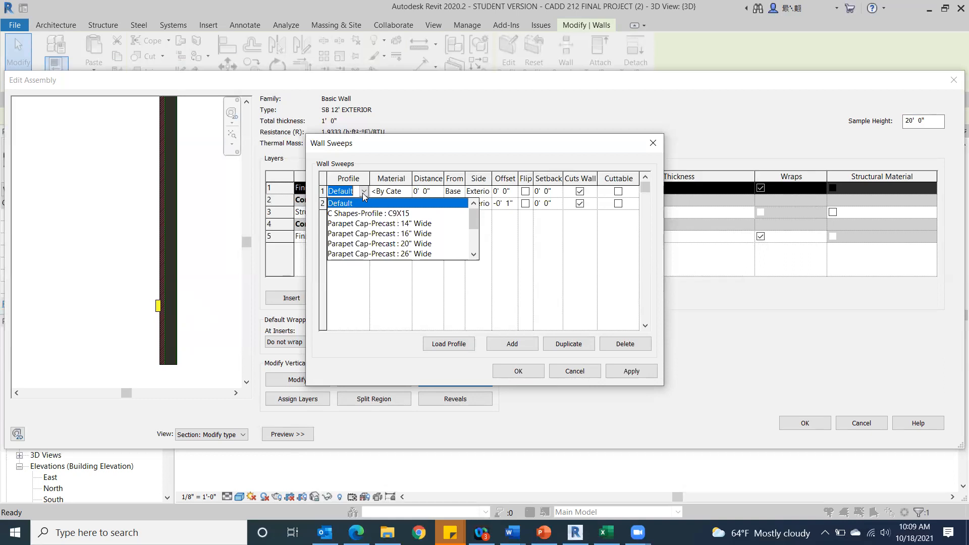
scroll(426, 256, "down", 3)
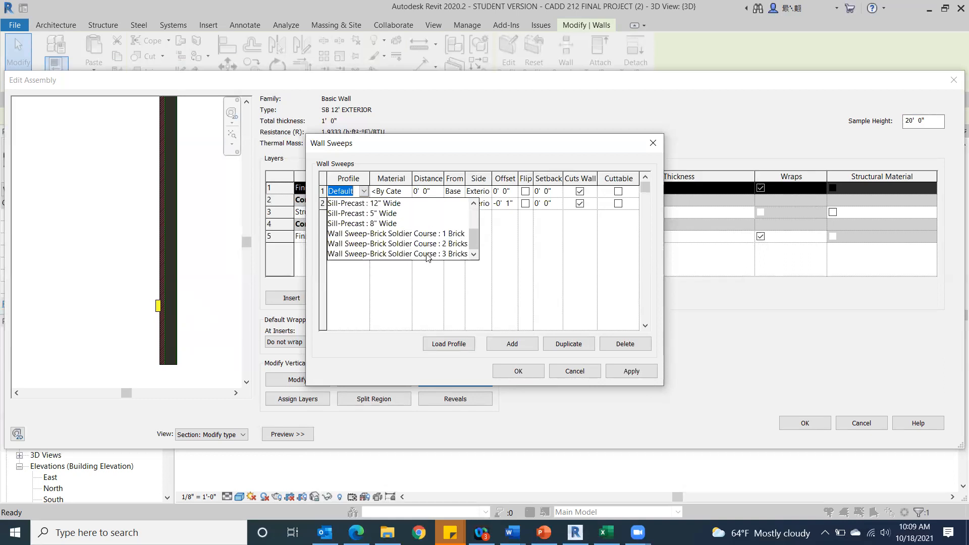
left_click(424, 246)
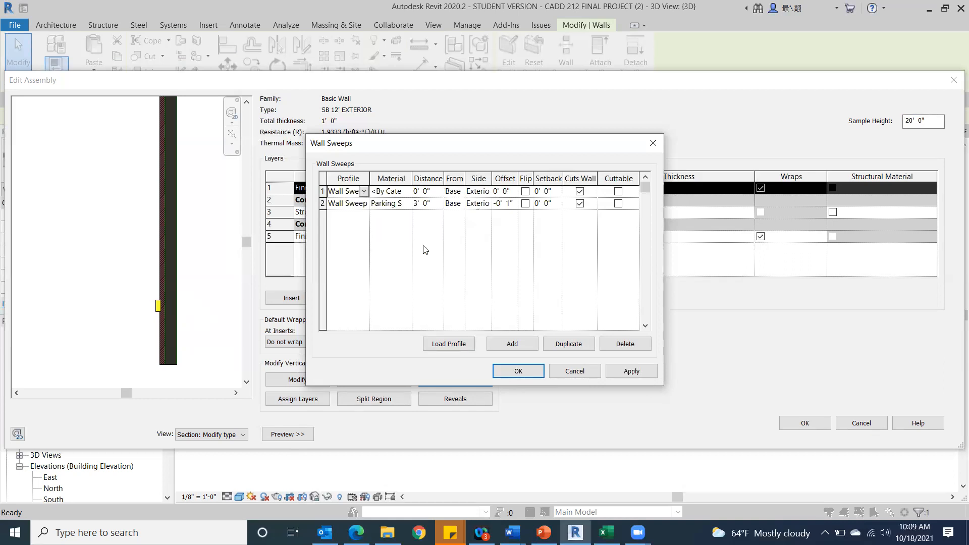
Assign the Carpet (1) material to the new wall sweep, with its shading using the render appearance.
left_click(406, 195)
left_click(408, 192)
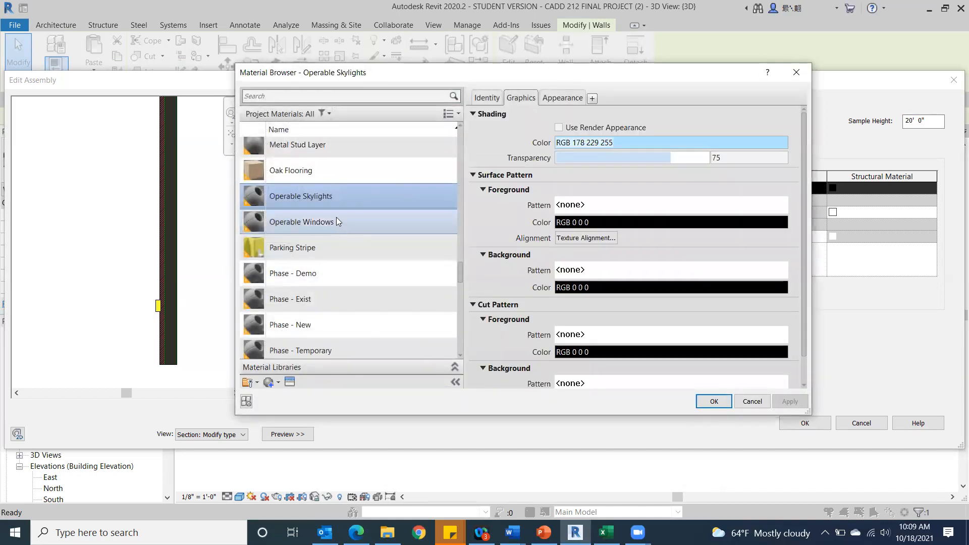
scroll(334, 197, "up", 8)
scroll(332, 198, "up", 12)
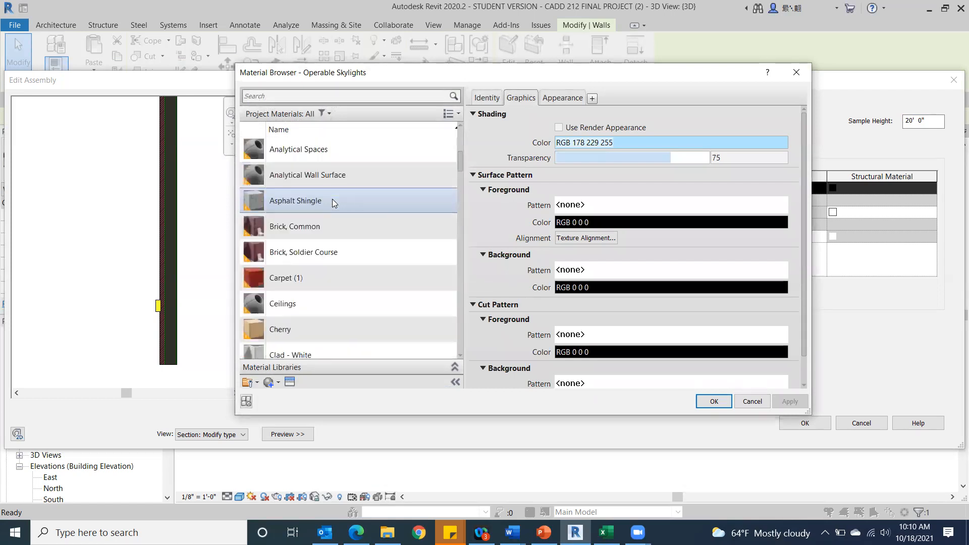
scroll(331, 201, "up", 3)
scroll(332, 200, "down", 10)
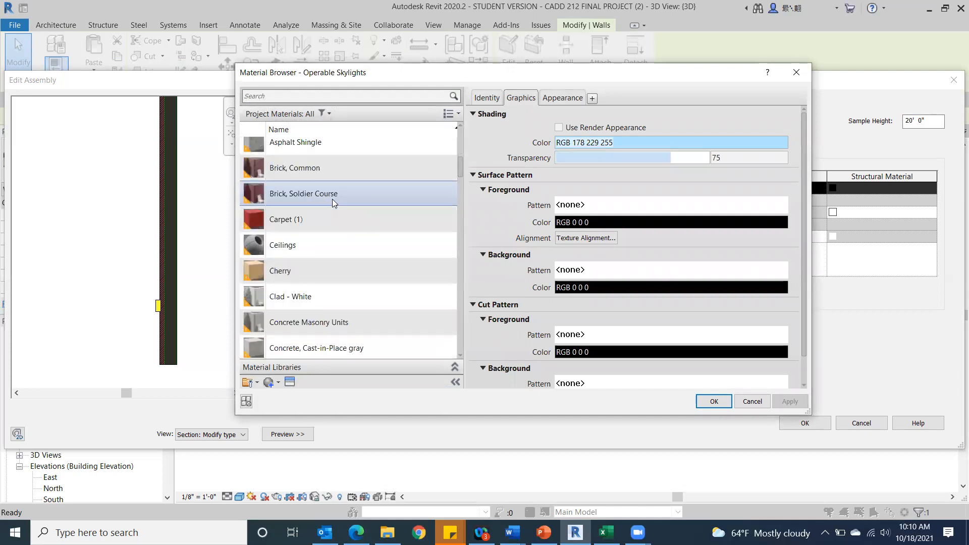
scroll(349, 267, "down", 10)
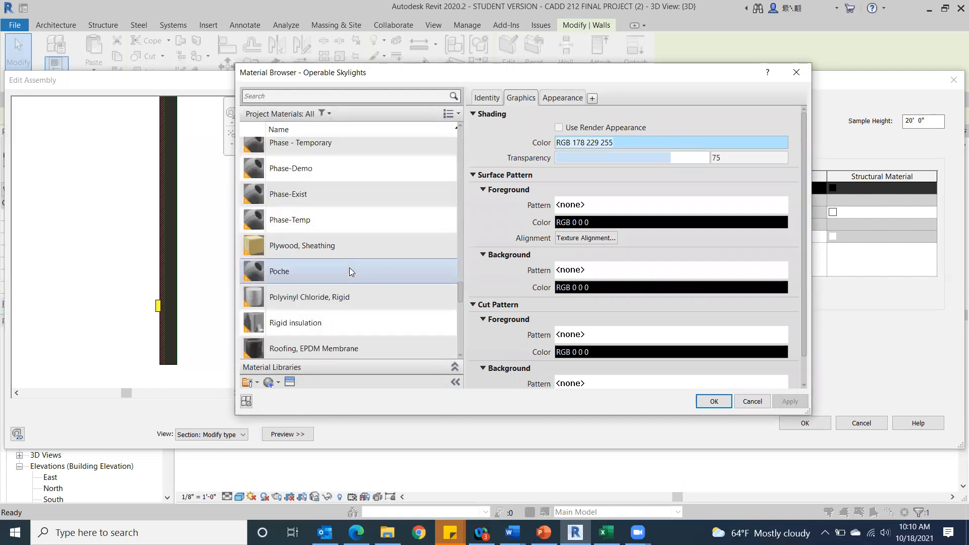
scroll(350, 269, "up", 15)
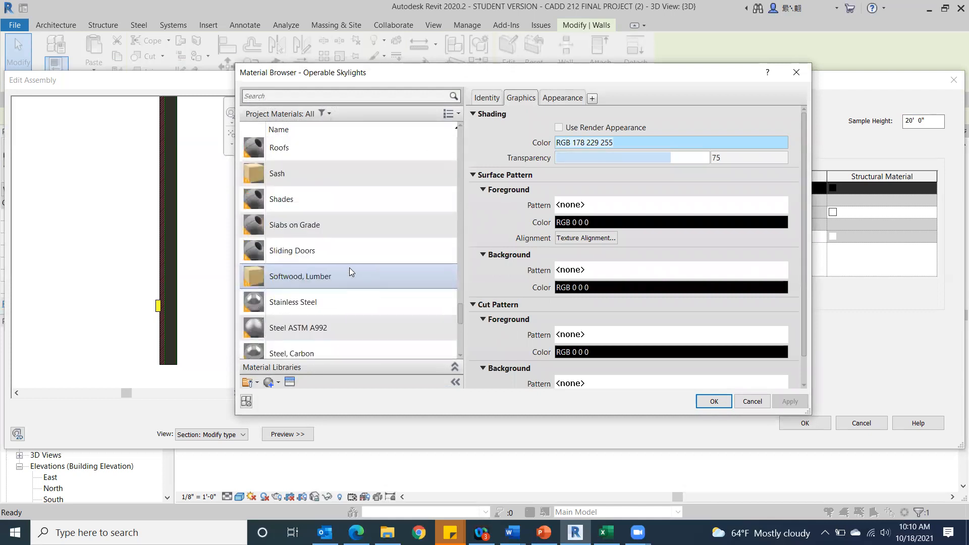
scroll(349, 268, "up", 3)
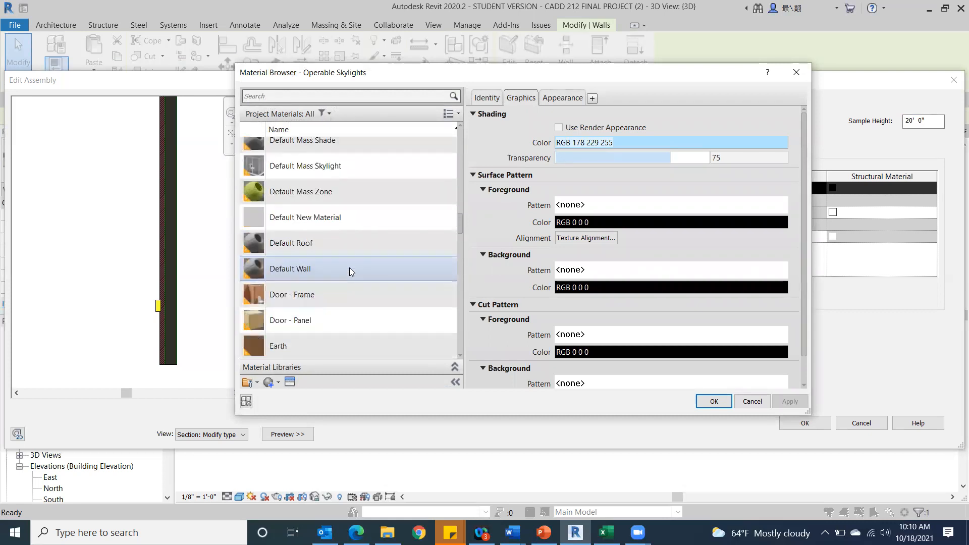
scroll(349, 268, "up", 8)
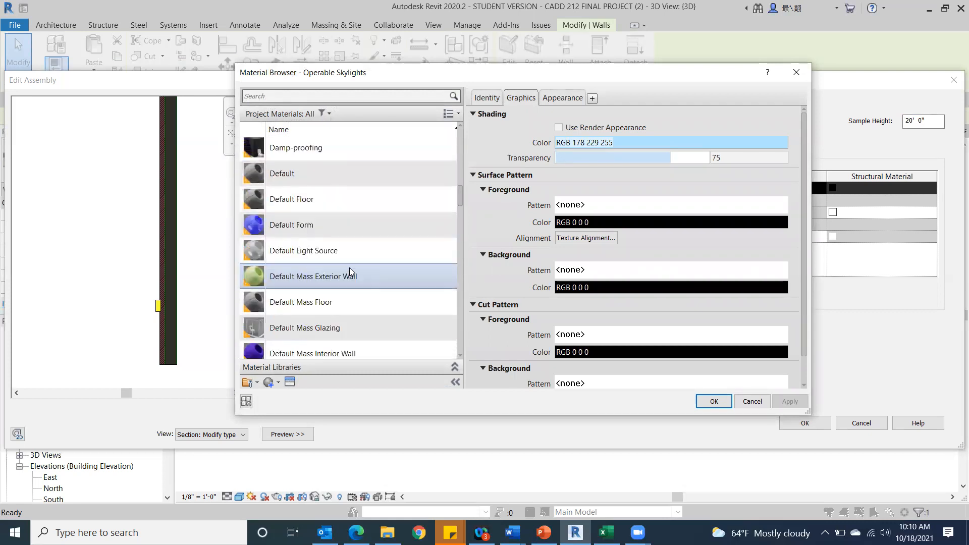
scroll(349, 267, "up", 3)
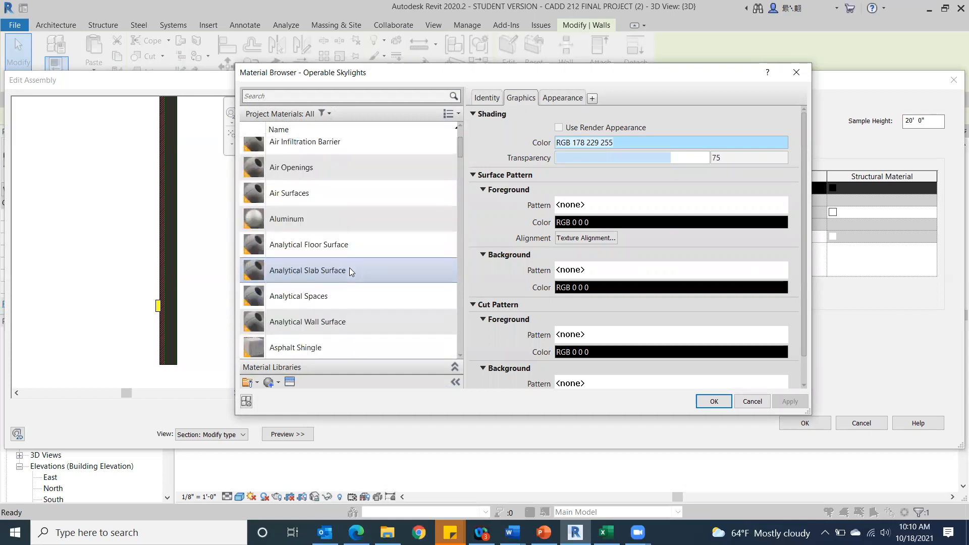
scroll(349, 267, "up", 2)
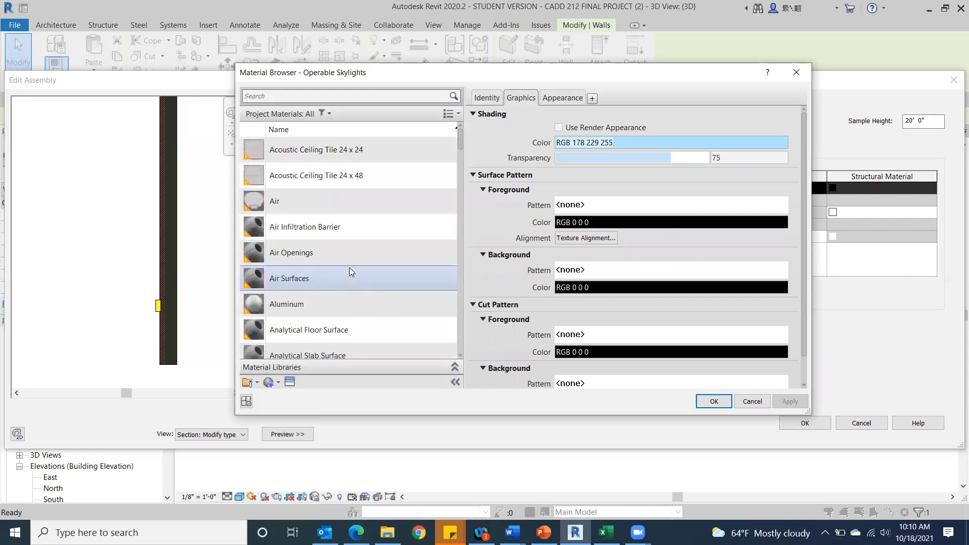
scroll(347, 264, "down", 6)
left_click(326, 155)
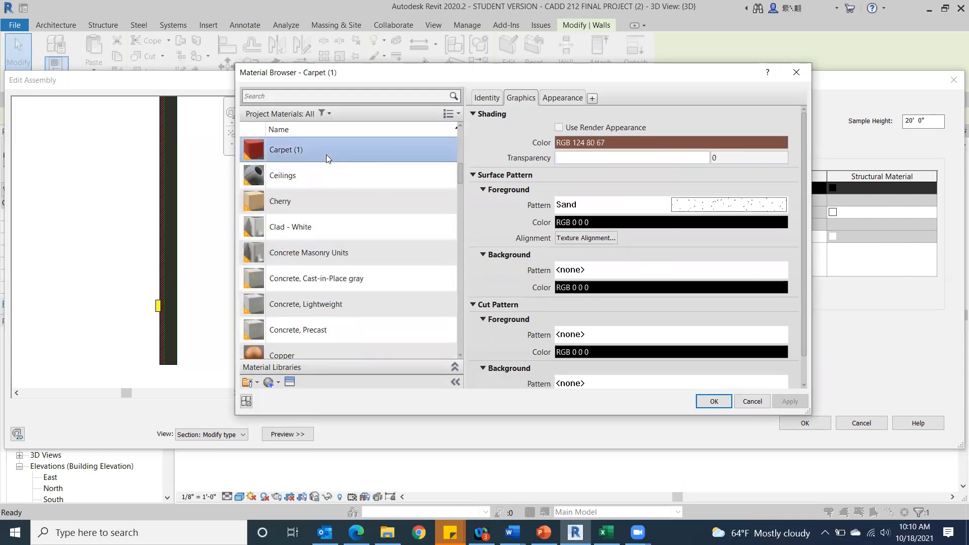
left_click(558, 128)
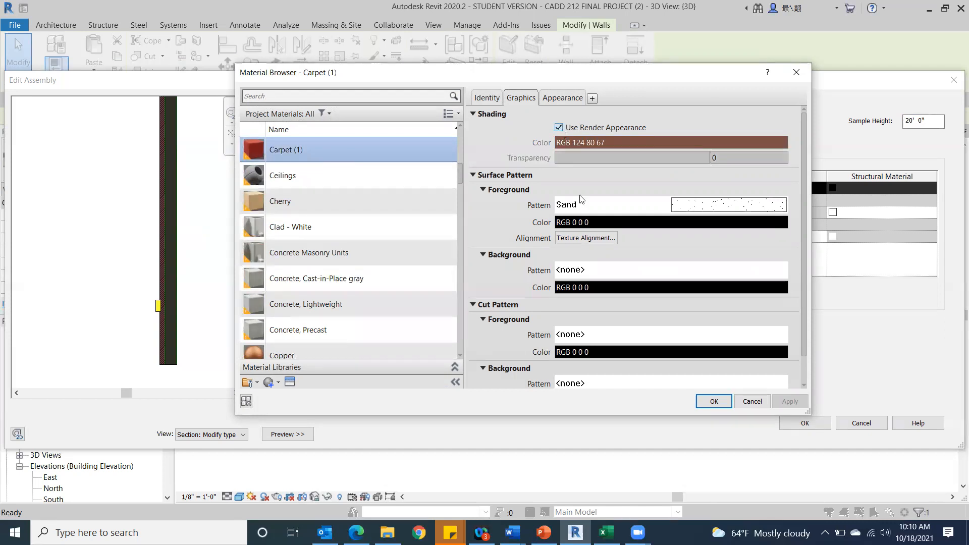
left_click(714, 401)
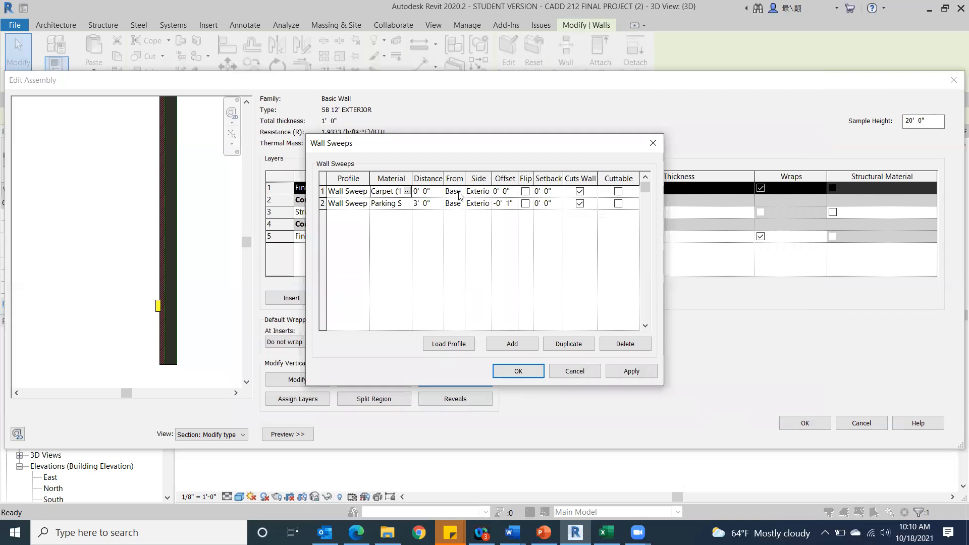
Set the Carpet (1) sweep's distance from the wall base to 9' 0".
left_click(422, 192)
double_click(421, 191)
triple_click(413, 190)
type("9")
Set the Carpet (1) sweep's offset to -0' 2", apply it and accept the changes to the exterior wall type.
left_click(508, 192)
left_click_drag(511, 193, 494, 192)
type("-0' ")
type("2\"")
left_click(635, 372)
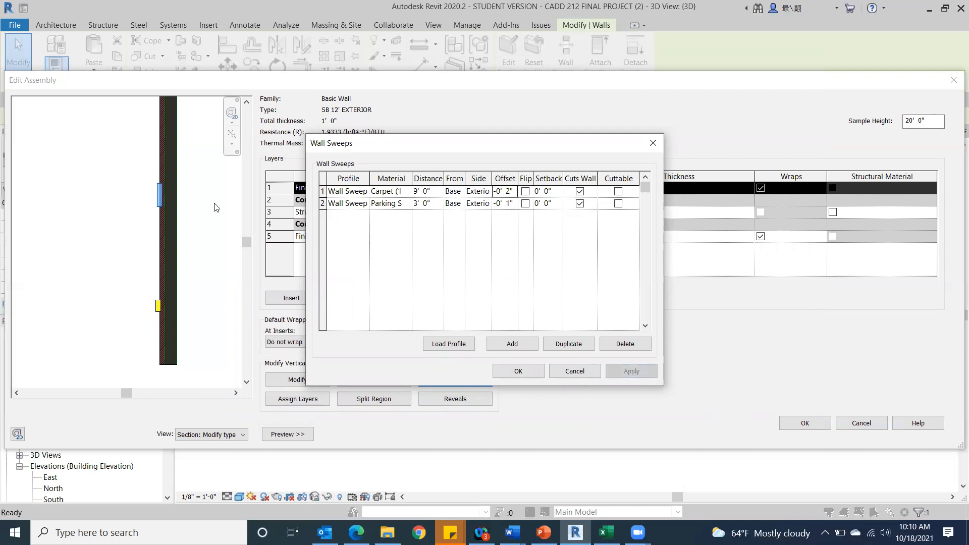
left_click(521, 370)
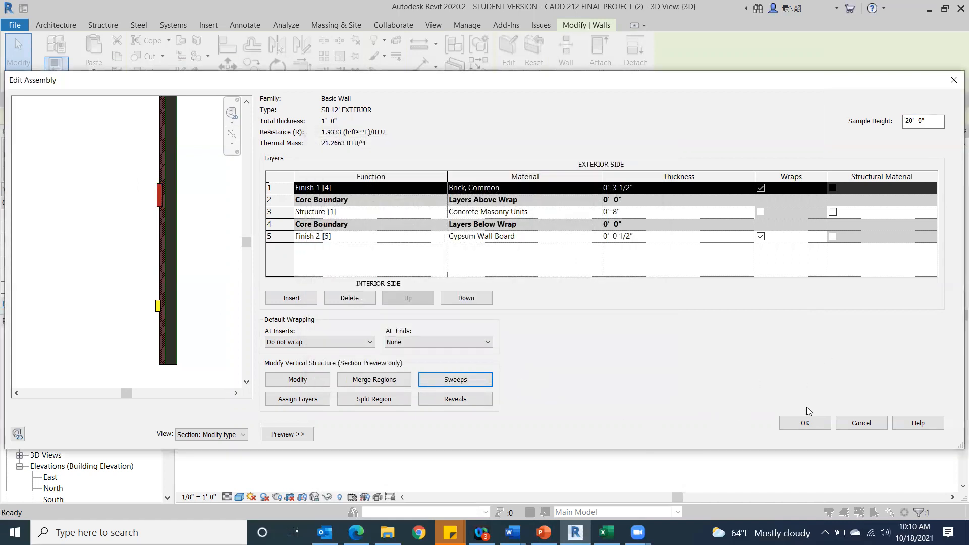
left_click(801, 429)
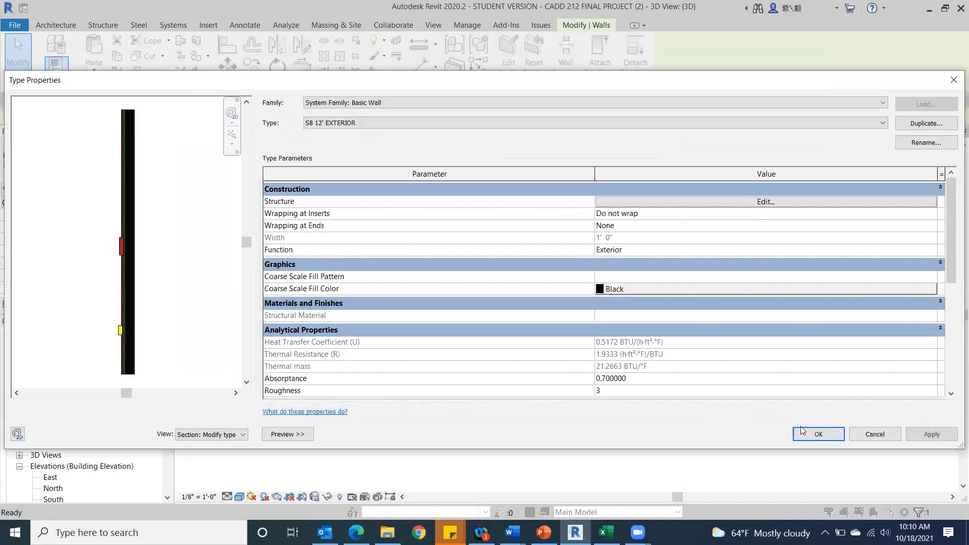
left_click(805, 431)
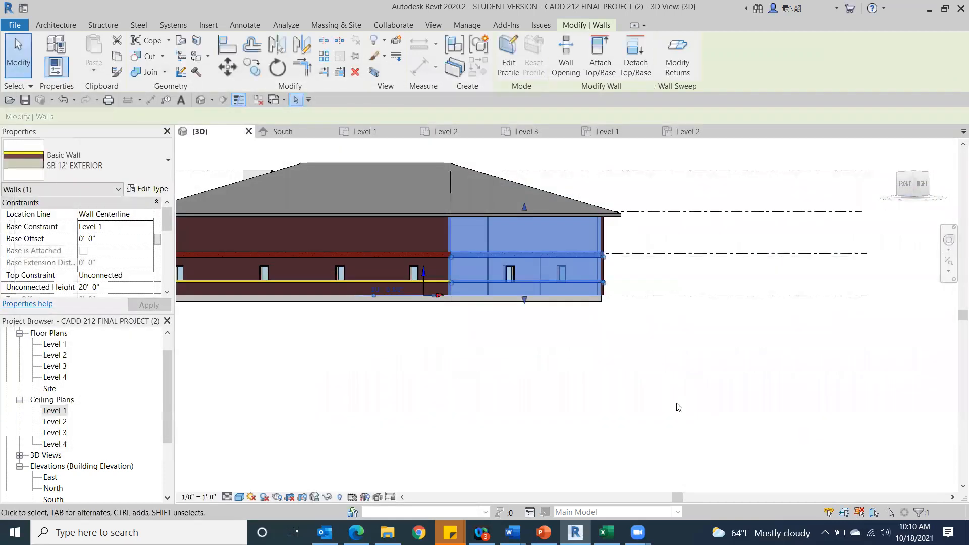
Examine the two colored sweeps around the building's corners and windows in the 3D view.
left_click(630, 397)
mouse_move(923, 183)
left_mouse_down()
mouse_move(861, 206)
mouse_move(720, 201)
mouse_move(688, 210)
mouse_move(691, 224)
left_mouse_up()
scroll(363, 345, "up", 5)
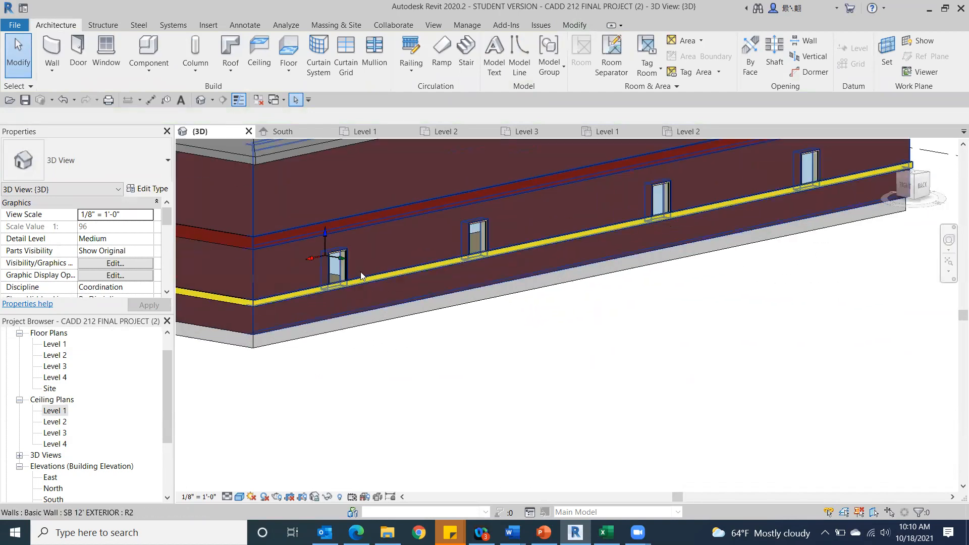
scroll(298, 303, "up", 3)
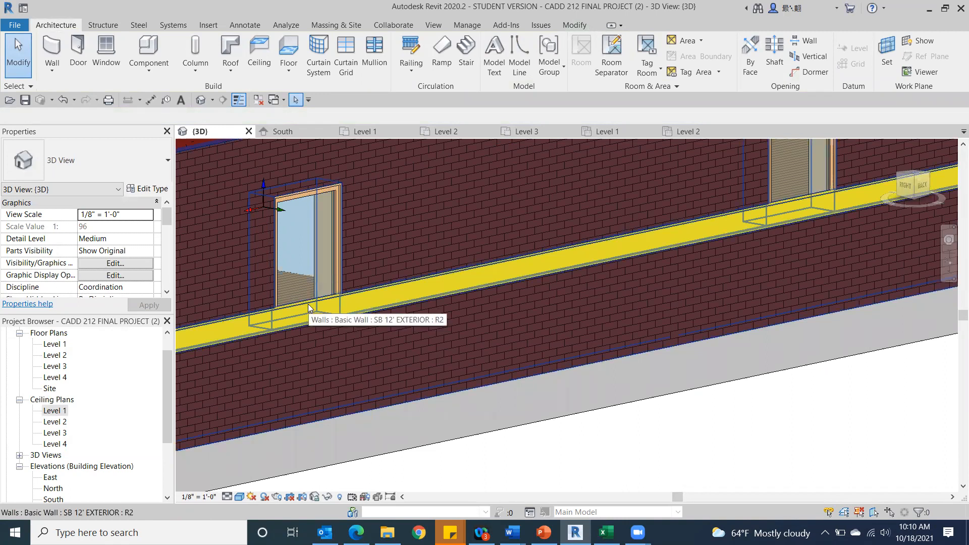
scroll(307, 304, "down", 5)
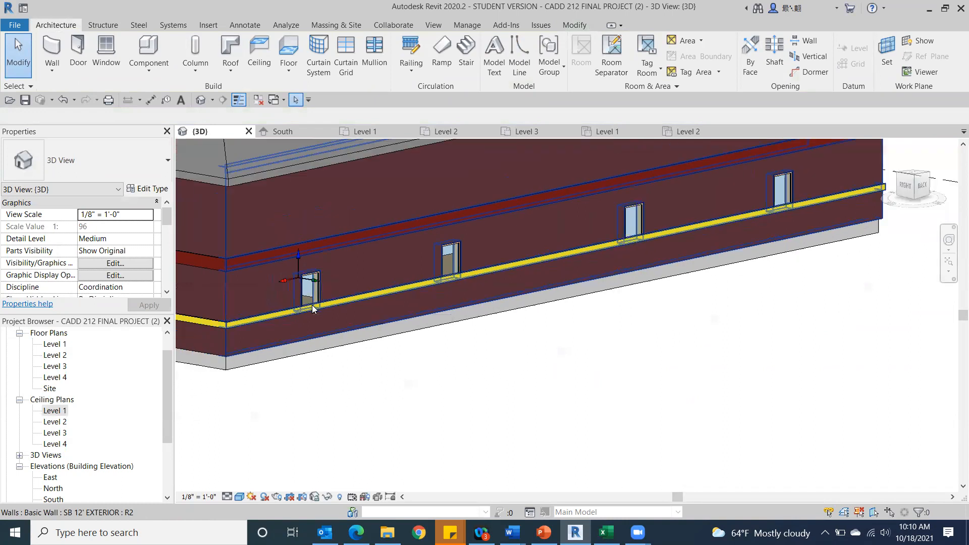
scroll(891, 376, "down", 2)
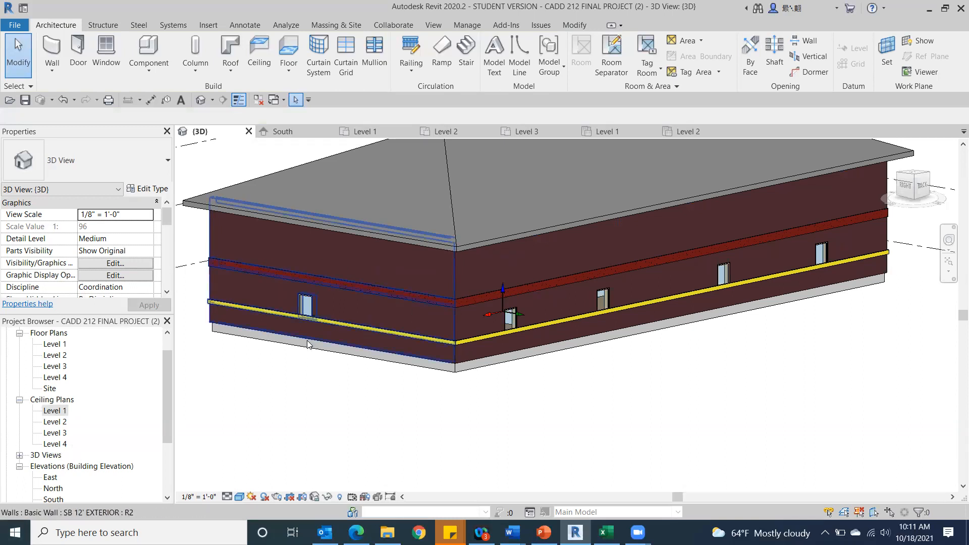
Add a reveal with the profile Reveal-Brick Course : 2 Bricks to the structure of the SB 12' EXTERIOR wall type.
left_click(392, 270)
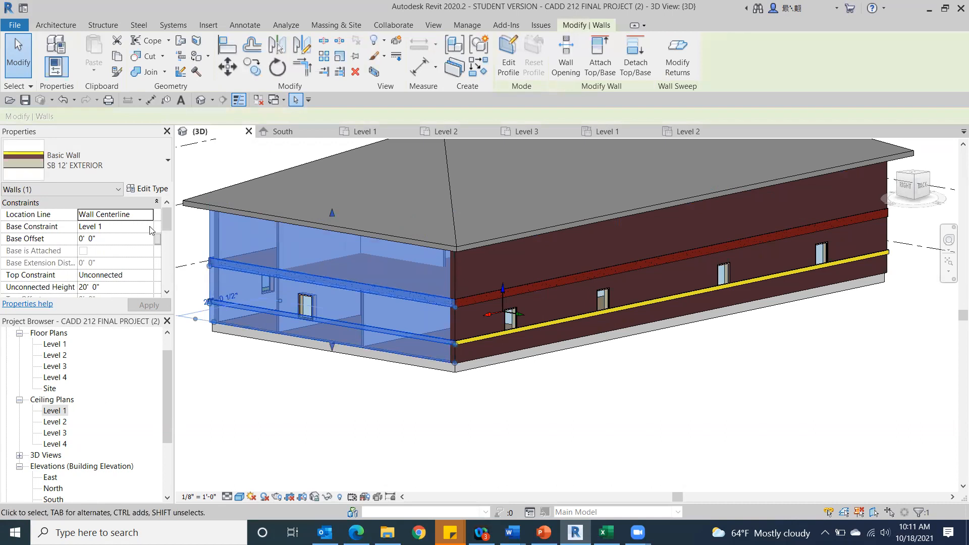
left_click(143, 190)
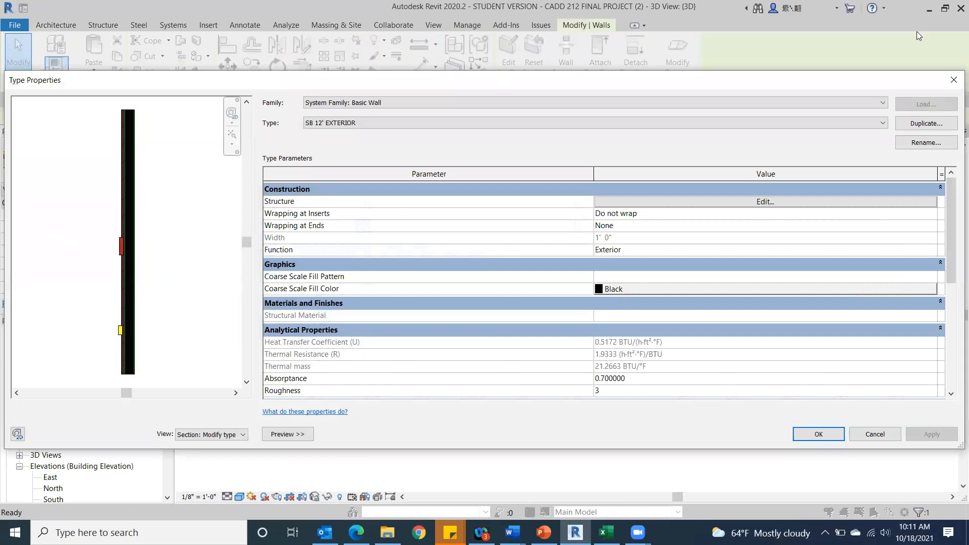
left_click(721, 201)
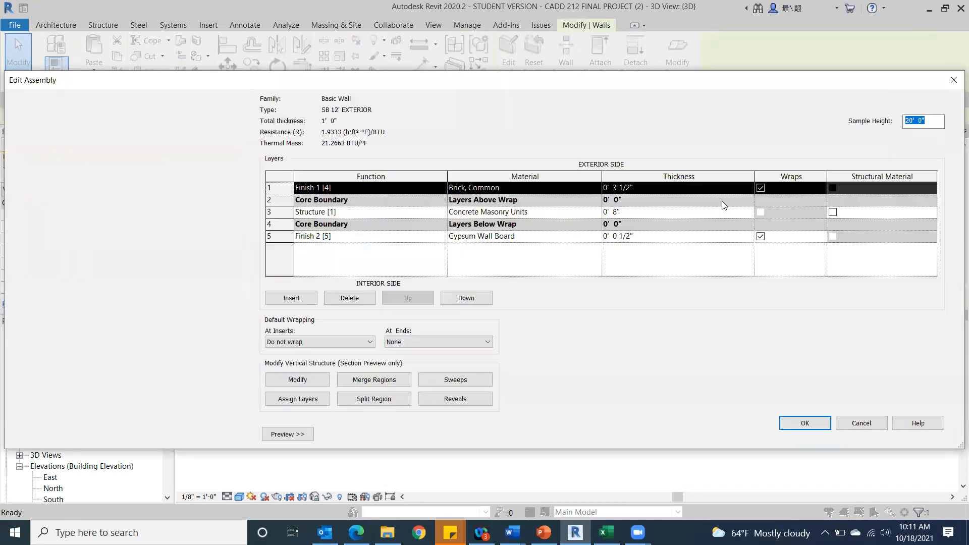
left_click(446, 399)
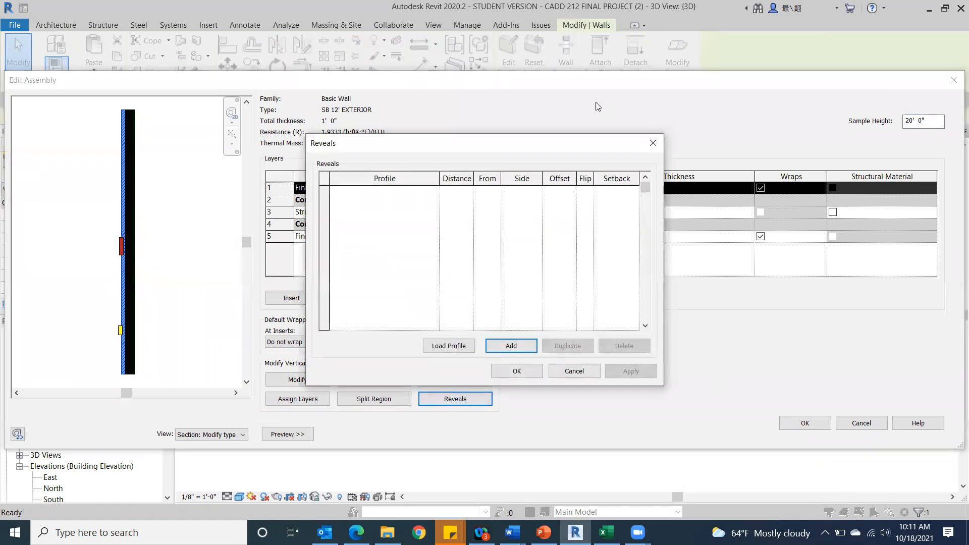
left_click(507, 347)
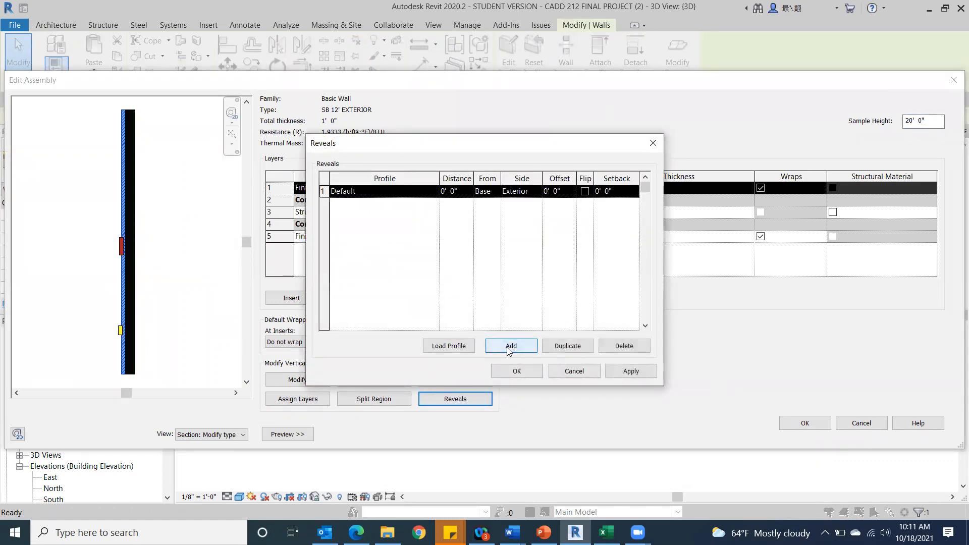
left_click(435, 194)
left_click(432, 191)
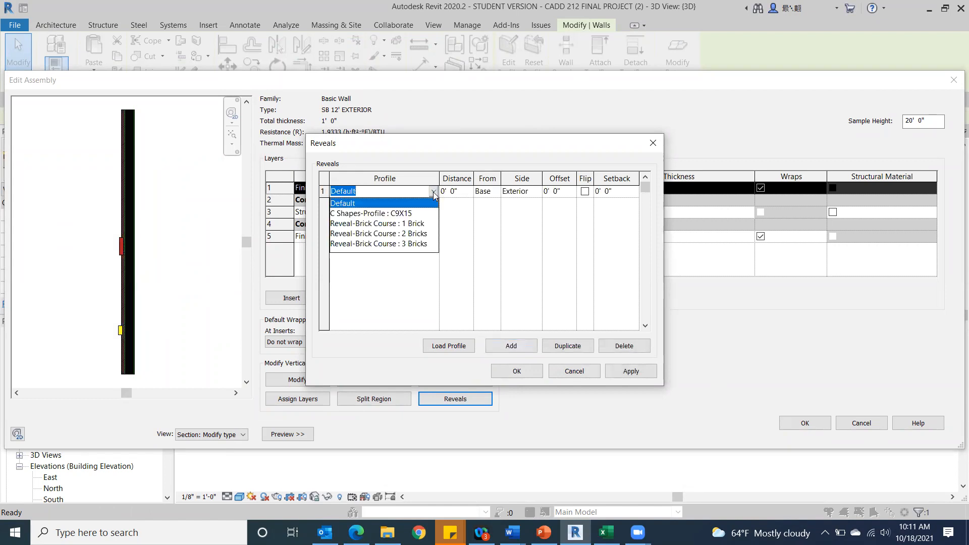
left_click(402, 235)
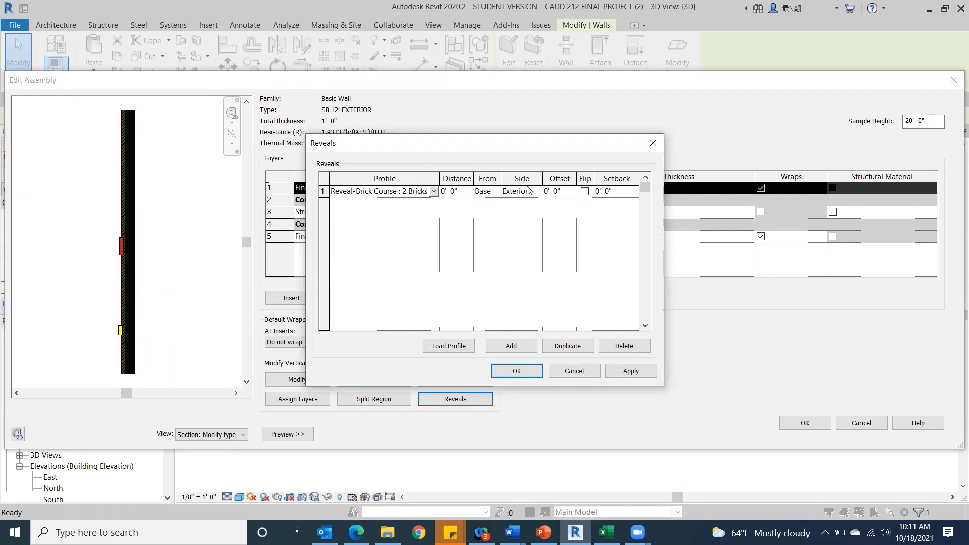
Set the reveal's distance from the wall base to 12' 0", apply it and accept the reveal settings.
left_click(467, 194)
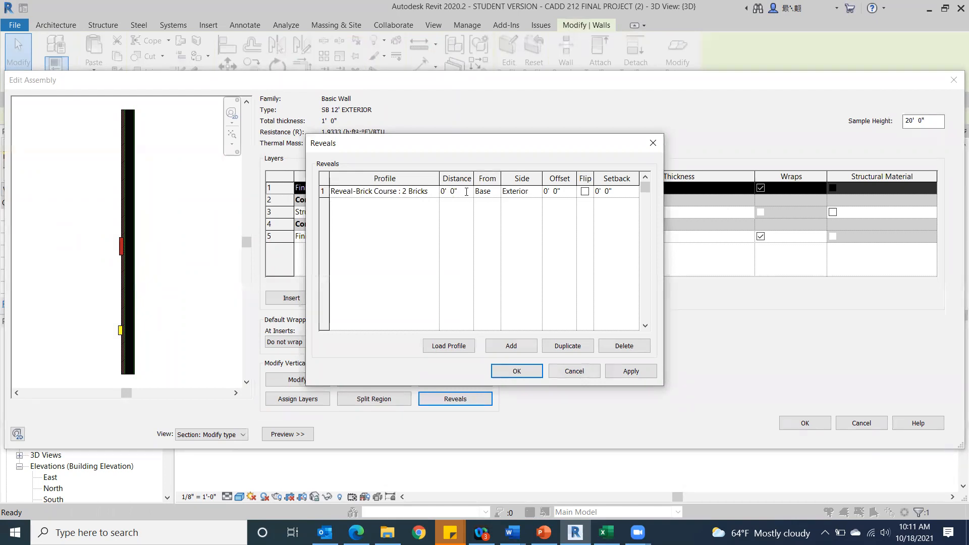
type("12")
left_click(628, 372)
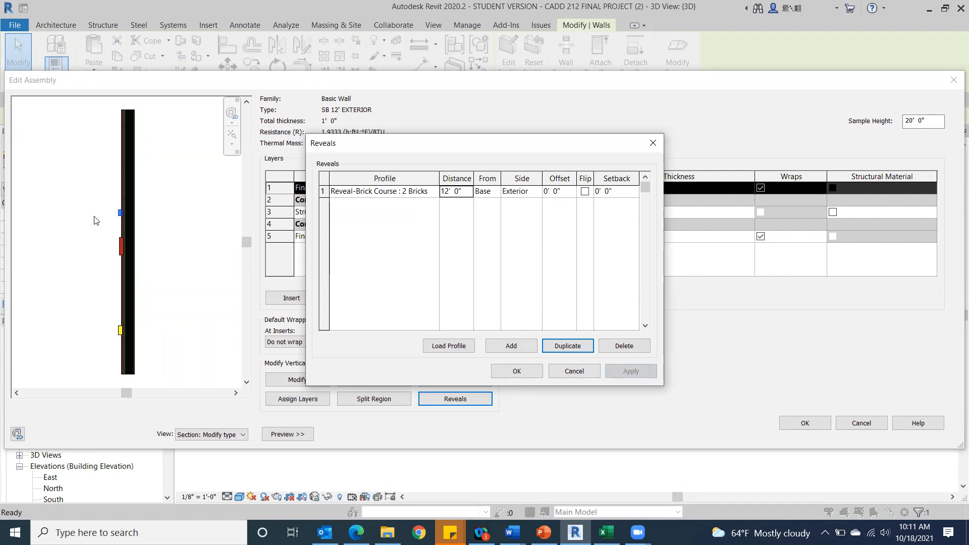
left_click(515, 371)
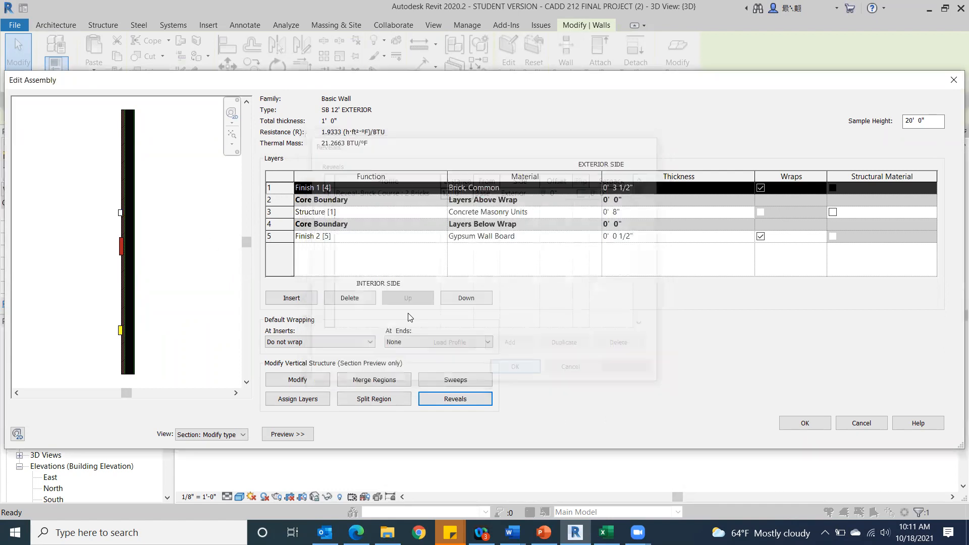
Try an offset of -0' 1" for the 2 Bricks reveal in the exterior wall type and apply it.
scroll(121, 221, "up", 5)
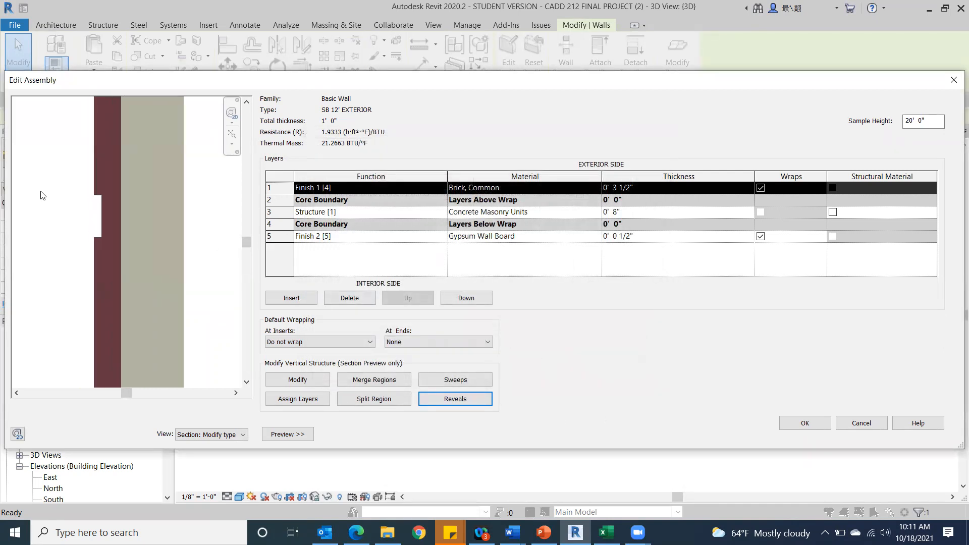
scroll(56, 194, "up", 2)
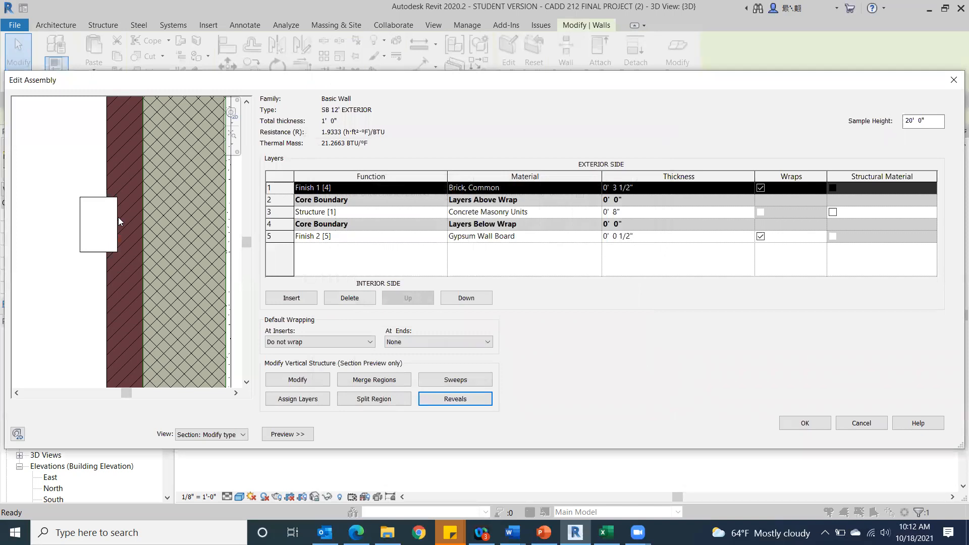
left_click(450, 398)
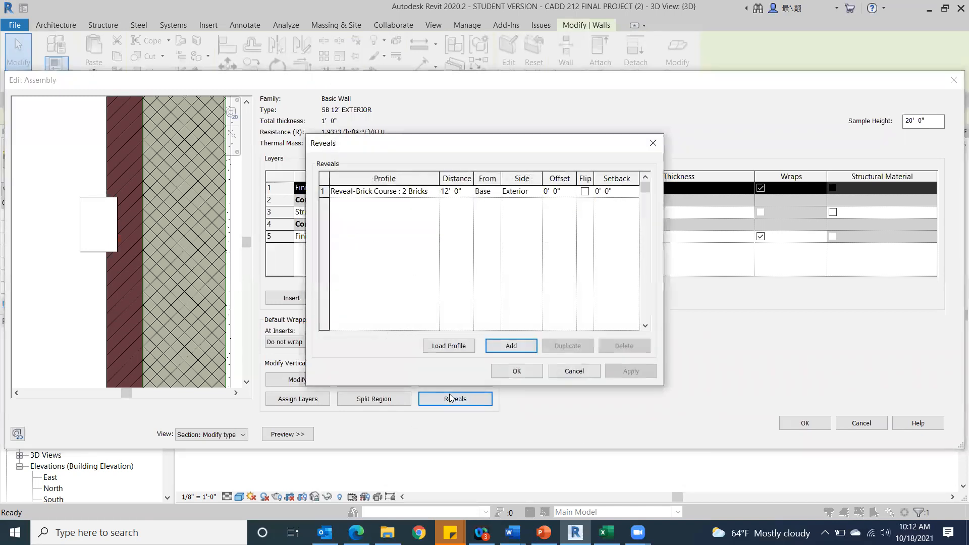
left_click(571, 194)
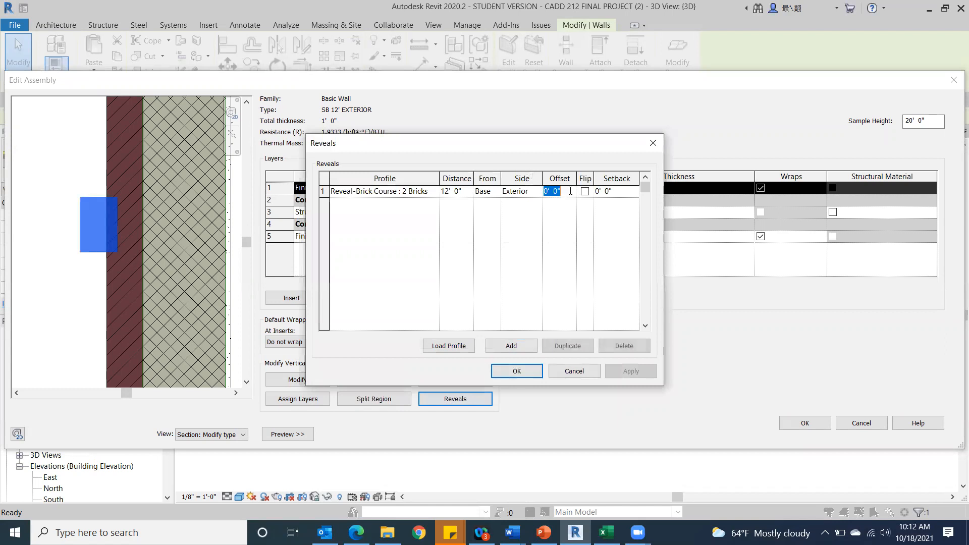
type("-")
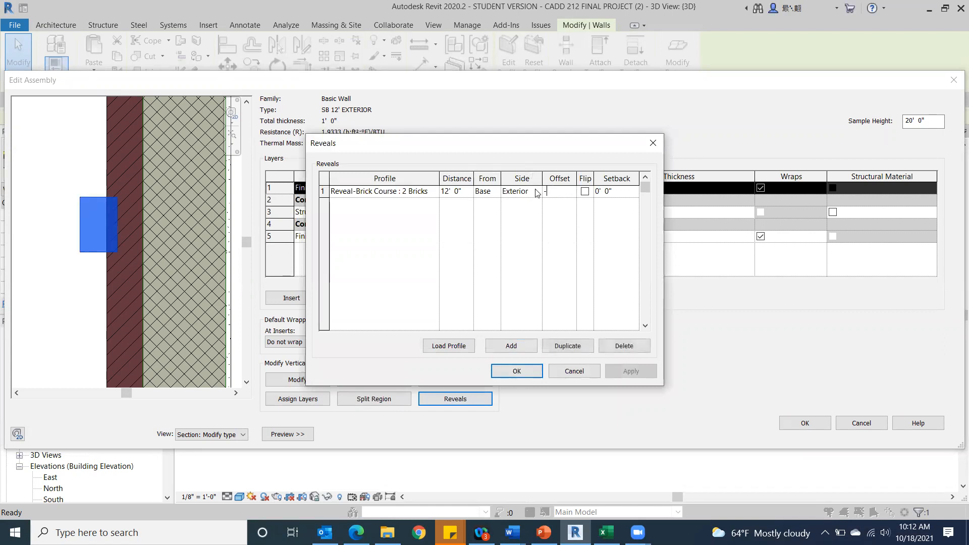
type("1\"")
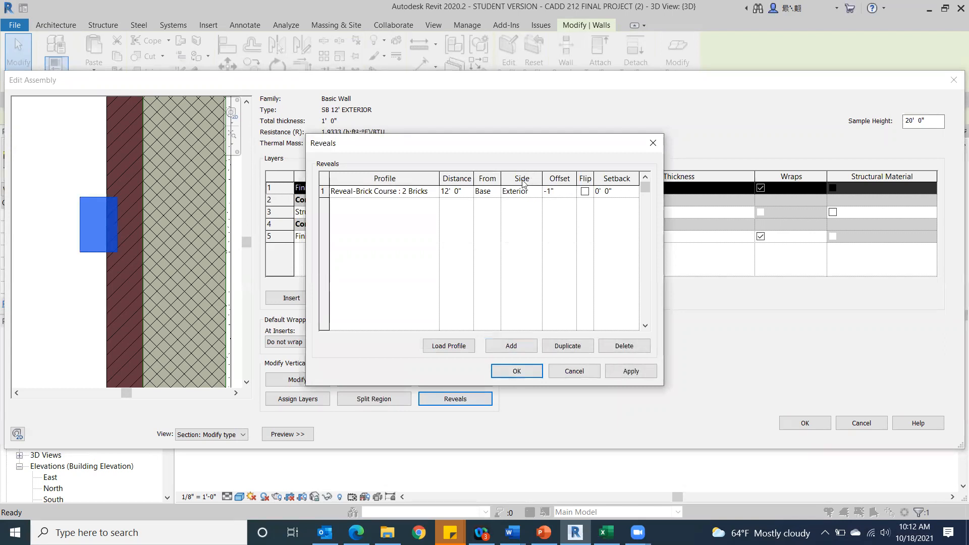
left_click(638, 371)
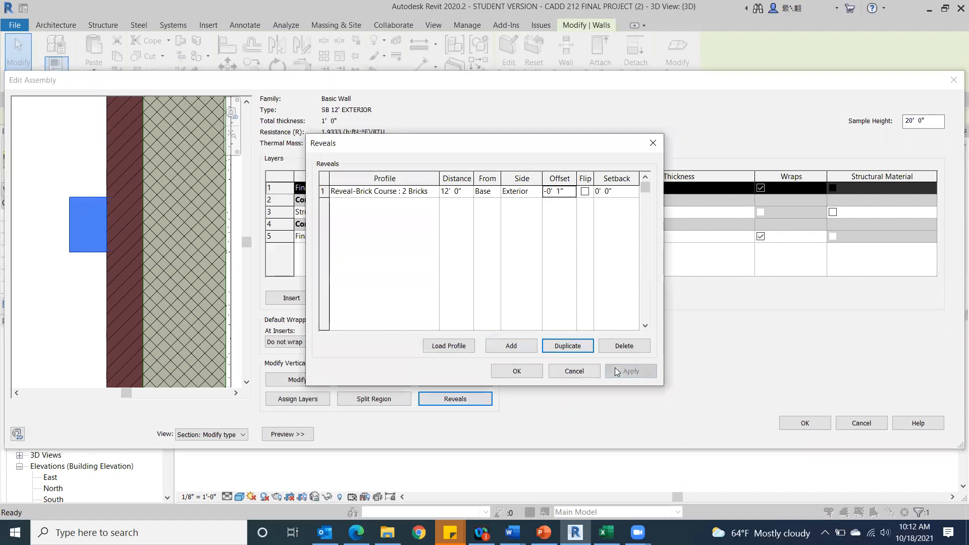
Set the brick-course reveal's offset to 0' 2", apply it and accept the changes to the exterior wall type.
left_click_drag(576, 179, 572, 178)
left_click(563, 191)
type("2")
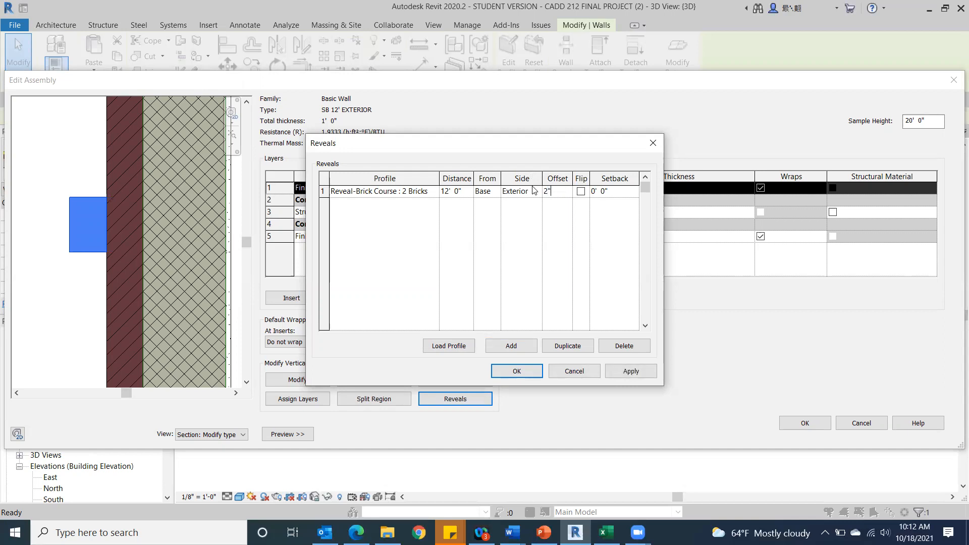
left_click(630, 372)
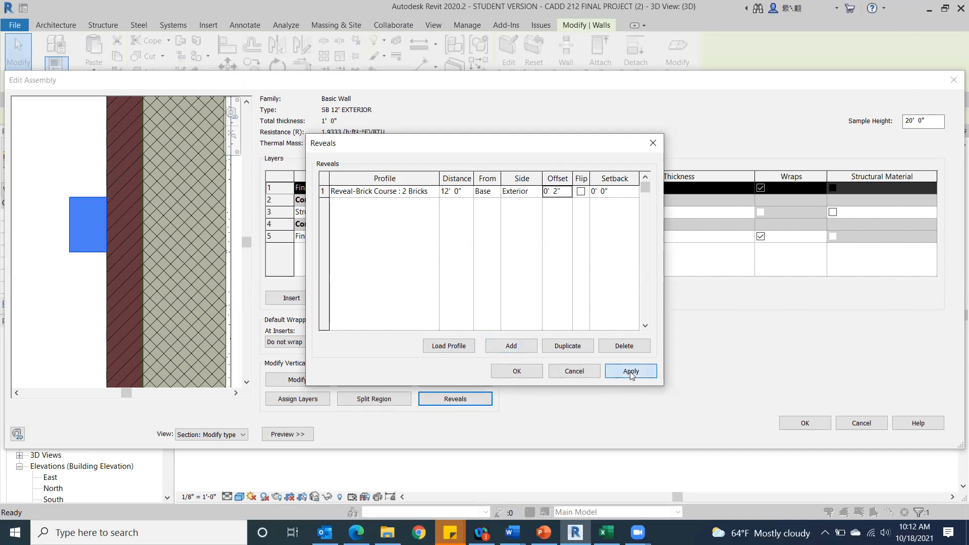
left_click(528, 375)
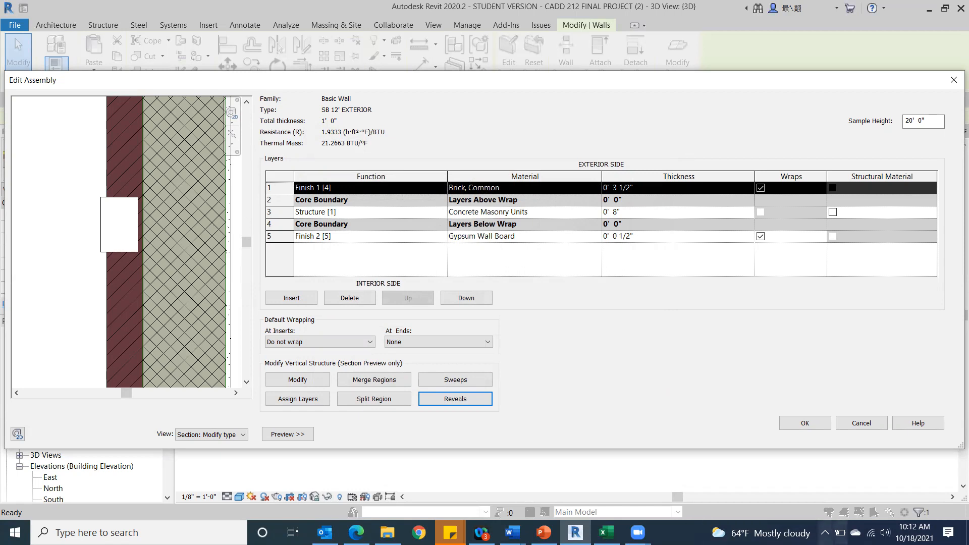
left_click(802, 424)
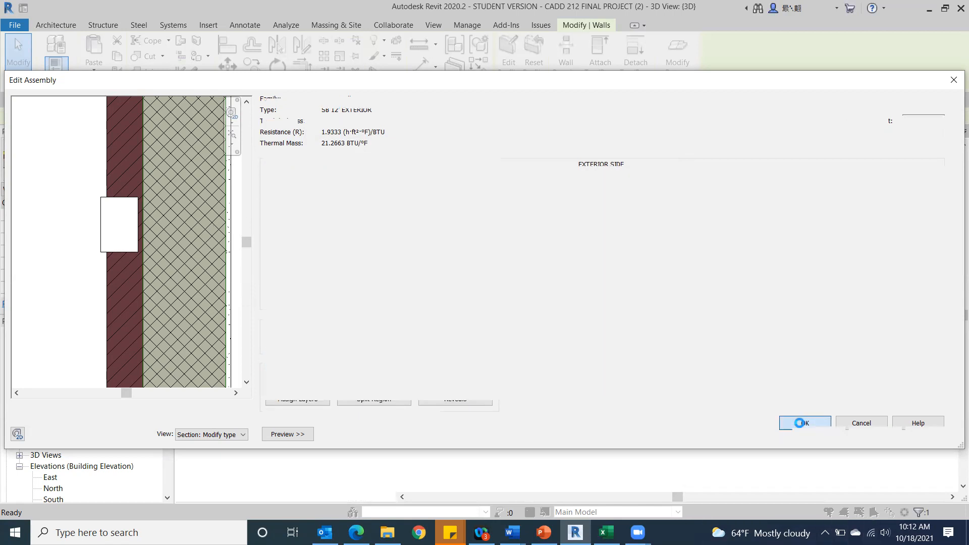
left_click(799, 438)
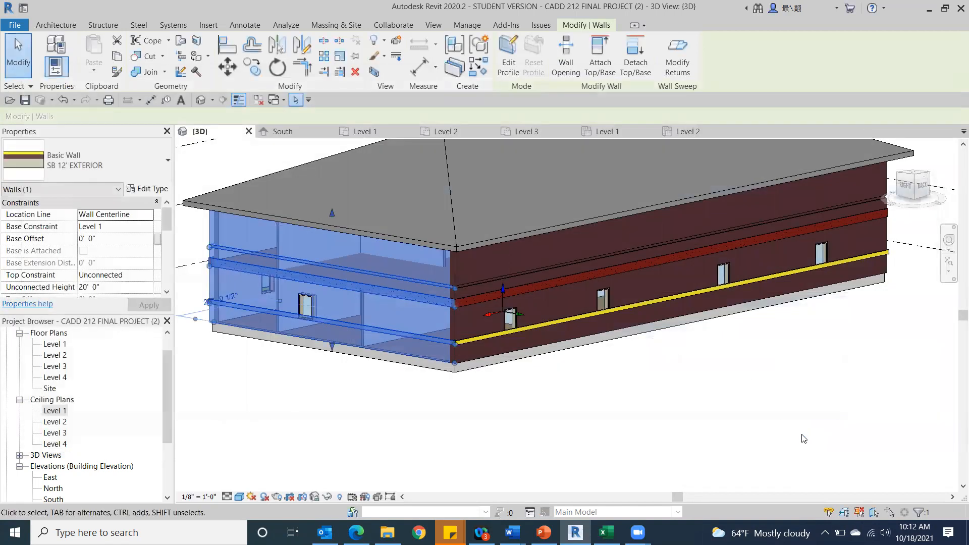
left_click(626, 392)
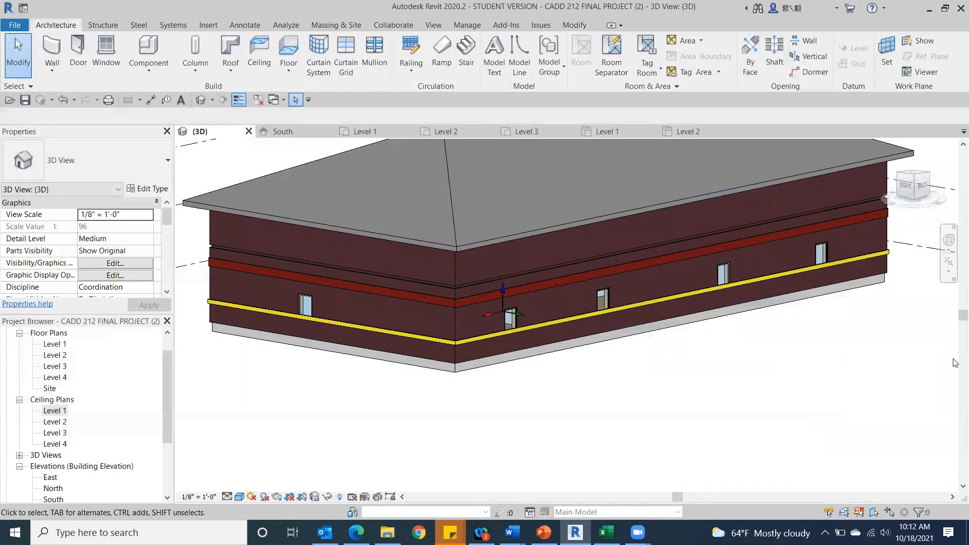
Examine the reveal and colored sweeps on the building's back wall, its edge profile and the back-left corner.
left_click(922, 186)
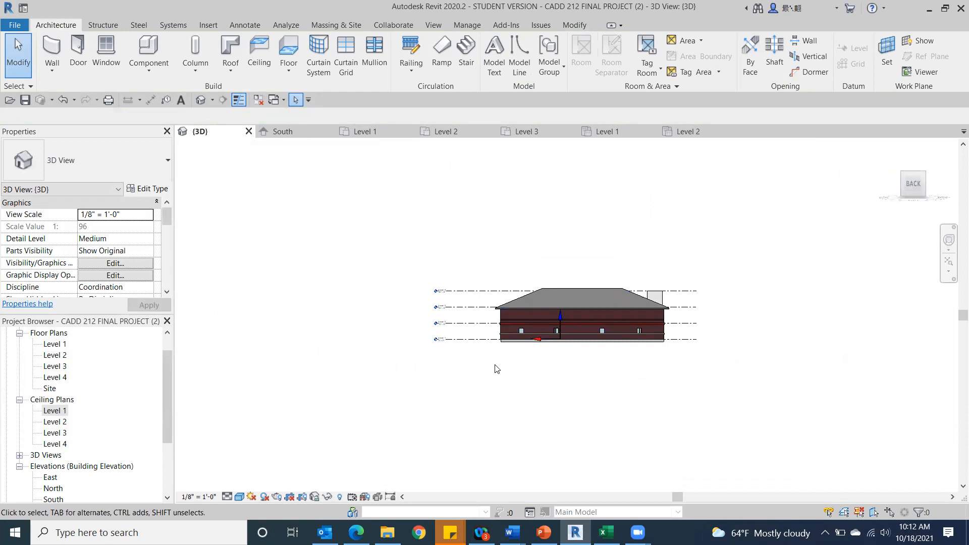
scroll(491, 228, "up", 5)
scroll(492, 228, "up", 2)
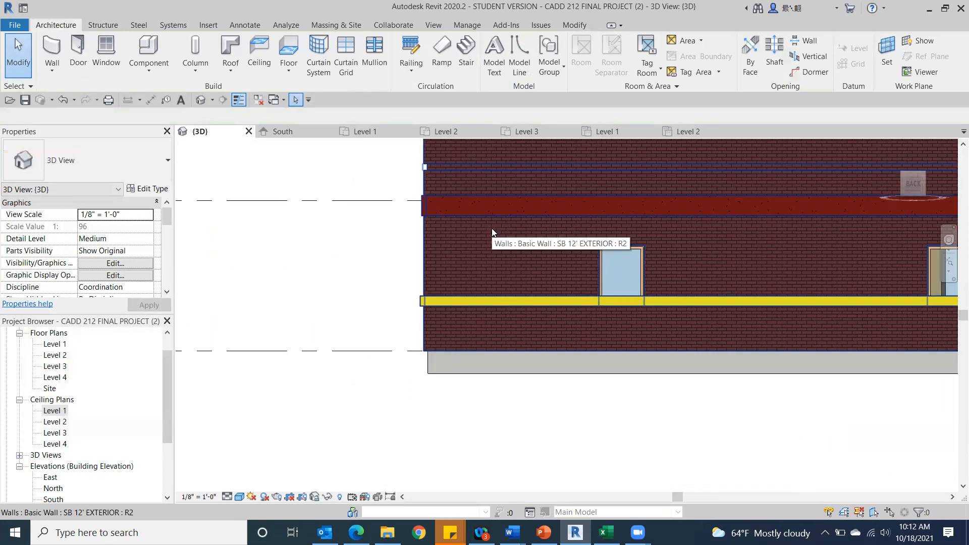
scroll(445, 171, "up", 2)
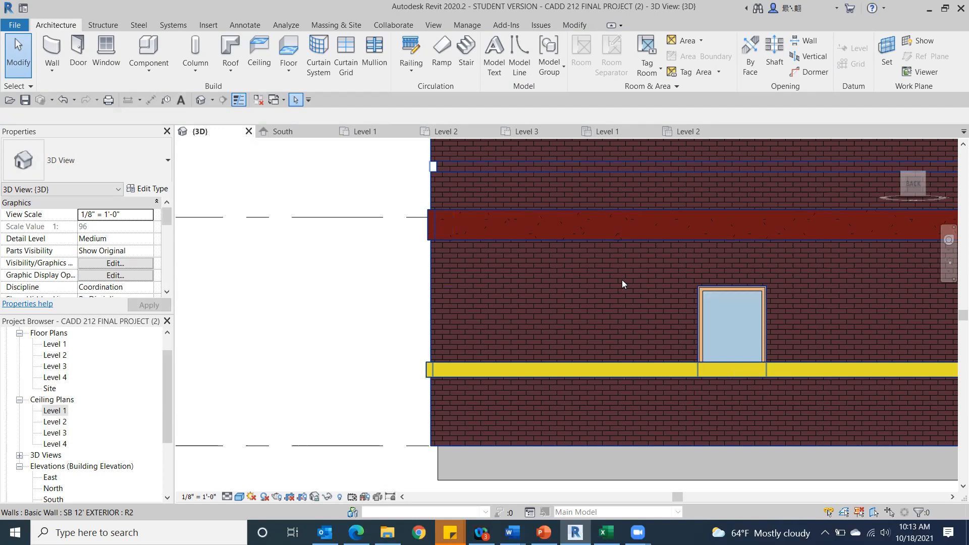
scroll(601, 294, "down", 3)
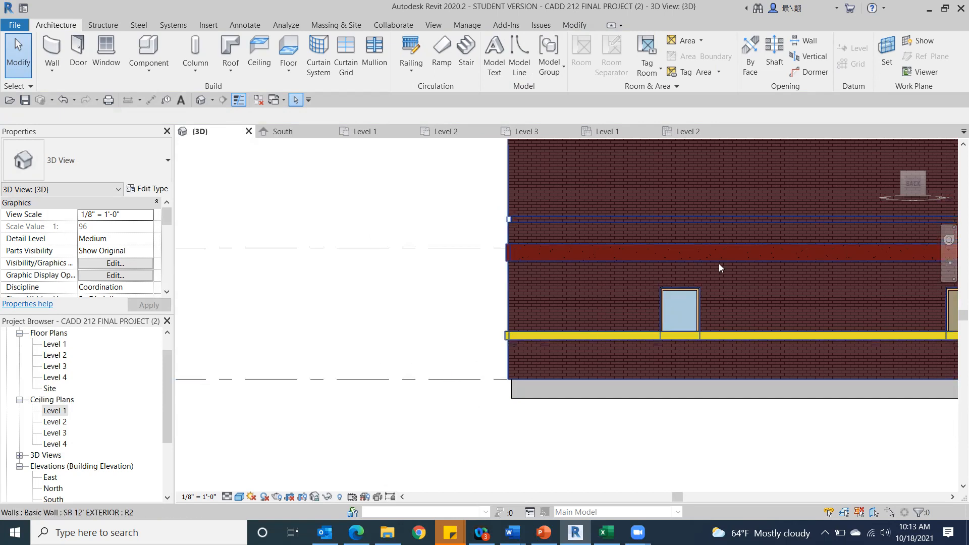
scroll(477, 321, "down", 1)
scroll(454, 329, "down", 3)
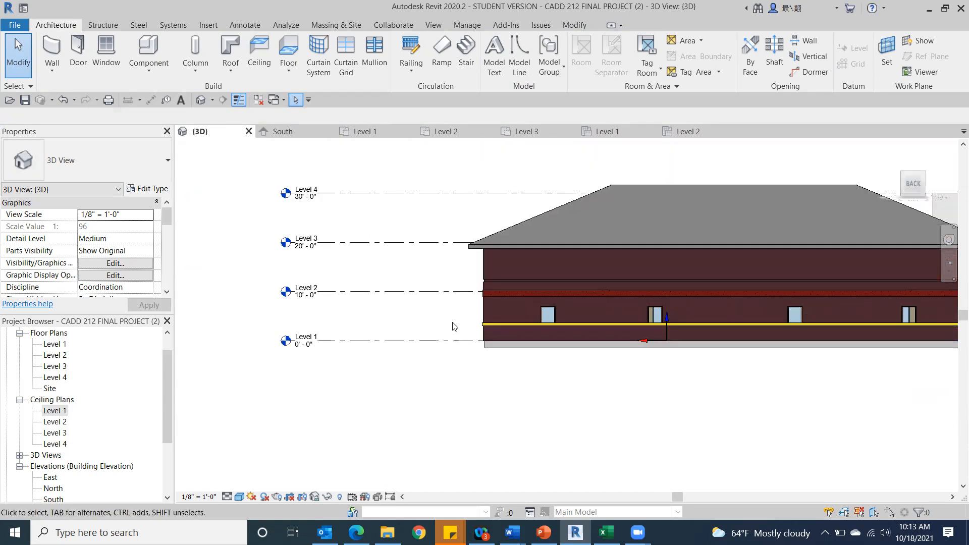
scroll(446, 326, "down", 4)
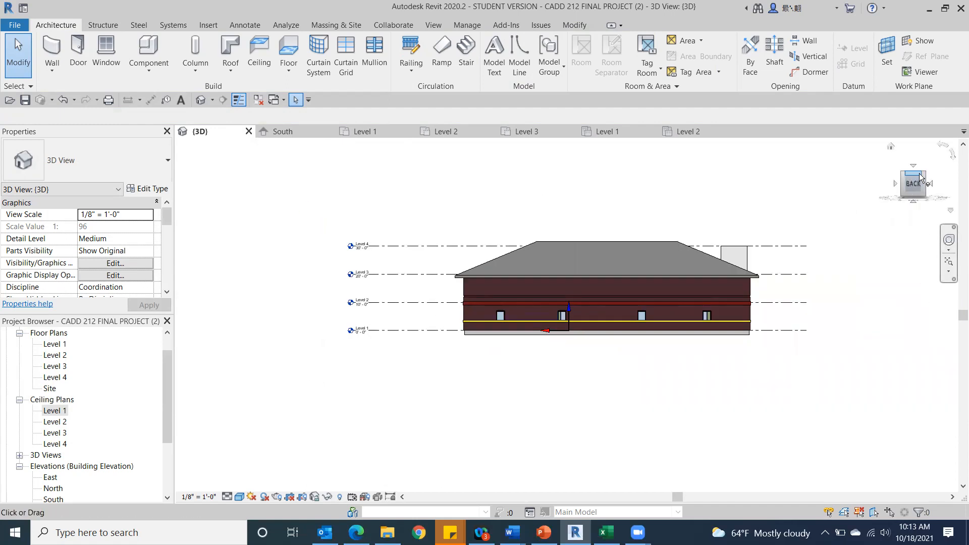
mouse_move(915, 185)
left_mouse_down()
mouse_move(880, 182)
mouse_move(921, 177)
left_mouse_up()
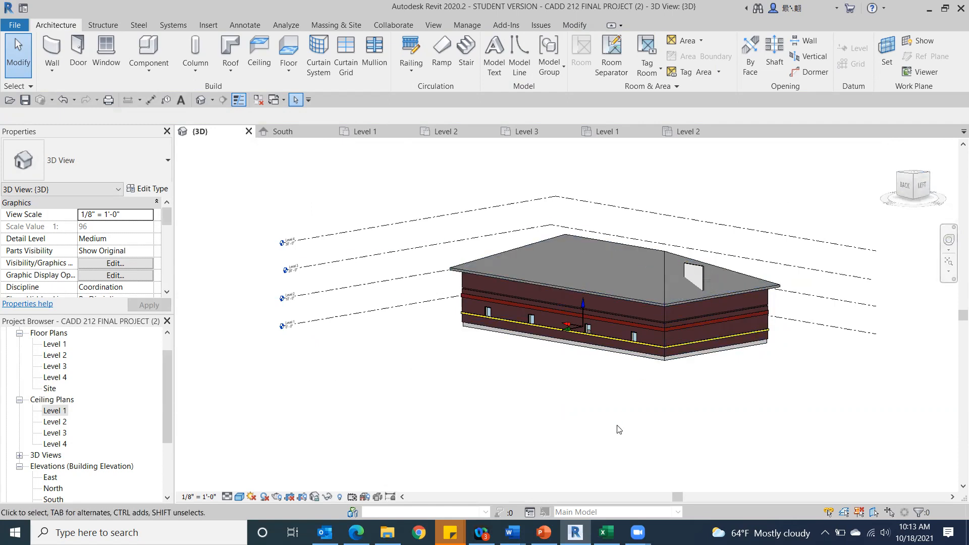
scroll(523, 375, "up", 2)
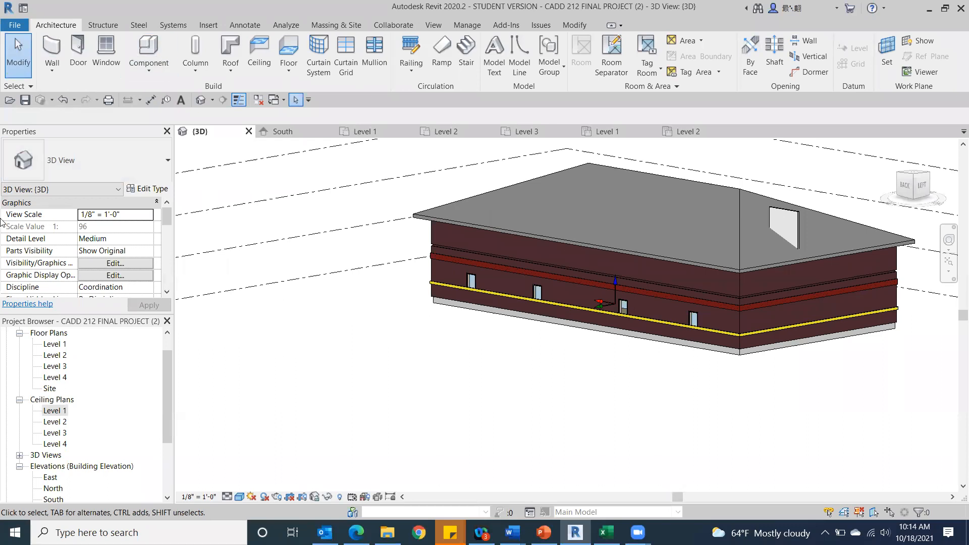
Temporarily hide the building's left exterior wall and examine the stairs and floors behind it.
left_click(926, 180)
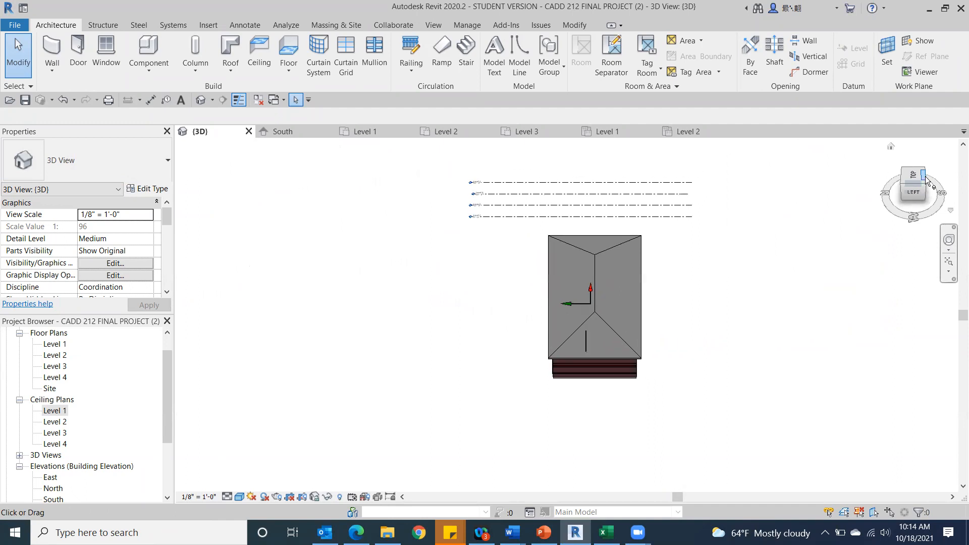
left_click(916, 188)
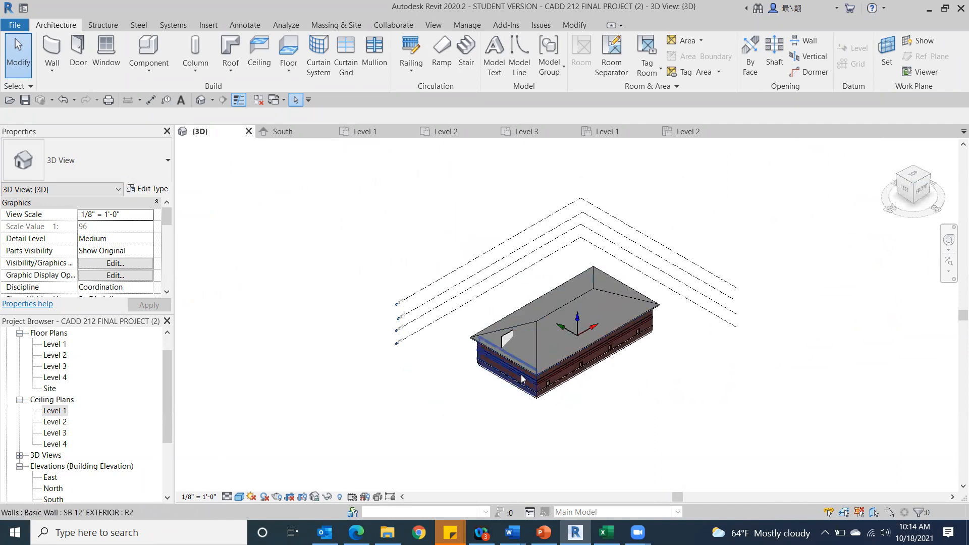
left_click(482, 362)
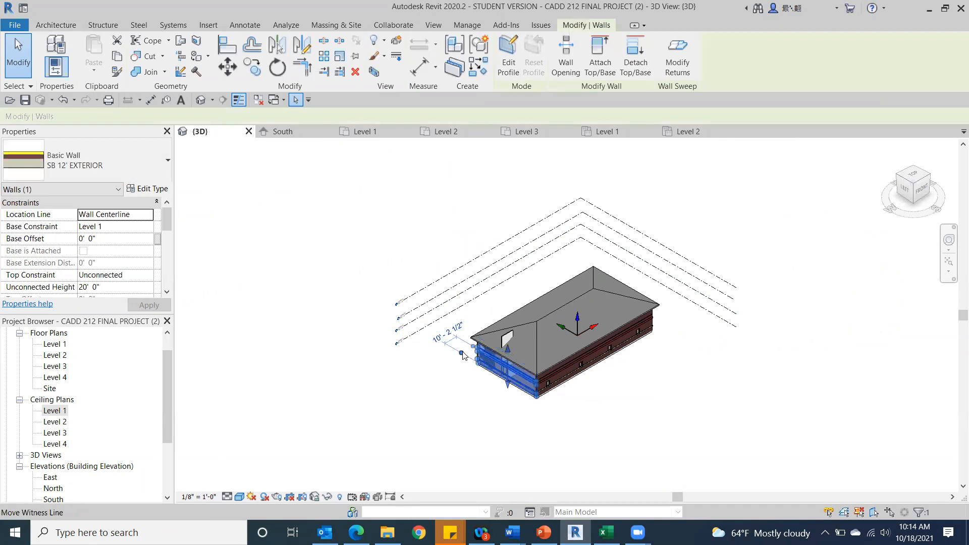
left_click(328, 496)
left_click(347, 462)
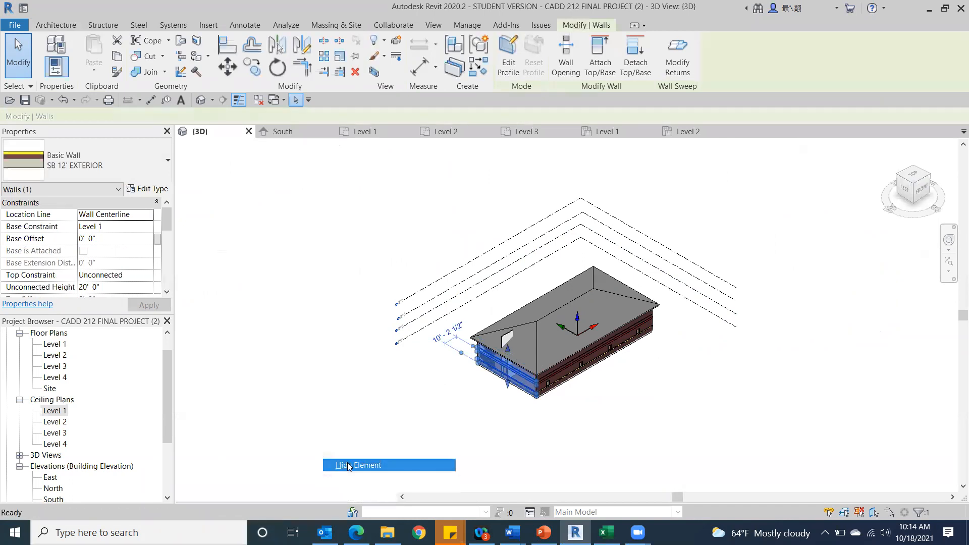
left_click(920, 185)
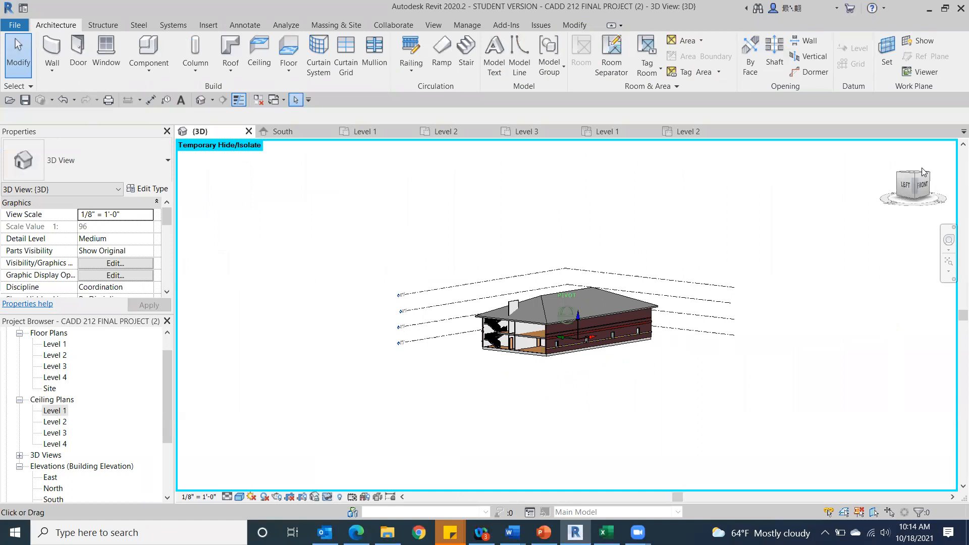
scroll(539, 318, "up", 5)
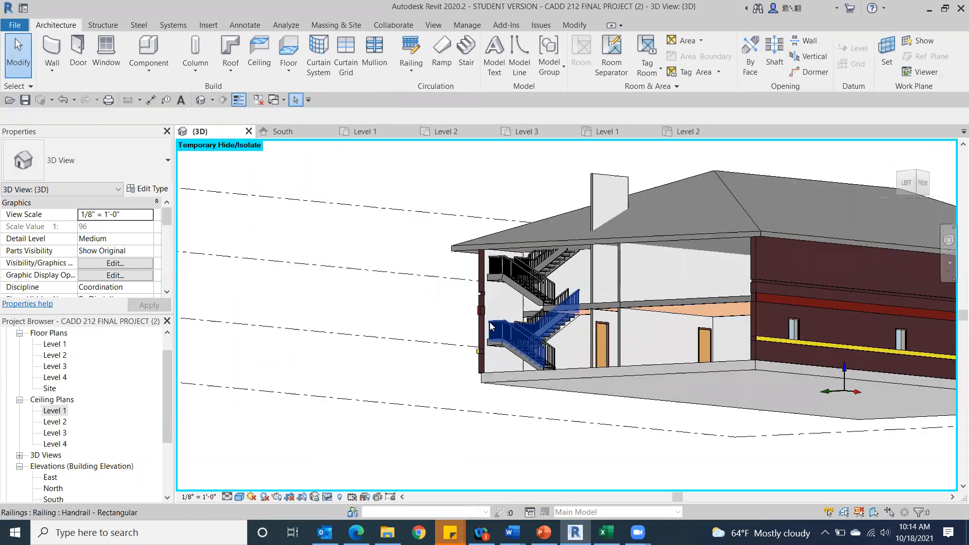
scroll(565, 269, "up", 3)
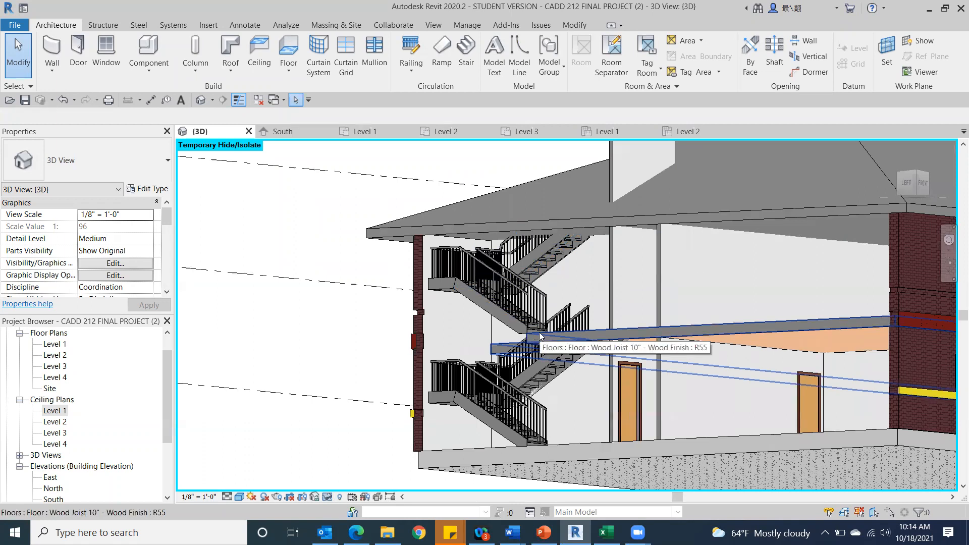
Set the roof's base level to Level 4 and apply the change.
left_click(753, 175)
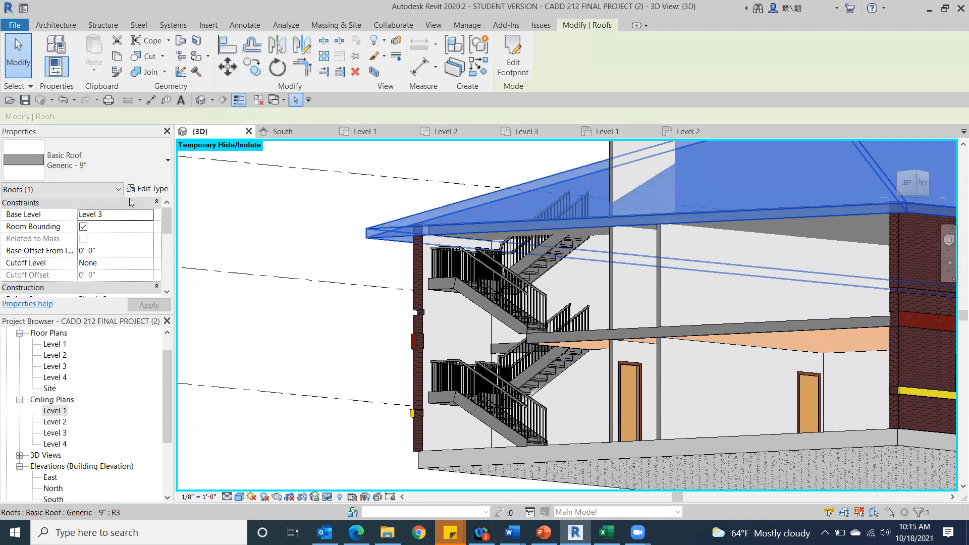
left_click(920, 181)
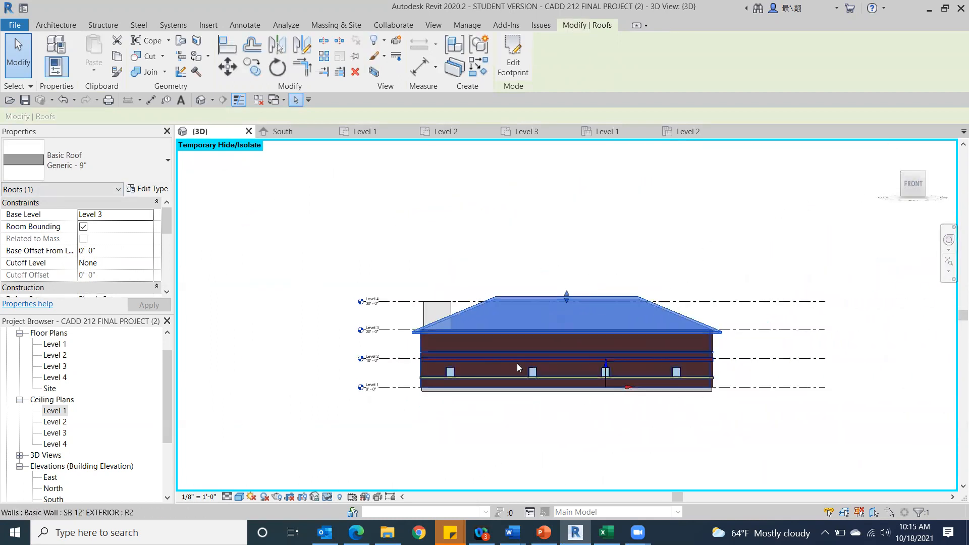
left_click(315, 282)
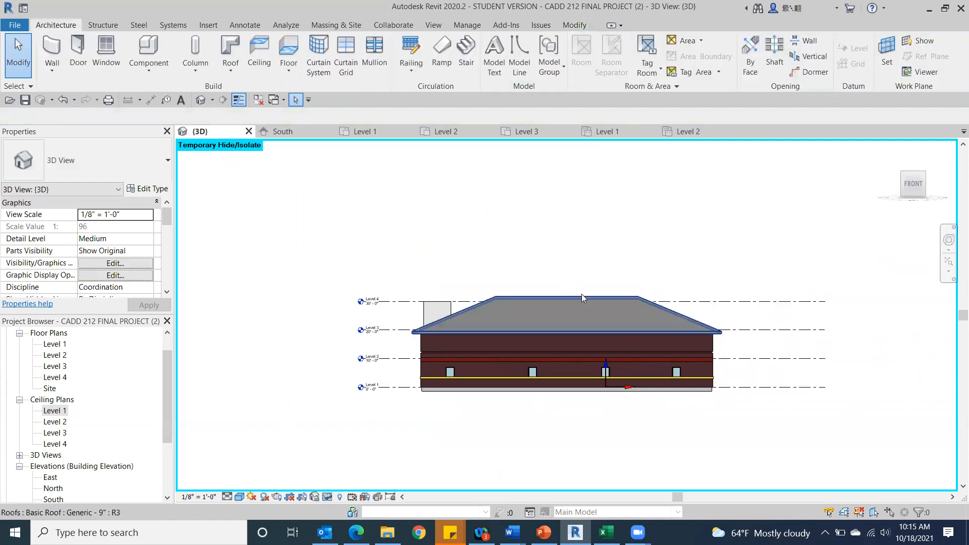
left_click(568, 309)
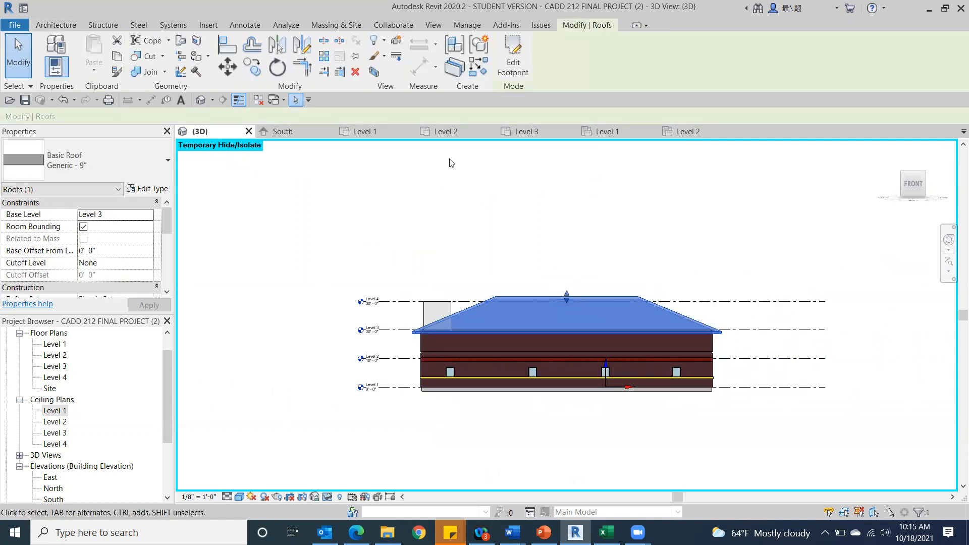
left_click(147, 215)
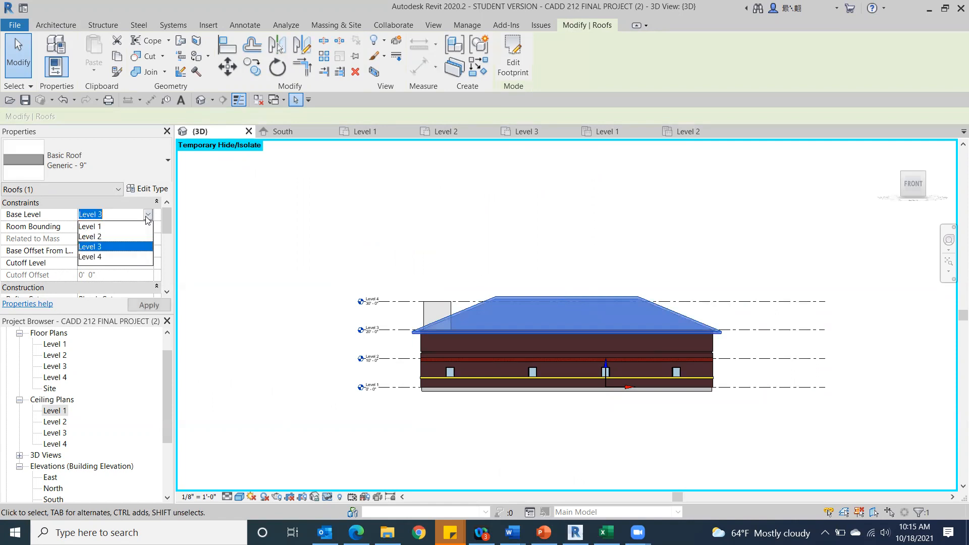
left_click(88, 256)
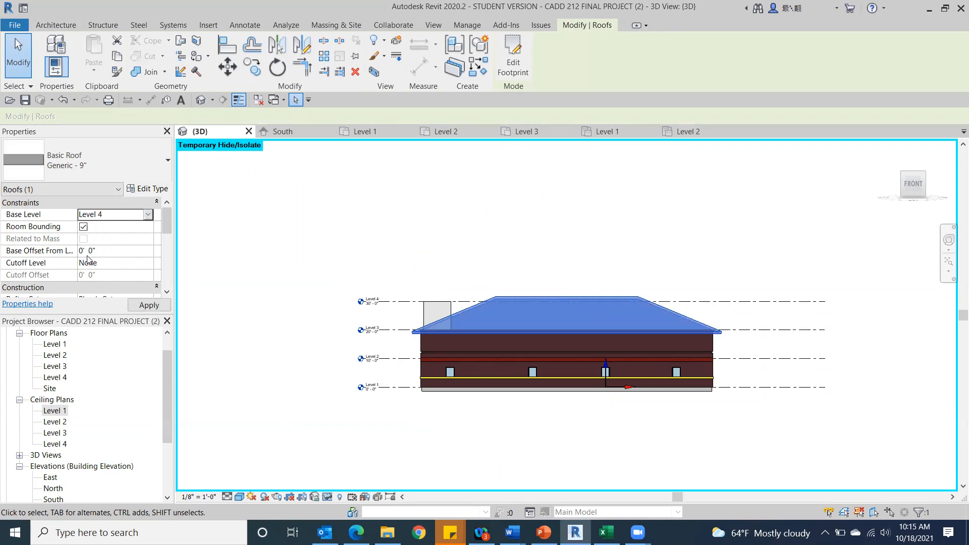
left_click(149, 305)
left_click(313, 237)
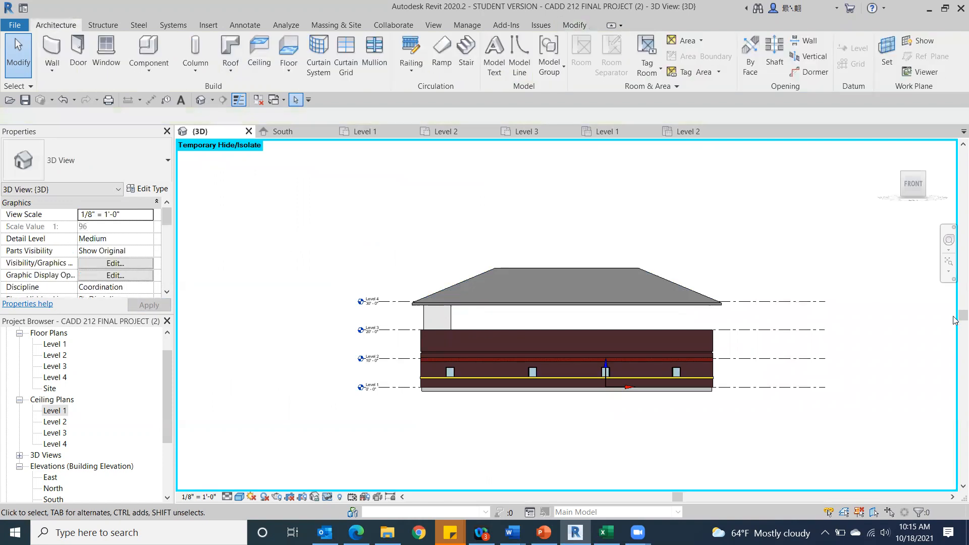
Attach the top of the front exterior wall to the raised roof.
left_click_drag(925, 180, 856, 183)
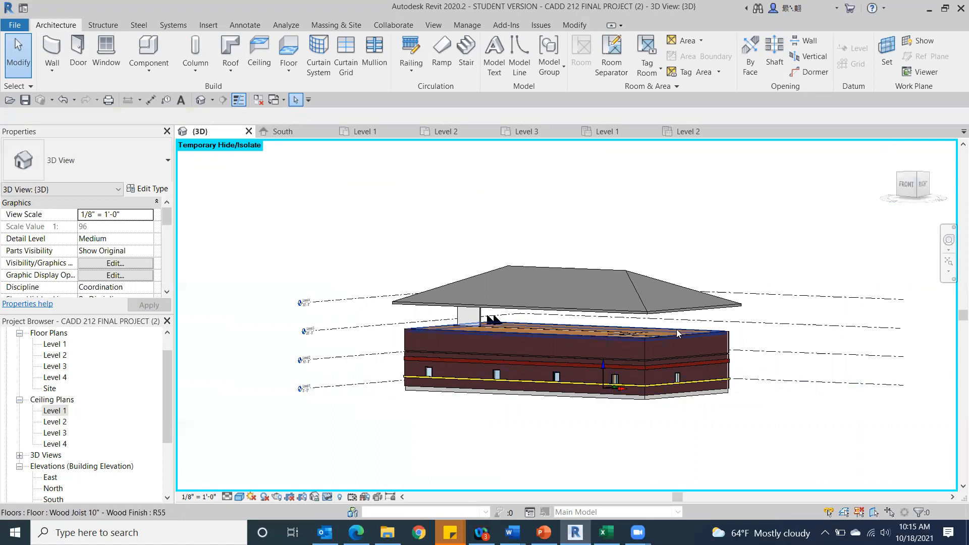
scroll(683, 299, "up", 2)
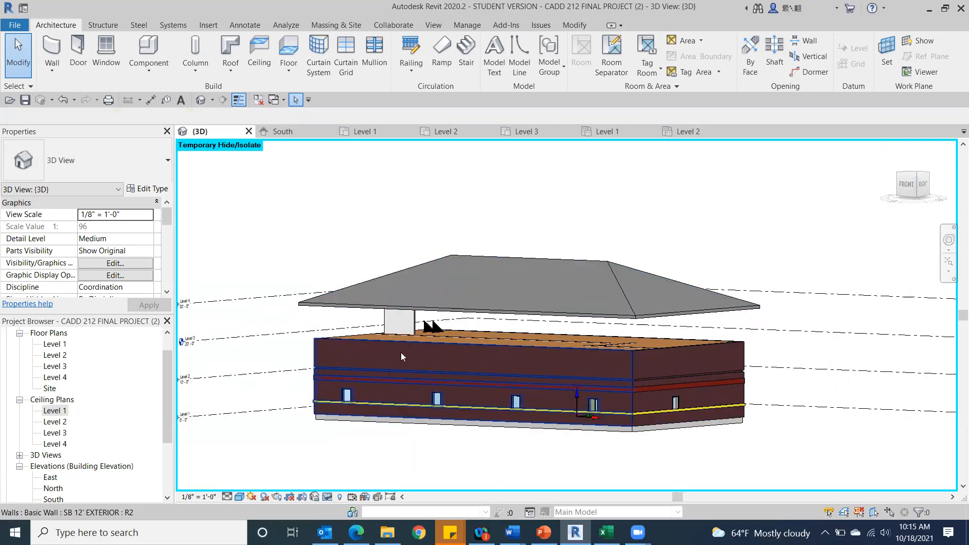
left_click(568, 371)
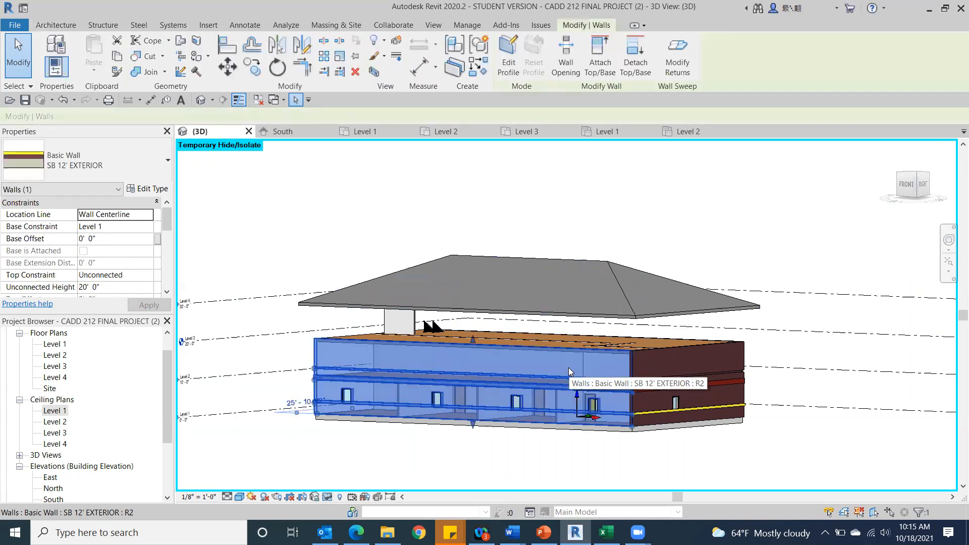
left_click(601, 50)
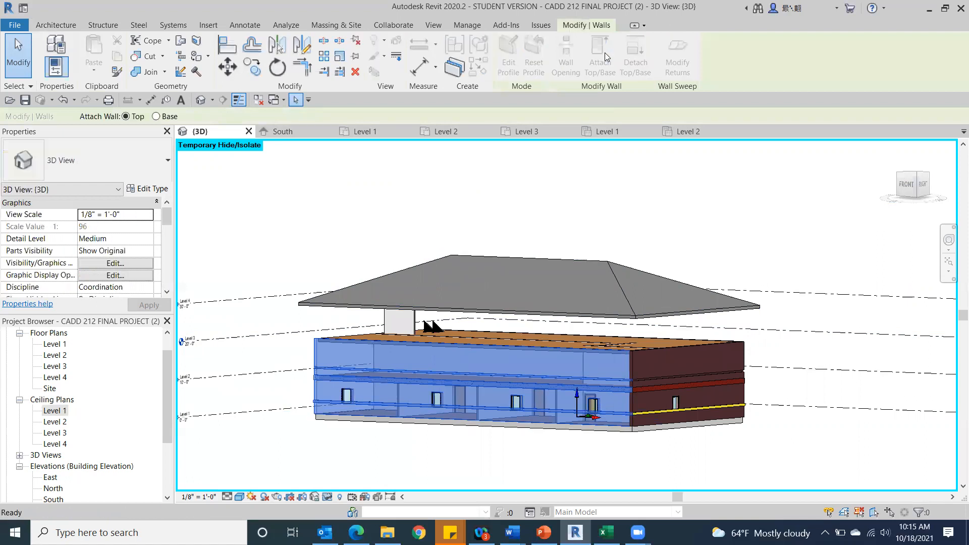
left_click(523, 283)
left_click(762, 221)
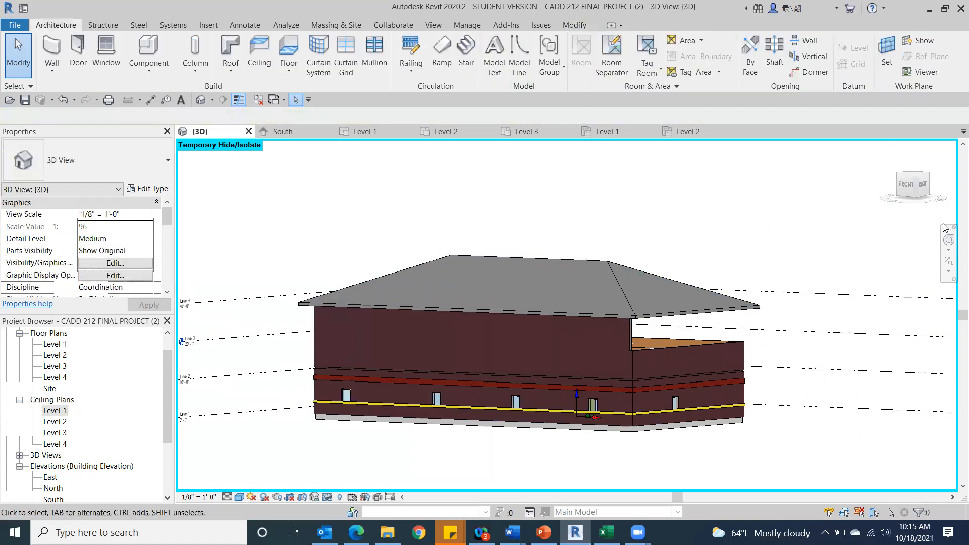
Temporarily hide the roof and examine the front wall's top edge from the building's right side.
left_click(922, 184)
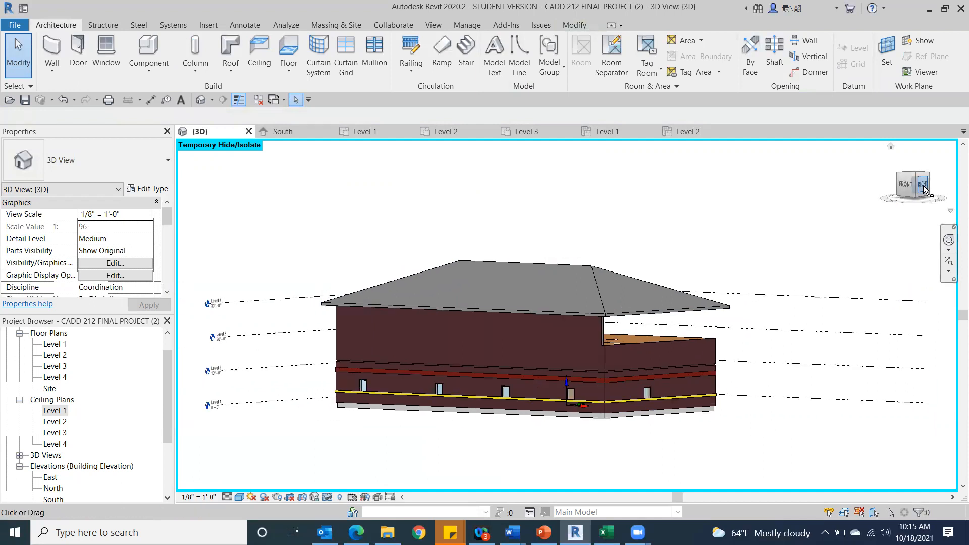
scroll(580, 338, "up", 6)
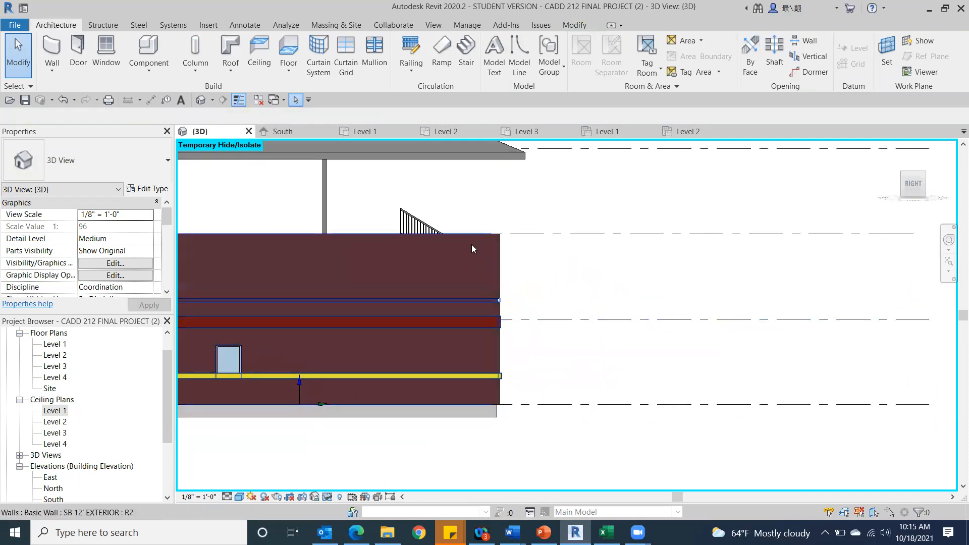
scroll(504, 251, "up", 4)
middle_click_drag(484, 235, 761, 442)
scroll(420, 224, "down", 3)
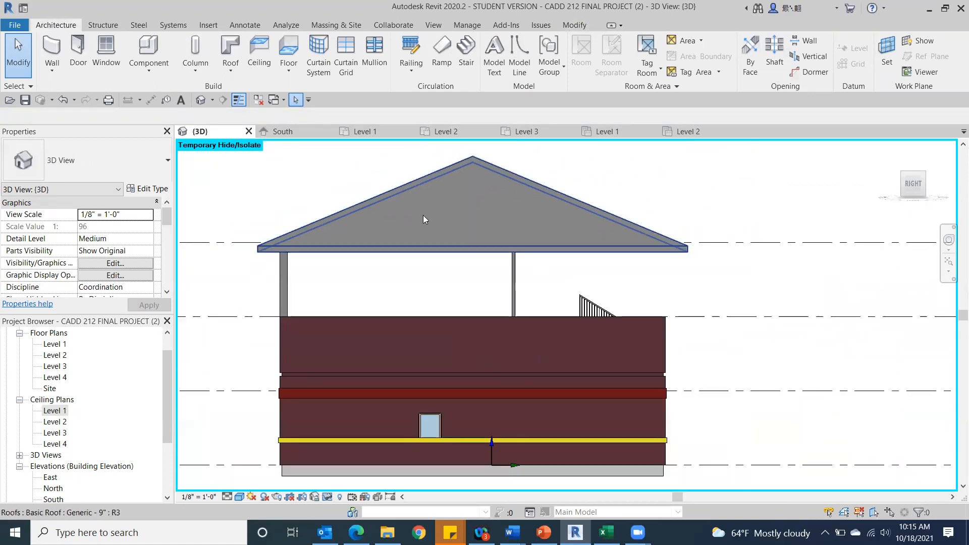
left_click(379, 216)
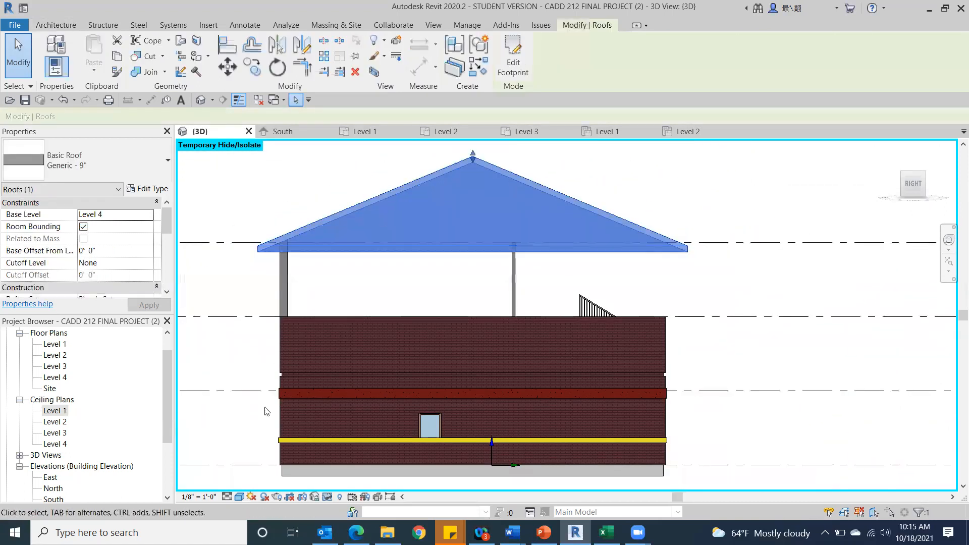
left_click(328, 497)
left_click(363, 461)
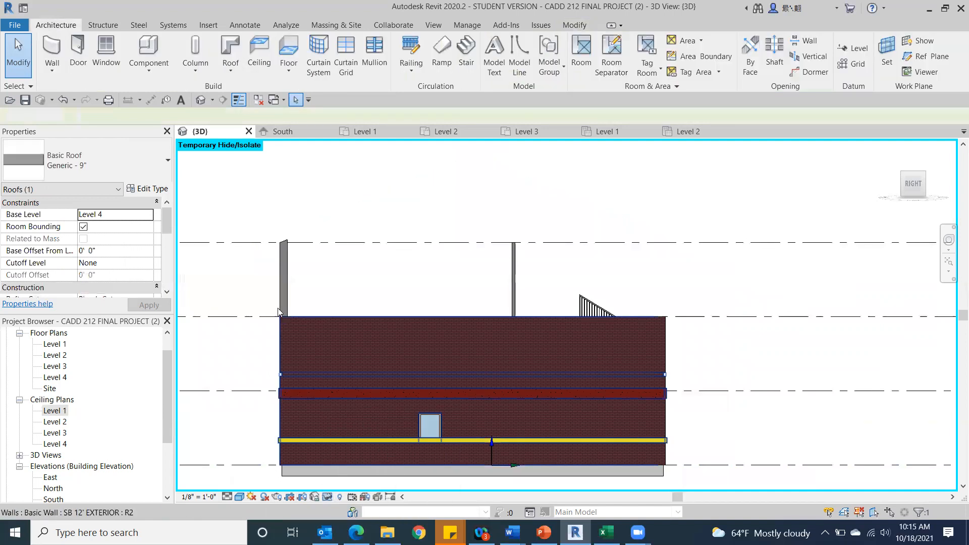
scroll(269, 235, "up", 2)
scroll(269, 234, "up", 1)
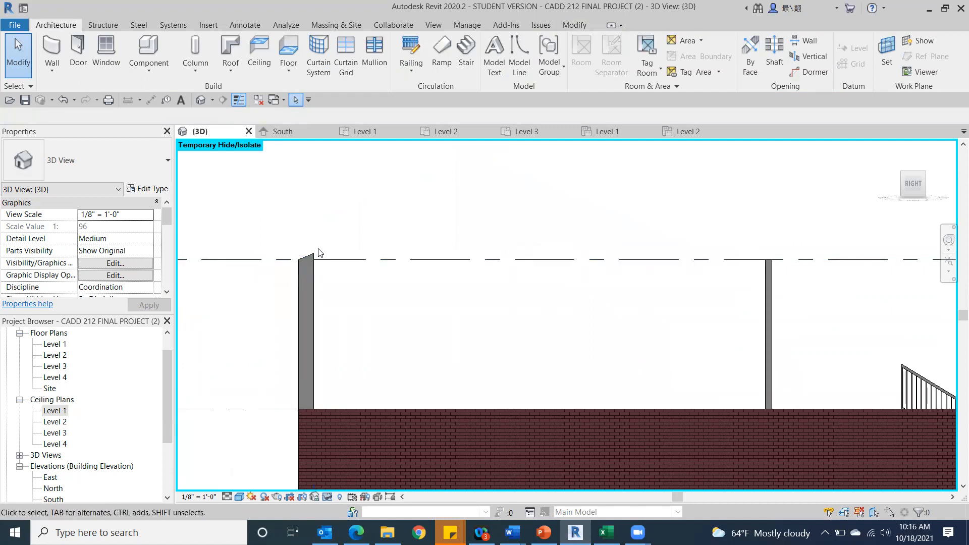
middle_click_drag(442, 282, 289, 240)
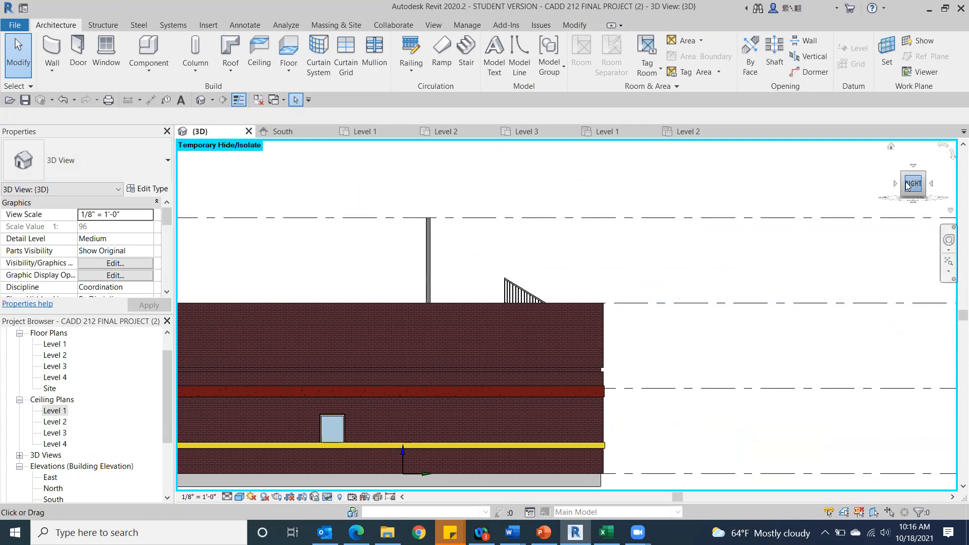
Set the back exterior wall's unconnected height to 30' 0" and compare its top with the front wall.
left_click_drag(907, 186, 868, 189)
left_click(573, 327)
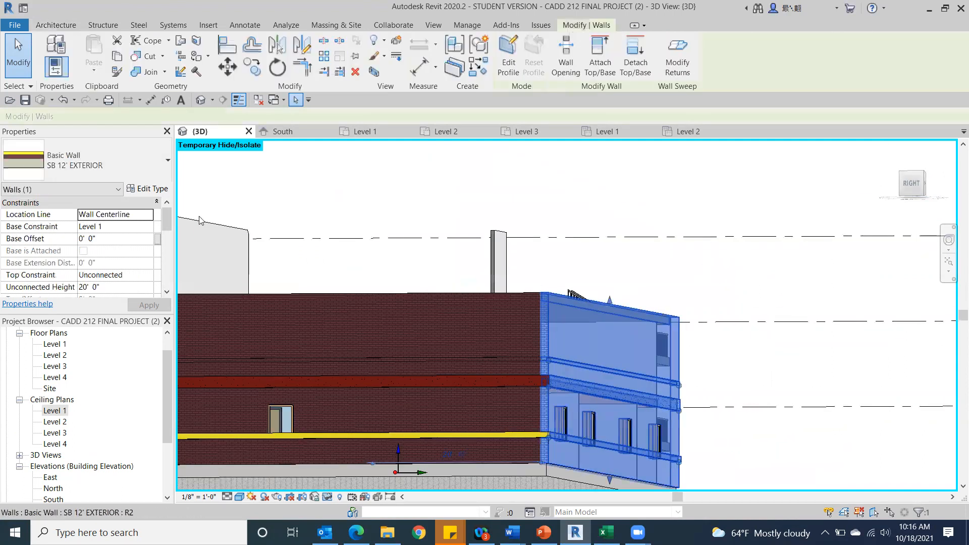
left_click(88, 287)
type("30")
left_click(149, 305)
left_click(939, 241)
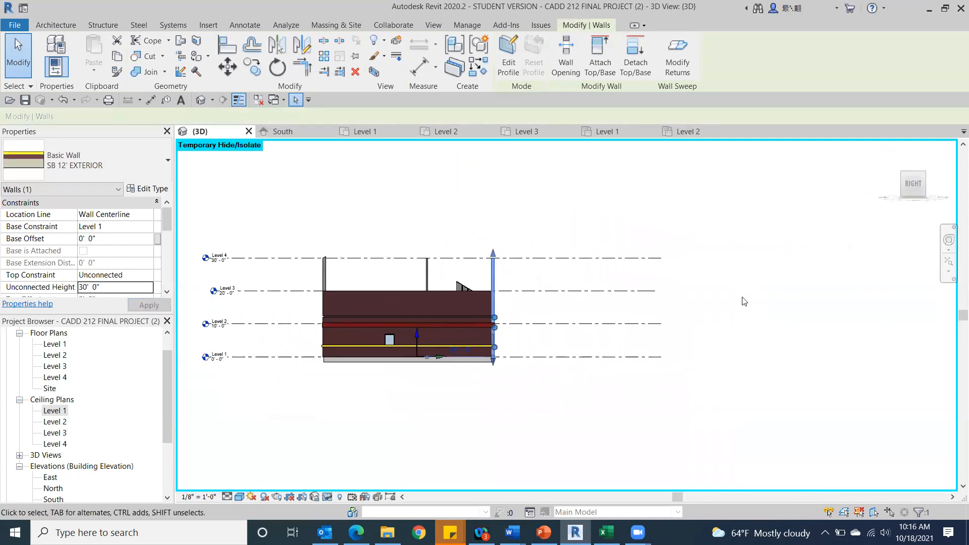
left_click(744, 301)
scroll(429, 296, "up", 6)
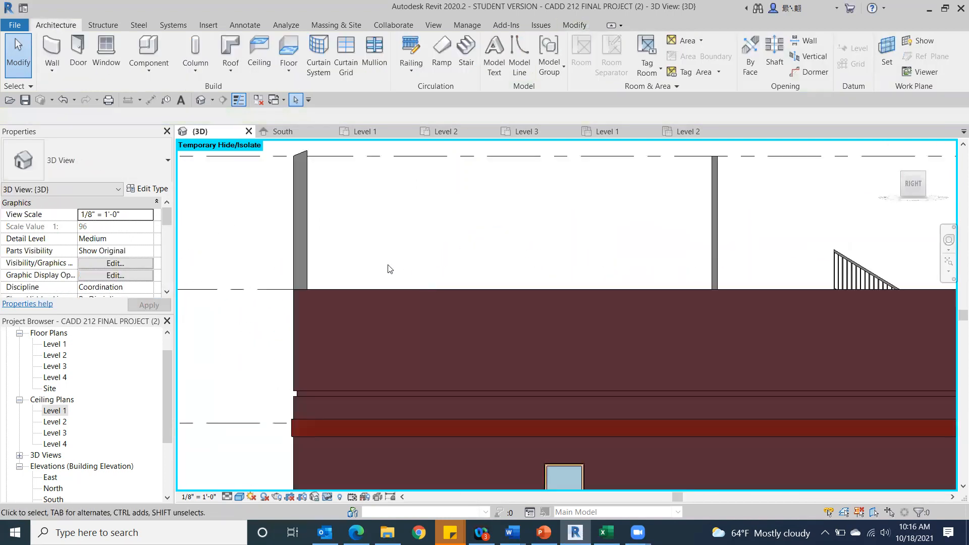
scroll(489, 231, "down", 5)
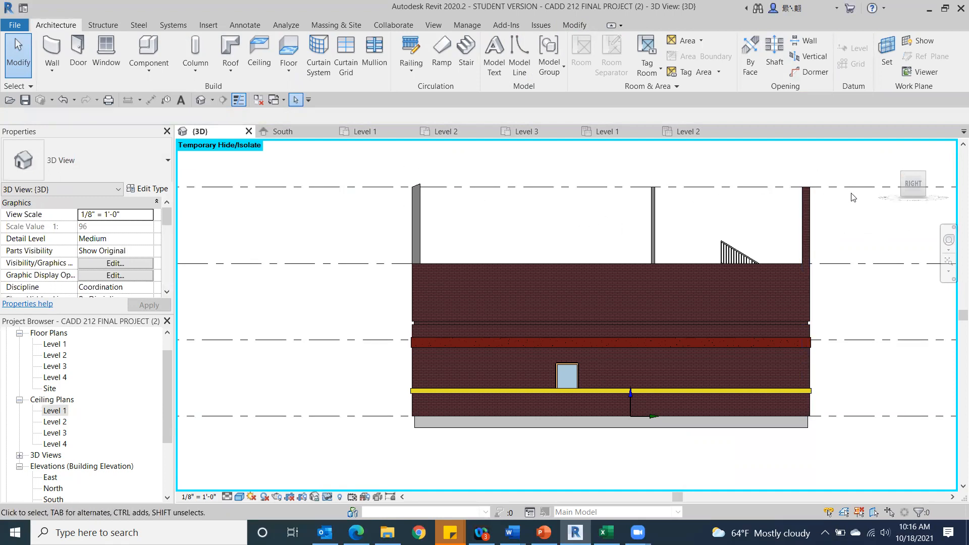
Set the unconnected height of the SB 5" INTERIOR wall beside the stairwell to 9' 2".
left_click_drag(923, 179, 579, 208)
left_click(661, 375)
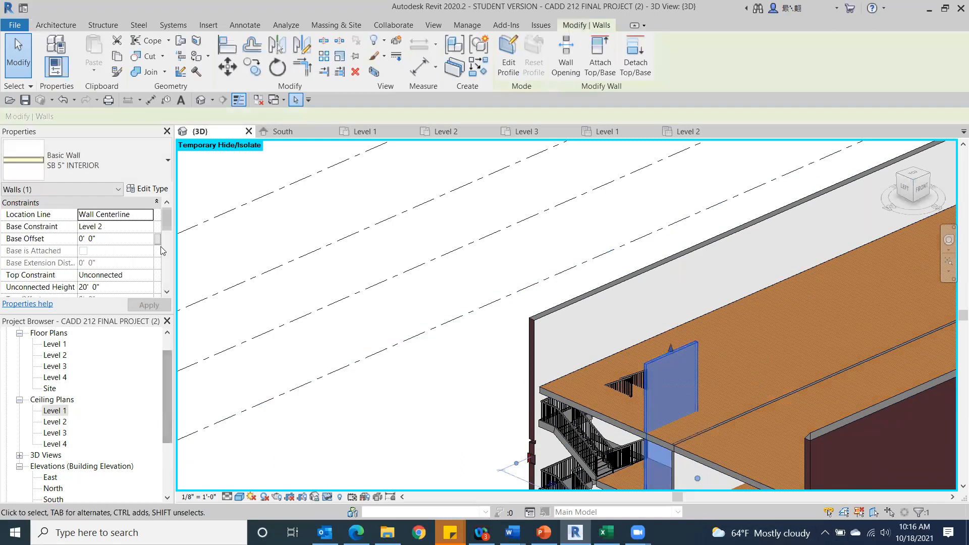
left_click(119, 287)
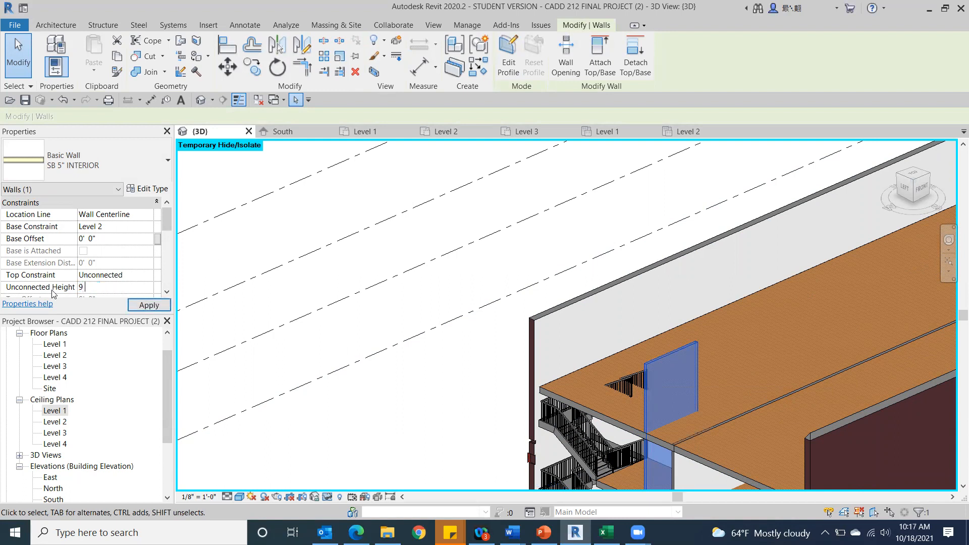
Open the boundary sketch of the Level 3 Wood Joist 10" floor in a top view around the stairwell.
left_click(612, 403)
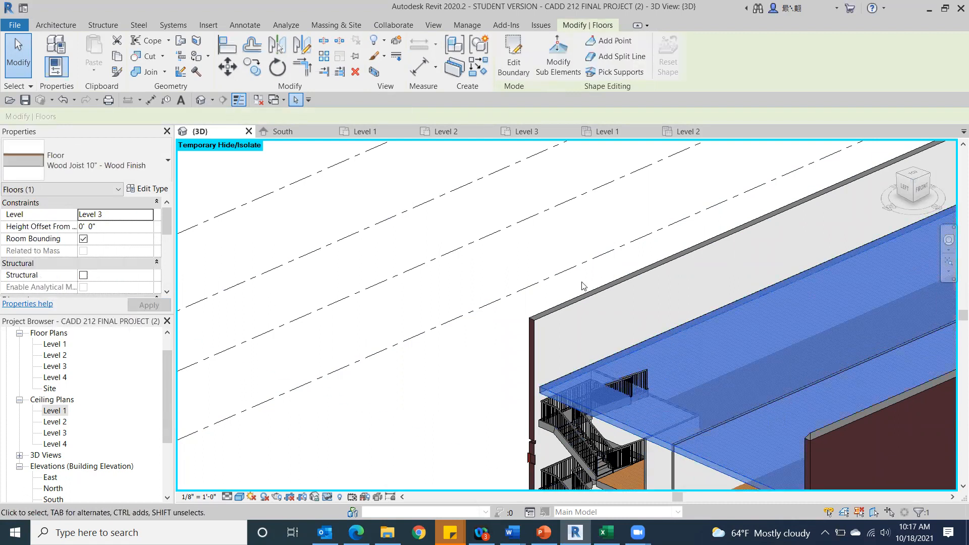
left_click(915, 177)
left_click(915, 177)
middle_click_drag(524, 374, 381, 222)
scroll(381, 222, "up", 4)
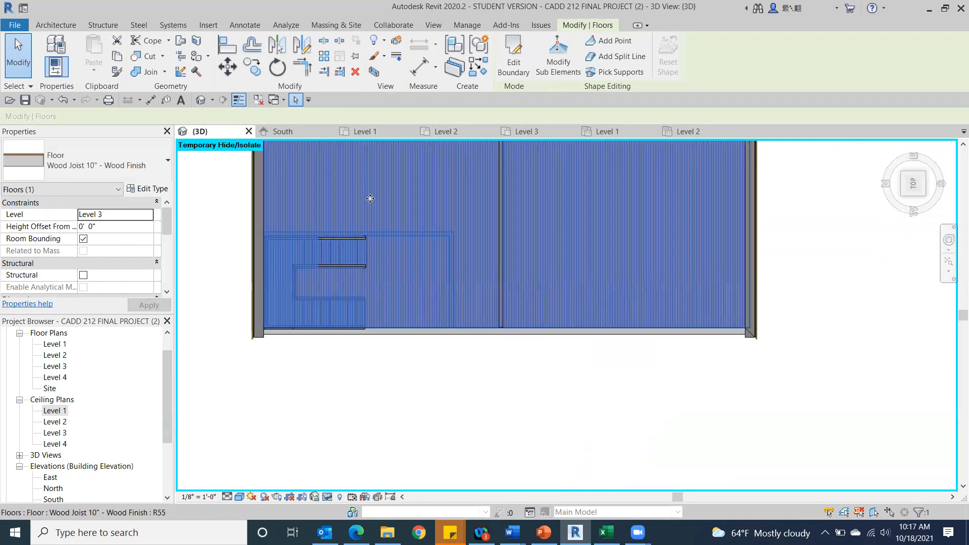
left_click(513, 66)
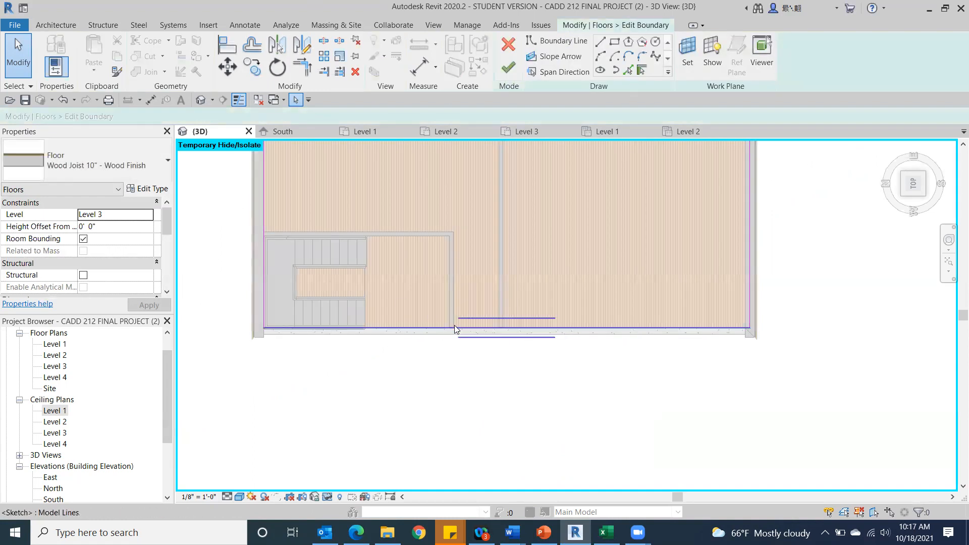
left_click(615, 44)
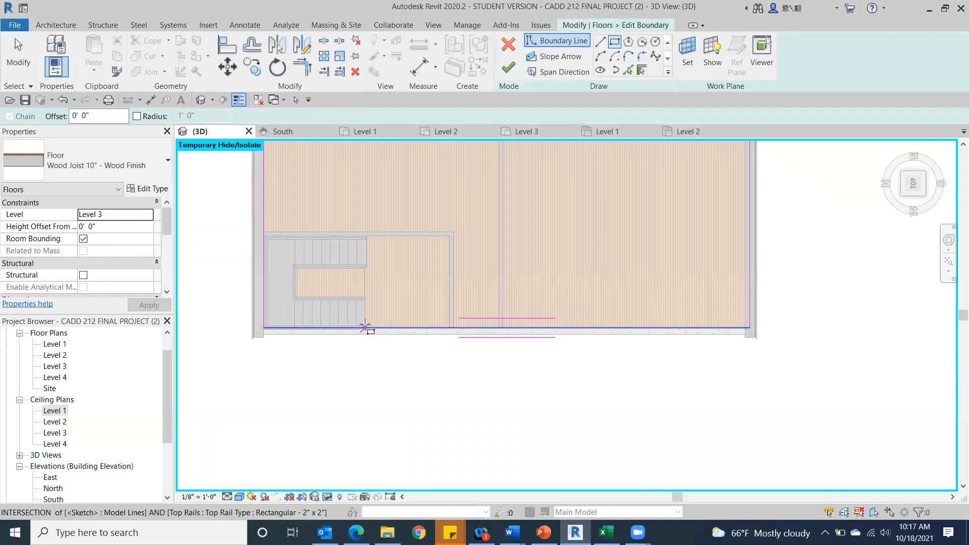
left_click(365, 325)
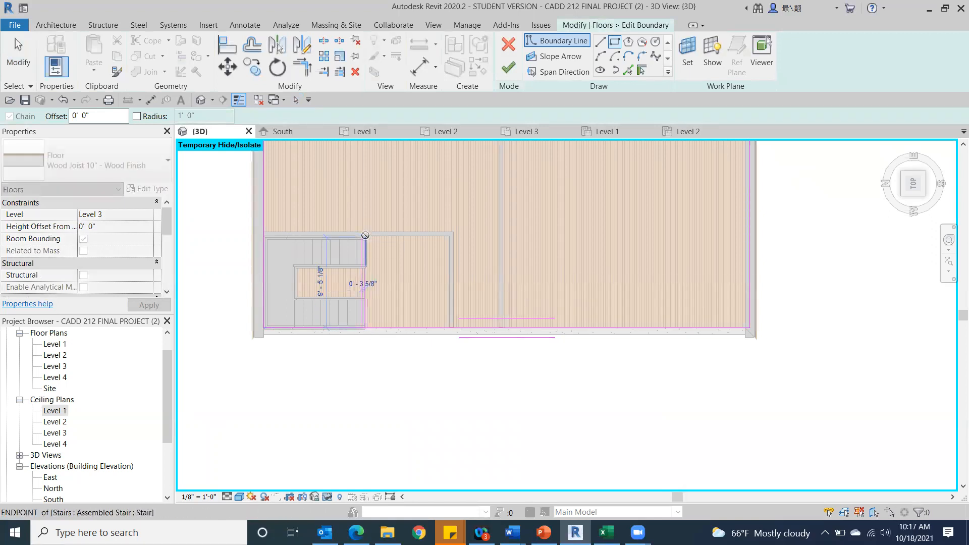
left_click(364, 236)
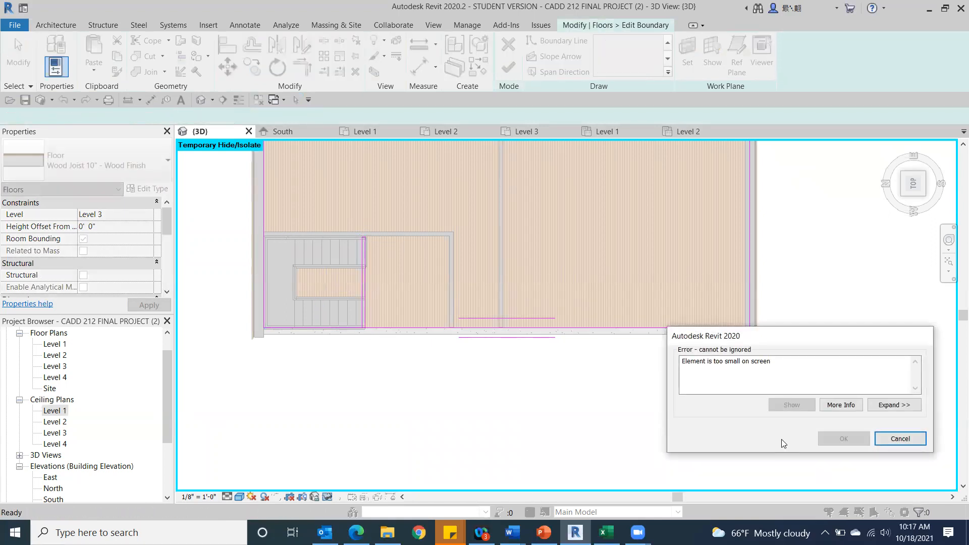
left_click(900, 439)
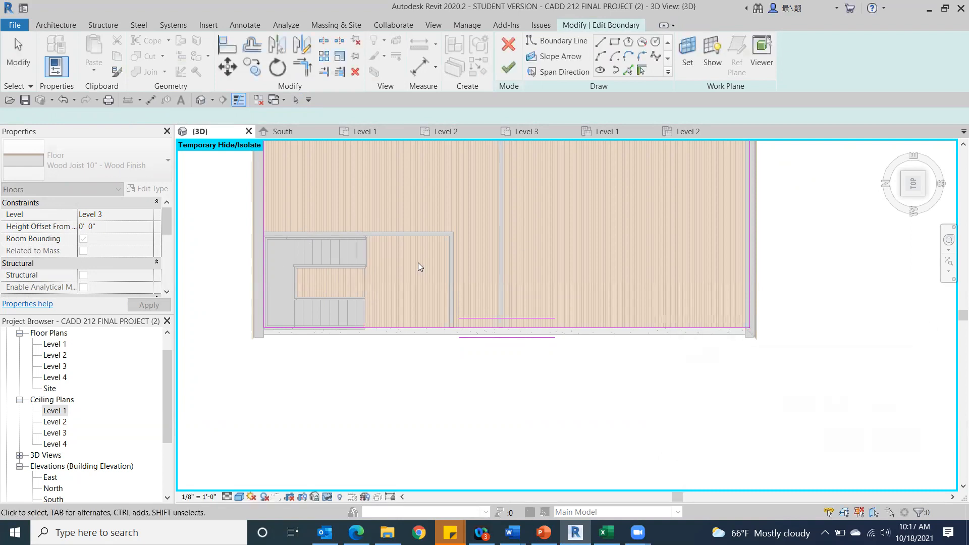
Shorten the floor boundary line along the exterior wall beside the stairs so it ends at the outer face of the stairwell wall.
scroll(459, 271, "up", 3)
middle_click_drag(348, 308, 510, 314)
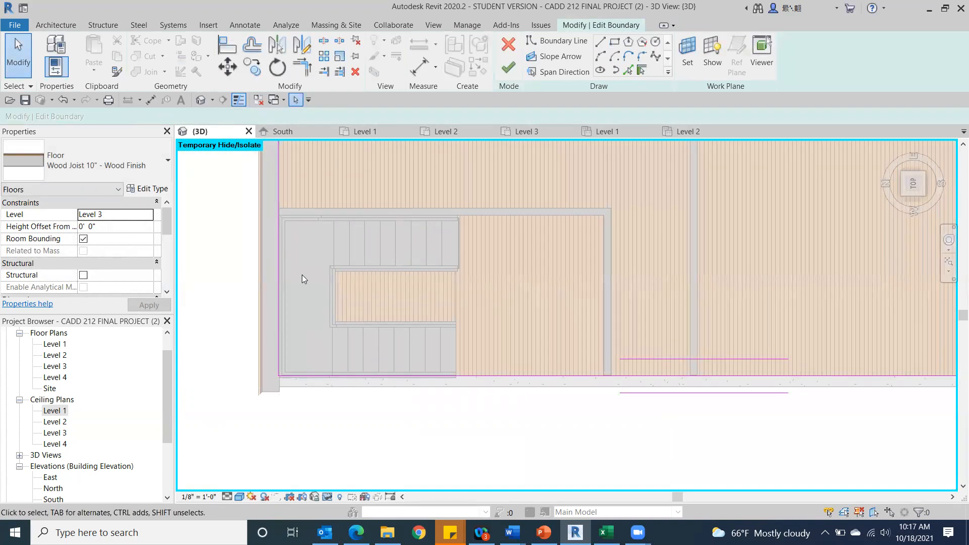
left_click(274, 278)
mouse_move(278, 375)
left_mouse_down()
mouse_move(335, 387)
mouse_move(454, 385)
mouse_move(459, 375)
left_mouse_up()
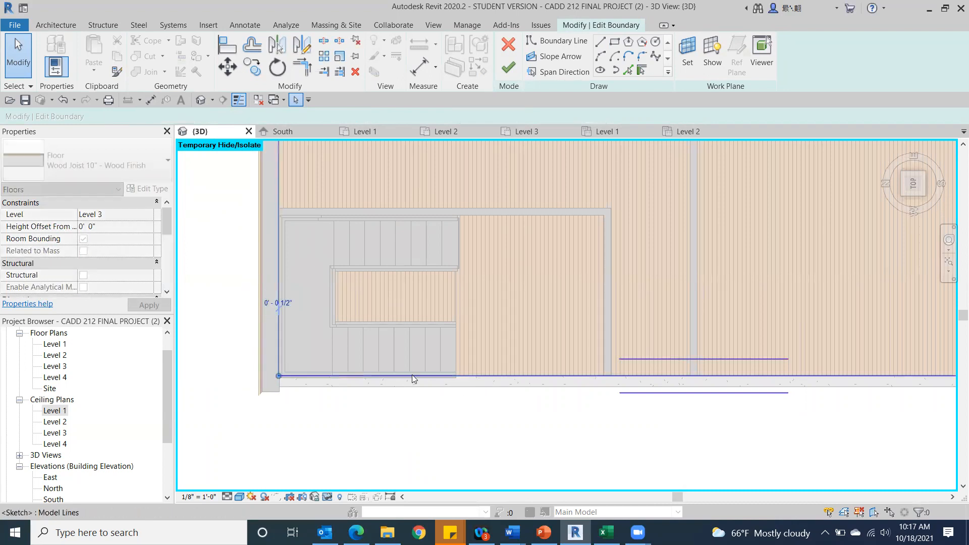
mouse_move(276, 374)
left_mouse_down()
mouse_move(301, 294)
mouse_move(309, 210)
left_mouse_up()
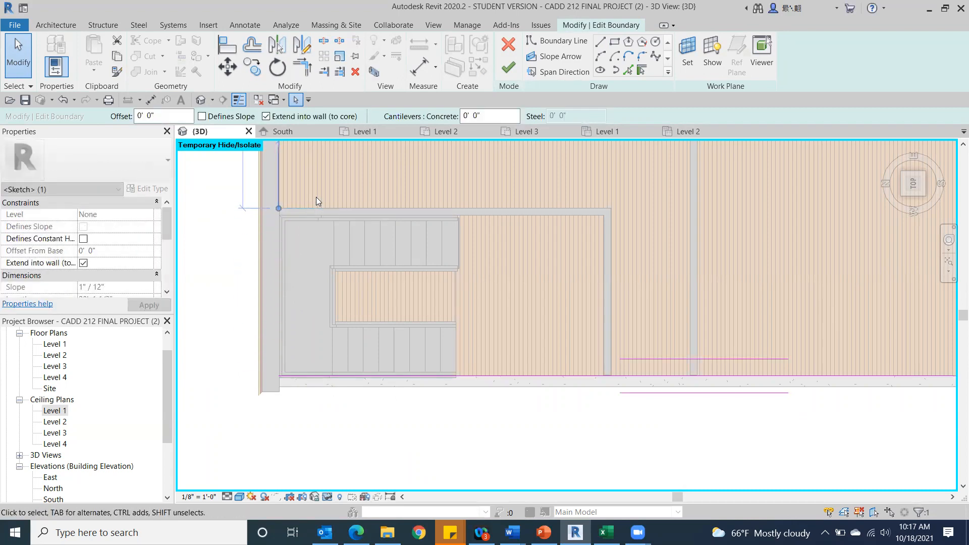
Draw boundary lines 10' 6" along the stairwell wall and 9' 11 1/2" along the stair ends to the floor's outer edge.
left_click(599, 41)
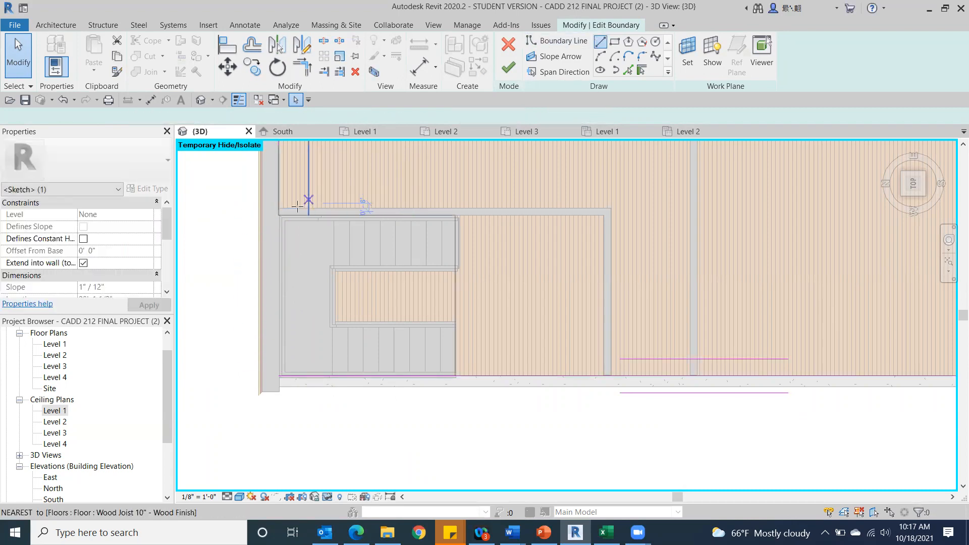
left_click(279, 208)
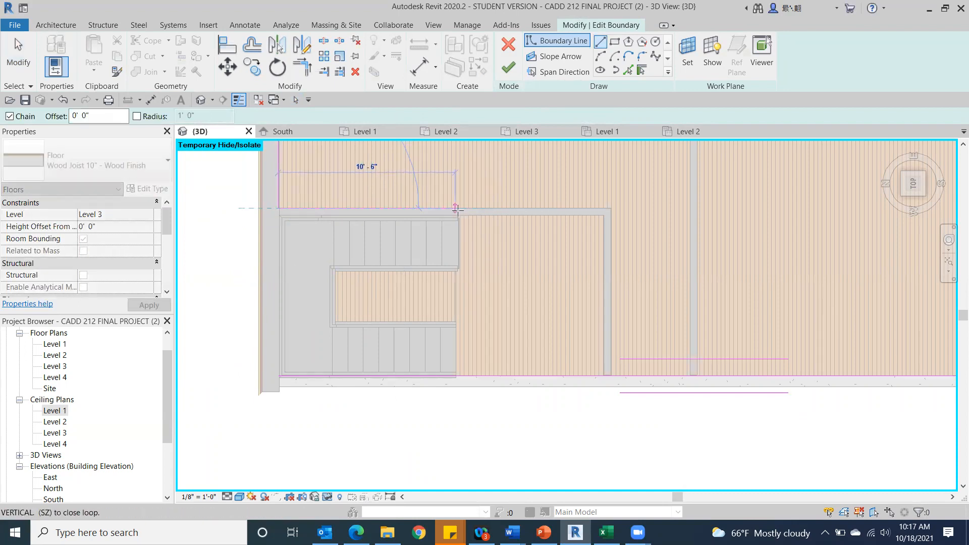
left_click(456, 209)
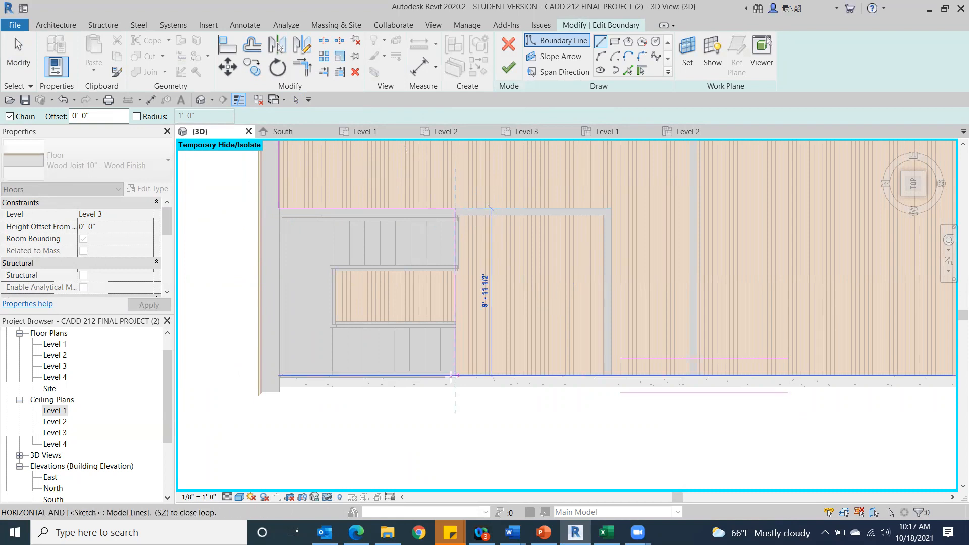
left_click(451, 377)
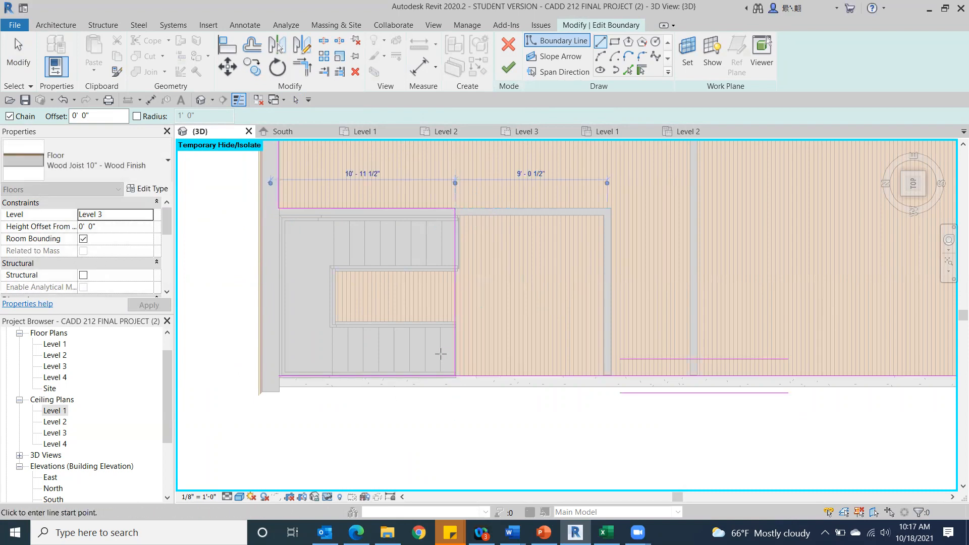
Trim the intersecting boundary lines at the stair corner, finish the floor sketch and dismiss the save reminder.
left_click(508, 68)
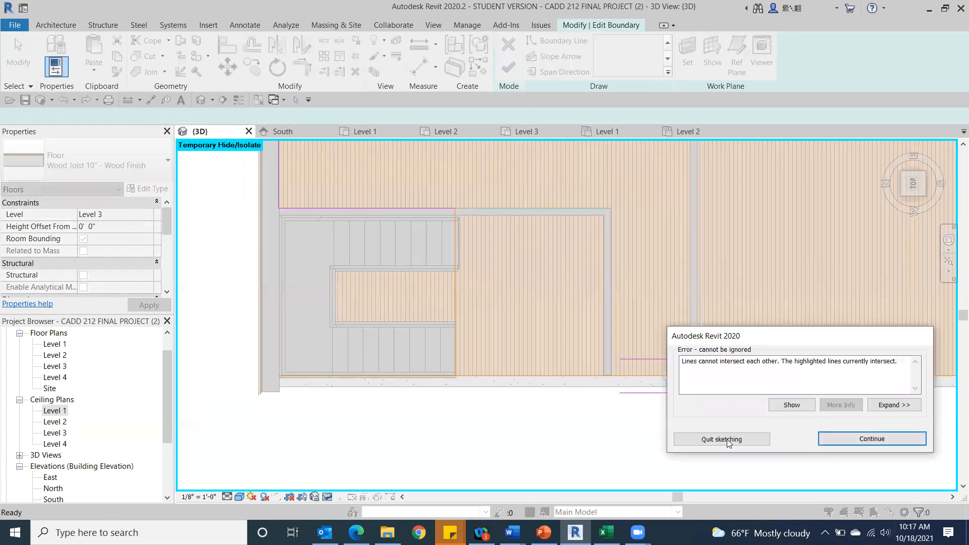
left_click(863, 437)
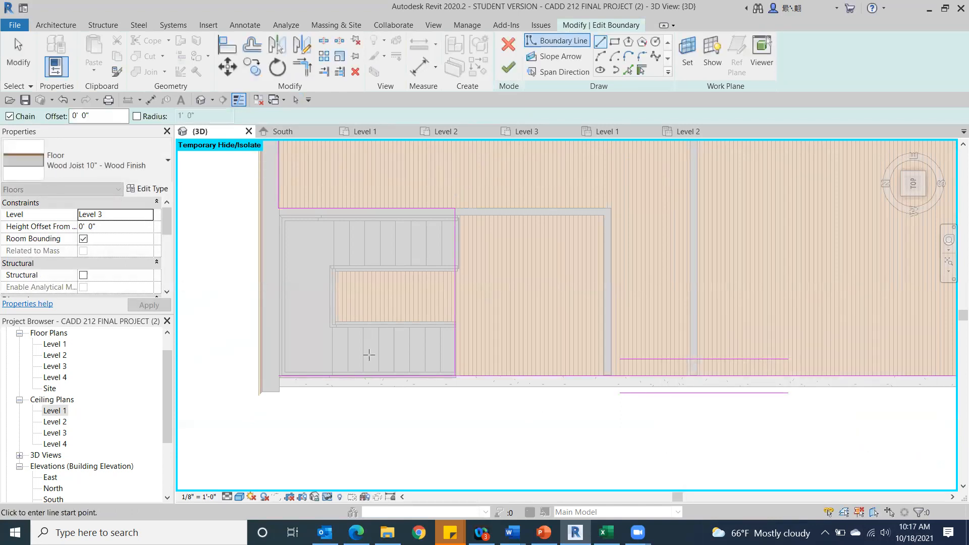
left_click(309, 74)
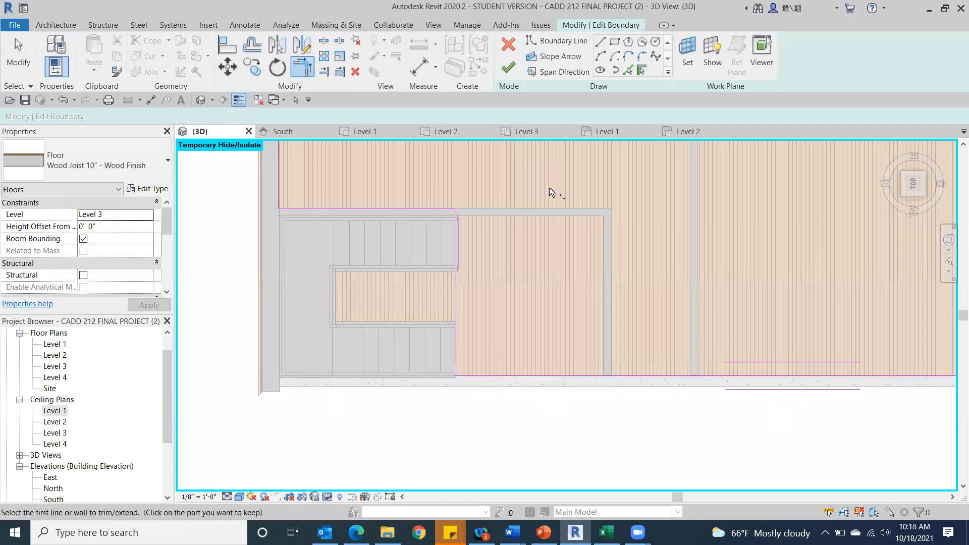
left_click(510, 70)
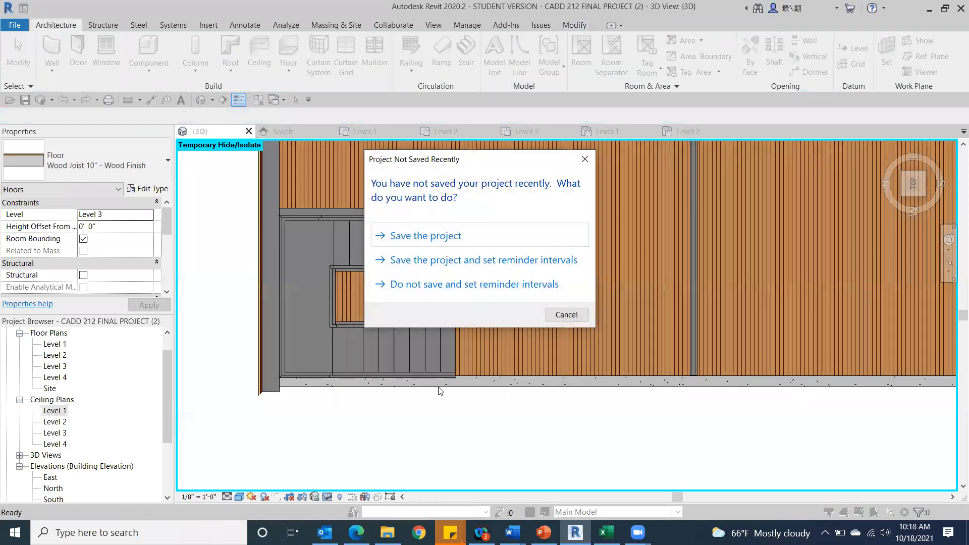
left_click(565, 315)
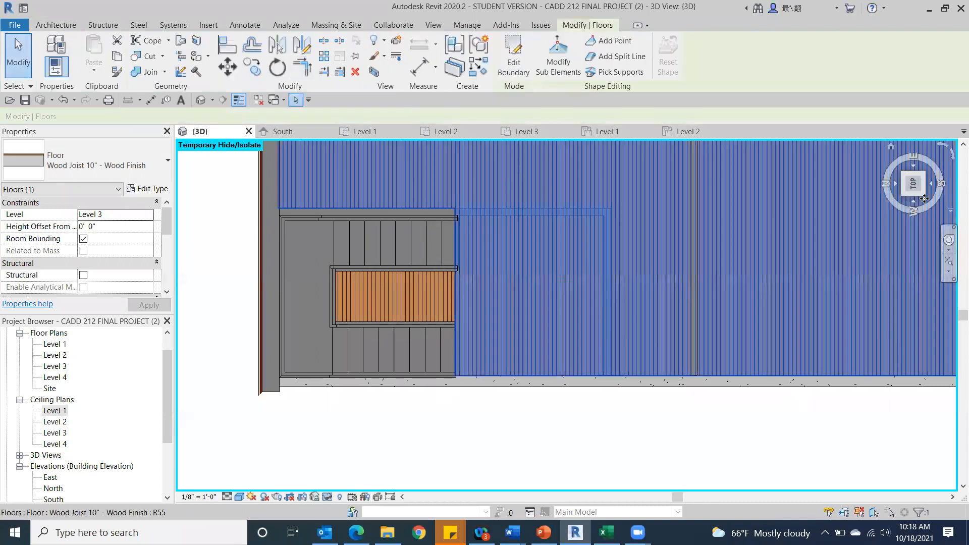
Examine the Level 3 floor opening around the stairs from an angle and from above.
left_click(19, 56)
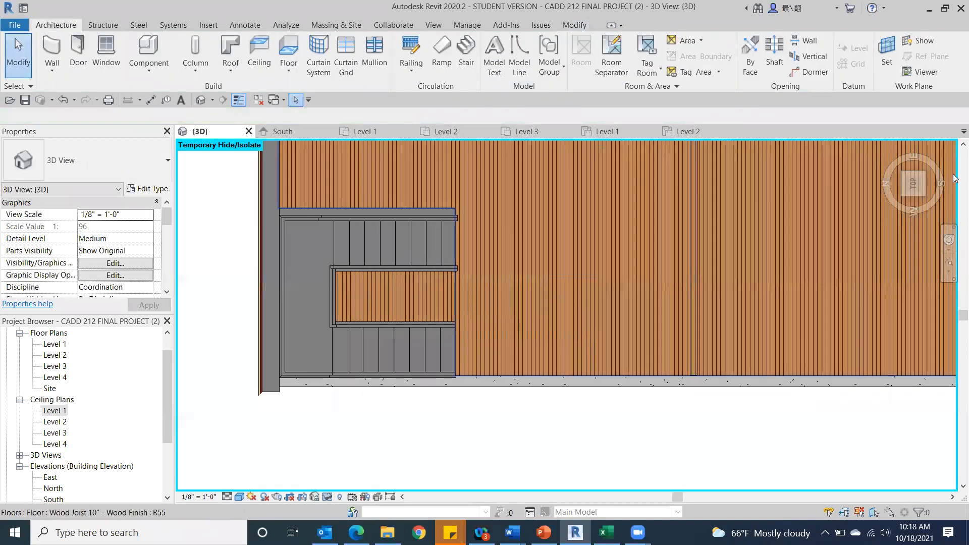
left_click_drag(925, 196, 853, 177)
scroll(489, 300, "down", 3)
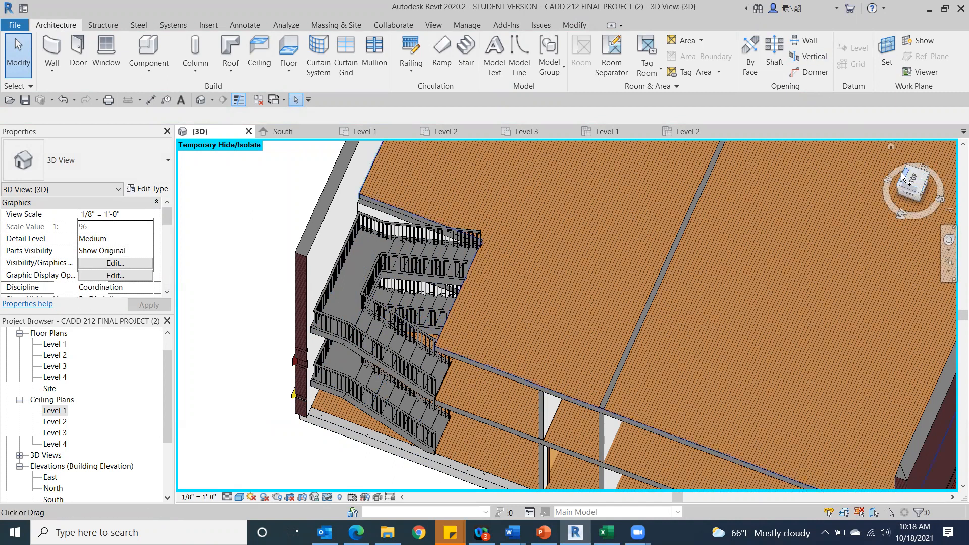
left_click(916, 177)
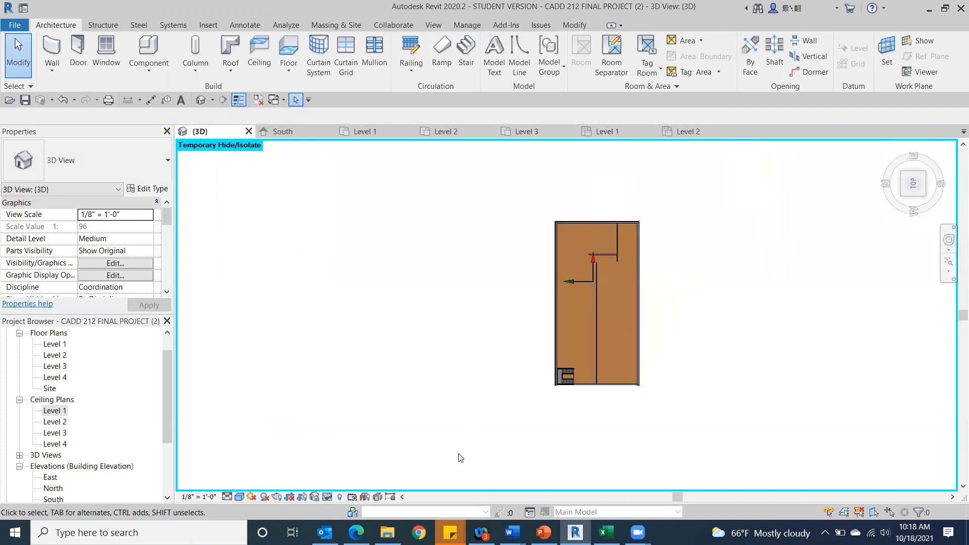
scroll(571, 433, "up", 6)
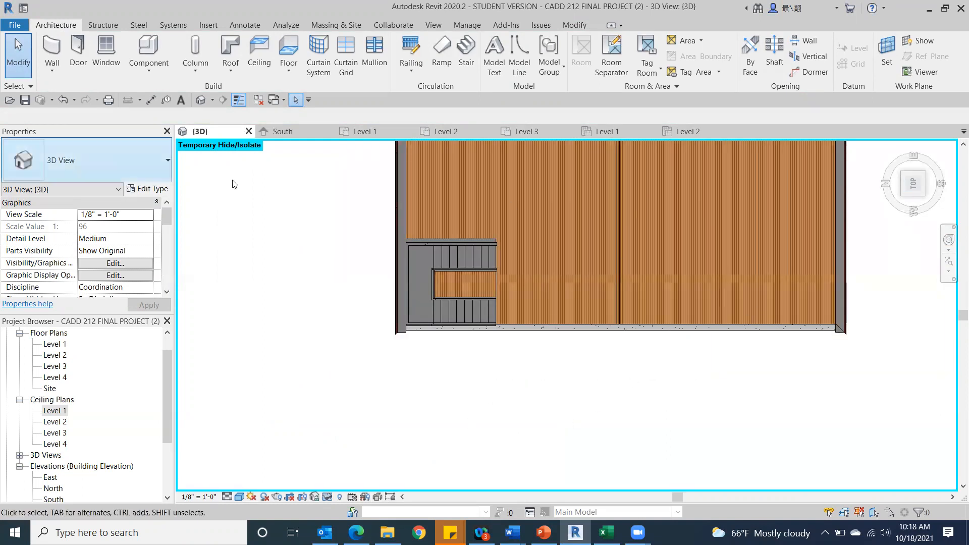
In the Level 3 floor plan, create a 6' 2" Handrail - Rectangular railing along the floor edge from the DN flight's inner railing to the exterior edge.
double_click(53, 365)
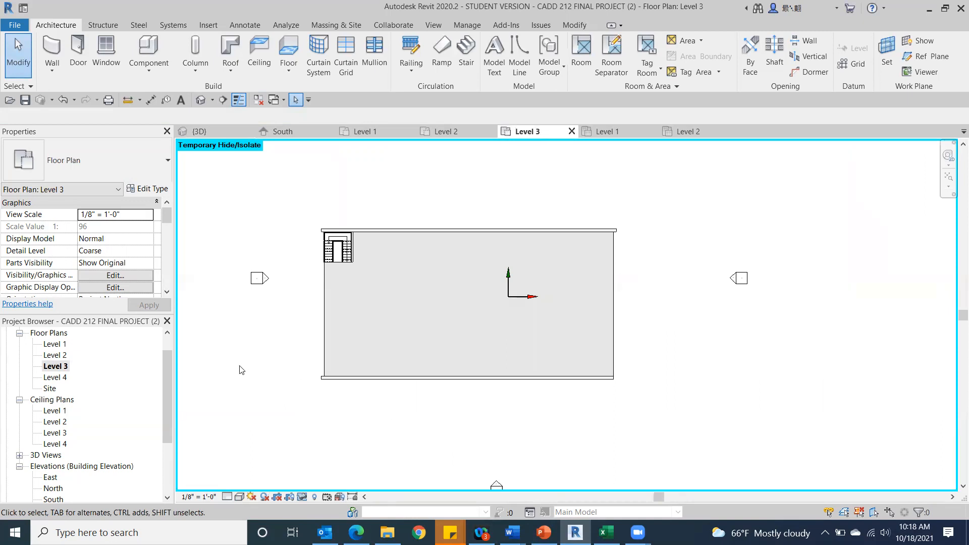
scroll(403, 205, "up", 6)
scroll(441, 144, "up", 1)
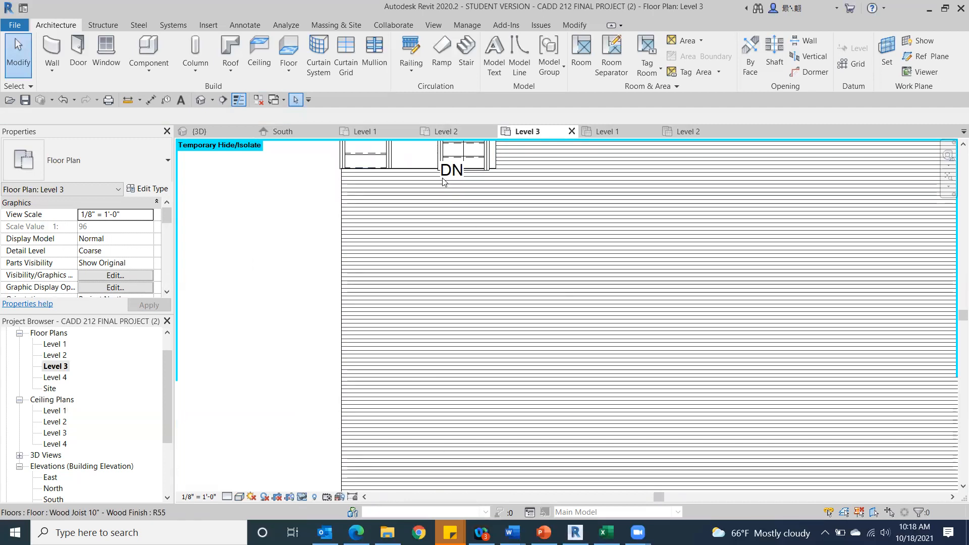
scroll(393, 199, "up", 2)
scroll(212, 215, "down", 2)
mouse_move(255, 268)
middle_mouse_down()
mouse_move(356, 389)
mouse_move(294, 264)
mouse_move(371, 296)
middle_mouse_up()
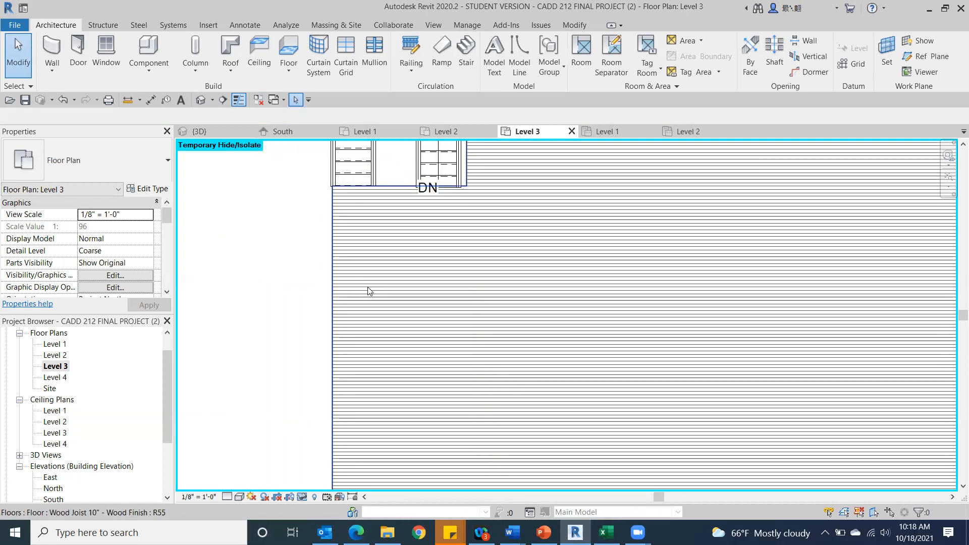
left_click(410, 42)
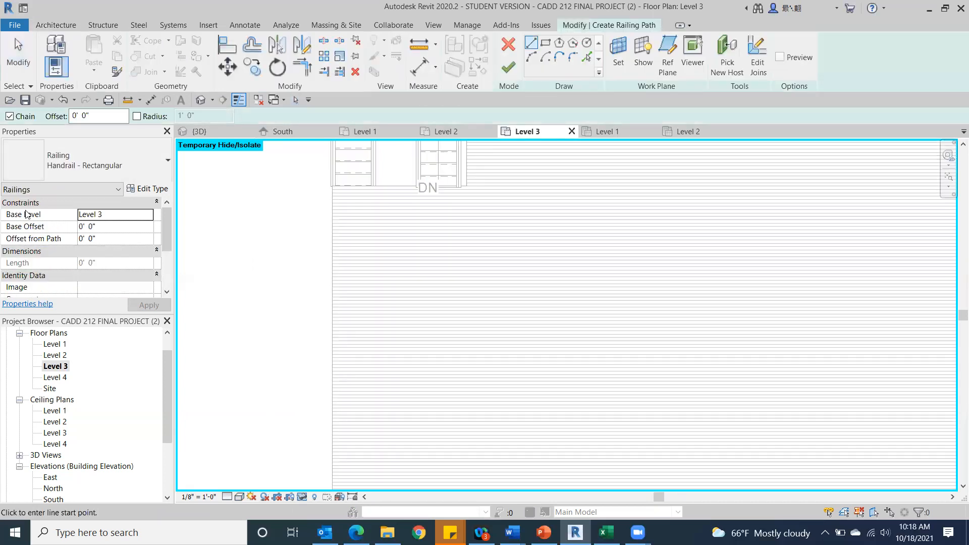
scroll(409, 182, "up", 2)
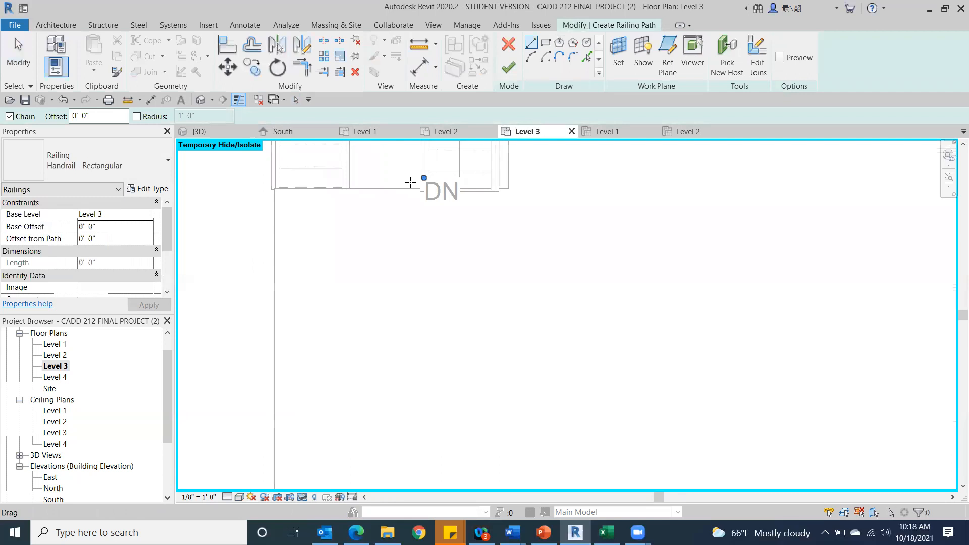
left_click(419, 191)
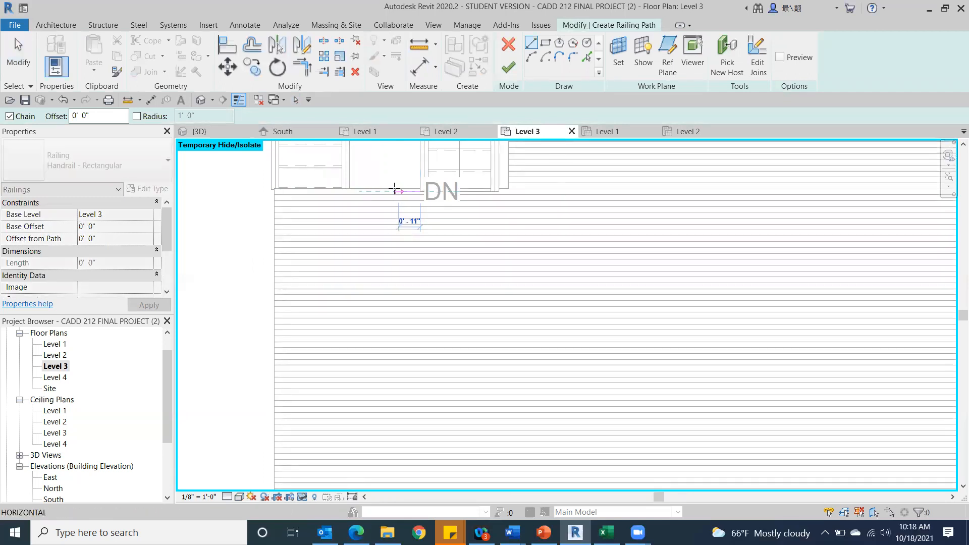
left_click(275, 191)
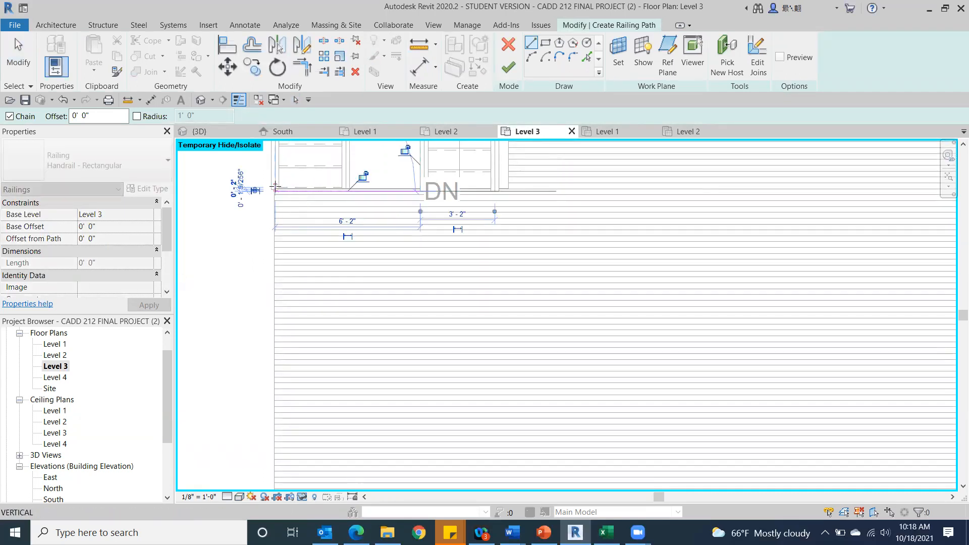
left_click(509, 71)
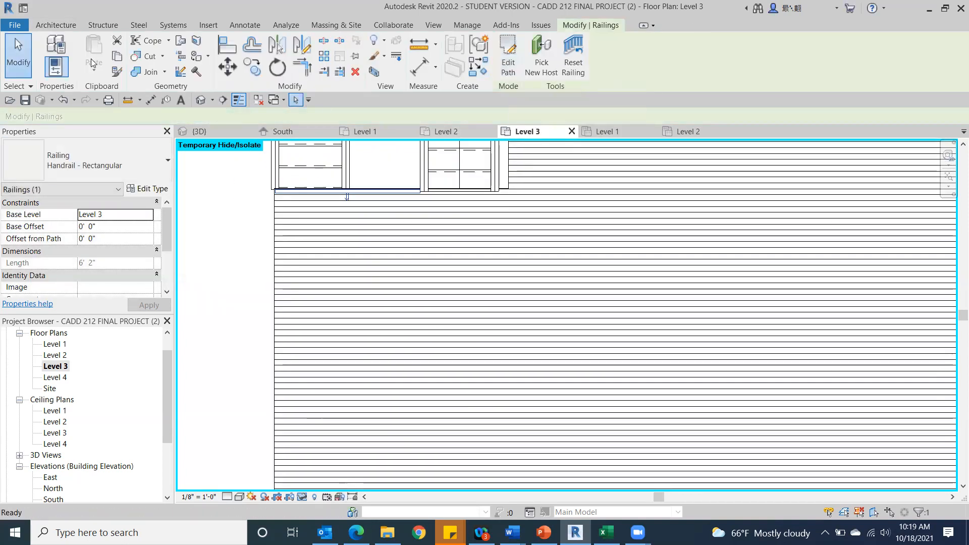
Inspect the new railing and the stair flights below it in the 3D view.
left_click(201, 100)
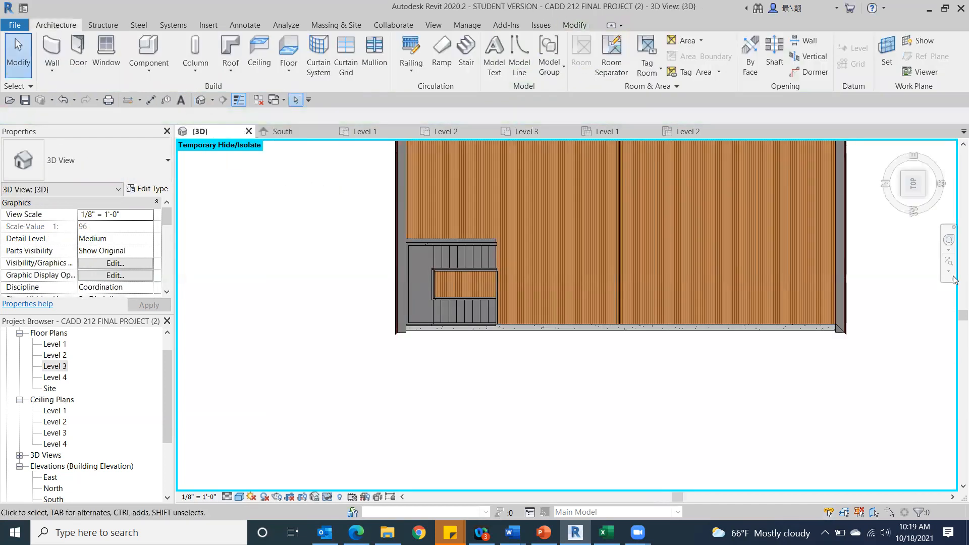
left_click(922, 194)
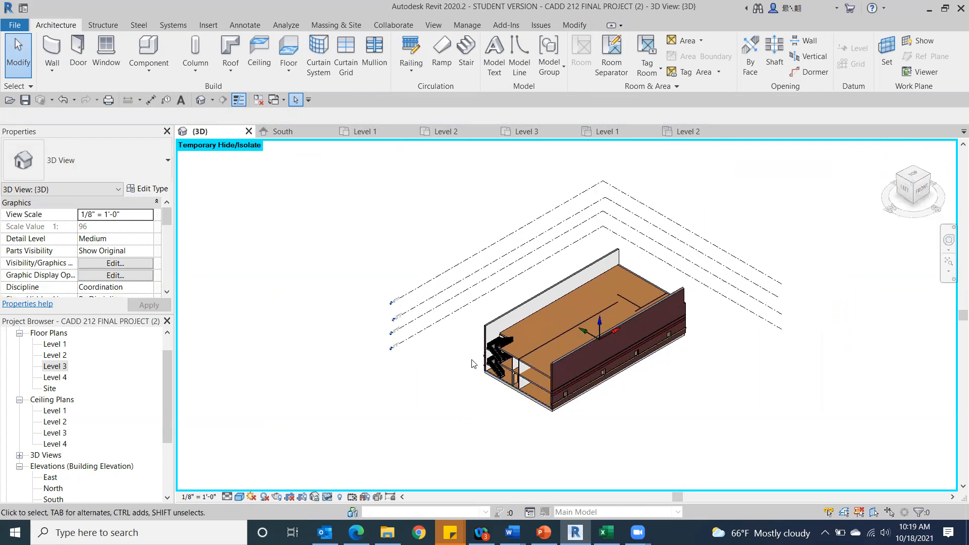
scroll(474, 363, "up", 10)
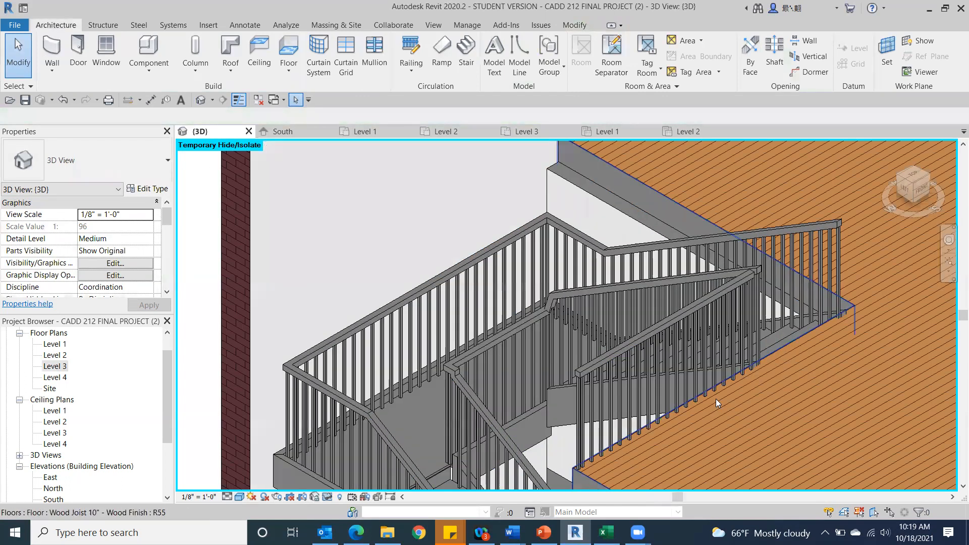
middle_click_drag(715, 399, 671, 105)
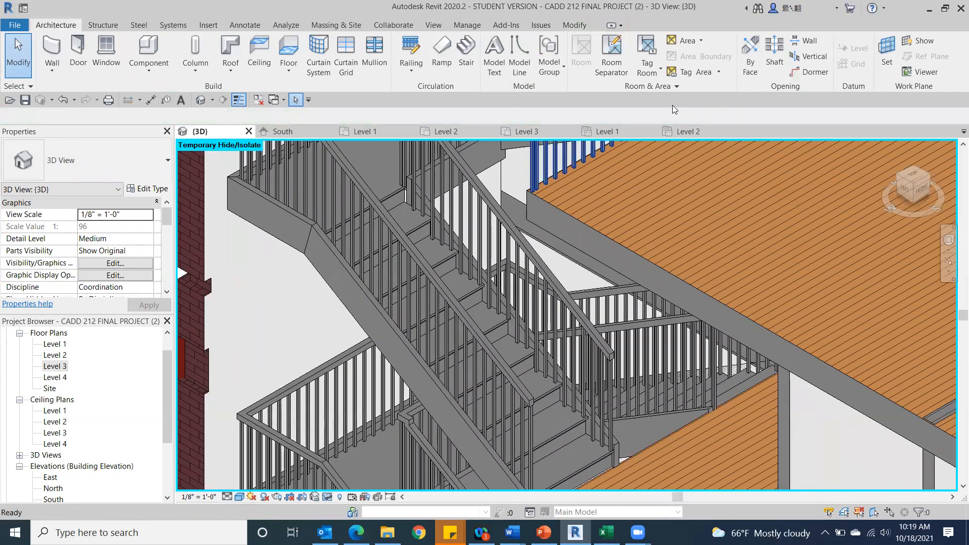
In the Level 2 floor plan, create an about 3' 1" Handrail - Rectangular railing along the floor edge between the UP and DN flights.
scroll(672, 105, "down", 3)
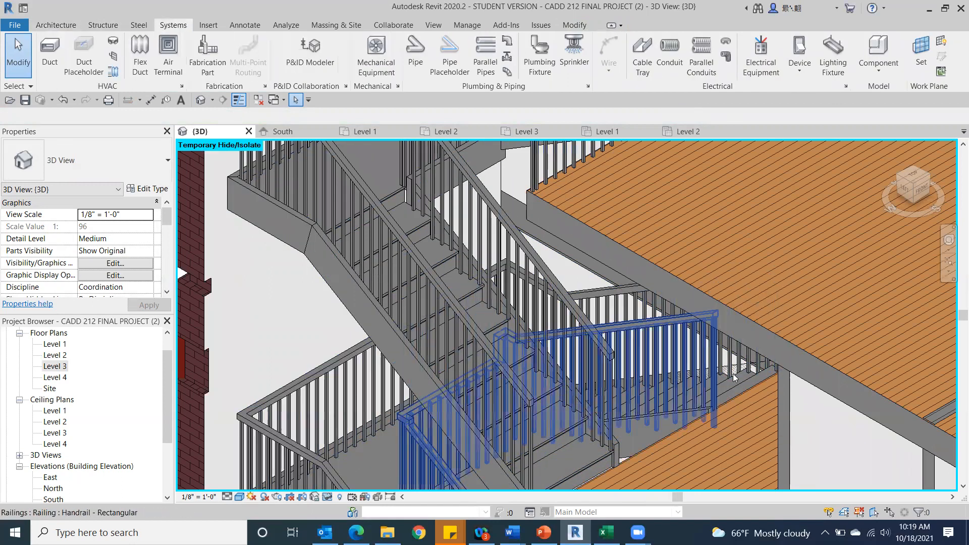
scroll(700, 383, "down", 1)
middle_click_drag(700, 381, 624, 206)
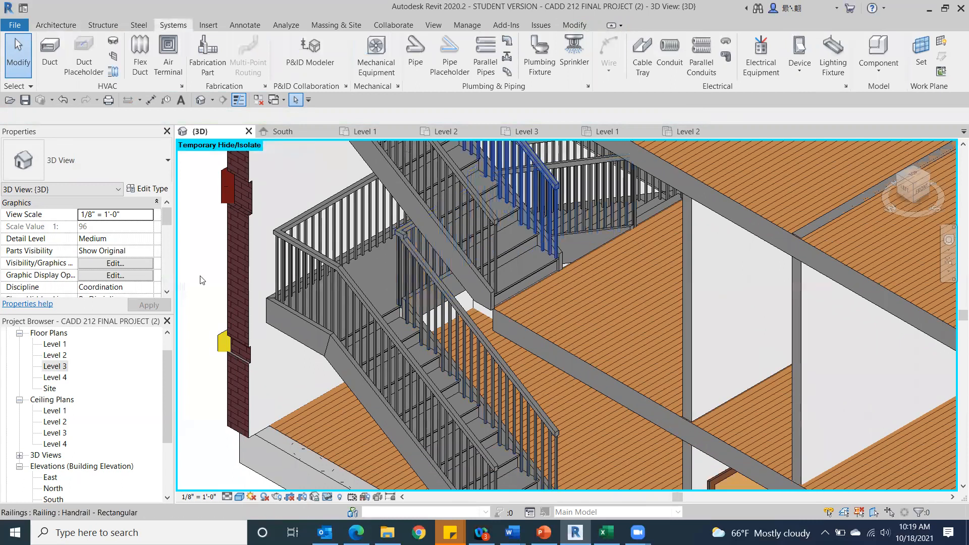
double_click(56, 355)
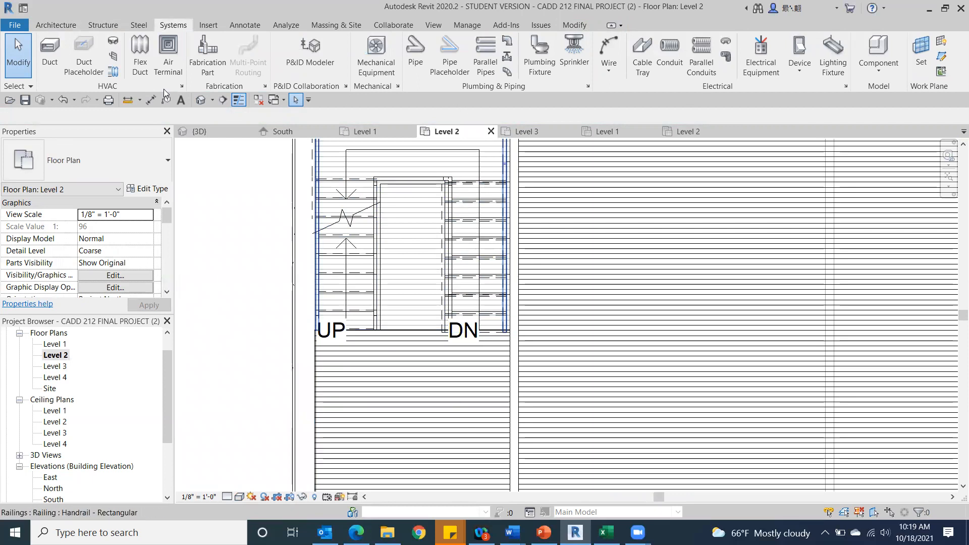
left_click(54, 24)
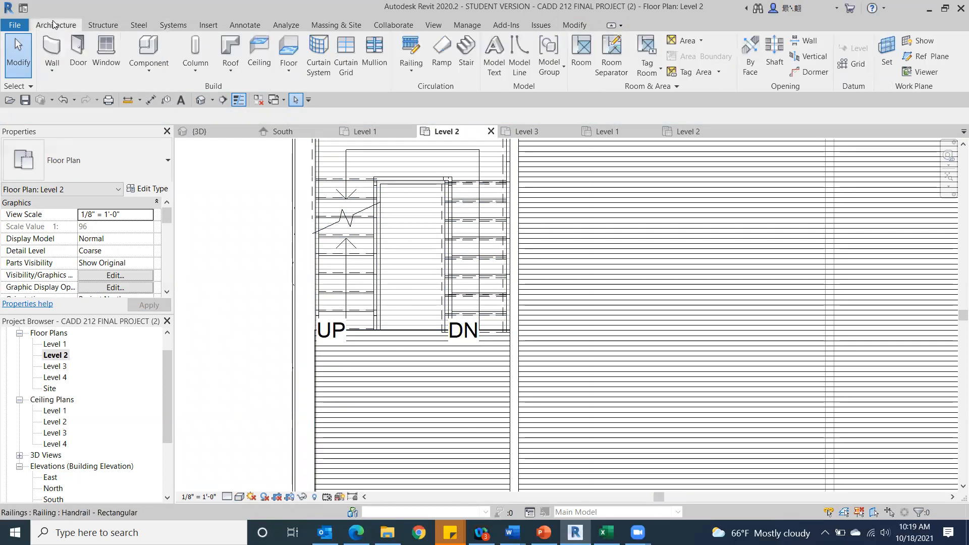
left_click(402, 67)
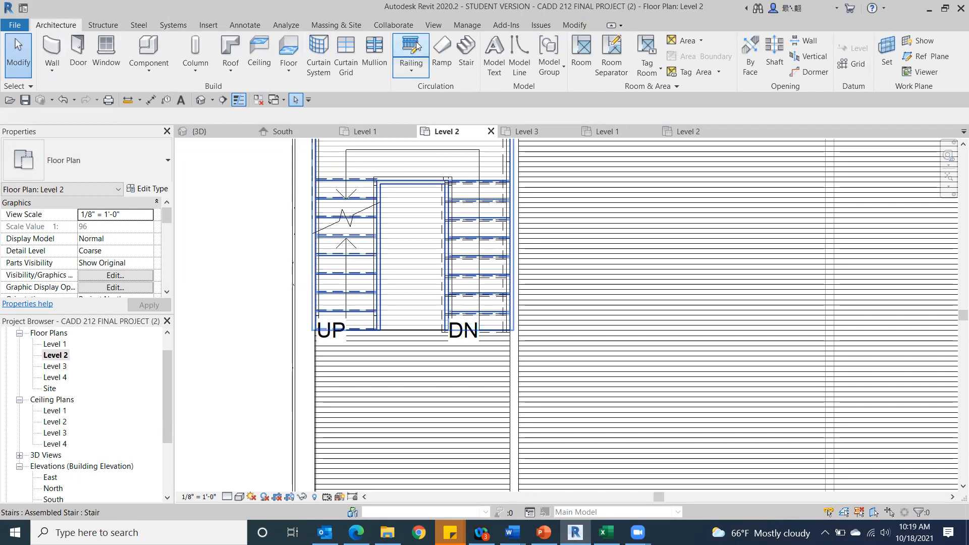
scroll(436, 320, "up", 3)
scroll(436, 320, "up", 1)
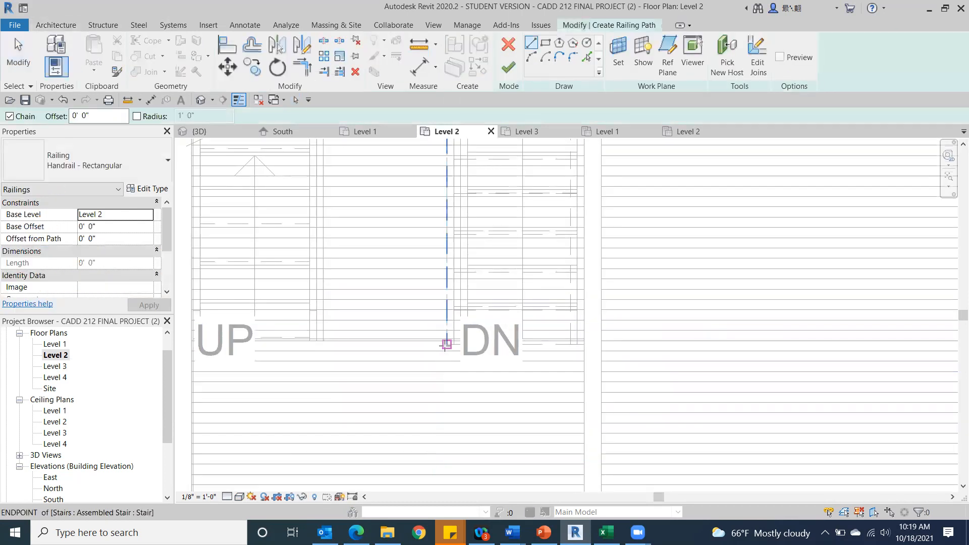
left_click(446, 344)
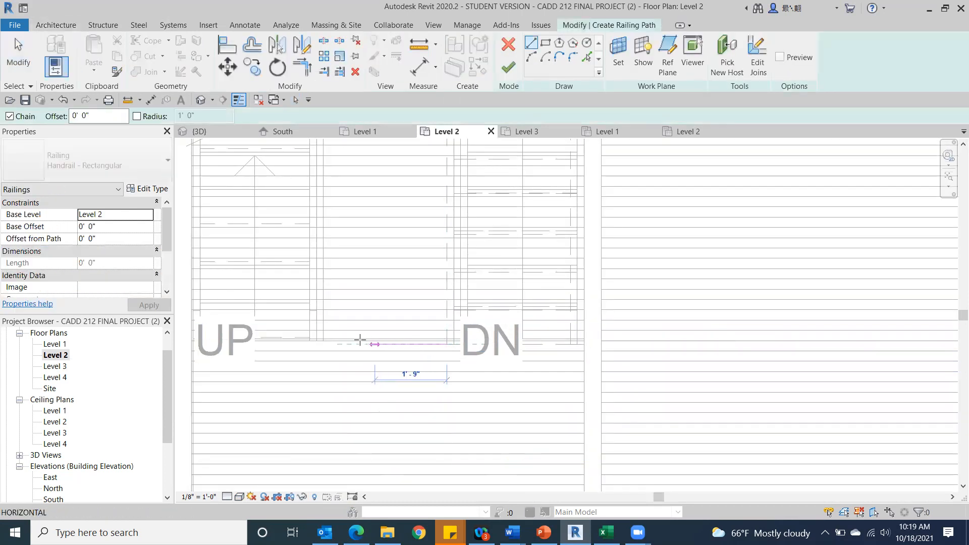
left_click(317, 344)
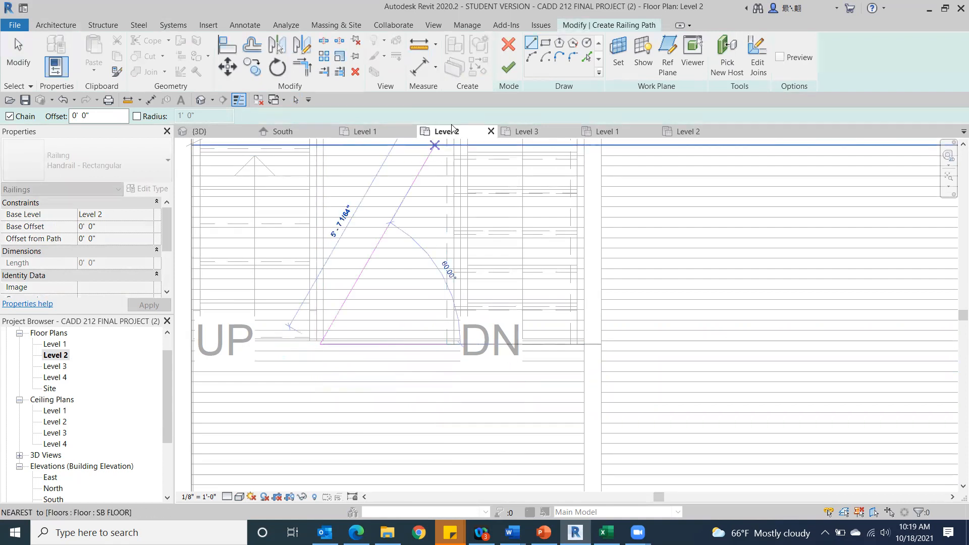
left_click(505, 70)
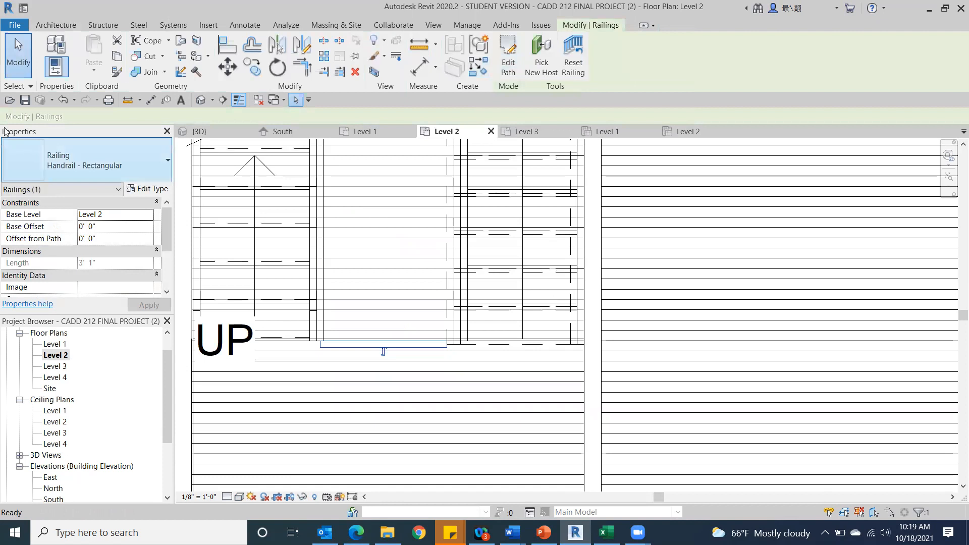
In the 3D view seen from the top, create an about 8' 6" straight Handrail - Rectangular railing beside the stairs with base level Level 1.
left_click(201, 100)
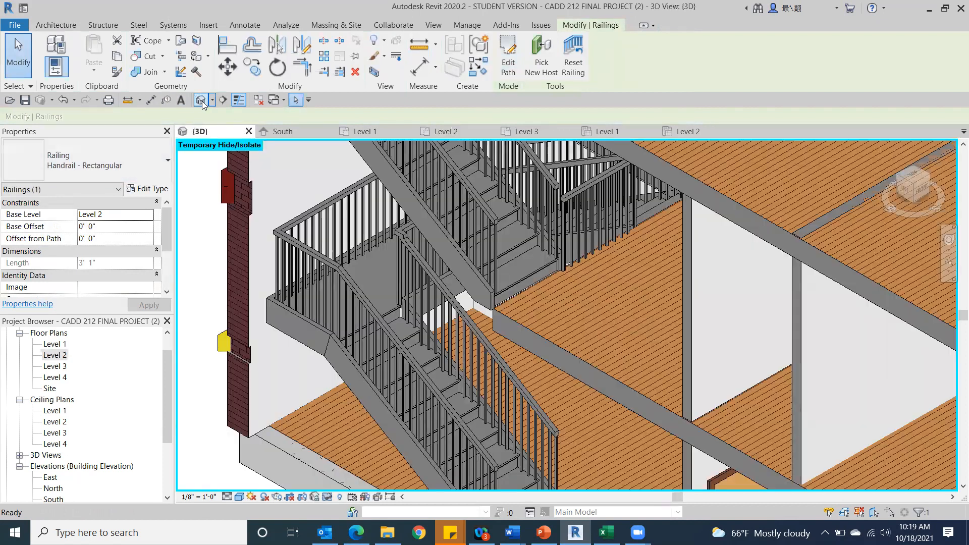
scroll(476, 241, "down", 2)
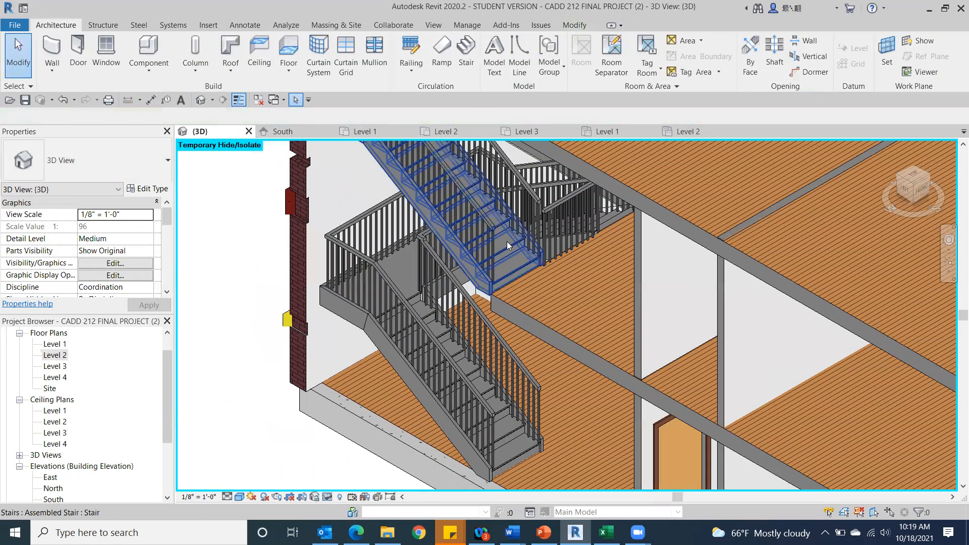
scroll(574, 210, "down", 1)
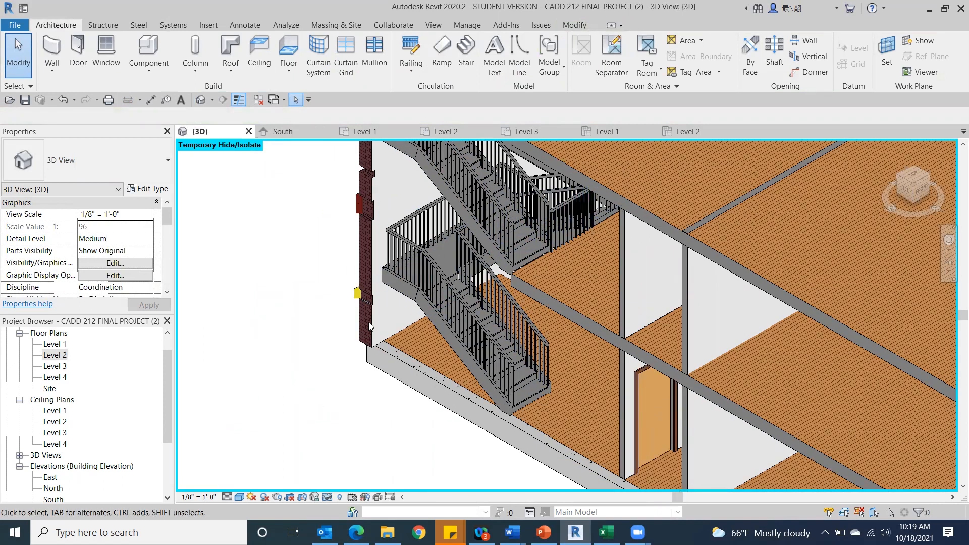
left_click(911, 175)
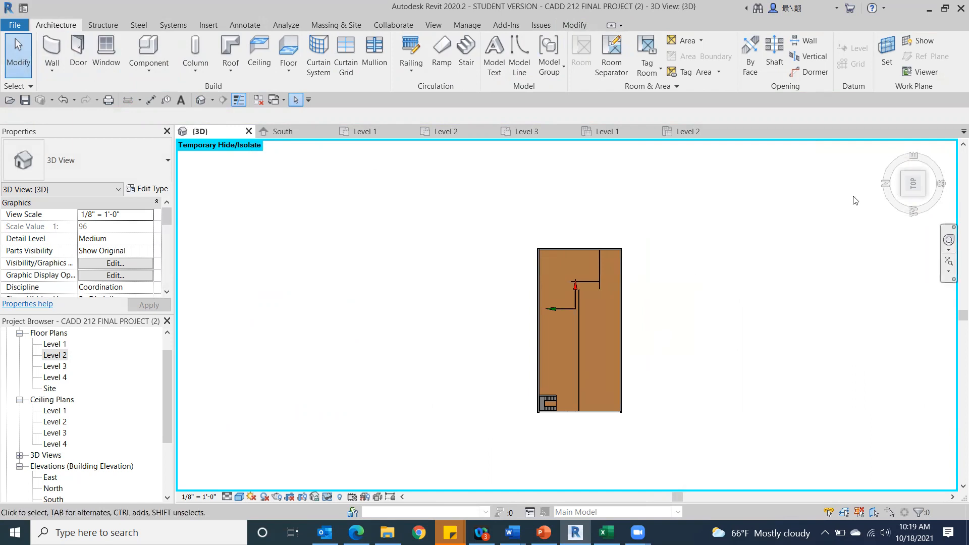
left_click(411, 45)
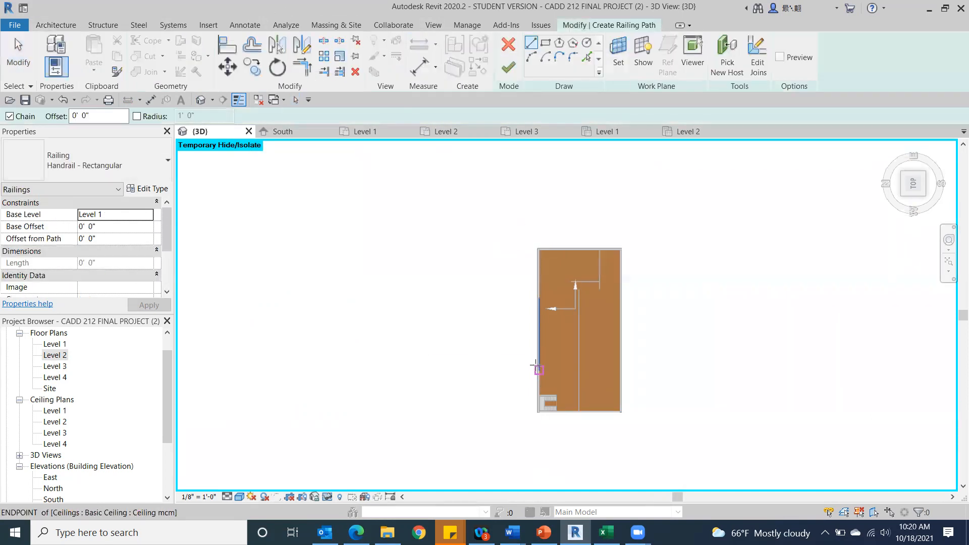
scroll(565, 303, "up", 5)
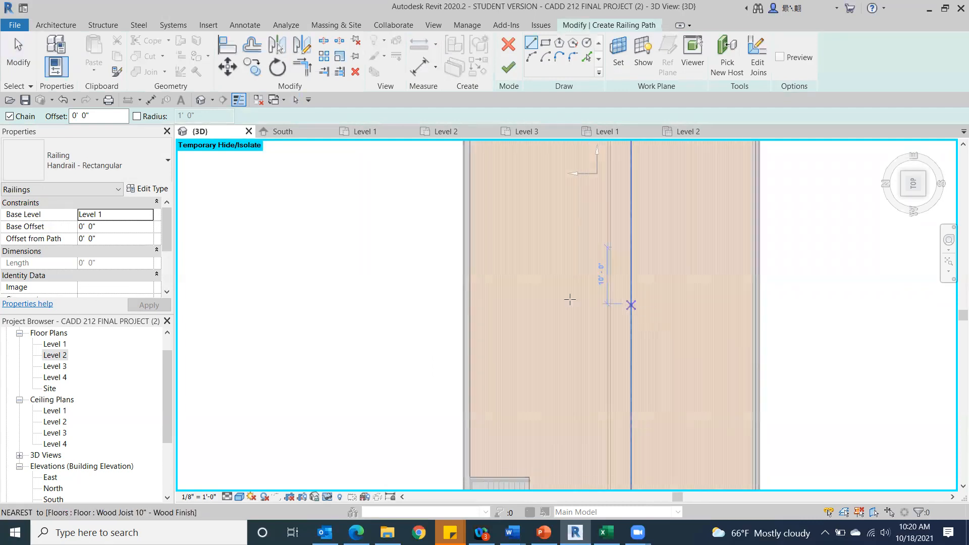
middle_click_drag(651, 392, 499, 133)
left_click(428, 241)
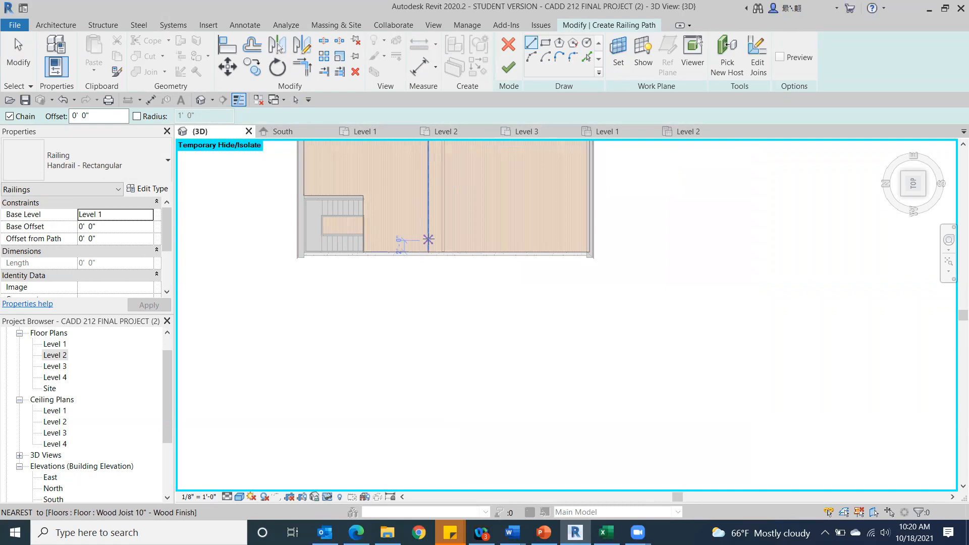
left_click(380, 240)
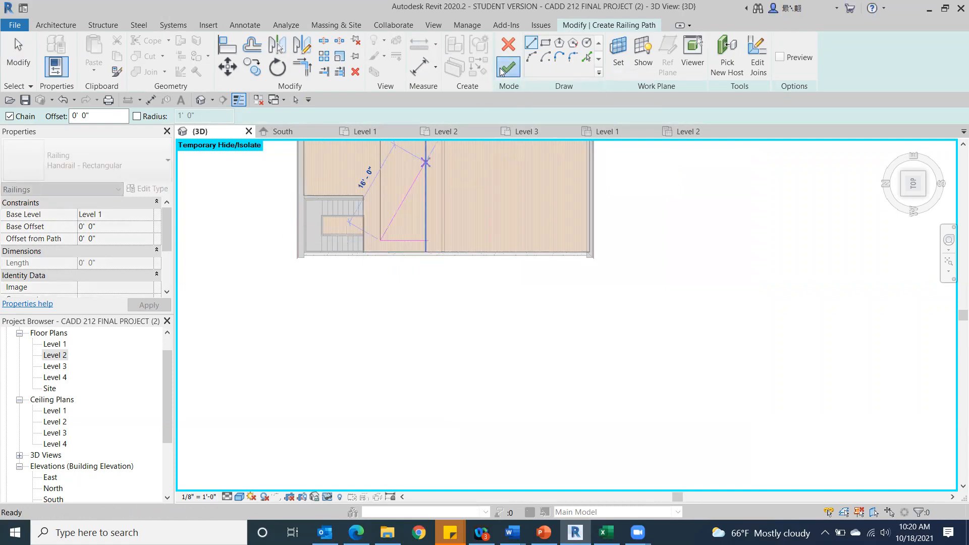
left_click(508, 66)
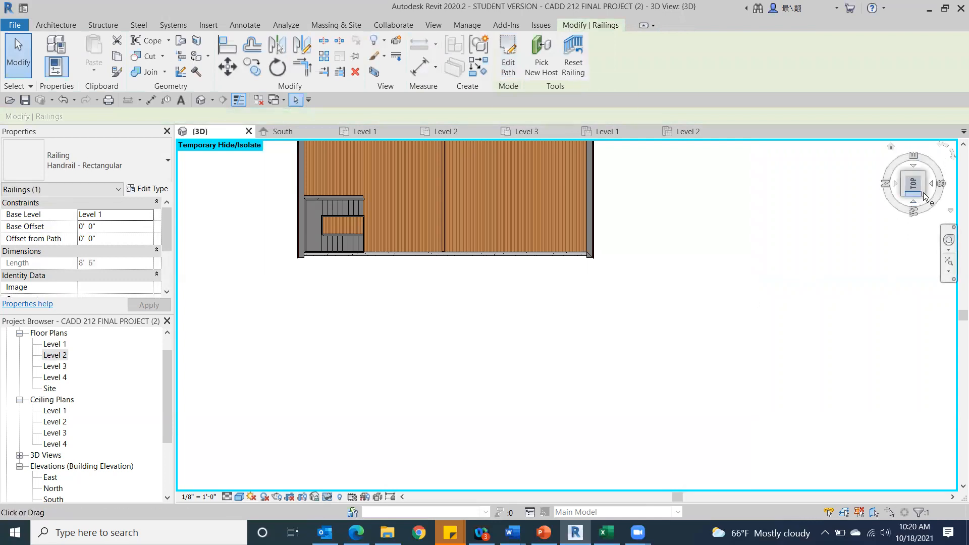
Set the base level of the free-standing railing beside the stairs to Level 3.
mouse_move(919, 164)
left_mouse_down()
mouse_move(897, 177)
mouse_move(910, 153)
left_mouse_up()
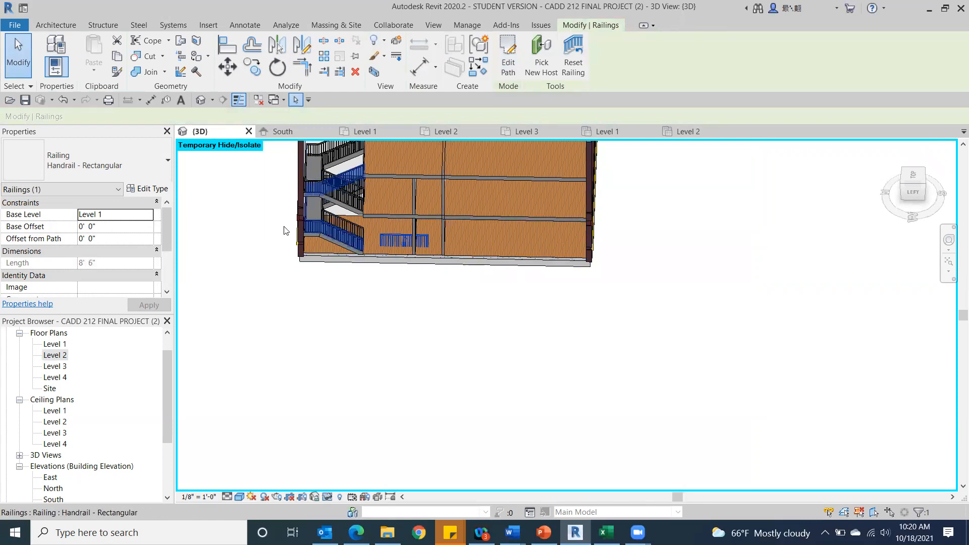
left_click(146, 221)
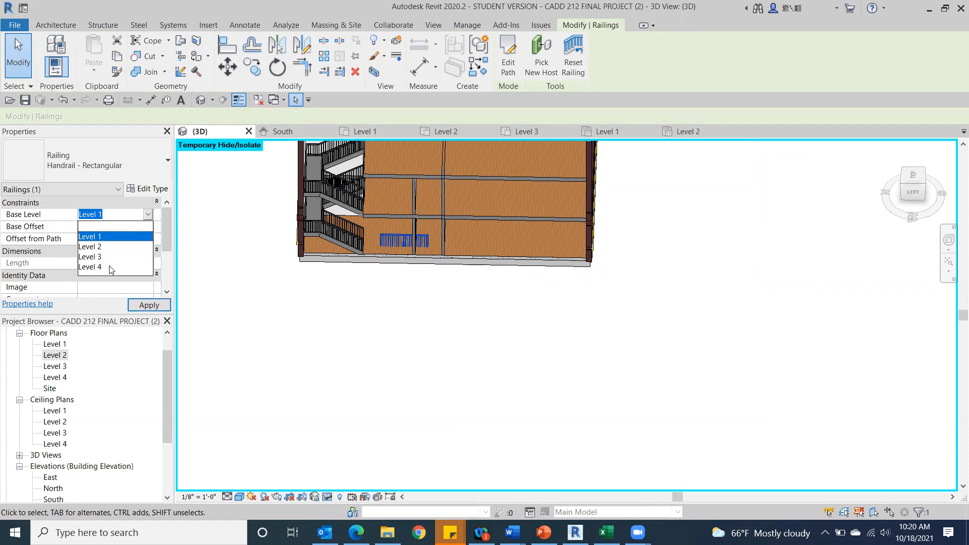
left_click(91, 260)
left_click(154, 306)
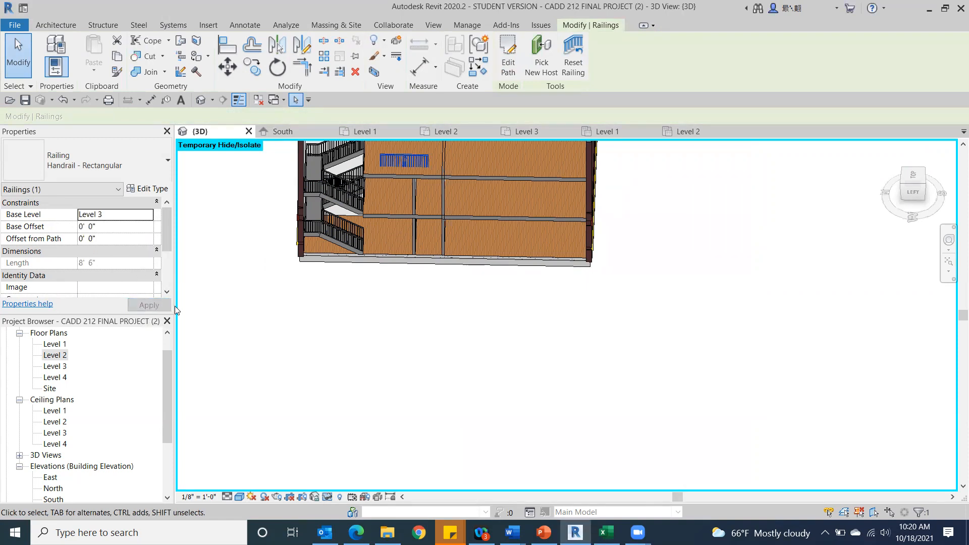
left_click(285, 334)
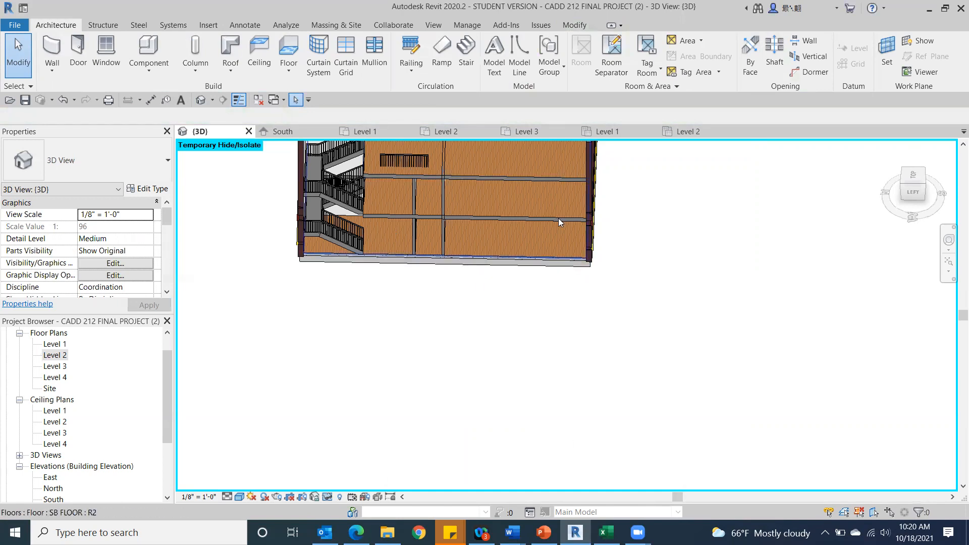
From the top of the 3D view, create an about 12' 9" straight railing across the partition wall from the stairs, with base level Level 3.
left_click(908, 177)
middle_click_drag(581, 333, 365, 271)
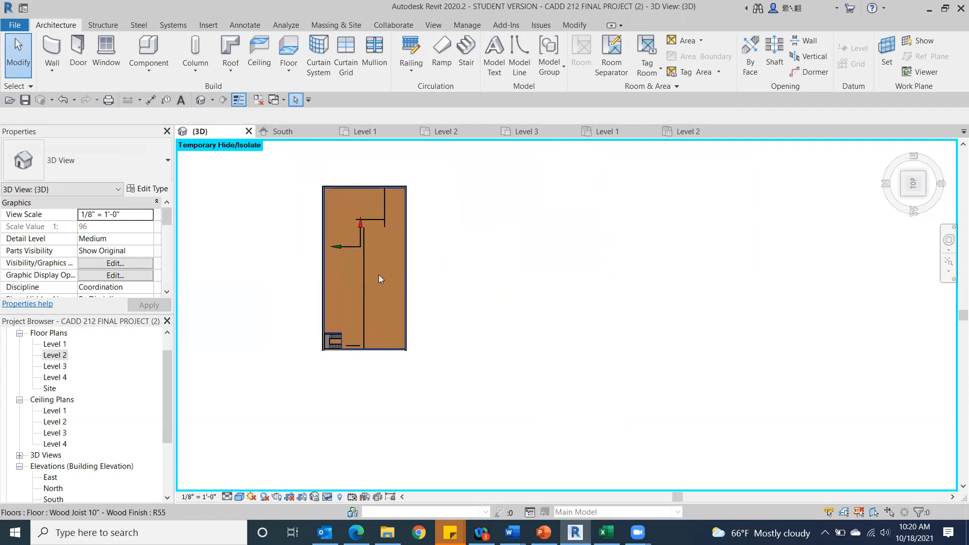
left_click(379, 275)
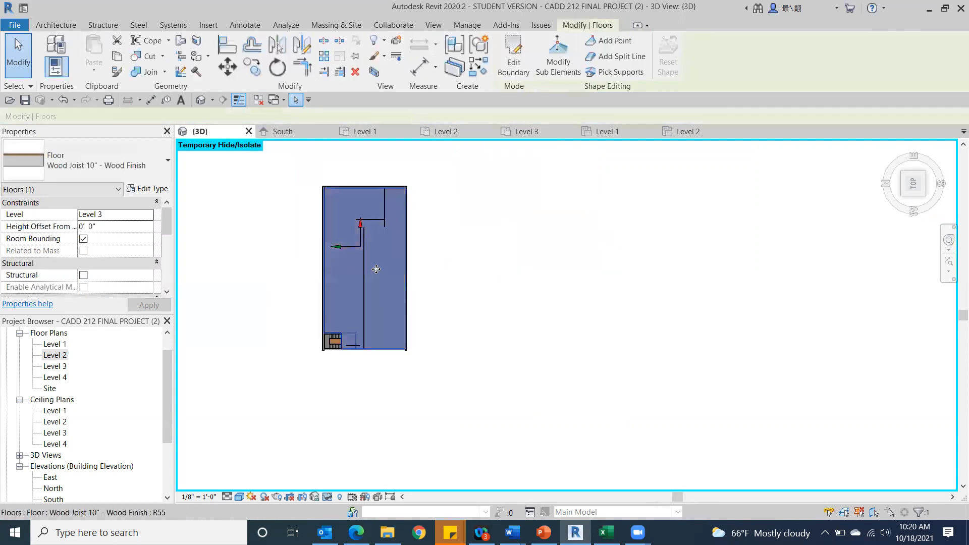
left_click(603, 325)
left_click(411, 48)
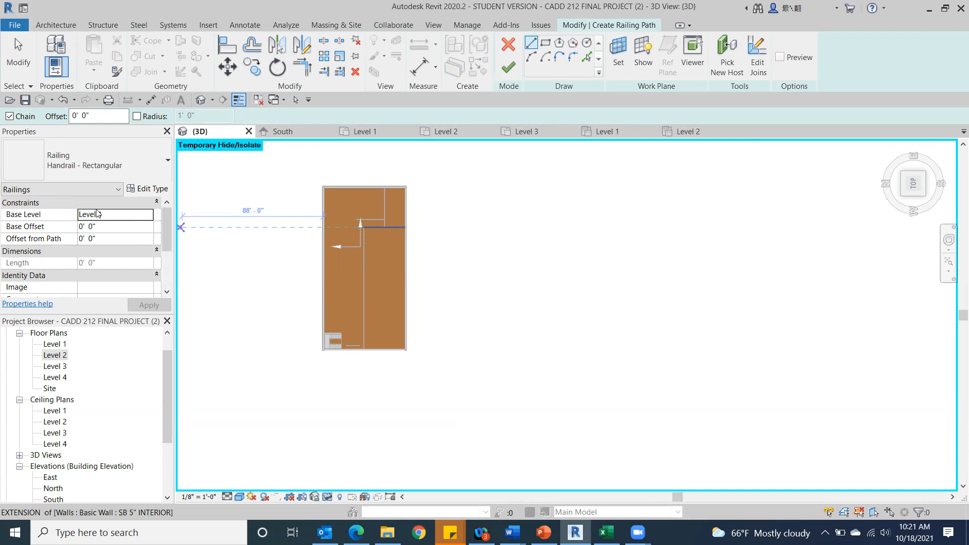
left_click(147, 214)
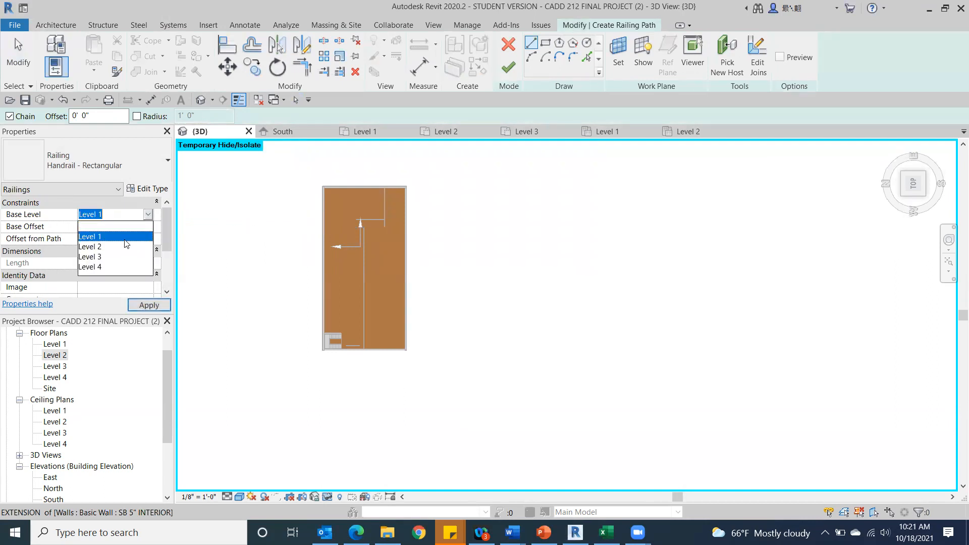
left_click(104, 258)
scroll(410, 333, "up", 3)
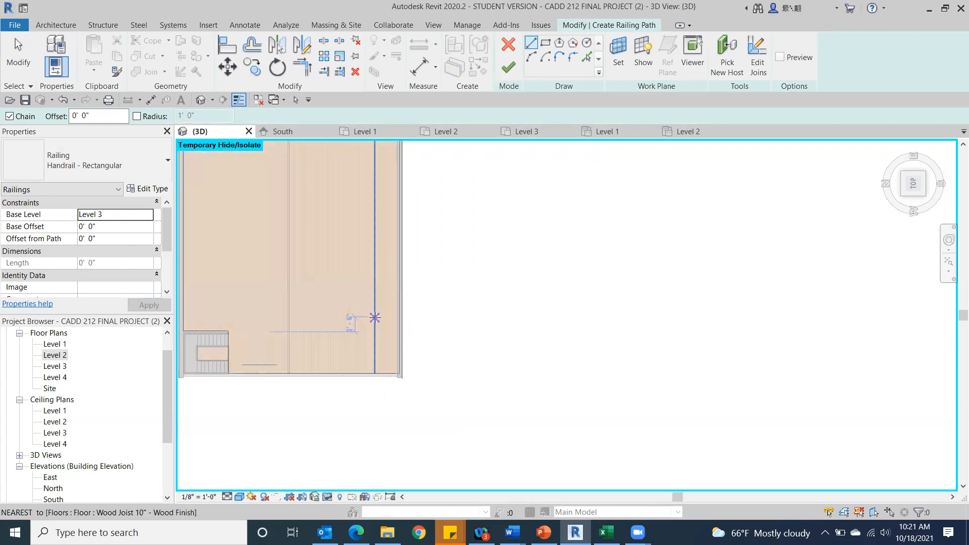
left_click(374, 317)
left_click(320, 317)
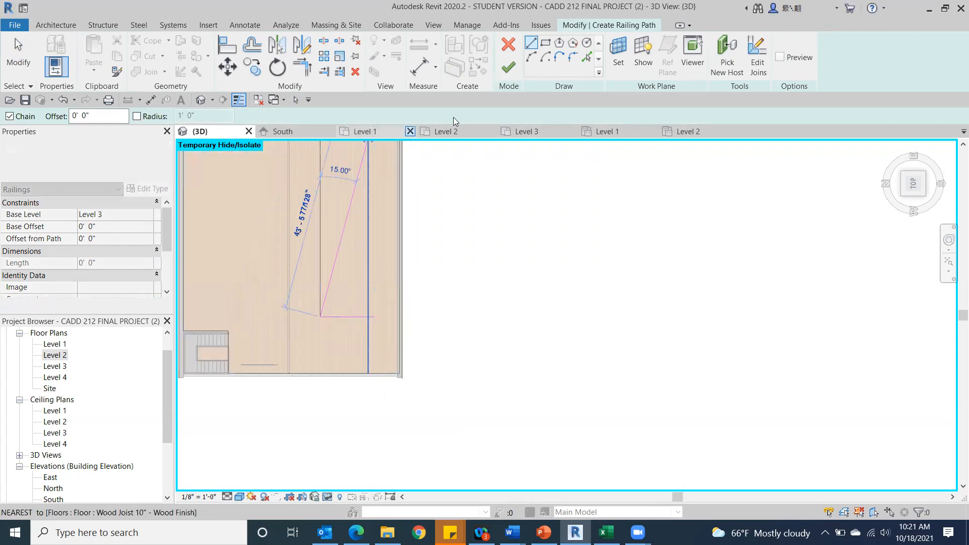
left_click(508, 67)
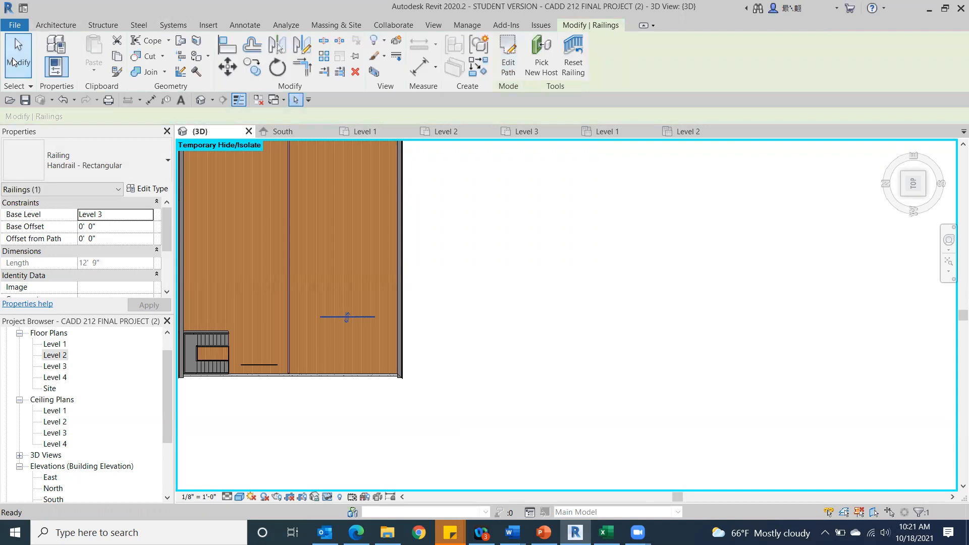
left_click(14, 62)
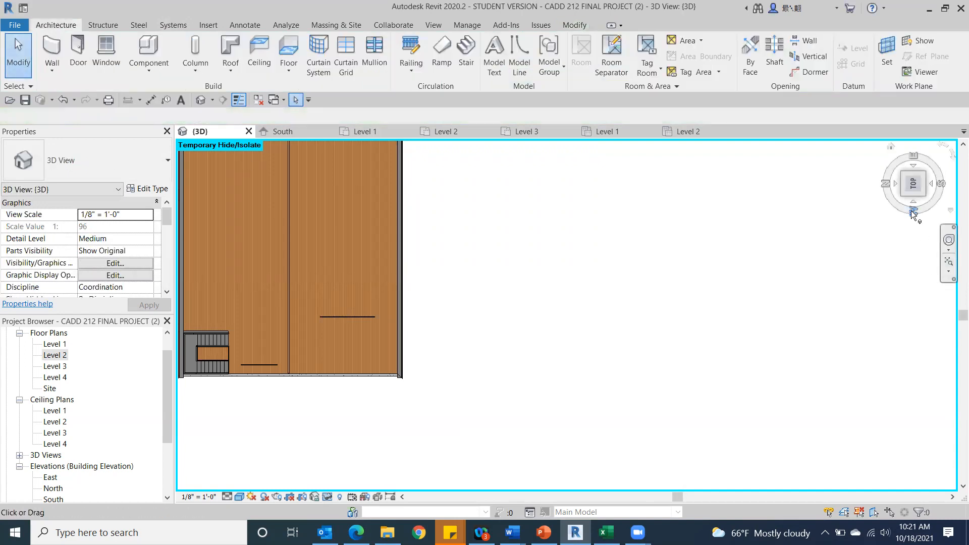
Examine the two free-standing railings on the Level 3 floor from an angled 3D view.
left_click(912, 192)
left_click_drag(911, 189, 902, 165)
middle_click_drag(602, 221, 781, 204)
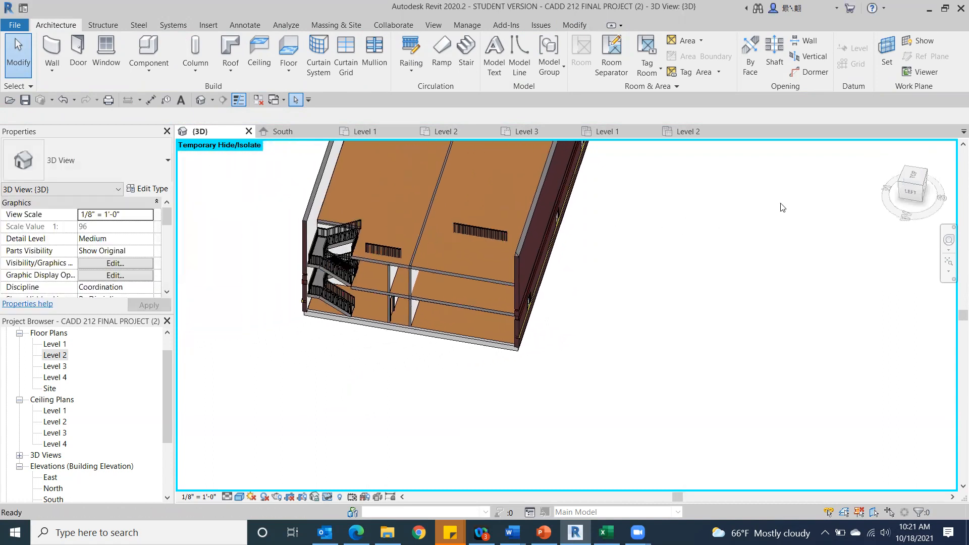
scroll(782, 207, "up", 1)
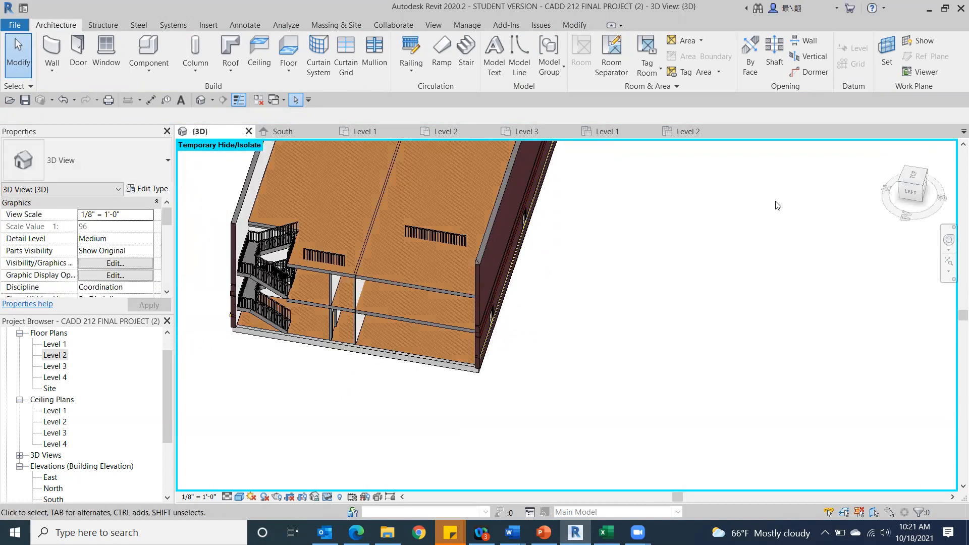